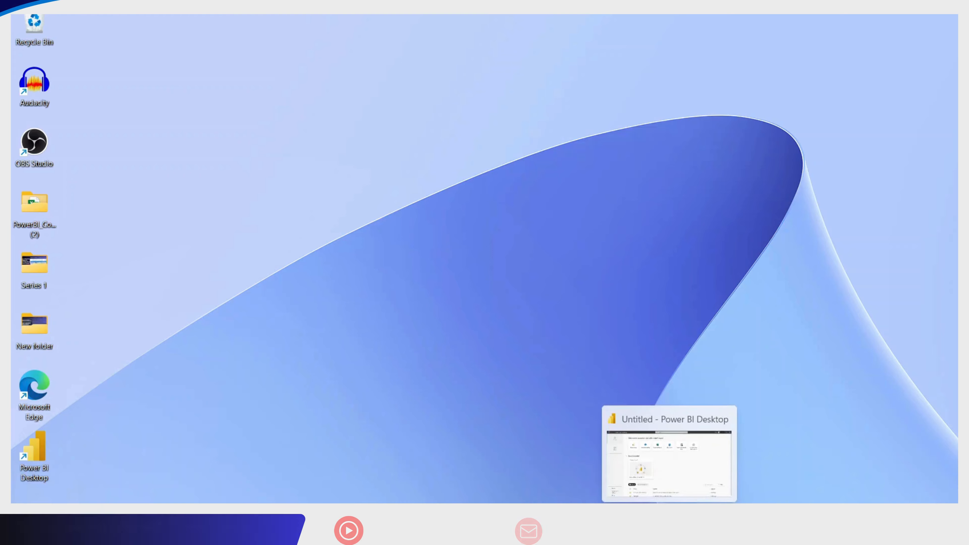
Switch to Power BI Desktop and start a blank report
{"action": "left_click", "coordinate": [669, 516]}
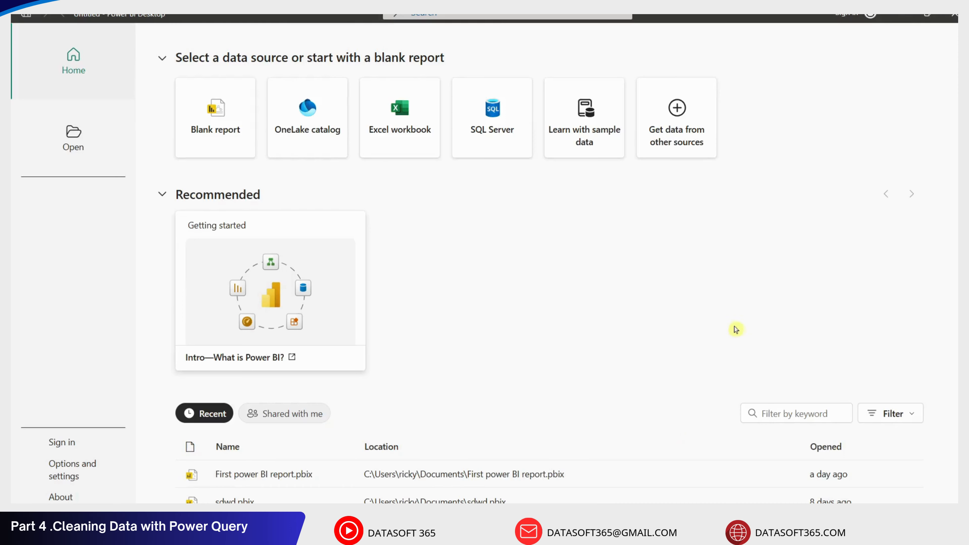
{"action": "left_click", "coordinate": [222, 129]}
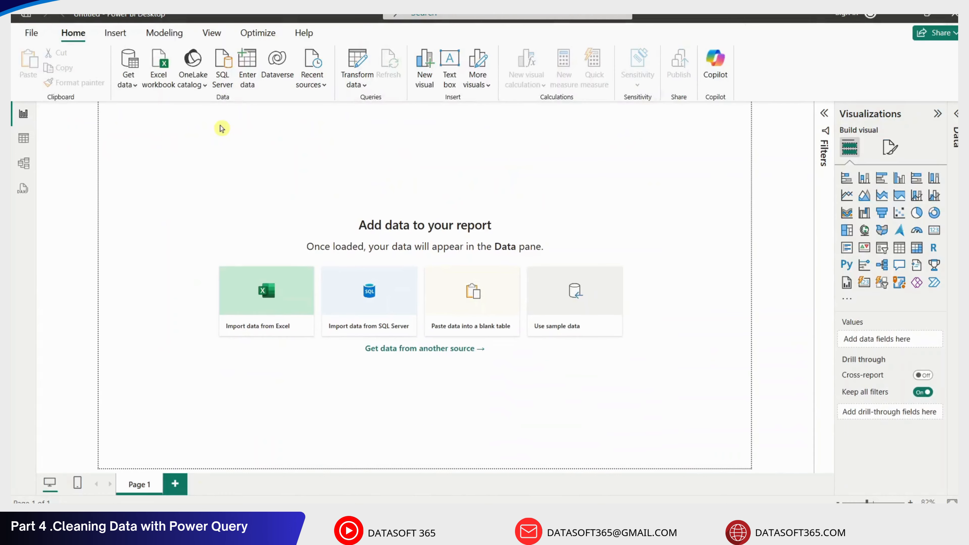
Import the Excel workbook Basic_Transformations_.xlsx from the Raw_Files folder as a data source
{"action": "left_click", "coordinate": [68, 38]}
{"action": "left_click", "coordinate": [133, 92]}
{"action": "left_click", "coordinate": [132, 89]}
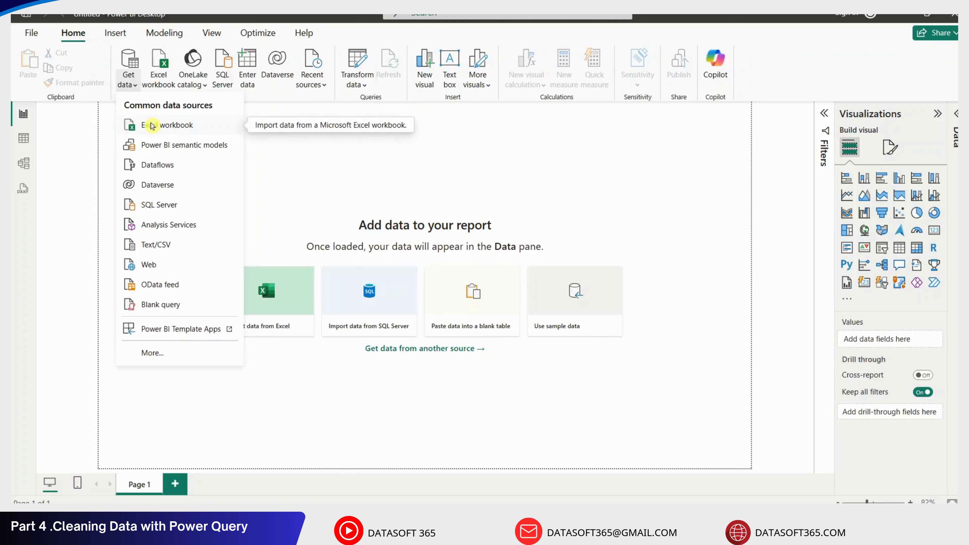
{"action": "left_click", "coordinate": [151, 125]}
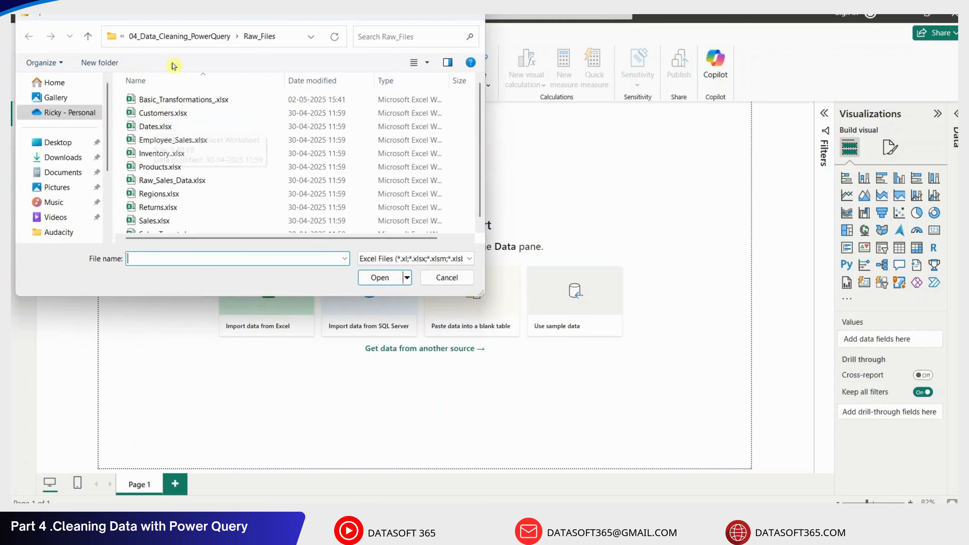
{"action": "left_click", "coordinate": [163, 44]}
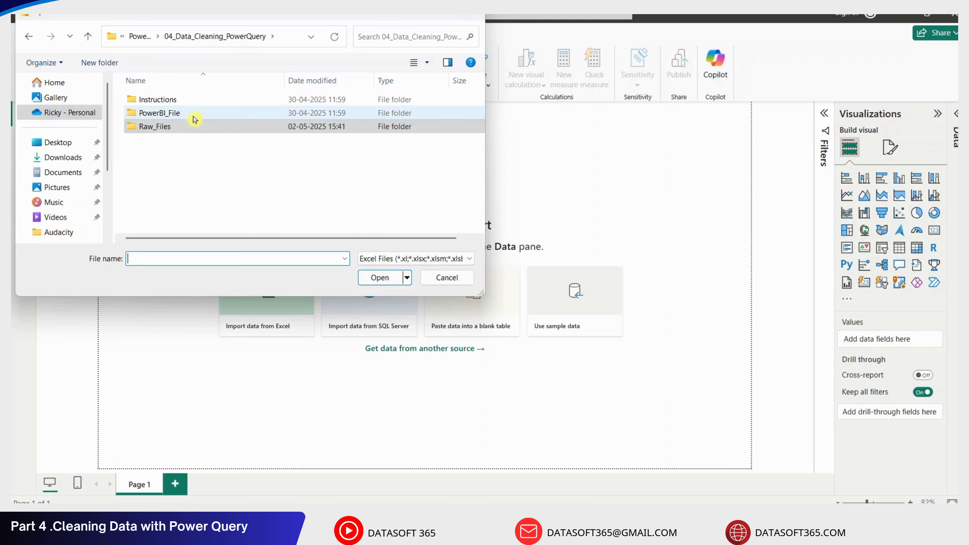
{"action": "left_click", "coordinate": [207, 127]}
{"action": "double_click", "coordinate": [207, 128]}
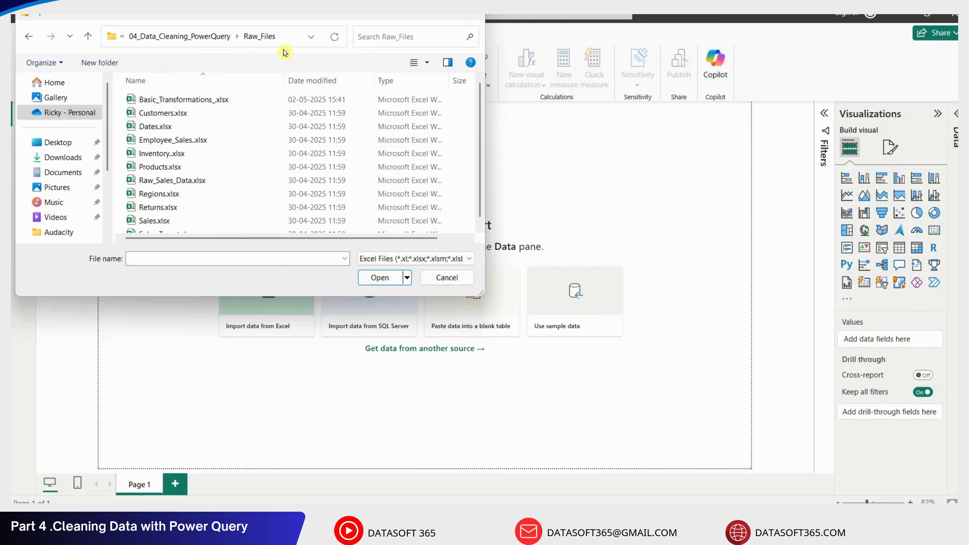
{"action": "double_click", "coordinate": [185, 100]}
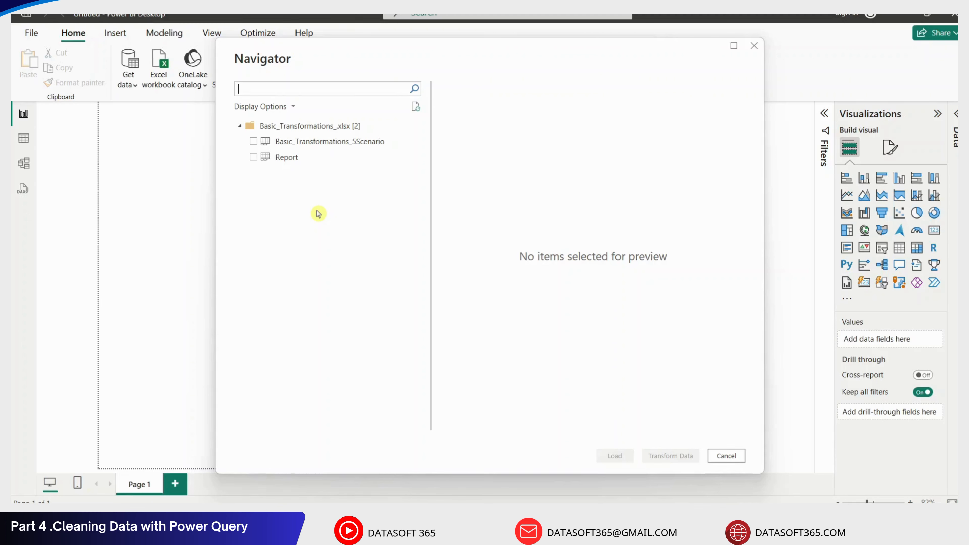
Choose the Basic_Transformations_5Scenario sheet and open it for transformation in Power Query Editor
{"action": "left_click", "coordinate": [278, 142]}
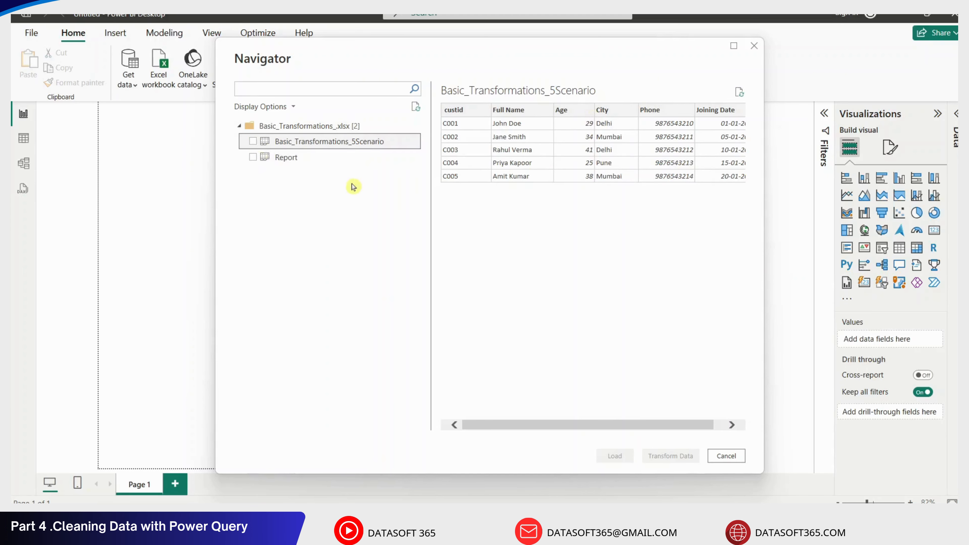
{"action": "left_click", "coordinate": [253, 142]}
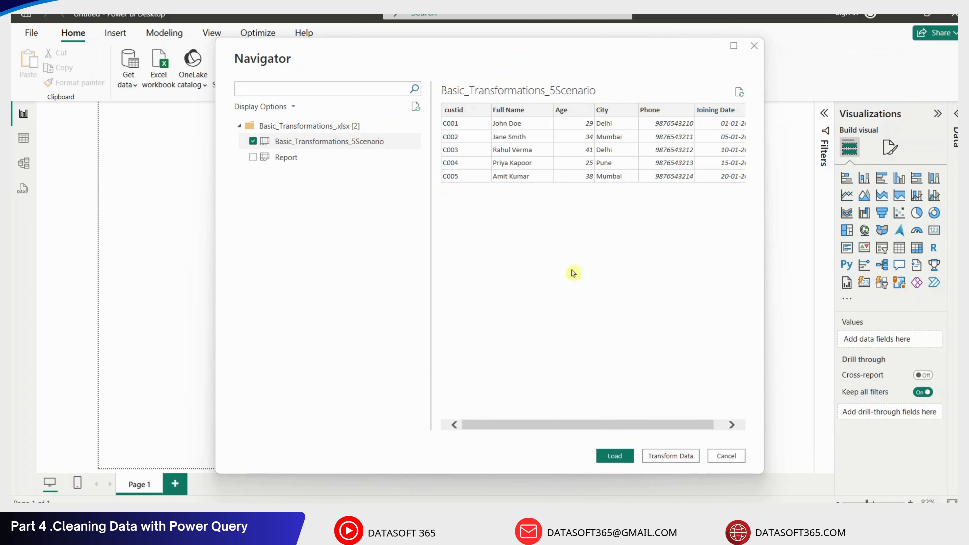
{"action": "left_click", "coordinate": [674, 457]}
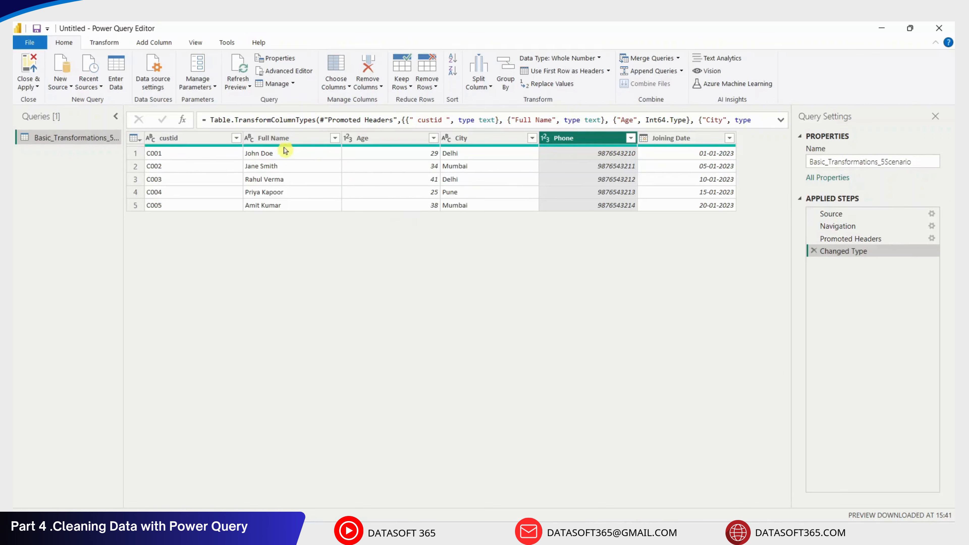
Rename the custid column to "Customer ID"
{"action": "double_click", "coordinate": [198, 142]}
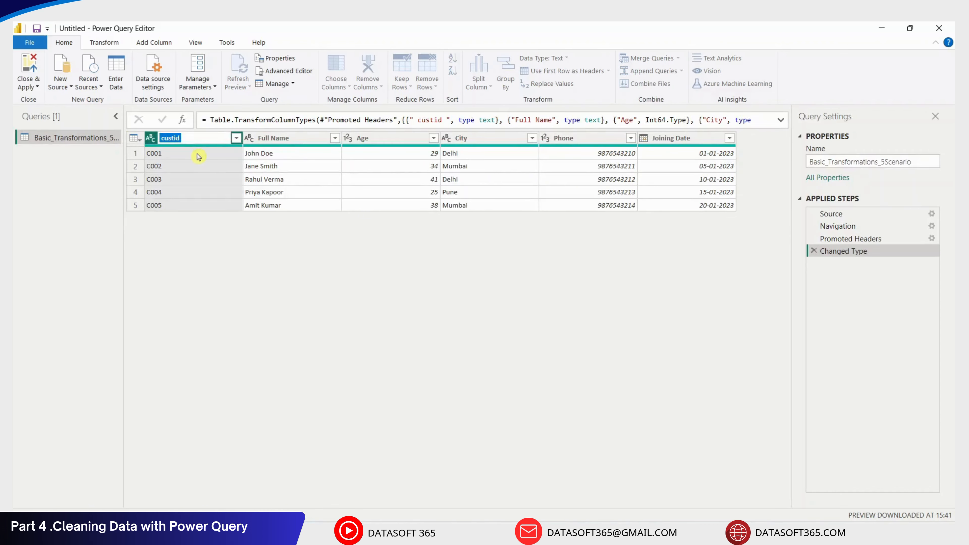
{"action": "key", "text": "Return"}
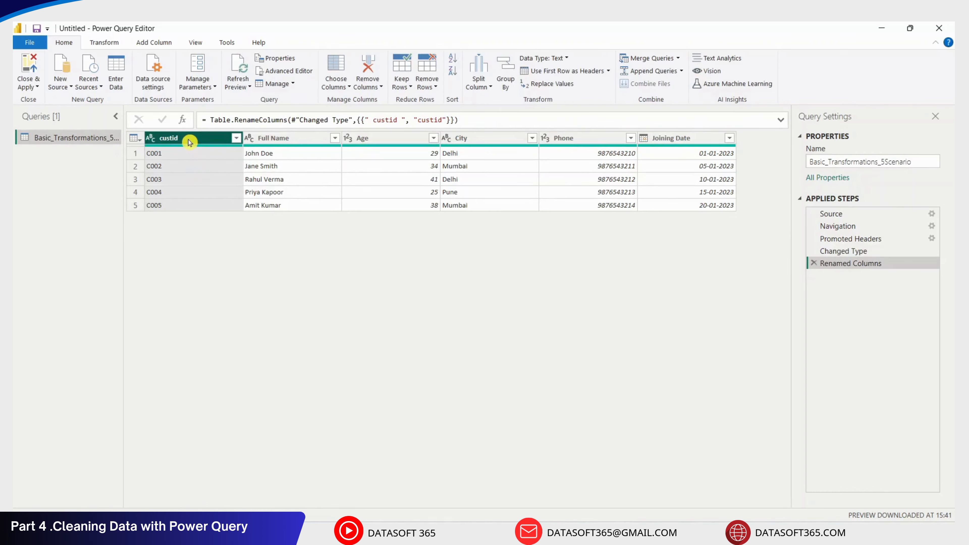
{"action": "right_click", "coordinate": [189, 140]}
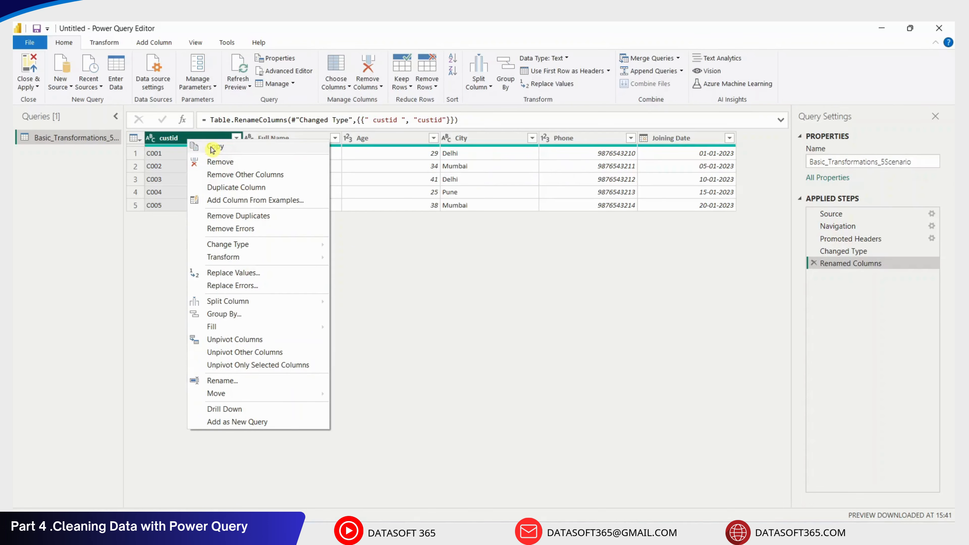
{"action": "left_click", "coordinate": [250, 380]}
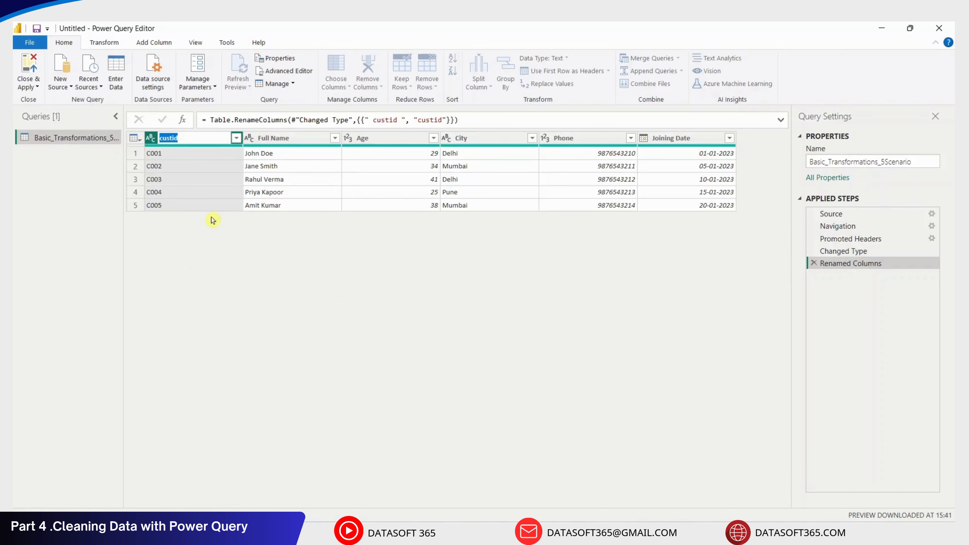
{"action": "type", "text": "customer ID"}
{"action": "key", "text": "Return"}
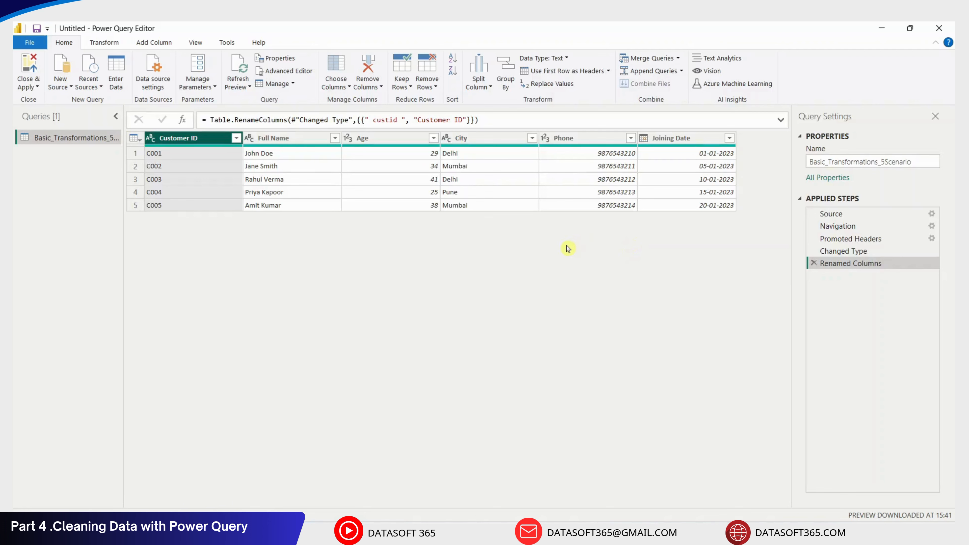
Remove the Phone column from the query
{"action": "left_click", "coordinate": [585, 140]}
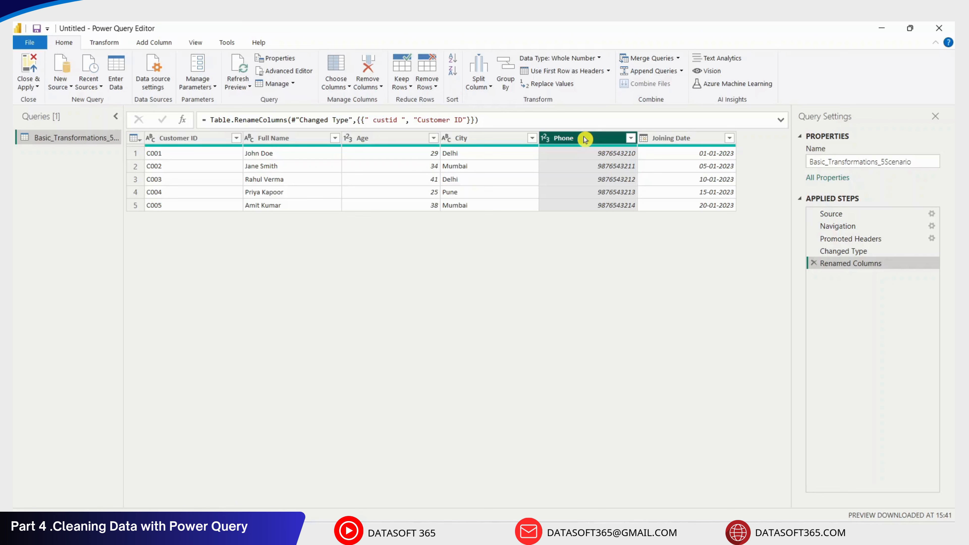
{"action": "right_click", "coordinate": [585, 140]}
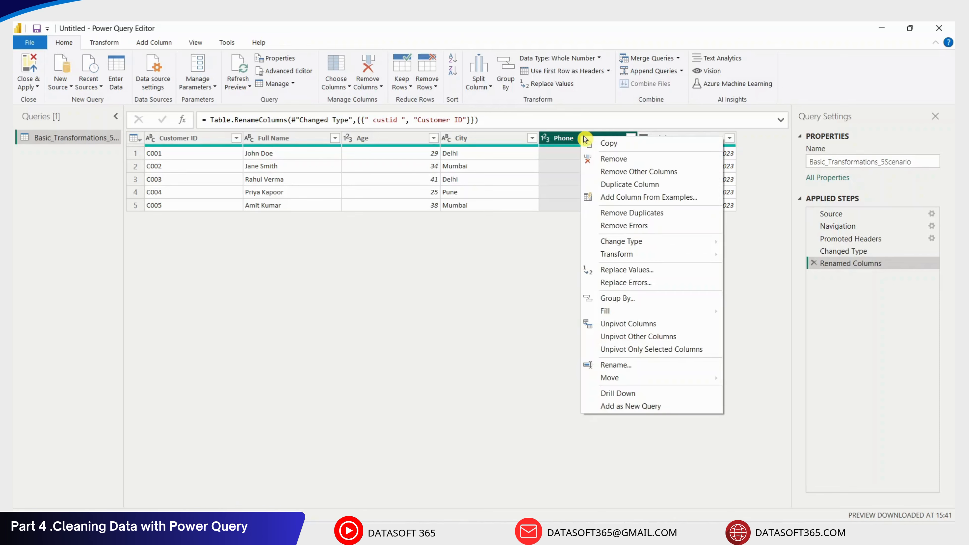
{"action": "left_click", "coordinate": [609, 161]}
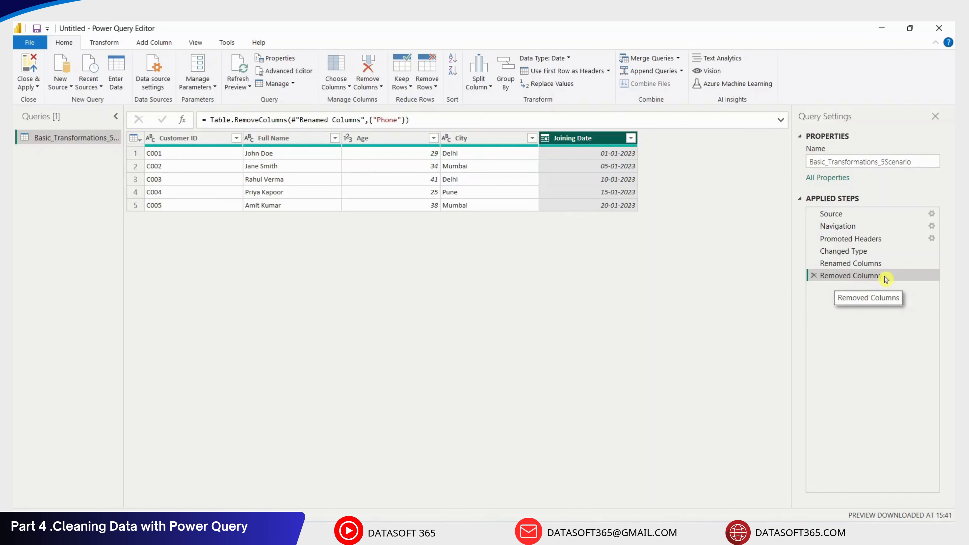
Compare the table at the Renamed Columns and Changed Type applied steps, returning to Removed Columns
{"action": "left_click", "coordinate": [854, 264]}
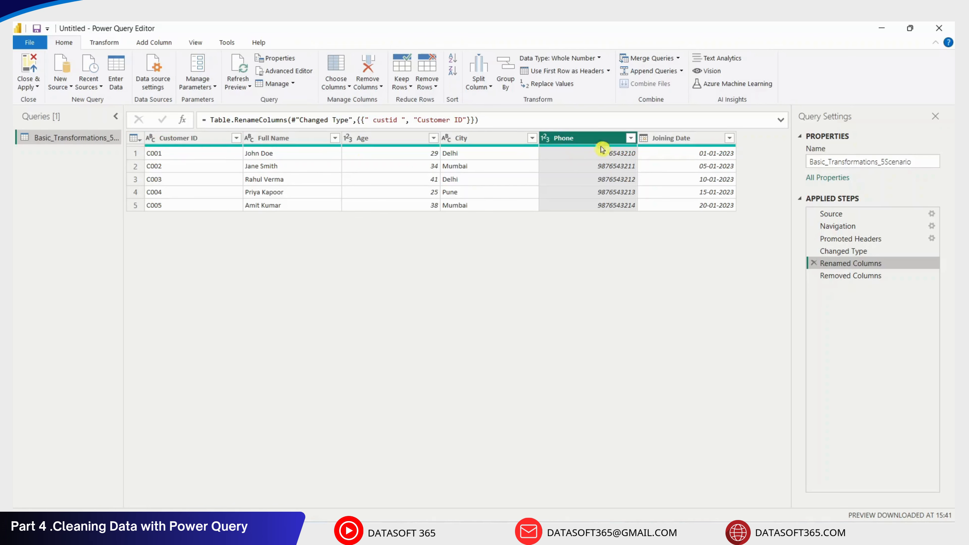
{"action": "left_click", "coordinate": [854, 251]}
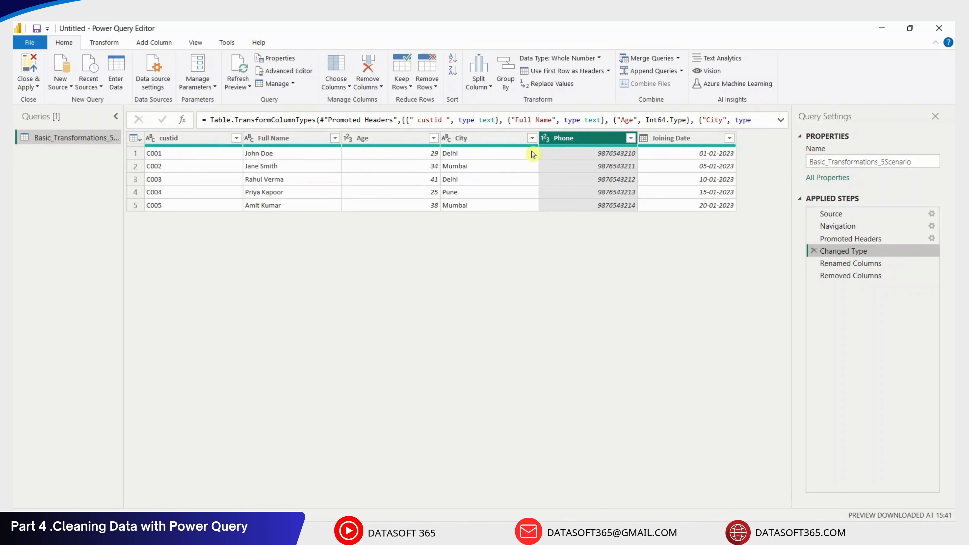
{"action": "left_click", "coordinate": [847, 264]}
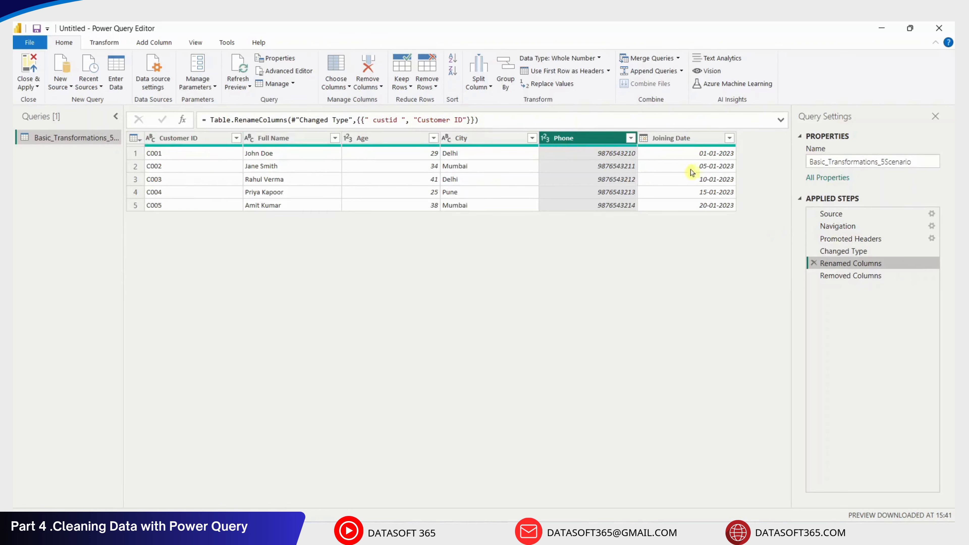
{"action": "left_click", "coordinate": [845, 276]}
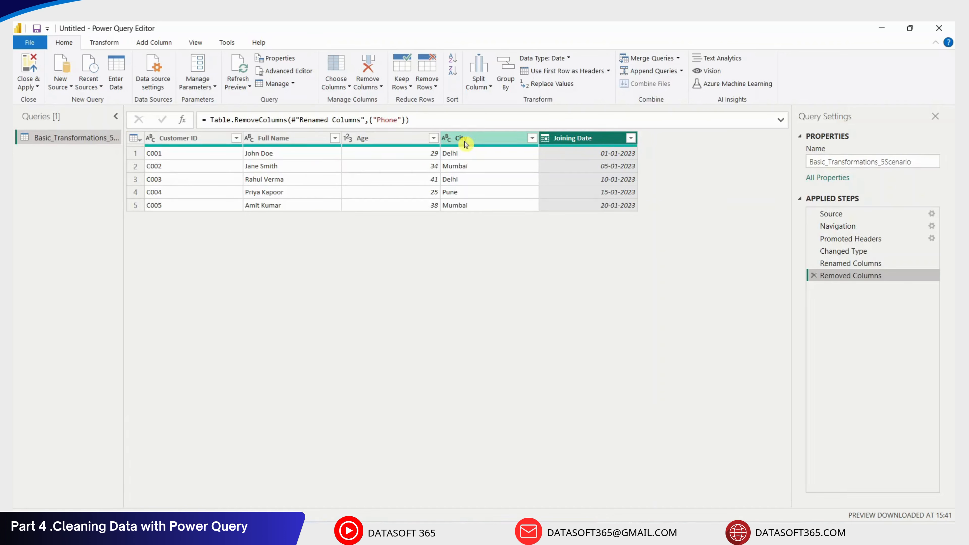
Move the City column between Full Name and Age
{"action": "left_click_drag", "start_coordinate": [467, 142], "coordinate": [402, 139]}
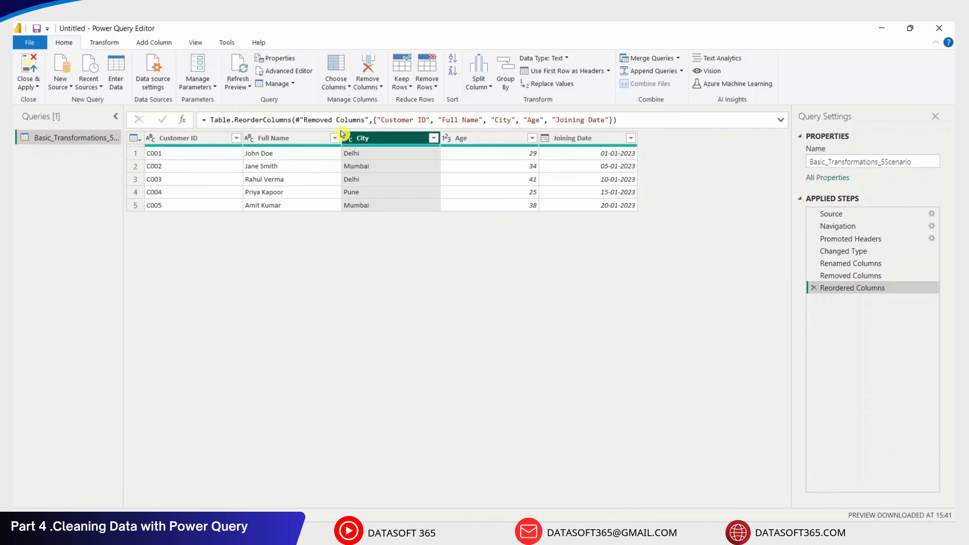
{"action": "left_click", "coordinate": [403, 86]}
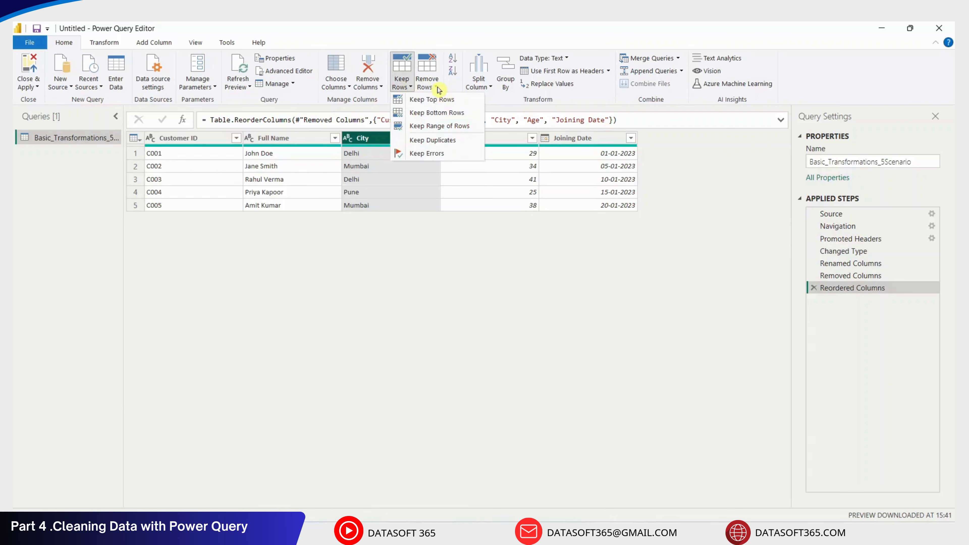
{"action": "left_click", "coordinate": [392, 196]}
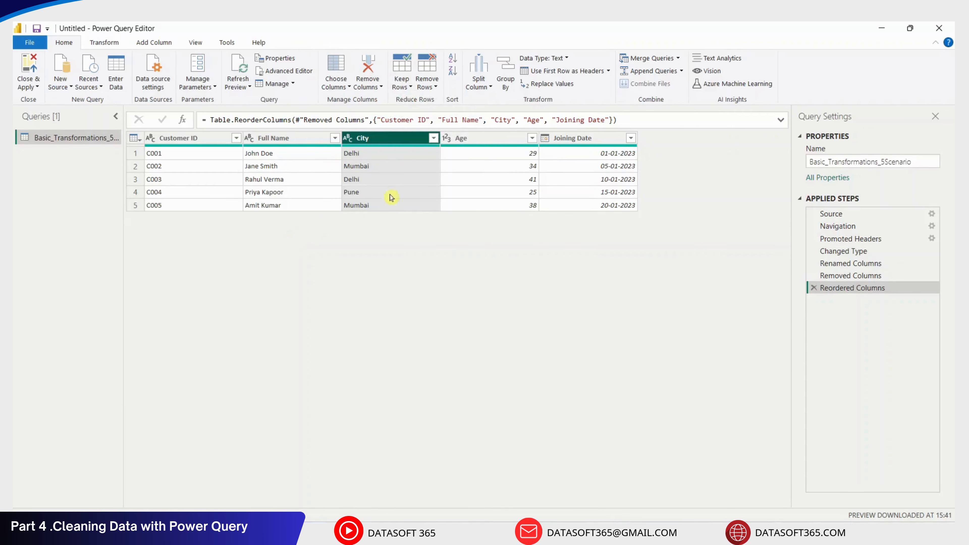
Filter the City column to keep only the Delhi rows
{"action": "left_click", "coordinate": [435, 138]}
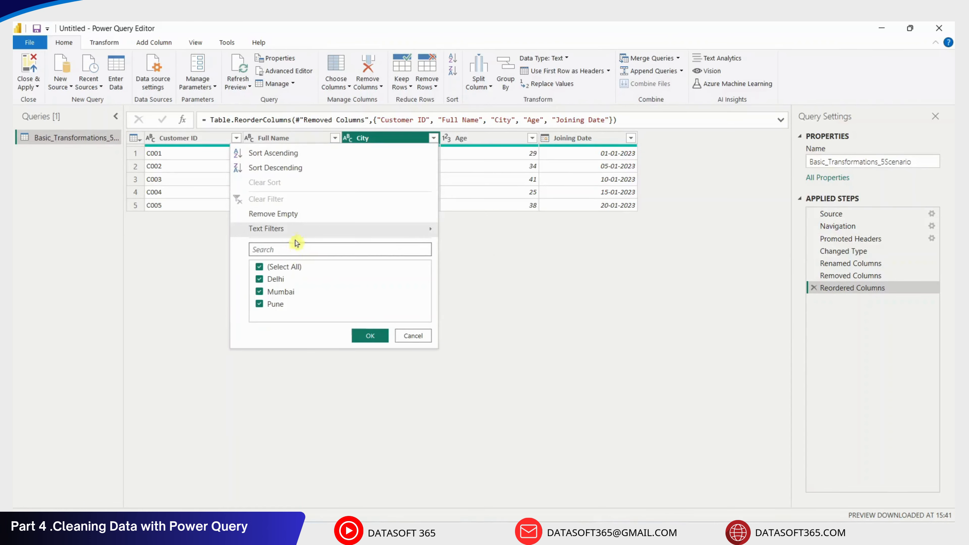
{"action": "left_click", "coordinate": [295, 267]}
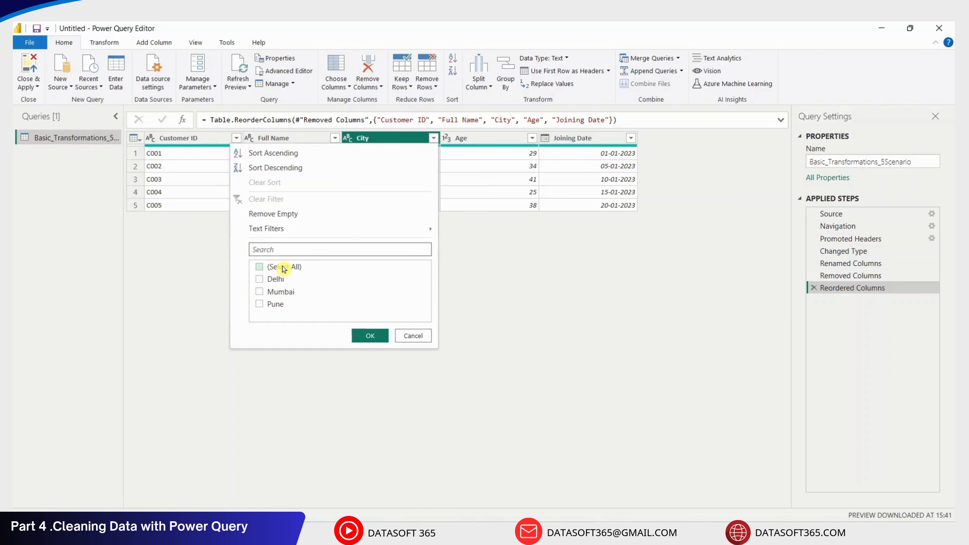
{"action": "left_click", "coordinate": [284, 268]}
{"action": "mouse_move", "coordinate": [297, 232]}
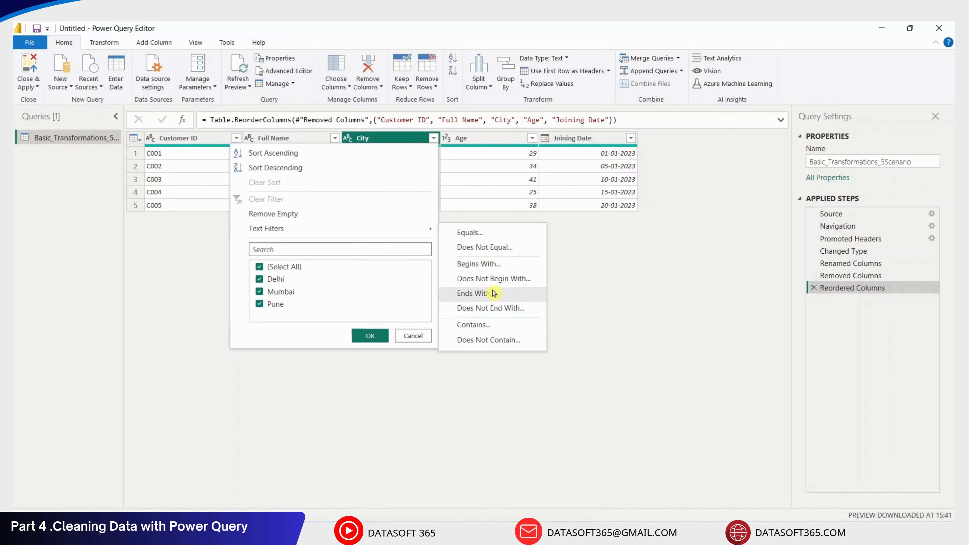
{"action": "left_click", "coordinate": [299, 271]}
{"action": "left_click", "coordinate": [279, 281]}
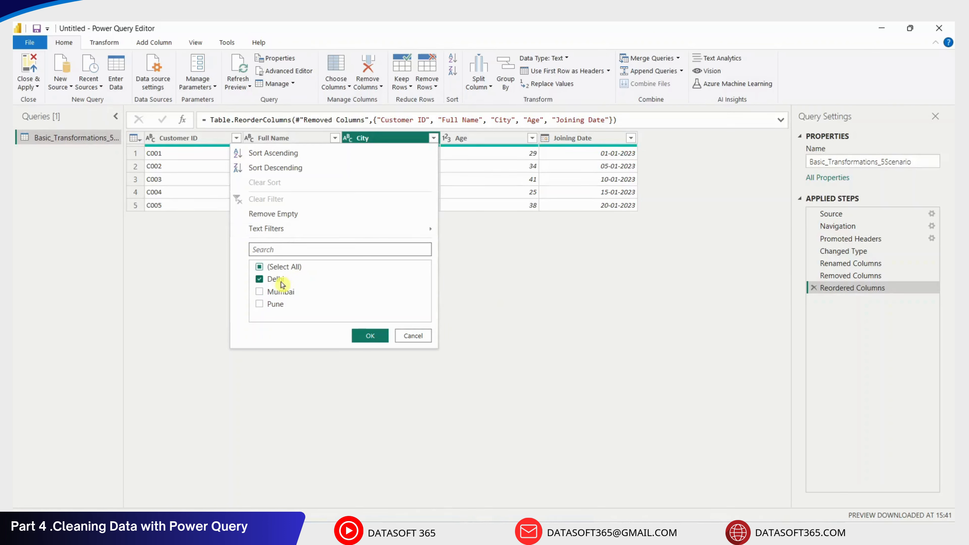
{"action": "left_click", "coordinate": [372, 336]}
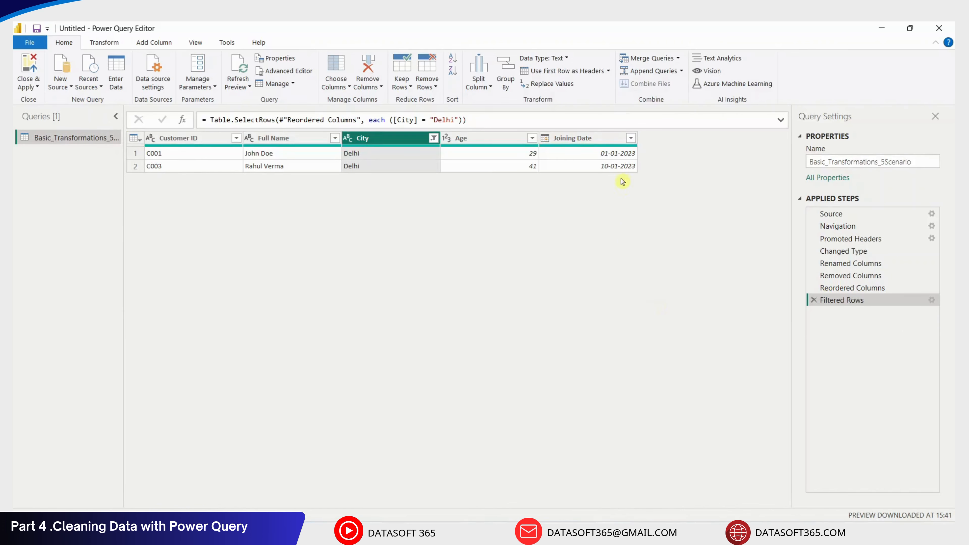
Sort the table by Joining Date in descending order
{"action": "left_click", "coordinate": [632, 139]}
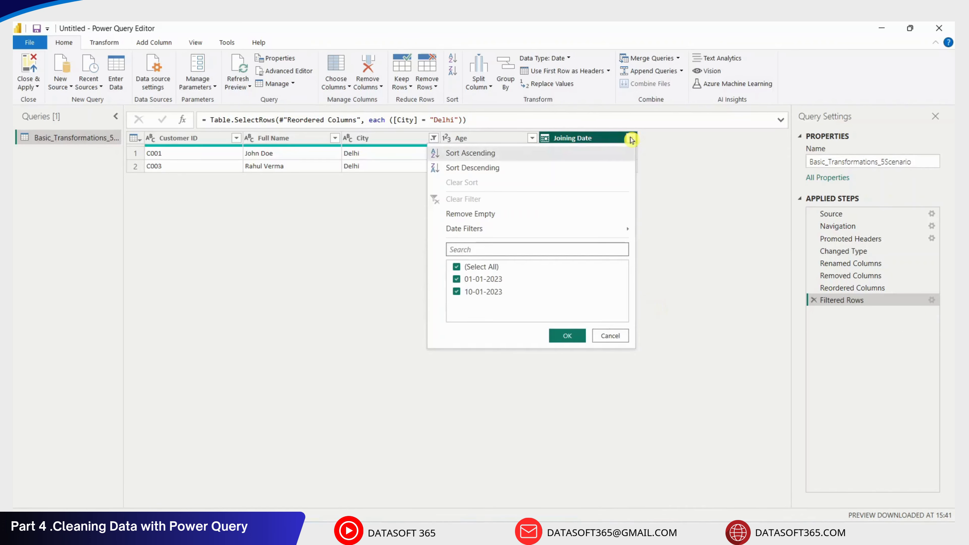
{"action": "left_click", "coordinate": [545, 168]}
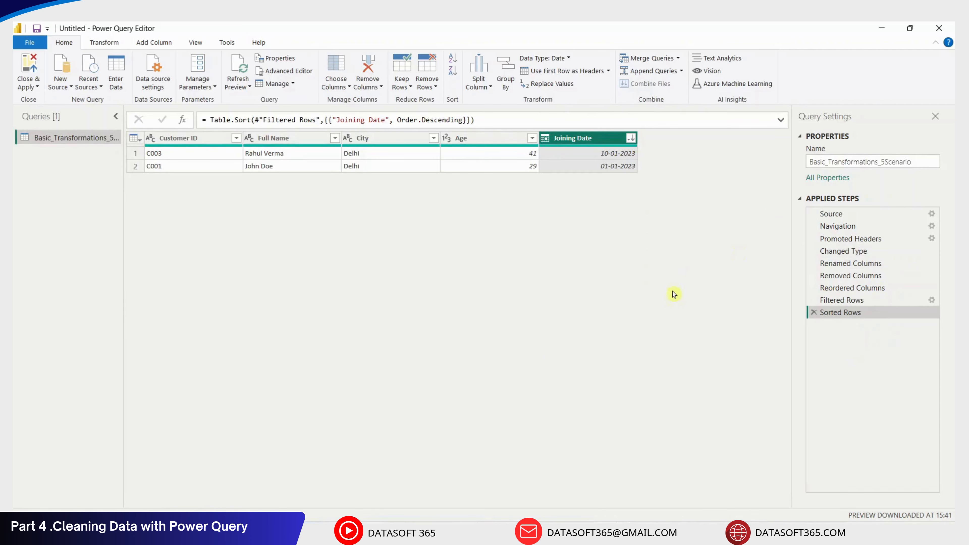
Review the table at the Filtered Rows, Reordered Columns and Removed Columns applied steps
{"action": "left_click", "coordinate": [857, 300]}
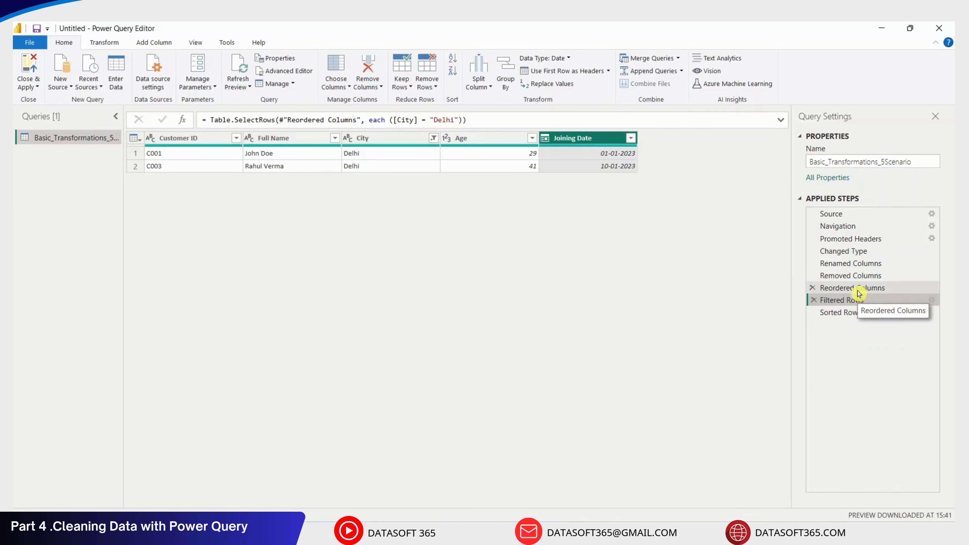
{"action": "left_click", "coordinate": [857, 291]}
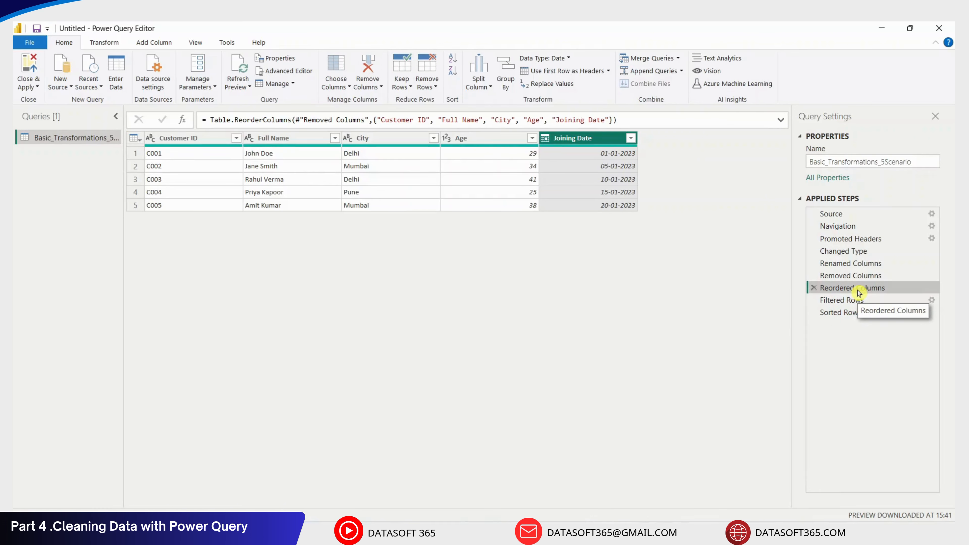
{"action": "left_click", "coordinate": [861, 276]}
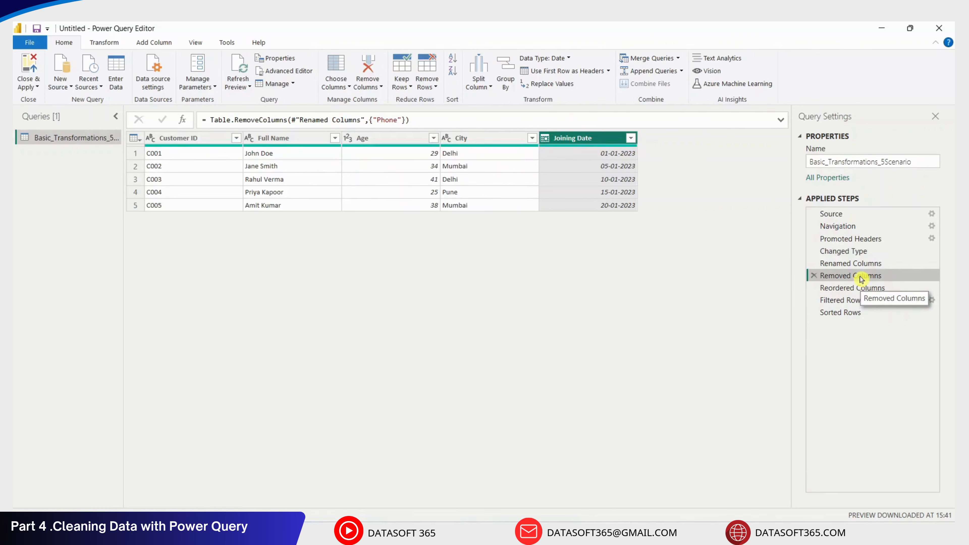
Step through the applied steps back to Changed Type and forward again to Sorted Rows, comparing the table at each
{"action": "left_click", "coordinate": [864, 264]}
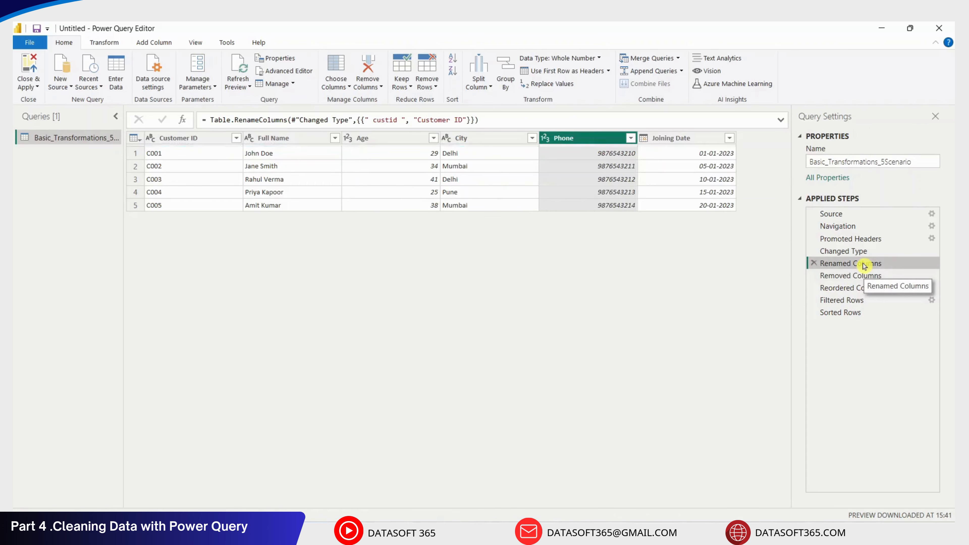
{"action": "left_click", "coordinate": [856, 252]}
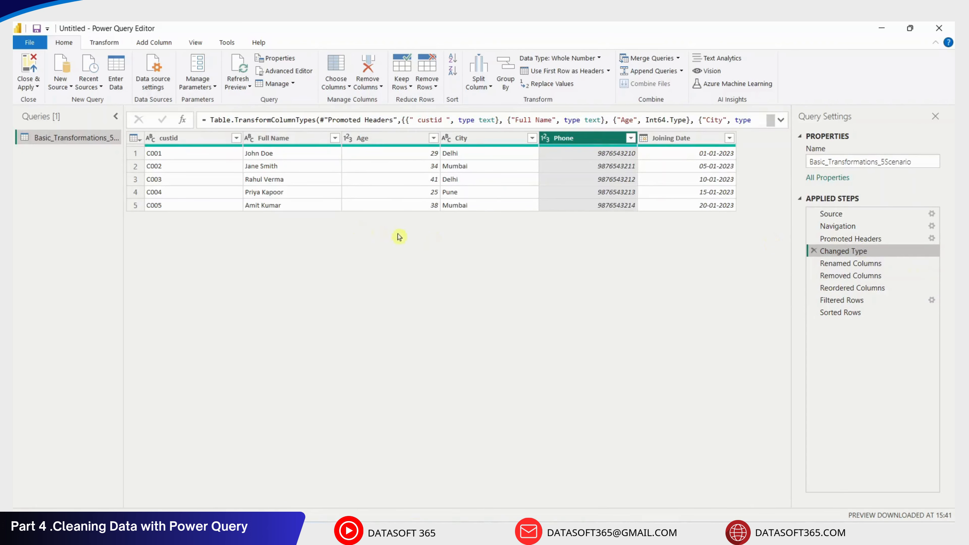
{"action": "left_click", "coordinate": [863, 265]}
{"action": "left_click", "coordinate": [861, 275]}
{"action": "left_click", "coordinate": [856, 289]}
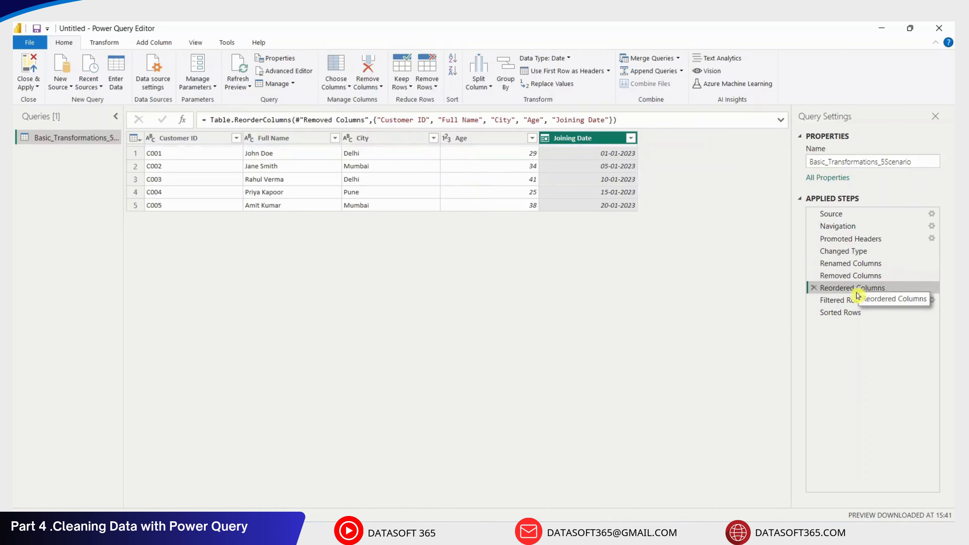
{"action": "left_click", "coordinate": [854, 300]}
{"action": "left_click", "coordinate": [854, 313]}
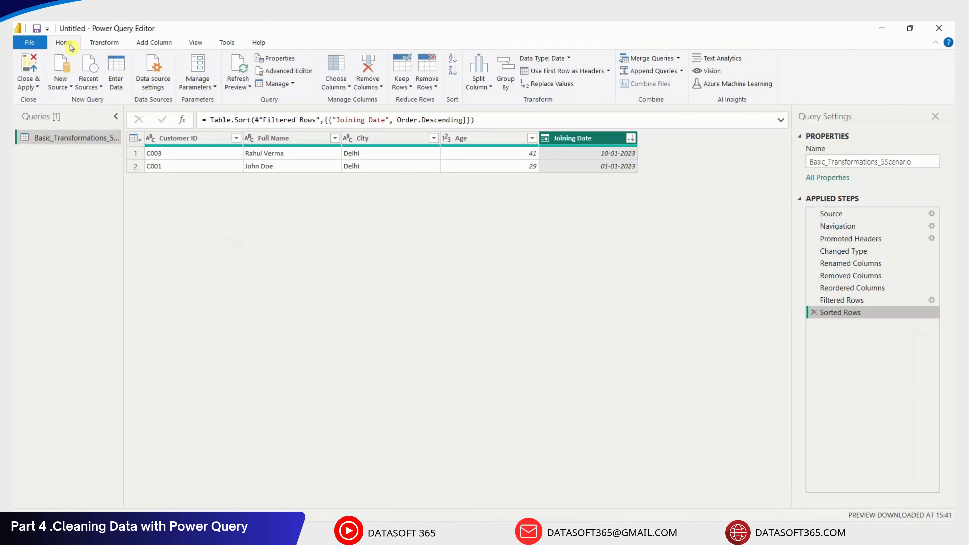
Examine the query's M code in the Advanced Editor, from the source line to Sorted Rows, and leave it without editing
{"action": "left_click", "coordinate": [288, 71]}
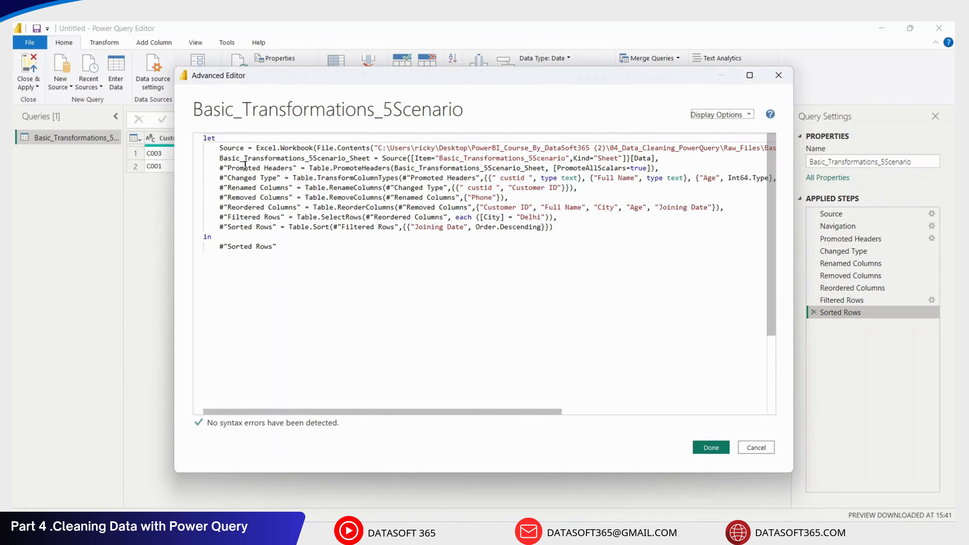
{"action": "left_click_drag", "start_coordinate": [206, 139], "coordinate": [306, 228]}
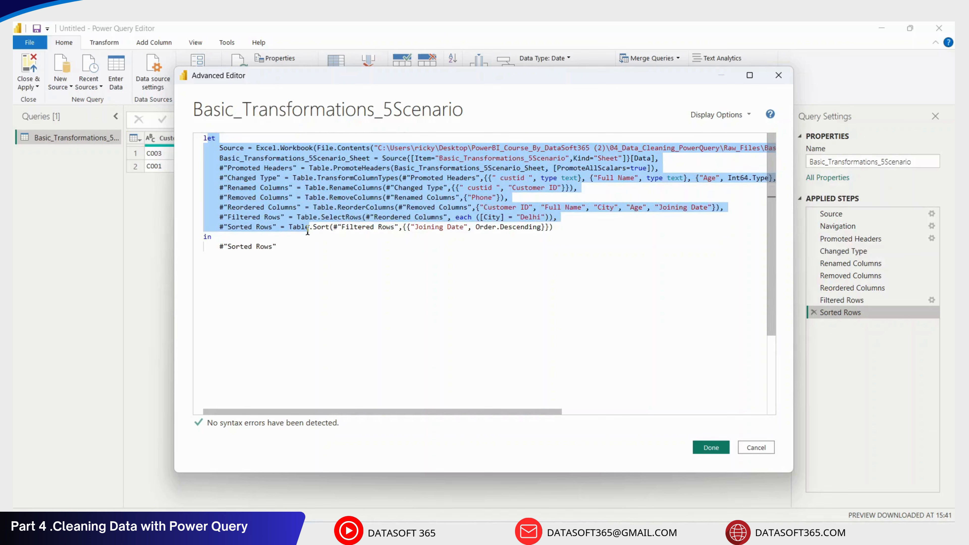
{"action": "left_click", "coordinate": [315, 248]}
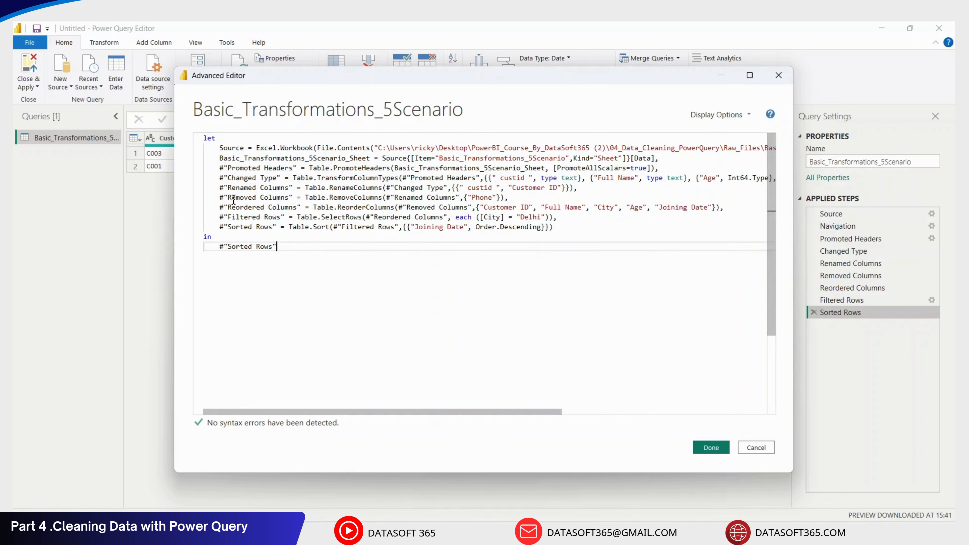
{"action": "left_click_drag", "start_coordinate": [219, 180], "coordinate": [283, 194]}
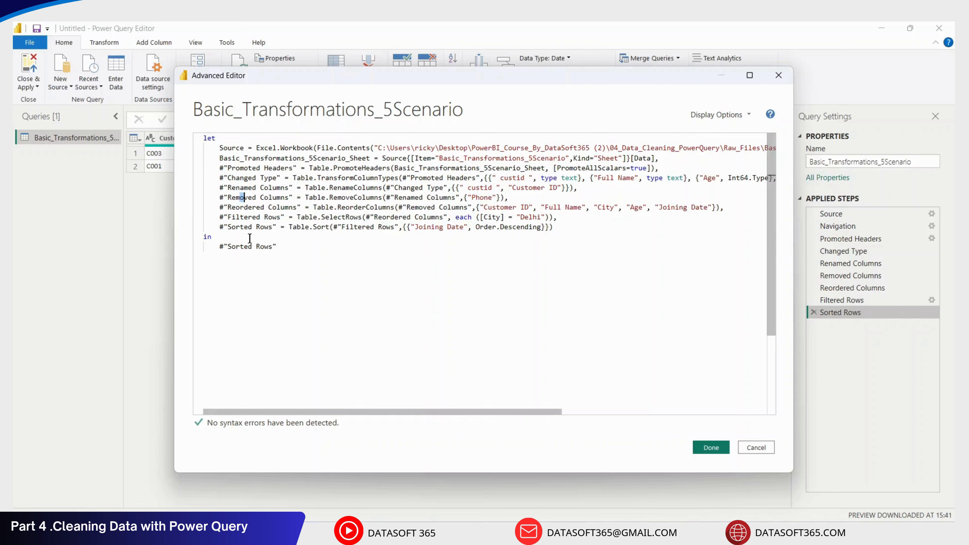
{"action": "left_click", "coordinate": [753, 448]}
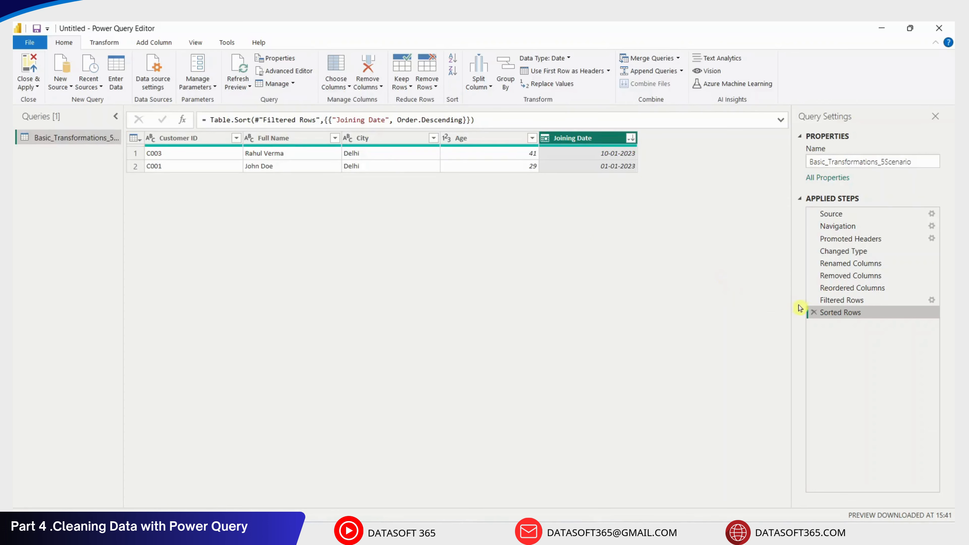
Delete the Sorted Rows and Filtered Rows applied steps from the query
{"action": "left_click", "coordinate": [814, 301]}
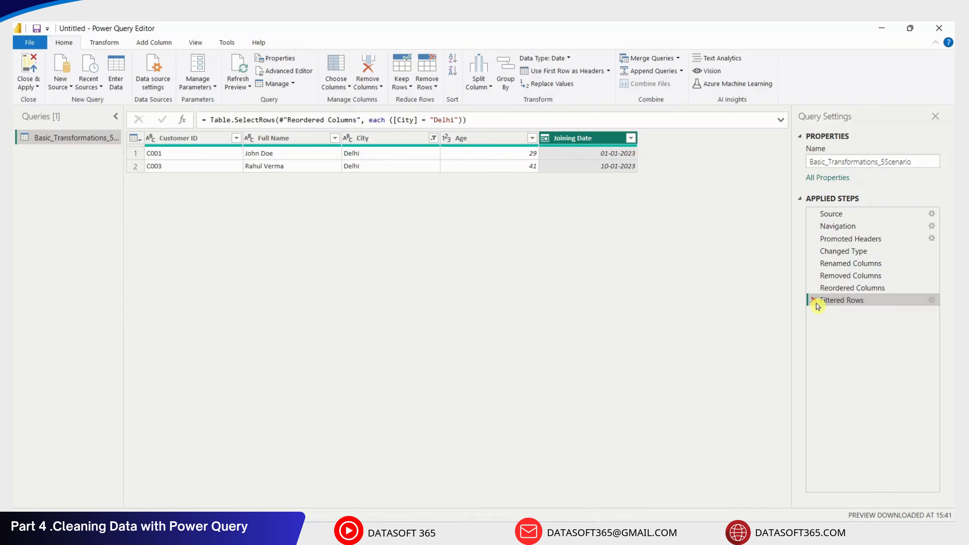
{"action": "left_click", "coordinate": [814, 301]}
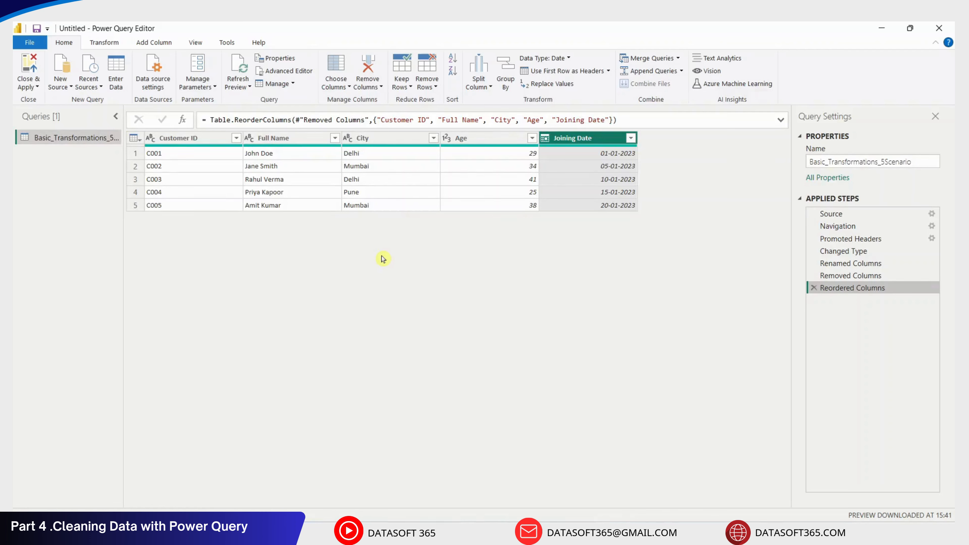
Filter the City column to only Delhi and sort the table by Joining Date in descending order
{"action": "left_click", "coordinate": [433, 137]}
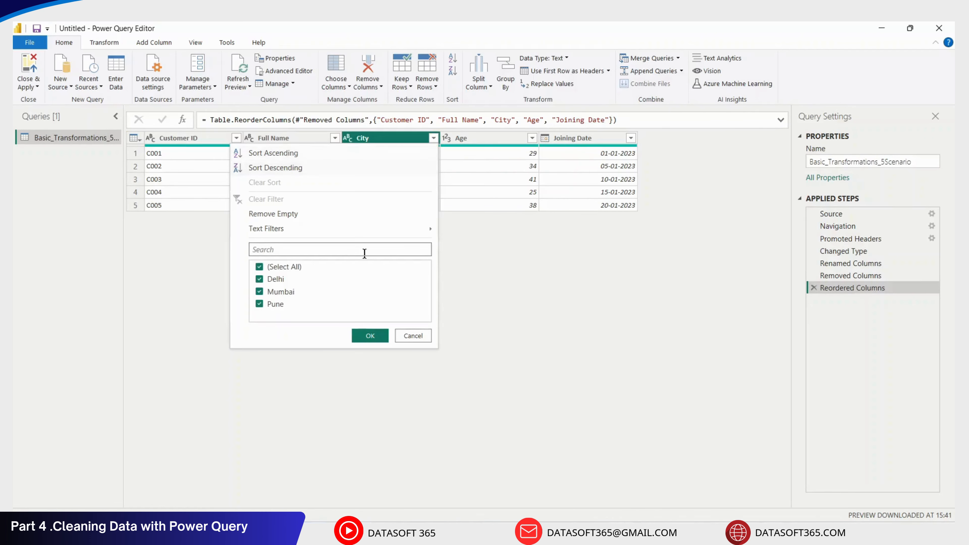
{"action": "left_click", "coordinate": [302, 267]}
{"action": "left_click", "coordinate": [286, 280]}
{"action": "left_click", "coordinate": [356, 335]}
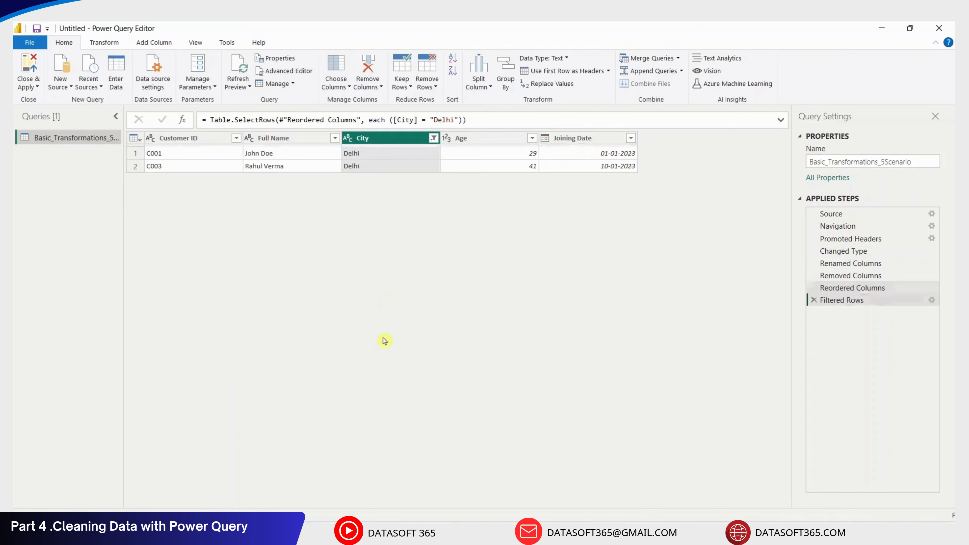
{"action": "left_click", "coordinate": [631, 138]}
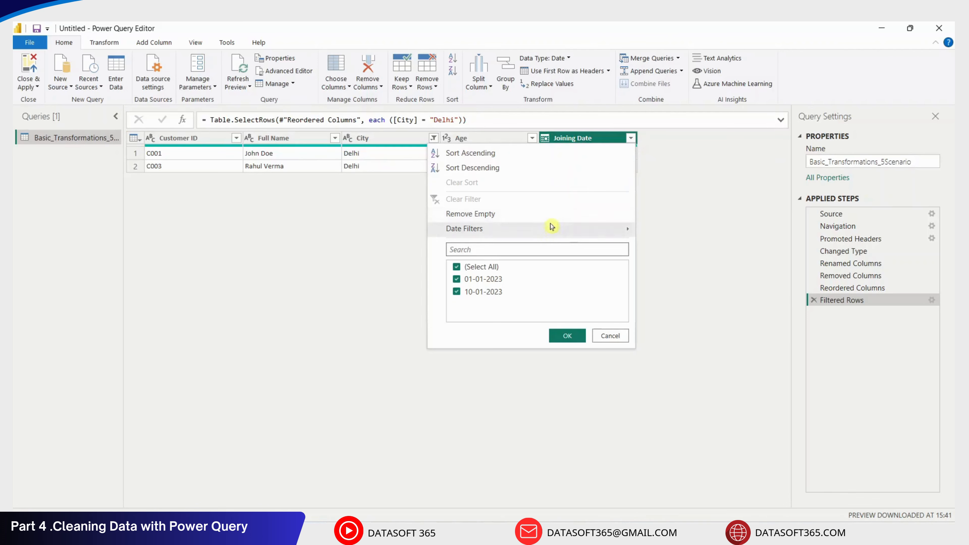
{"action": "left_click", "coordinate": [553, 168]}
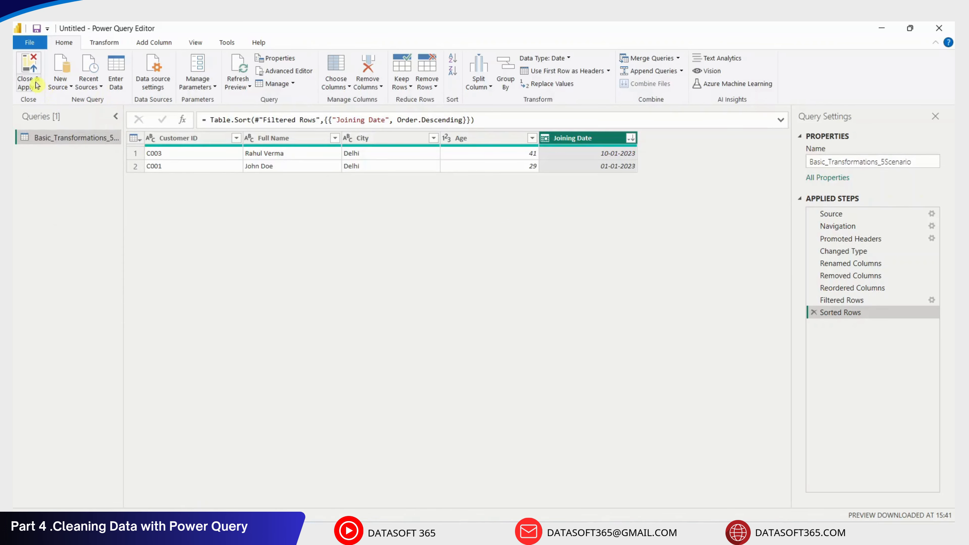
Close the Power Query Editor with the changes applied and check the loaded columns in Table view
{"action": "left_click", "coordinate": [28, 84]}
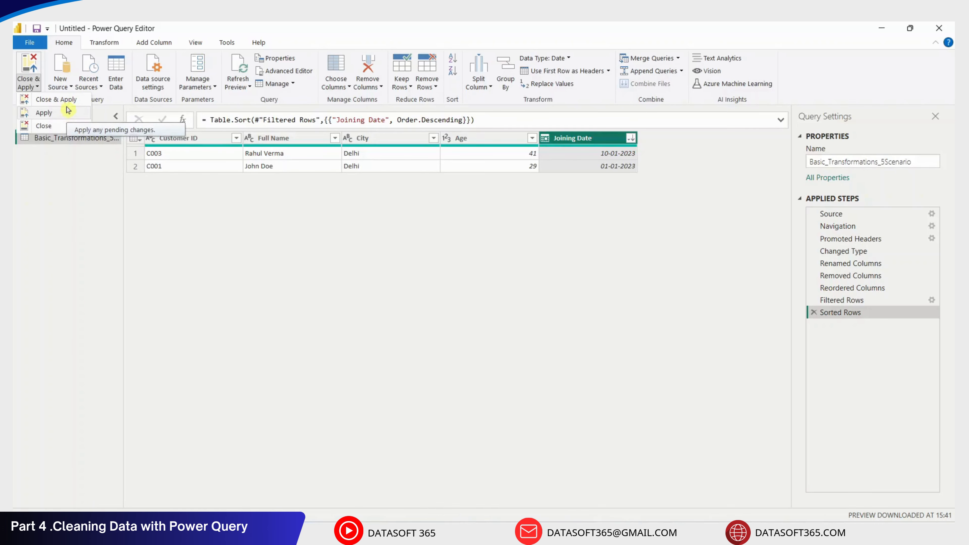
{"action": "left_click", "coordinate": [68, 100]}
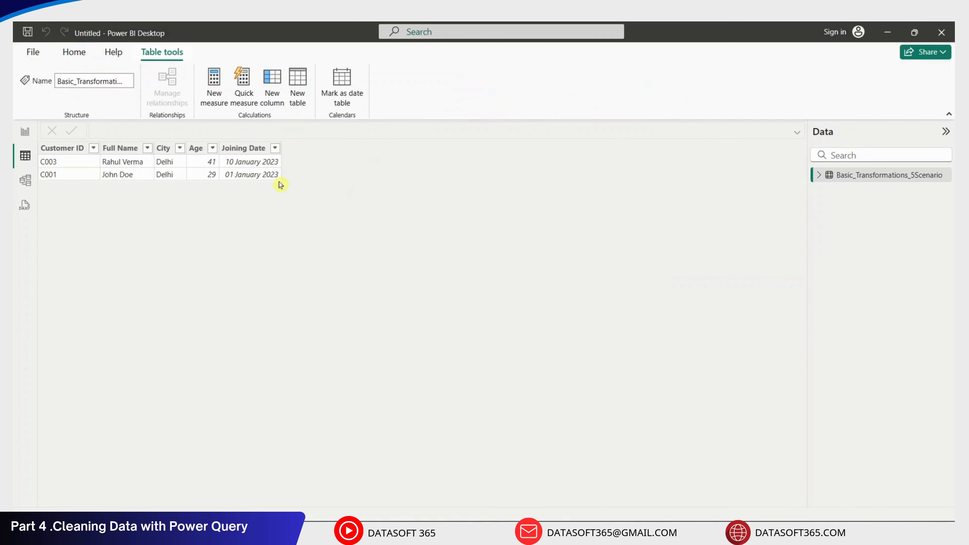
{"action": "left_click", "coordinate": [25, 131]}
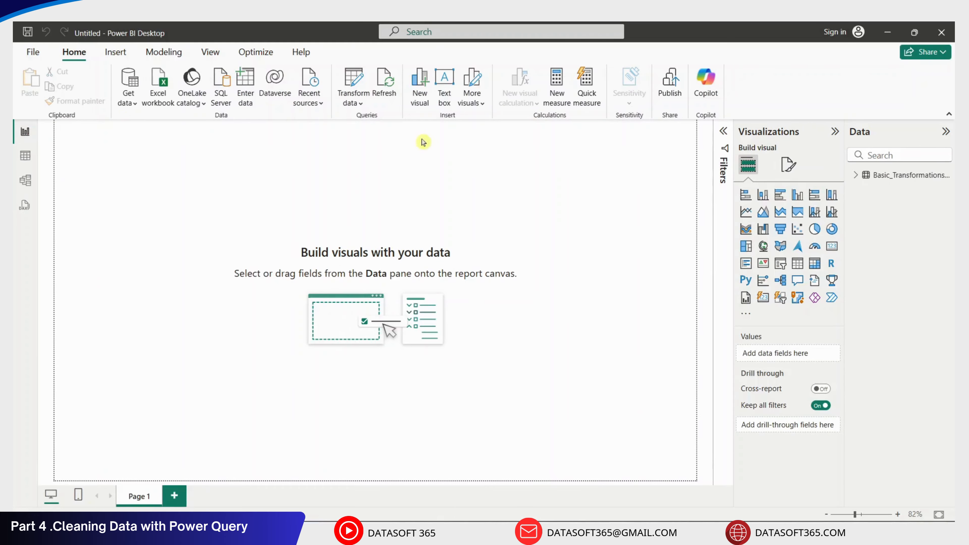
{"action": "left_click", "coordinate": [25, 156]}
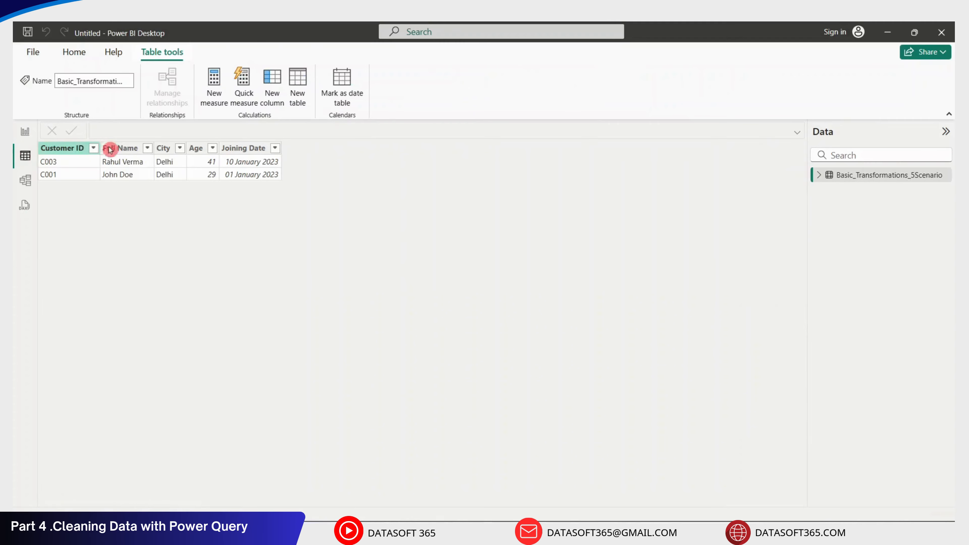
{"action": "left_click", "coordinate": [132, 152]}
{"action": "left_click", "coordinate": [231, 152]}
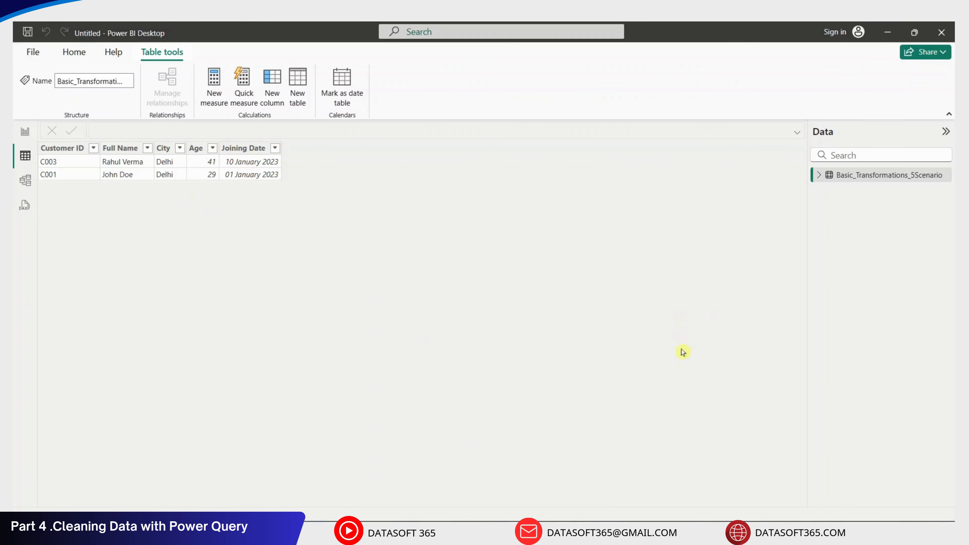
Switch to the Basic_Transformations_.xlsx workbook in Excel and copy the data rows A2:F6
{"action": "mouse_move", "coordinate": [662, 532]}
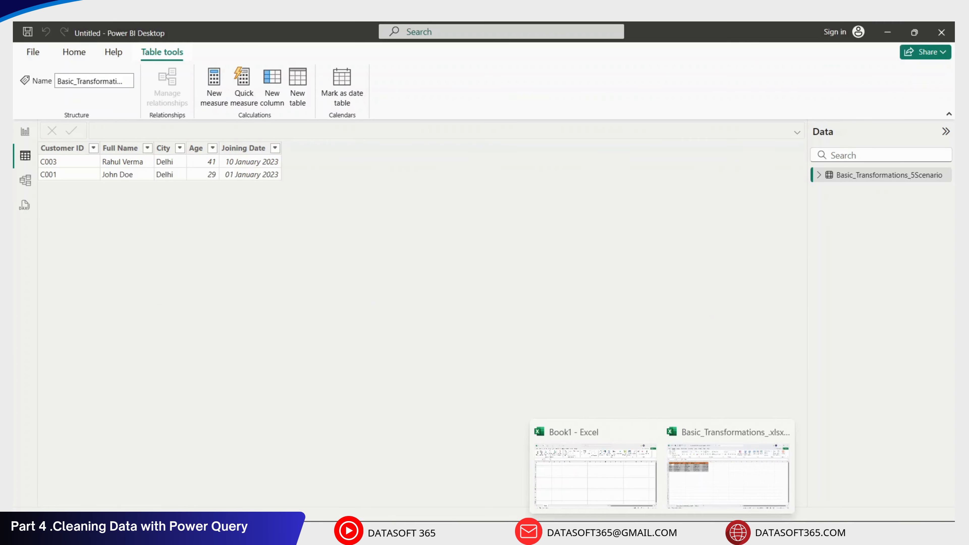
{"action": "left_click", "coordinate": [706, 483]}
{"action": "left_click", "coordinate": [35, 184]}
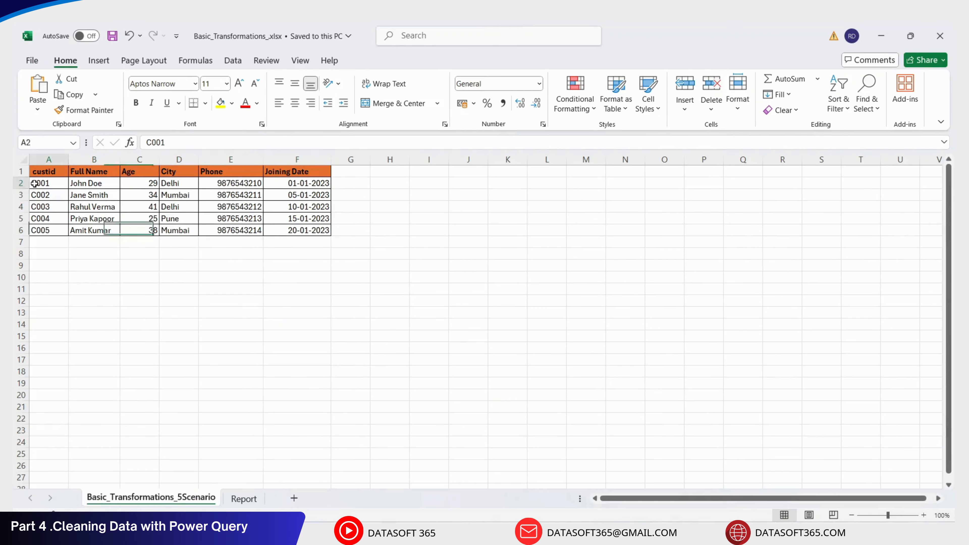
{"action": "left_click_drag", "start_coordinate": [34, 184], "coordinate": [293, 233]}
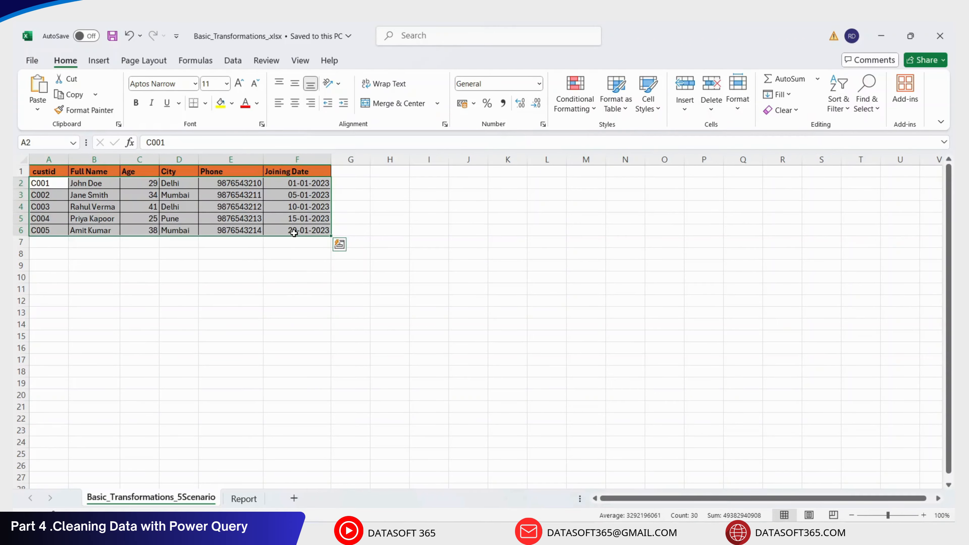
{"action": "key", "text": "ctrl+c"}
Paste the copied rows below the data at A7, A12 and A17, and save the workbook
{"action": "left_click", "coordinate": [57, 242]}
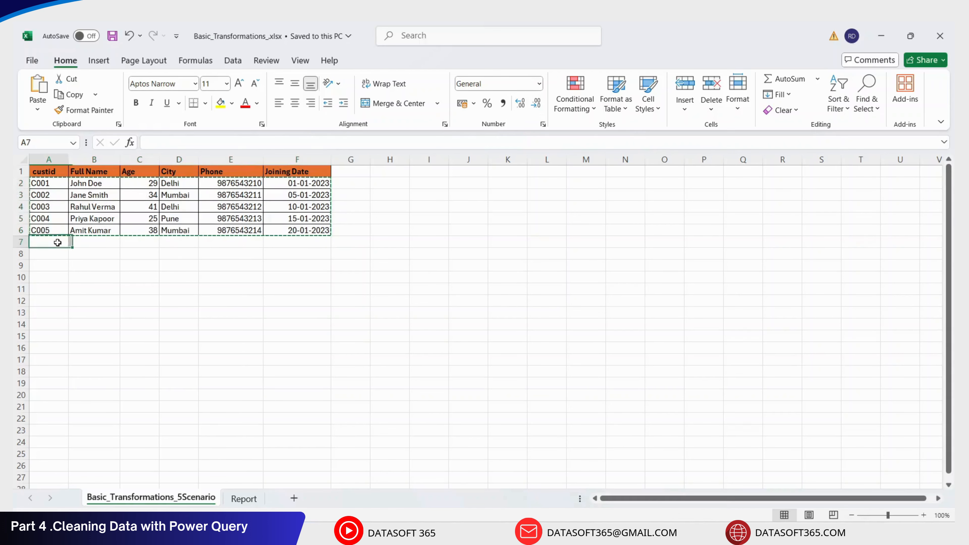
{"action": "key", "text": "ctrl+v"}
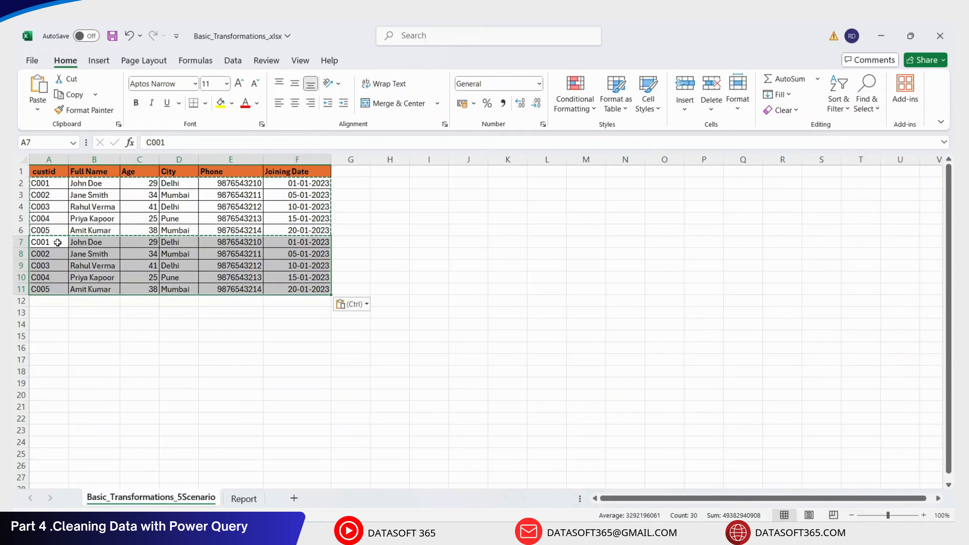
{"action": "left_click", "coordinate": [59, 301]}
{"action": "key", "text": "ctrl+v"}
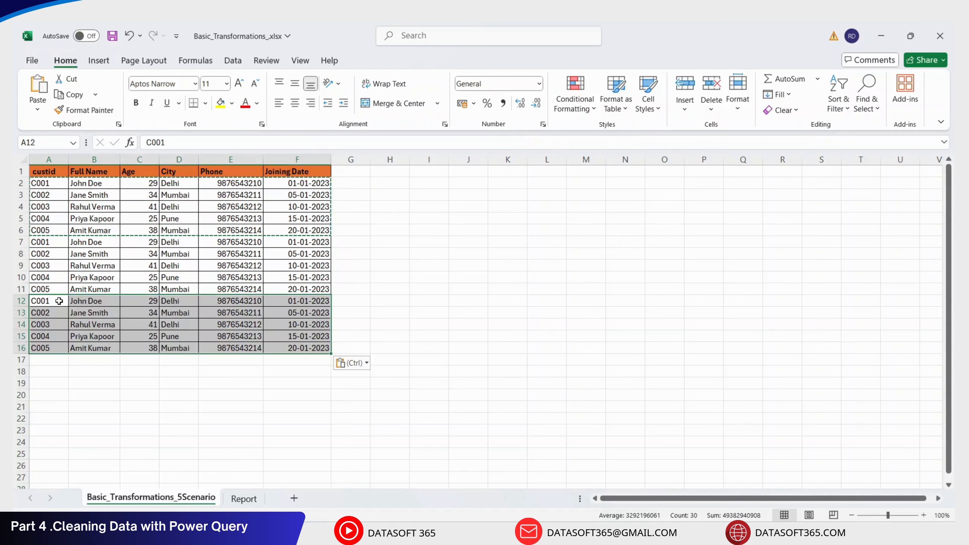
{"action": "left_click", "coordinate": [60, 362]}
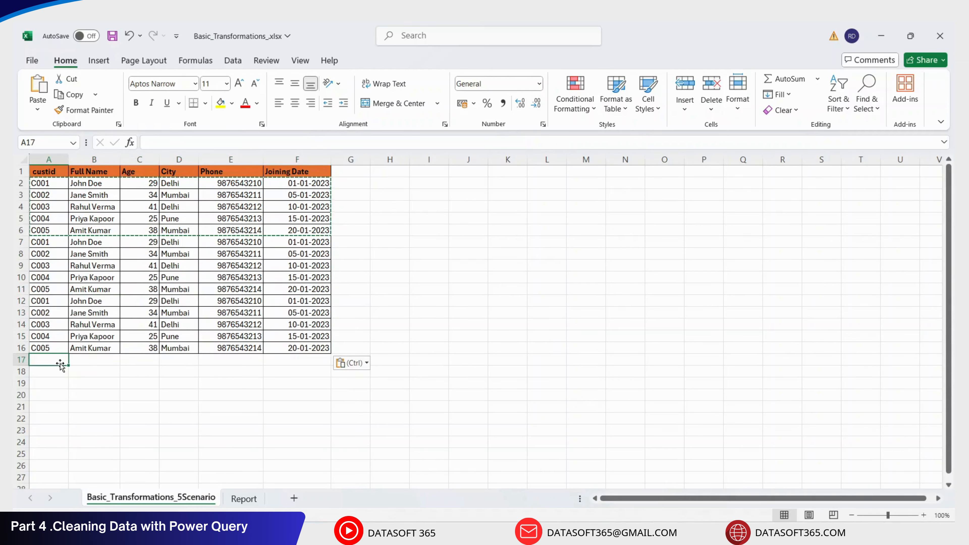
{"action": "key", "text": "ctrl+v"}
{"action": "key", "text": "ctrl+s"}
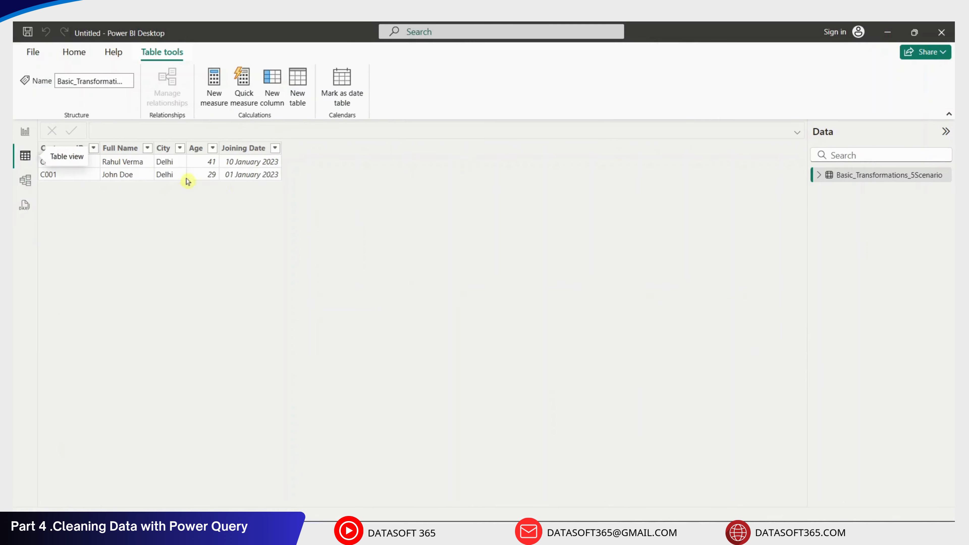
Switch back to Power BI Desktop and refresh the data from the updated workbook
{"action": "left_click", "coordinate": [82, 55]}
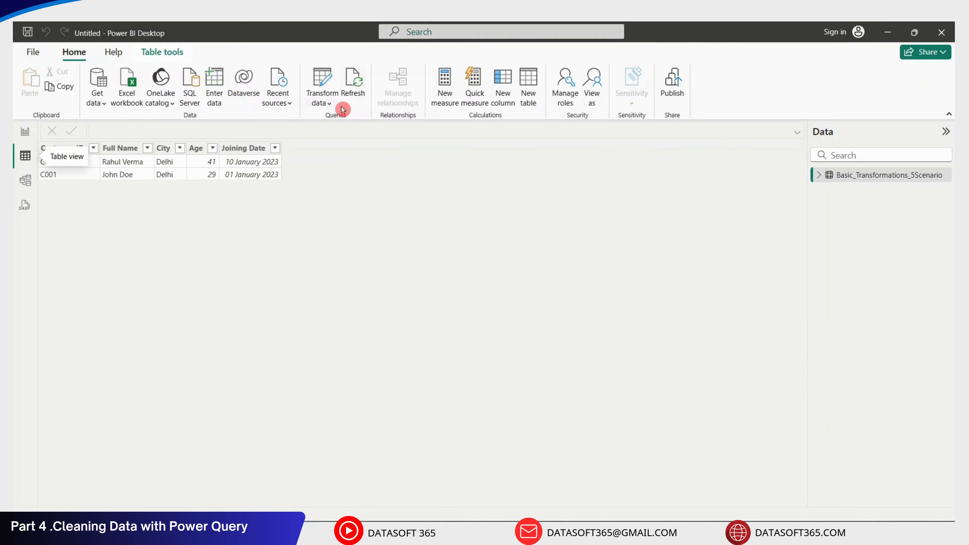
{"action": "left_click", "coordinate": [353, 86]}
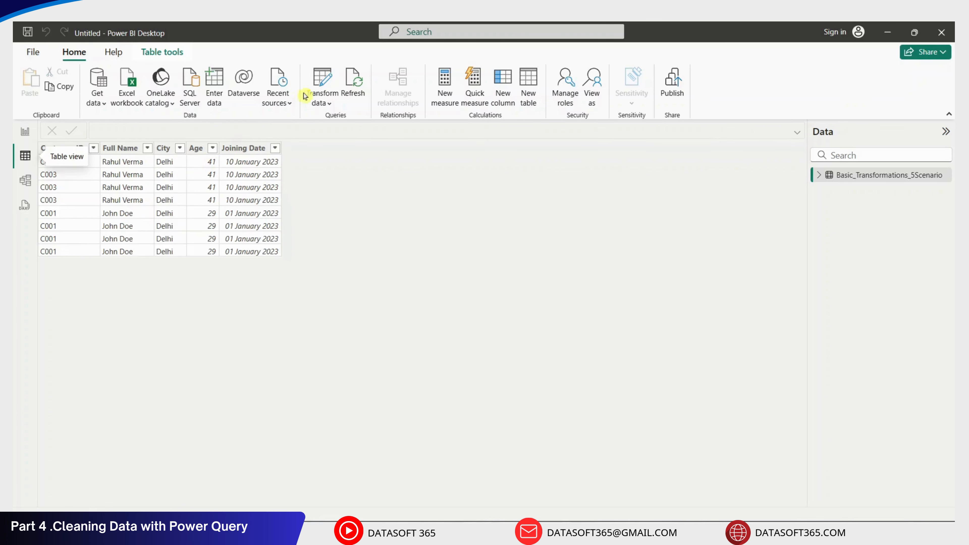
Review the refreshed table's columns and open its query in the Power Query Editor
{"action": "left_click", "coordinate": [321, 82]}
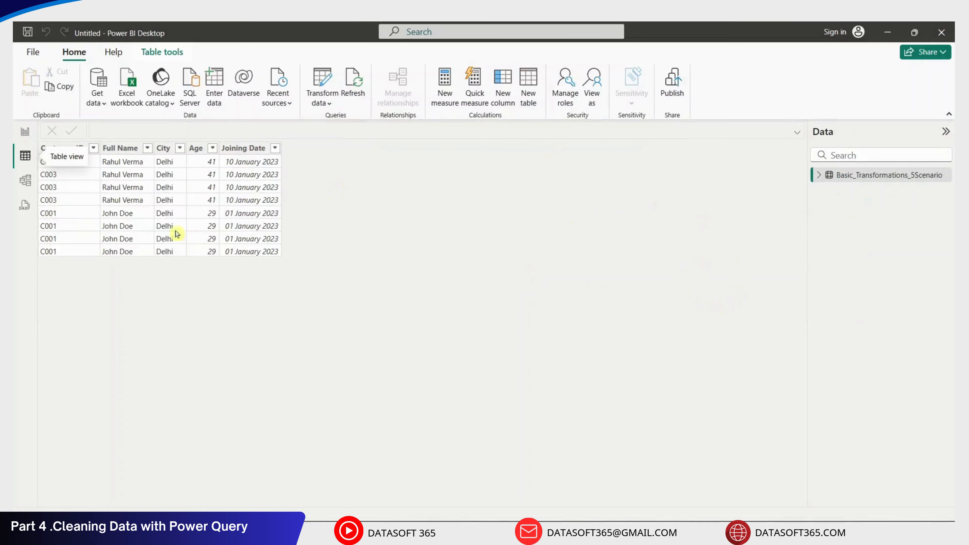
{"action": "left_click", "coordinate": [126, 146]}
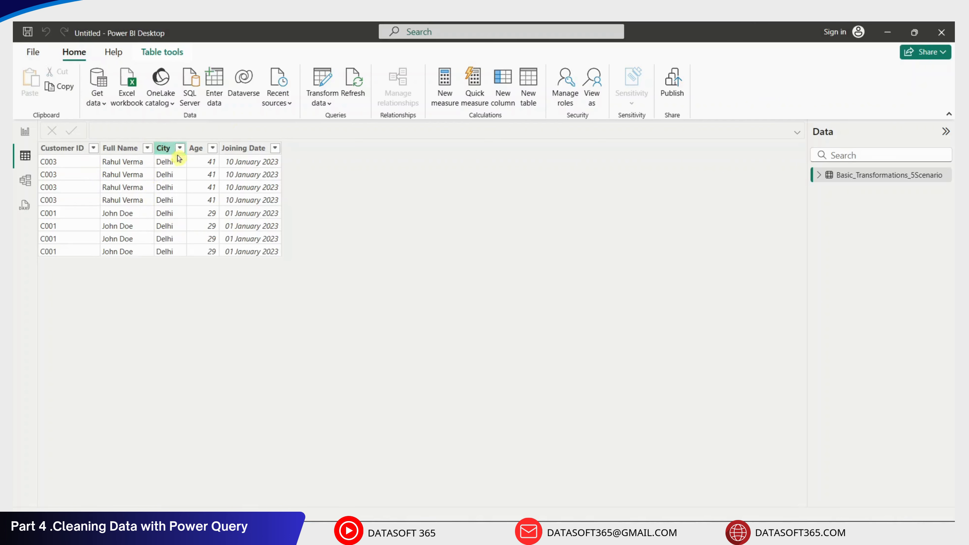
{"action": "left_click", "coordinate": [327, 82]}
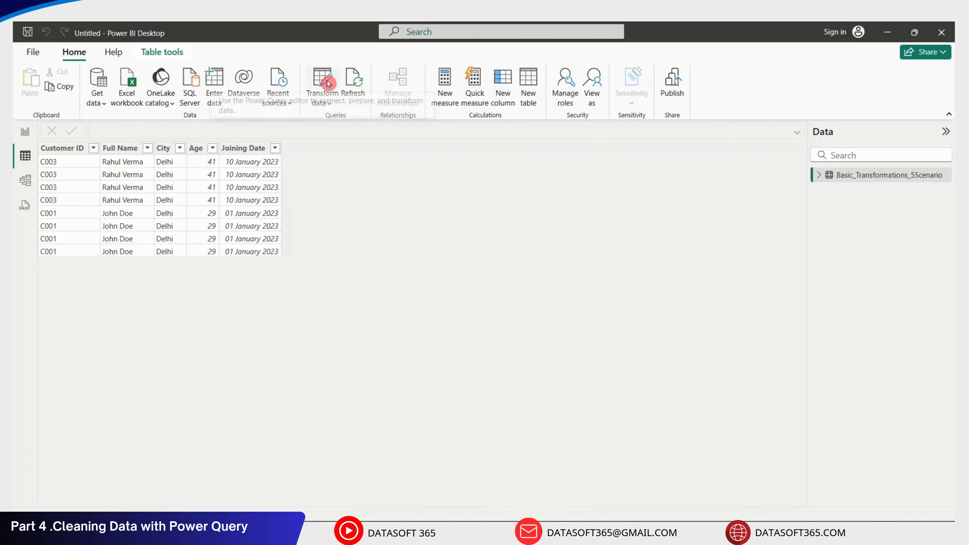
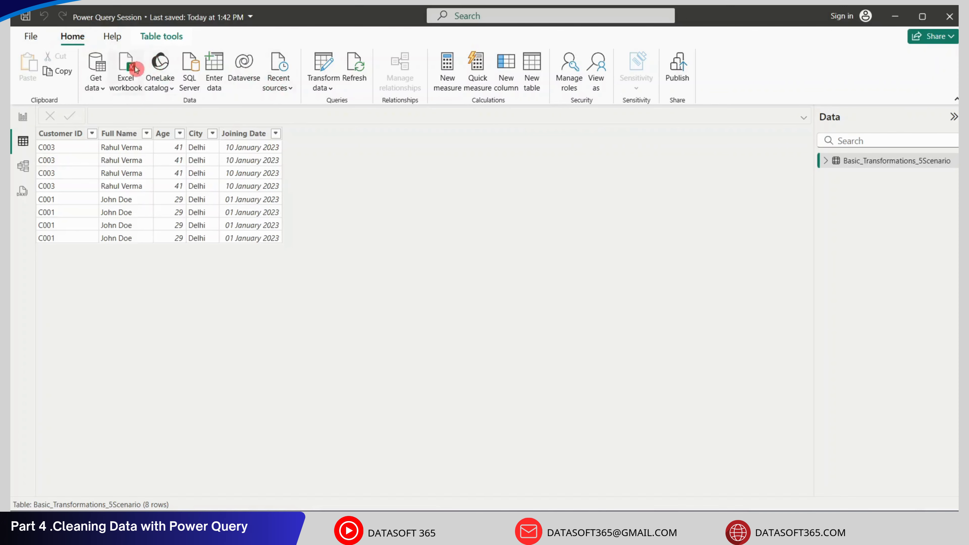
Import the Text Transformation sheet from the Text Transformation .xlsx workbook and open it for transformation in the Power Query Editor
{"action": "left_click", "coordinate": [102, 87]}
{"action": "left_click", "coordinate": [117, 124]}
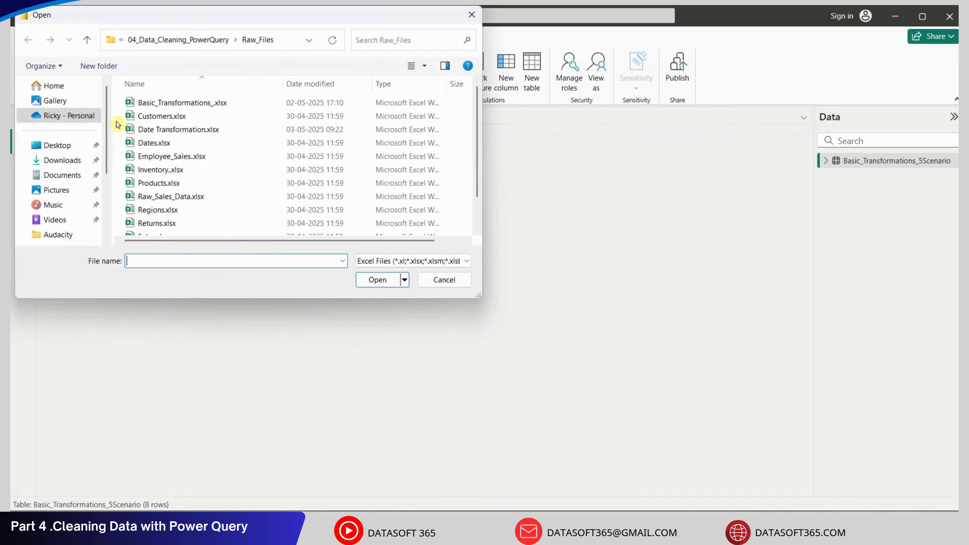
{"action": "scroll", "coordinate": [316, 148], "scroll_direction": "down", "scroll_amount": 1}
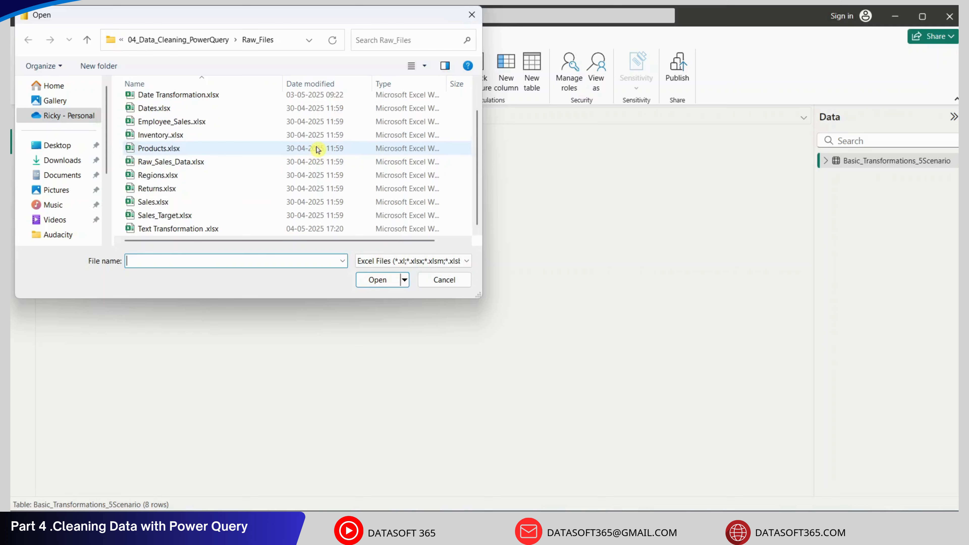
{"action": "double_click", "coordinate": [186, 229]}
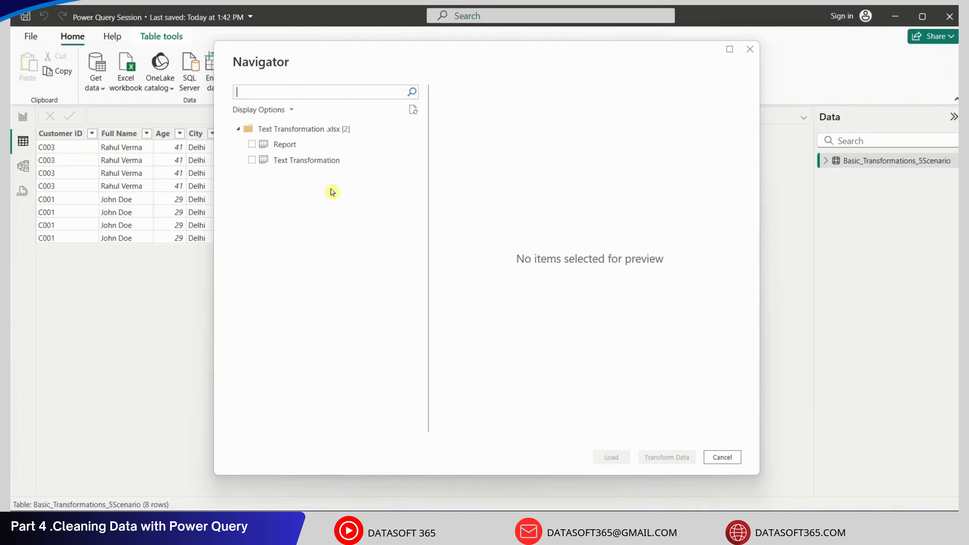
{"action": "left_click", "coordinate": [251, 160]}
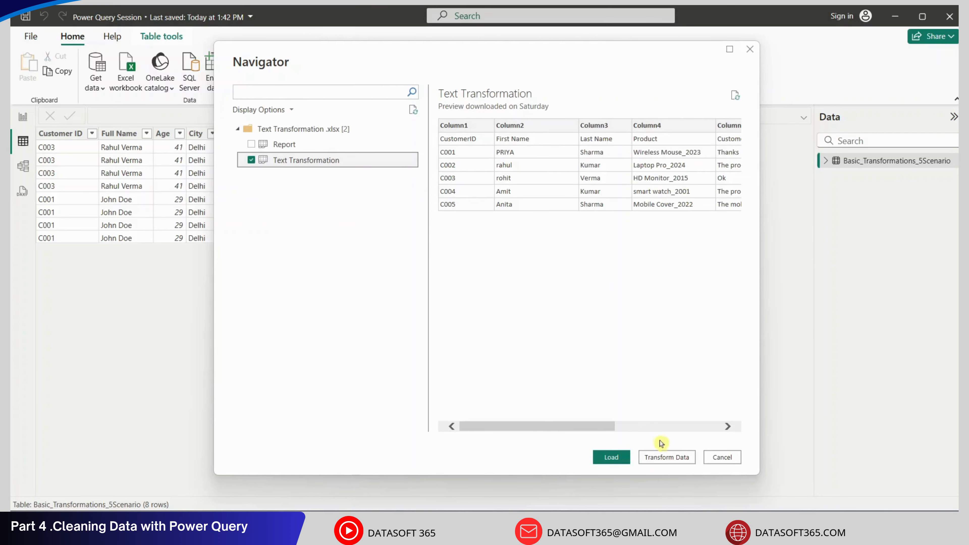
{"action": "left_click", "coordinate": [674, 458]}
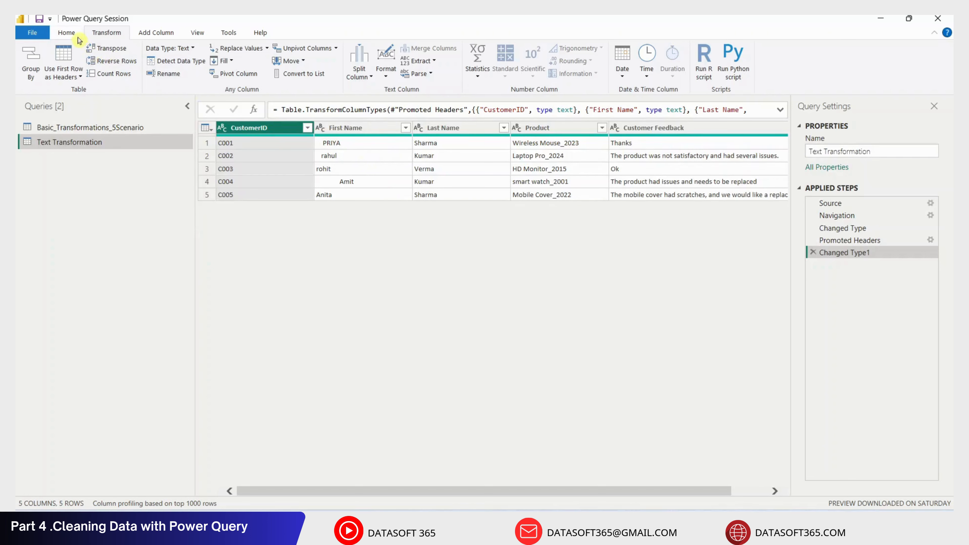
{"action": "left_click", "coordinate": [70, 35]}
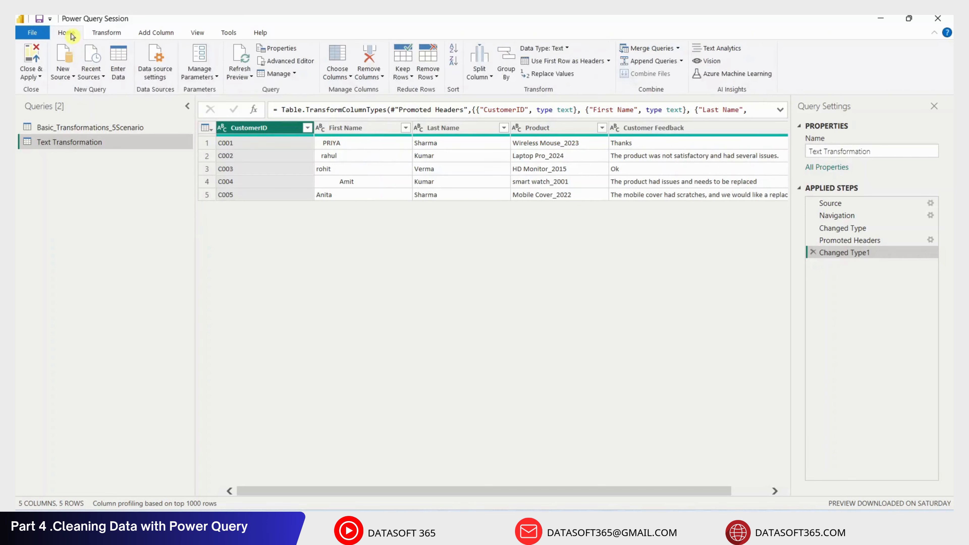
{"action": "left_click", "coordinate": [104, 33]}
{"action": "left_click", "coordinate": [150, 32]}
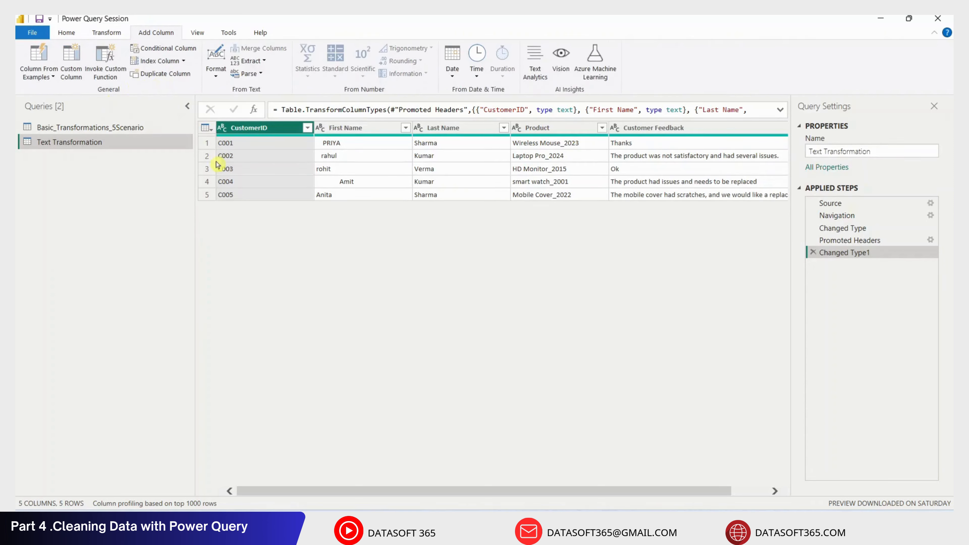
{"action": "left_click", "coordinate": [77, 35]}
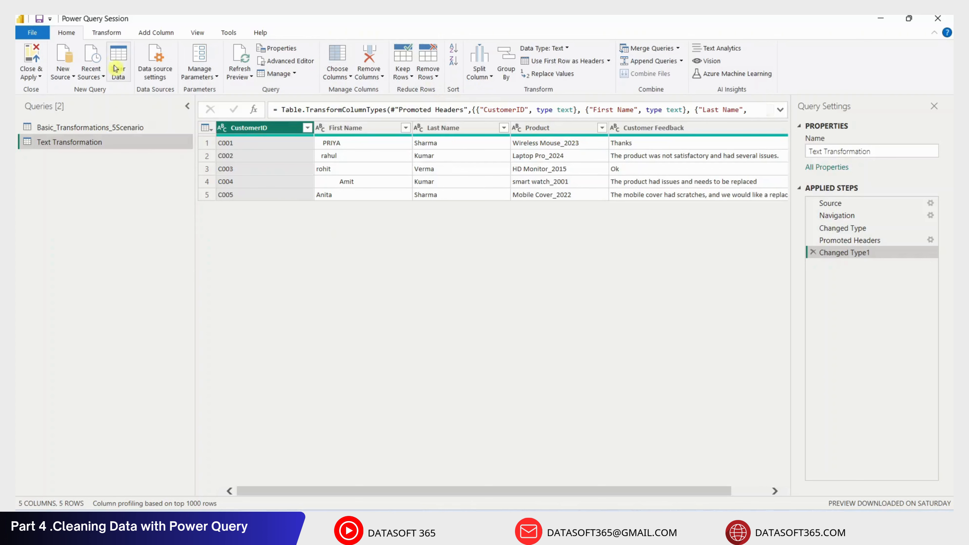
Trim the extra spaces in the First Name column and capitalize each word in it
{"action": "left_click", "coordinate": [110, 34]}
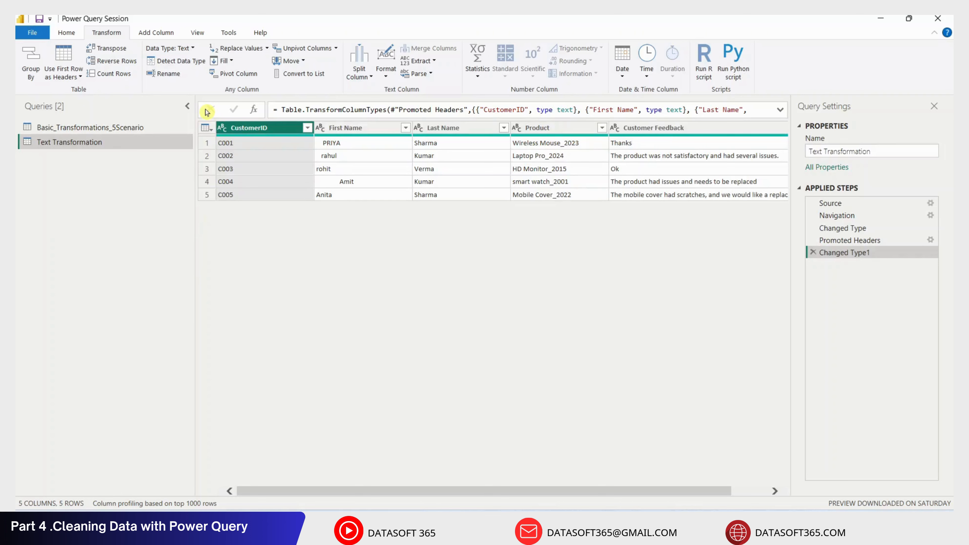
{"action": "left_click", "coordinate": [355, 132]}
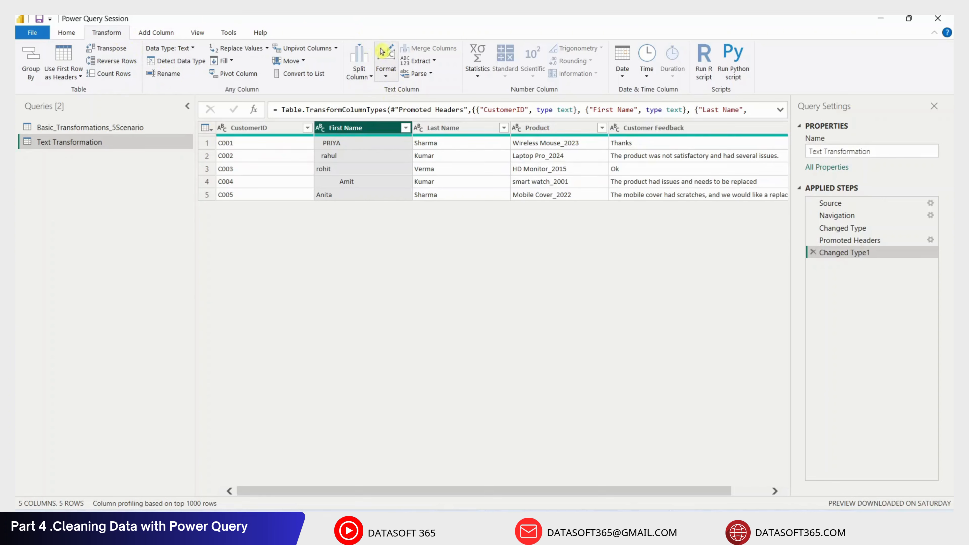
{"action": "left_click", "coordinate": [386, 81]}
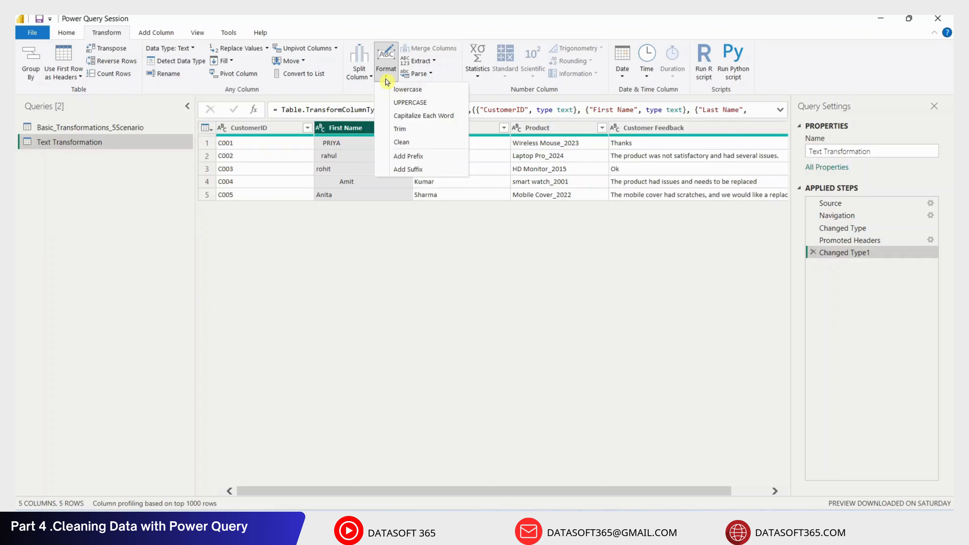
{"action": "left_click", "coordinate": [406, 130]}
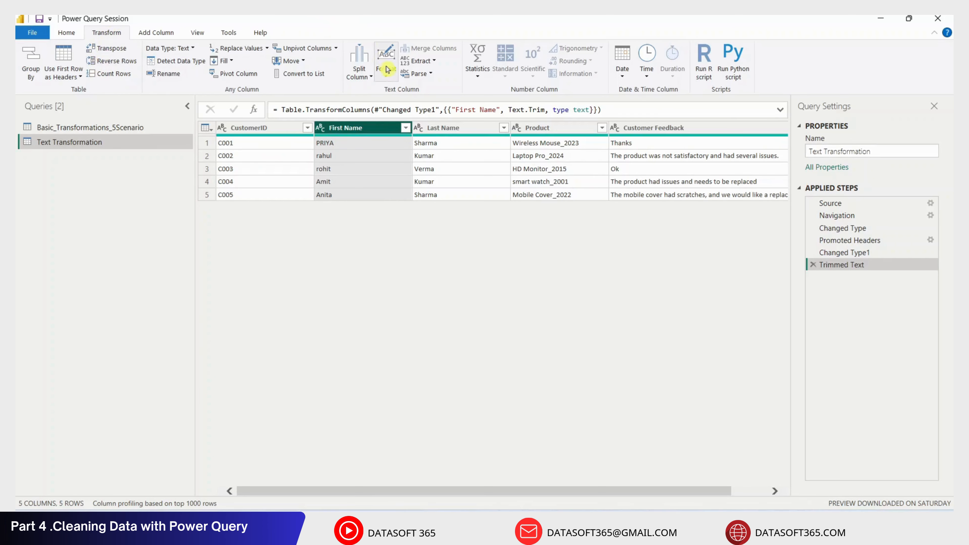
{"action": "left_click", "coordinate": [386, 76]}
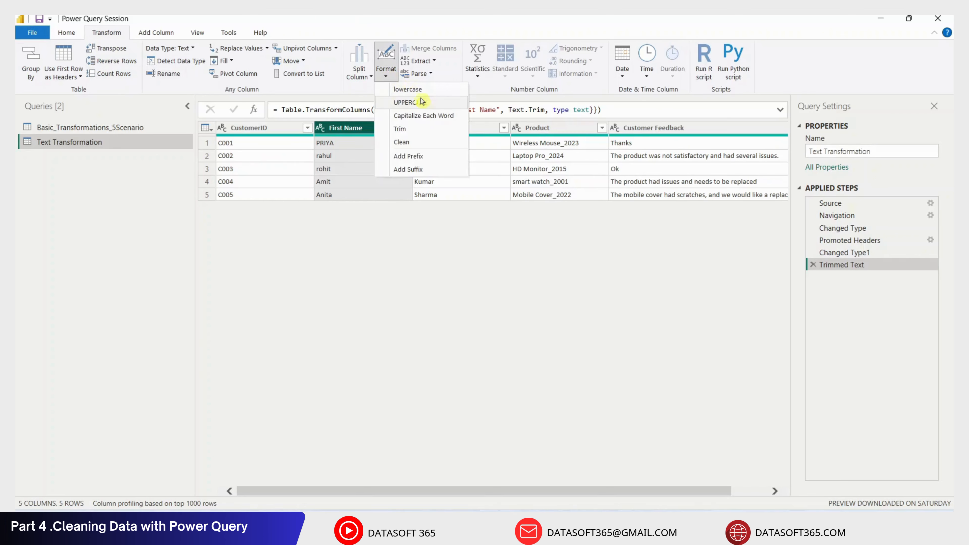
{"action": "left_click", "coordinate": [421, 122]}
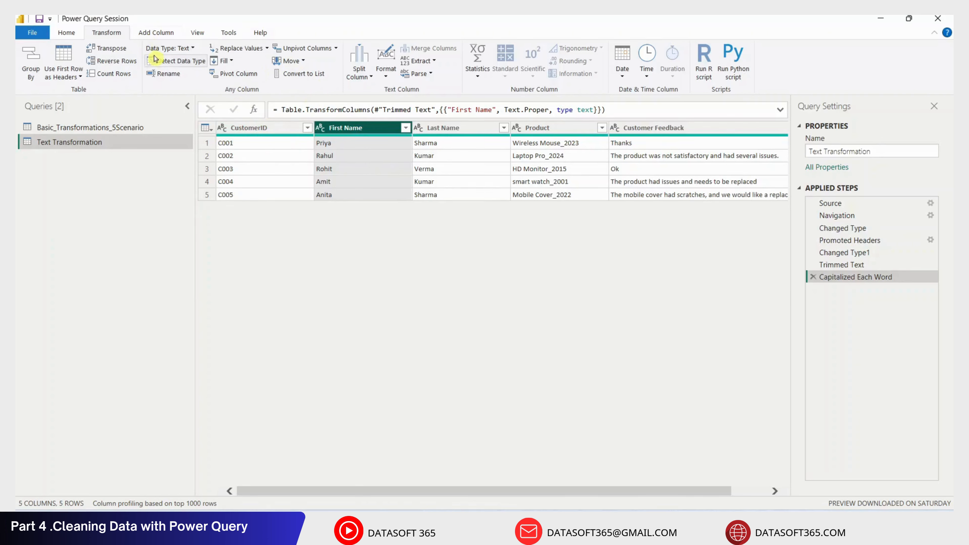
Add a column from examples based on all columns, entering the first row's first and last name separated by a space as the sample
{"action": "left_click", "coordinate": [161, 39]}
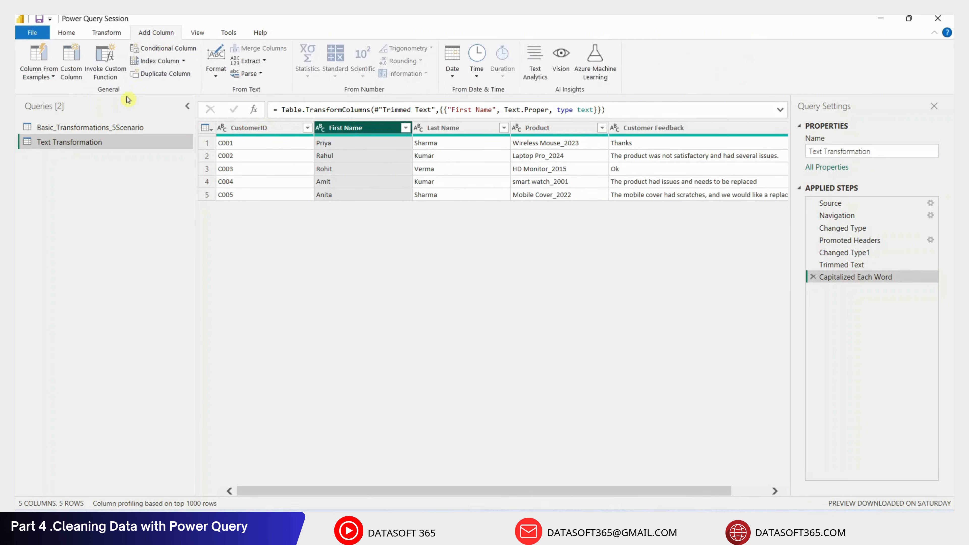
{"action": "left_click", "coordinate": [33, 76]}
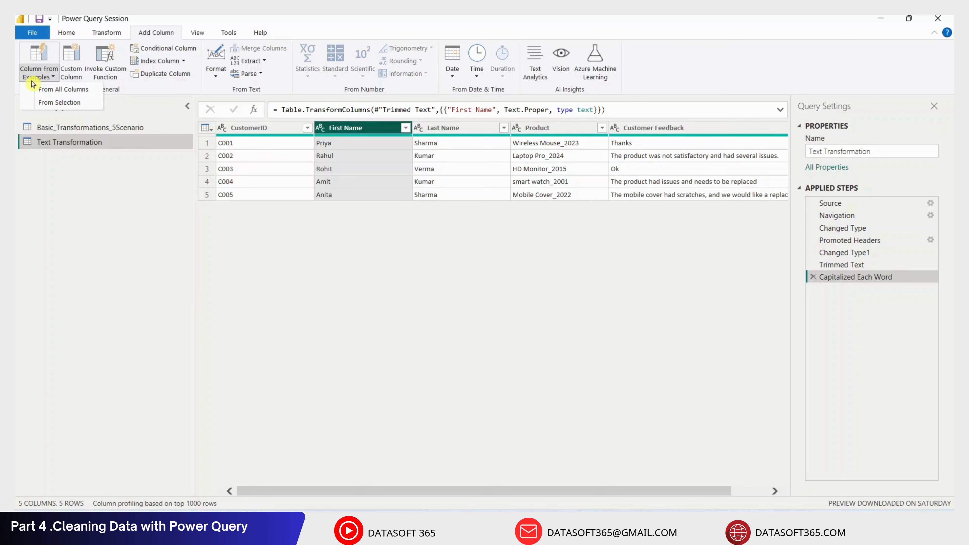
{"action": "left_click", "coordinate": [46, 91]}
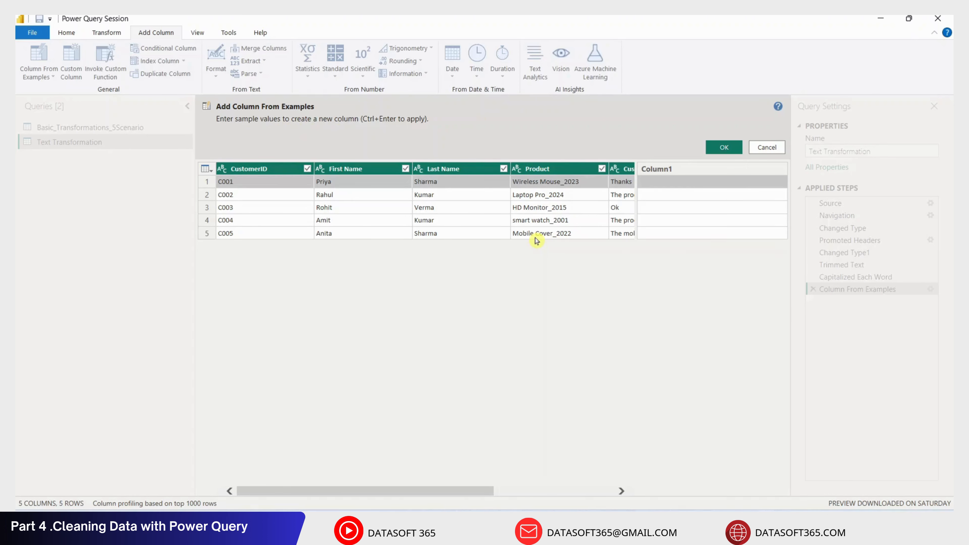
{"action": "double_click", "coordinate": [667, 183]}
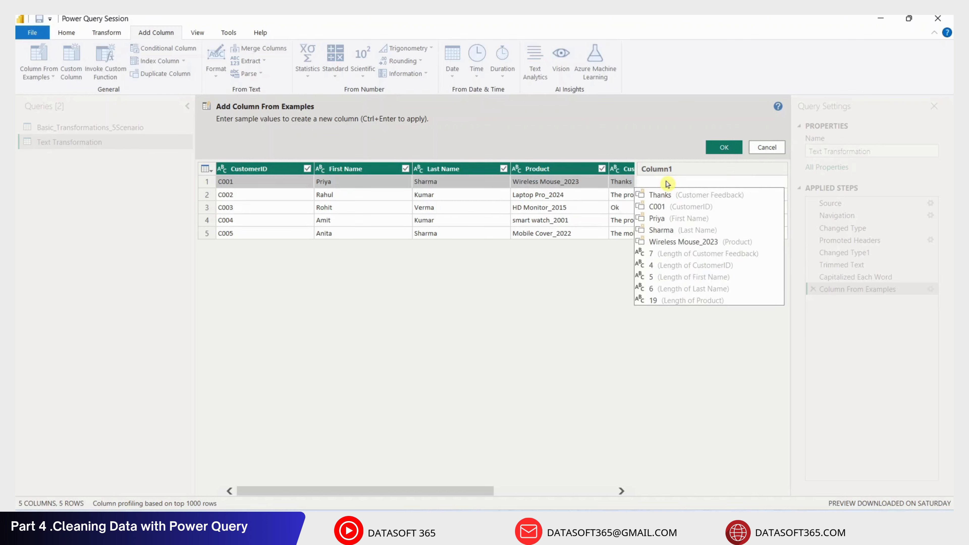
{"action": "type", "text": "Pri"}
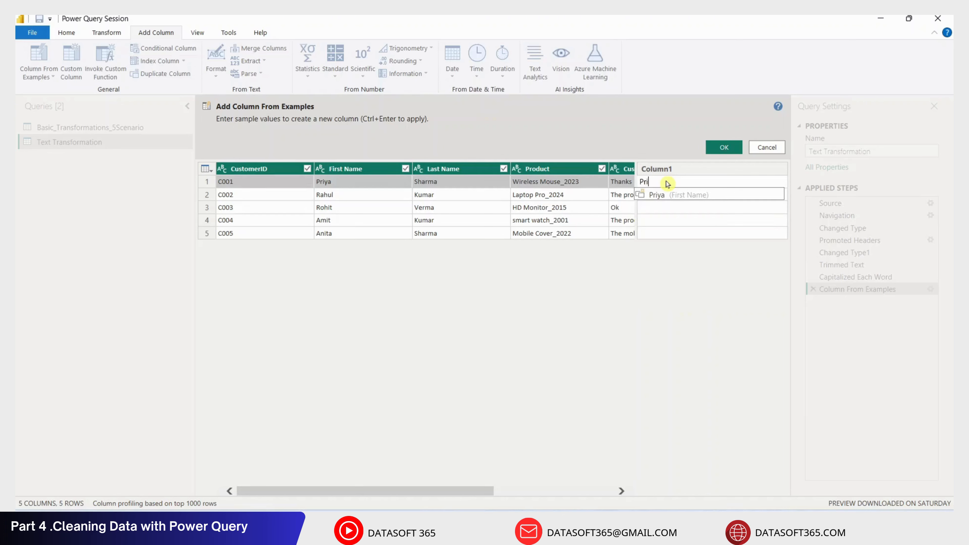
{"action": "type", "text": "ya"}
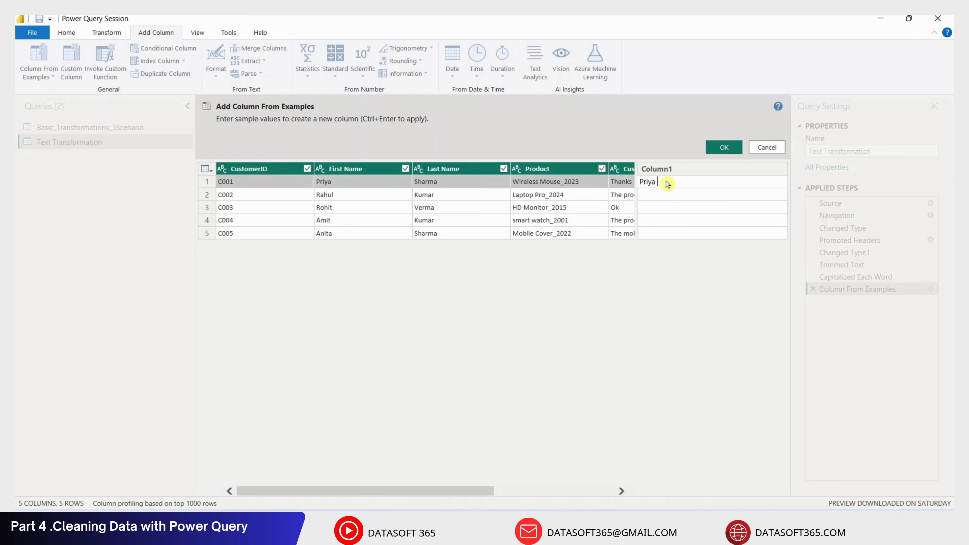
{"action": "type", "text": " Sharma"}
{"action": "key", "text": "Return"}
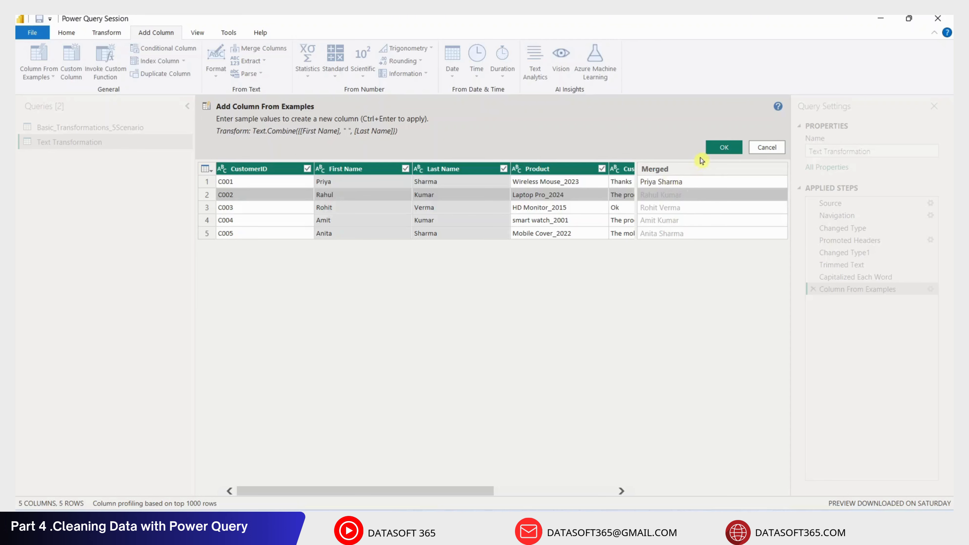
{"action": "left_click", "coordinate": [712, 146]}
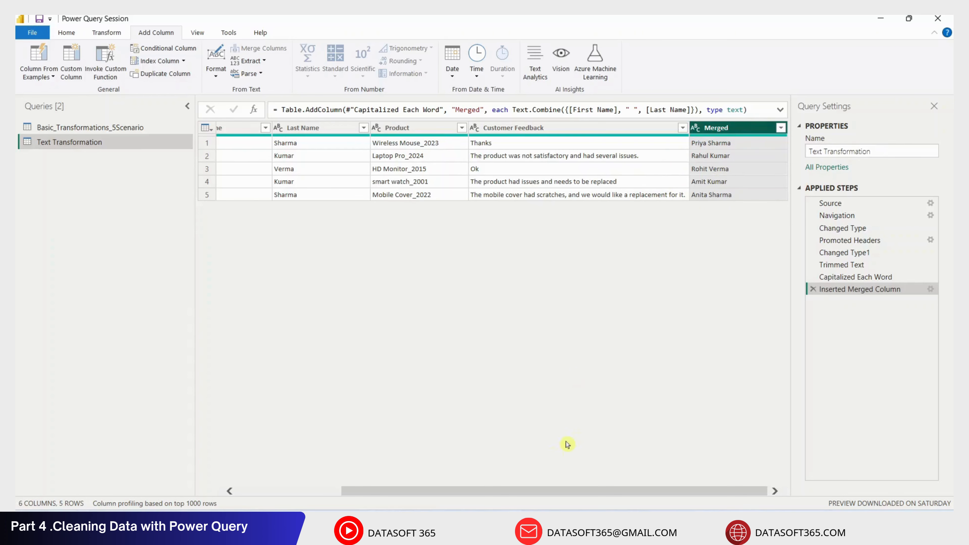
Rename the merged name column to Full Name
{"action": "left_click_drag", "start_coordinate": [548, 491], "coordinate": [491, 490]}
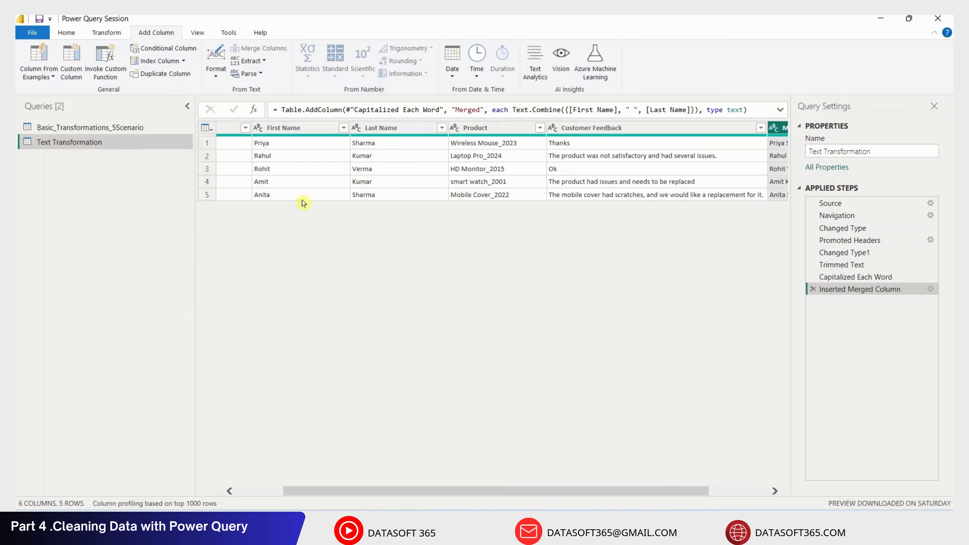
{"action": "left_click_drag", "start_coordinate": [474, 495], "coordinate": [531, 493]}
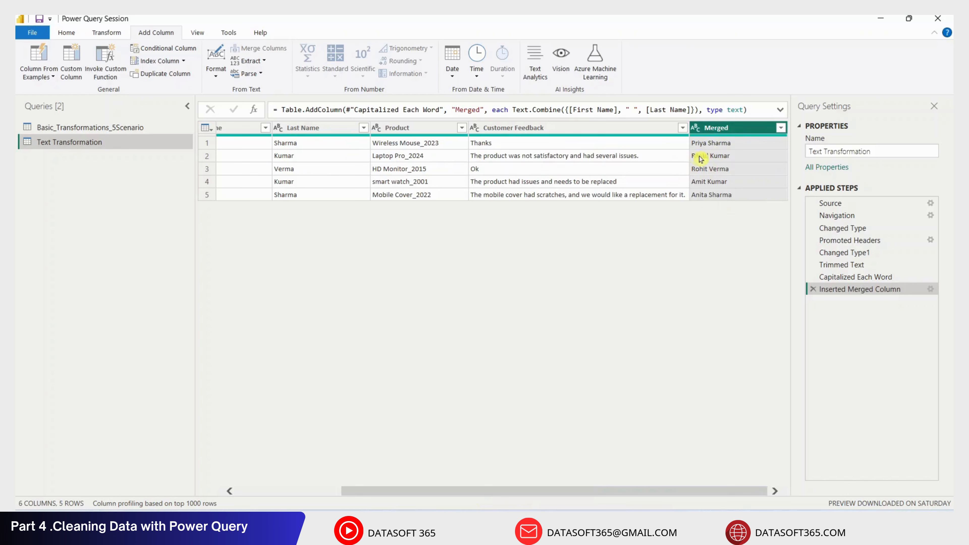
{"action": "double_click", "coordinate": [714, 128]}
{"action": "type", "text": "F"}
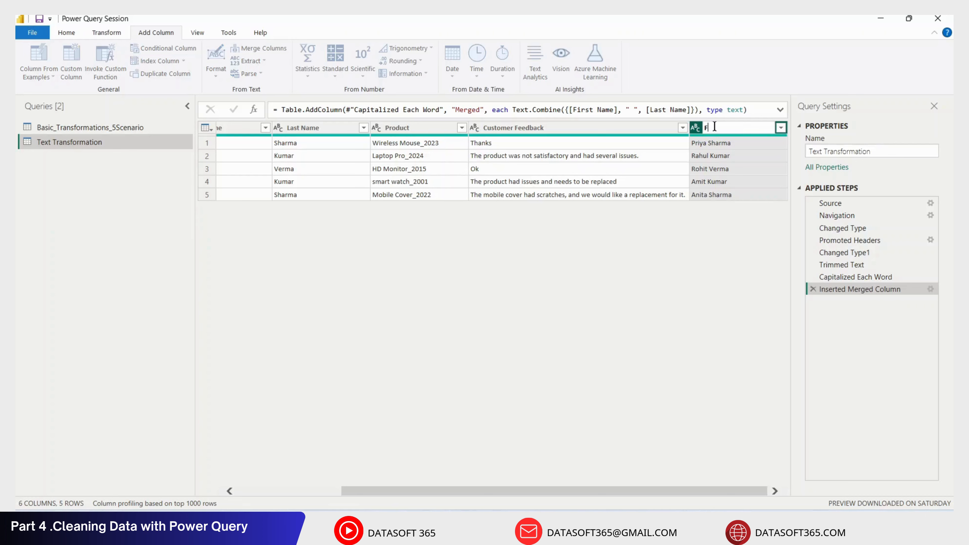
{"action": "type", "text": "ull Name"}
{"action": "key", "text": "Return"}
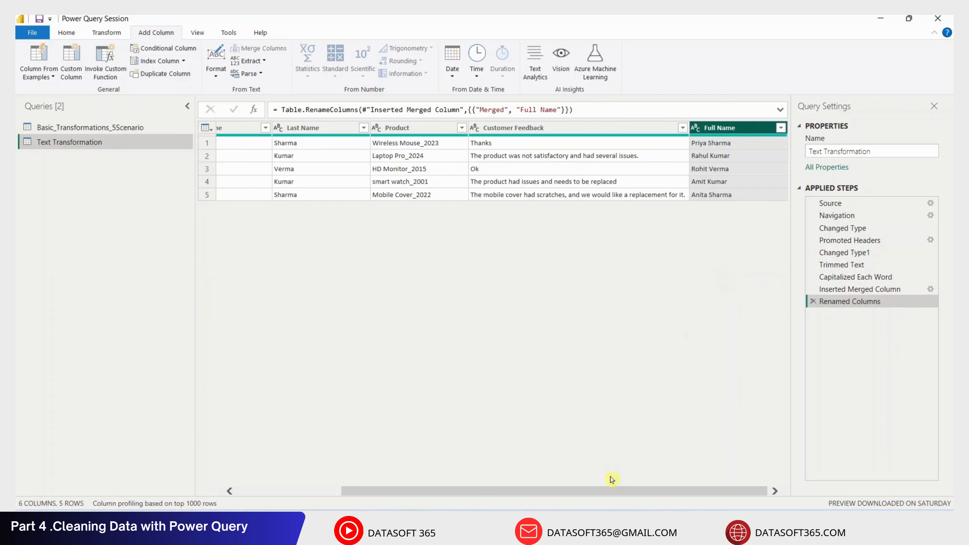
{"action": "left_click_drag", "start_coordinate": [616, 493], "coordinate": [514, 490]}
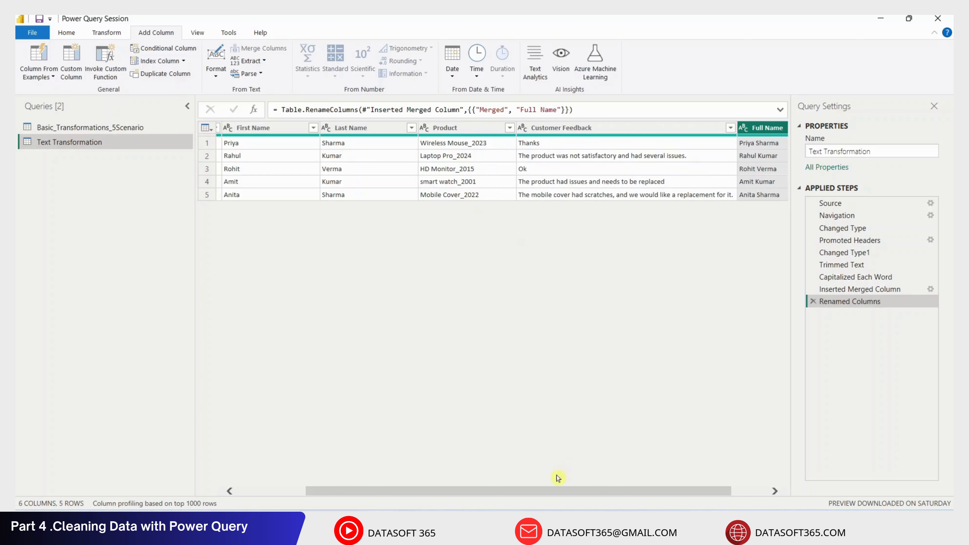
{"action": "left_click_drag", "start_coordinate": [559, 491], "coordinate": [639, 494]}
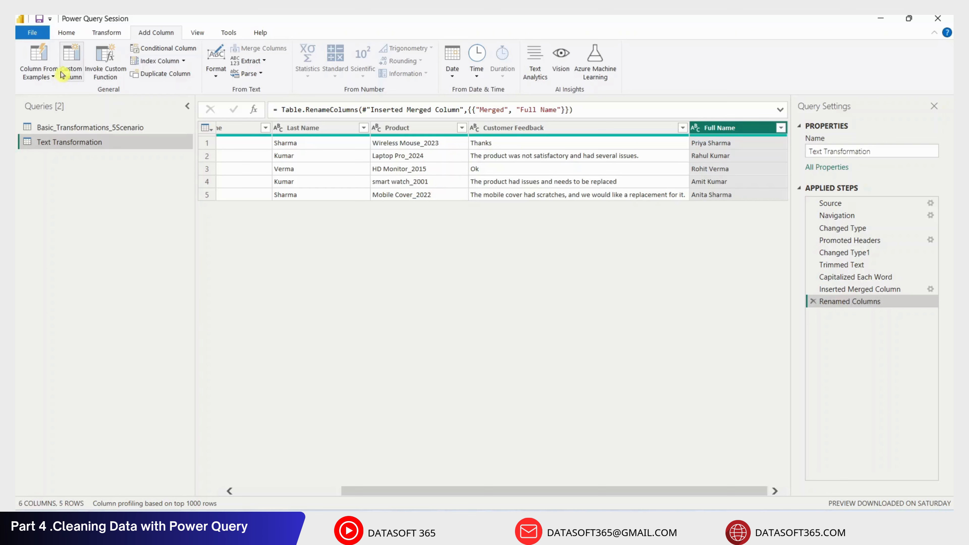
{"action": "left_click", "coordinate": [52, 75]}
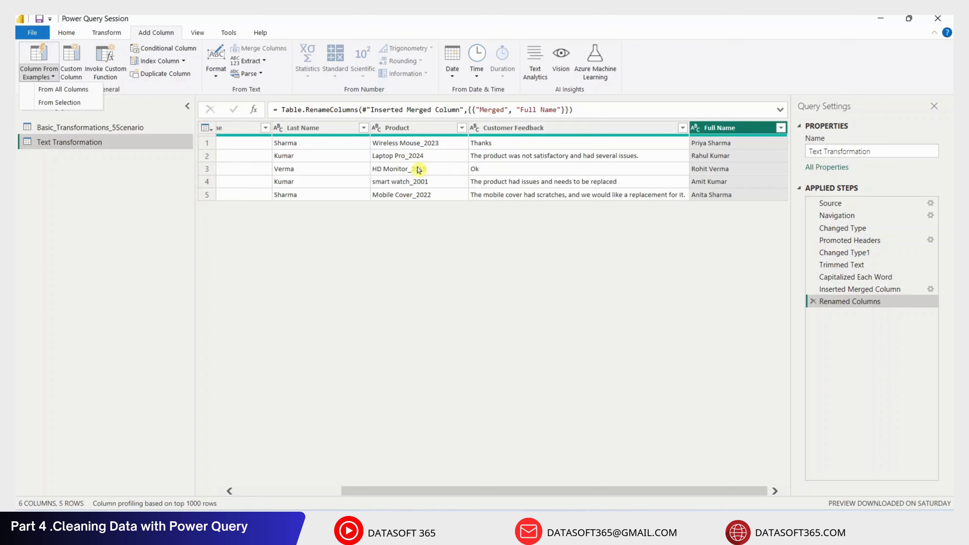
{"action": "left_click", "coordinate": [412, 131]}
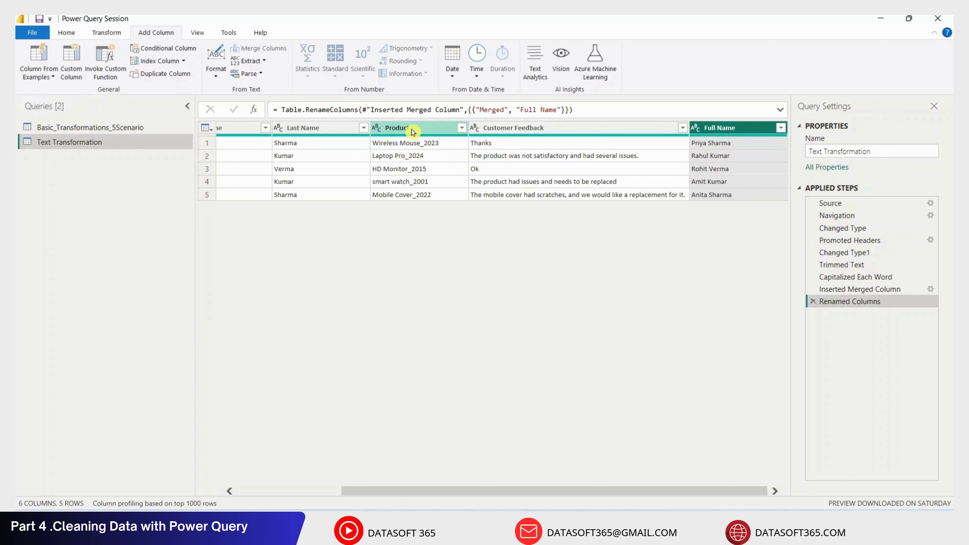
Split the Product column at each occurrence of a custom underscore (_) delimiter
{"action": "left_click", "coordinate": [413, 130]}
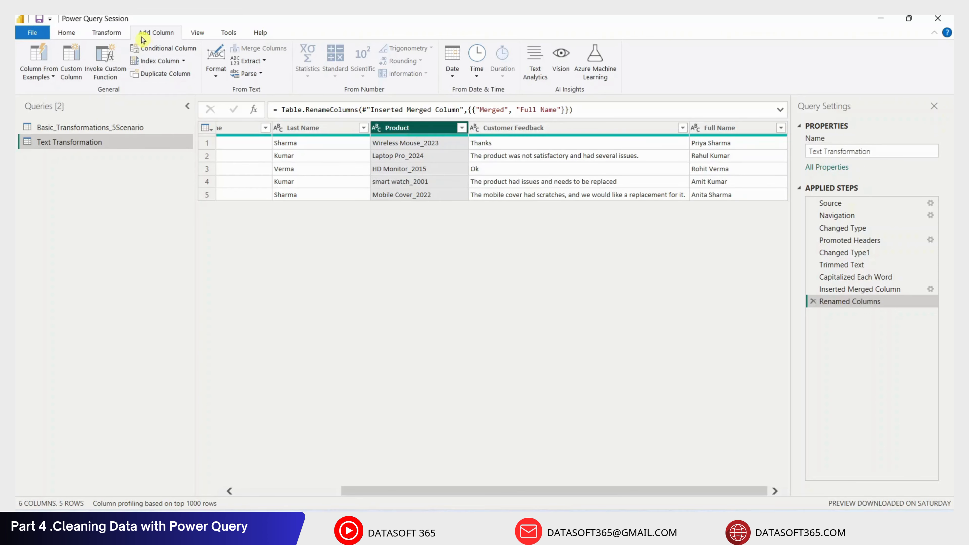
{"action": "left_click", "coordinate": [109, 34]}
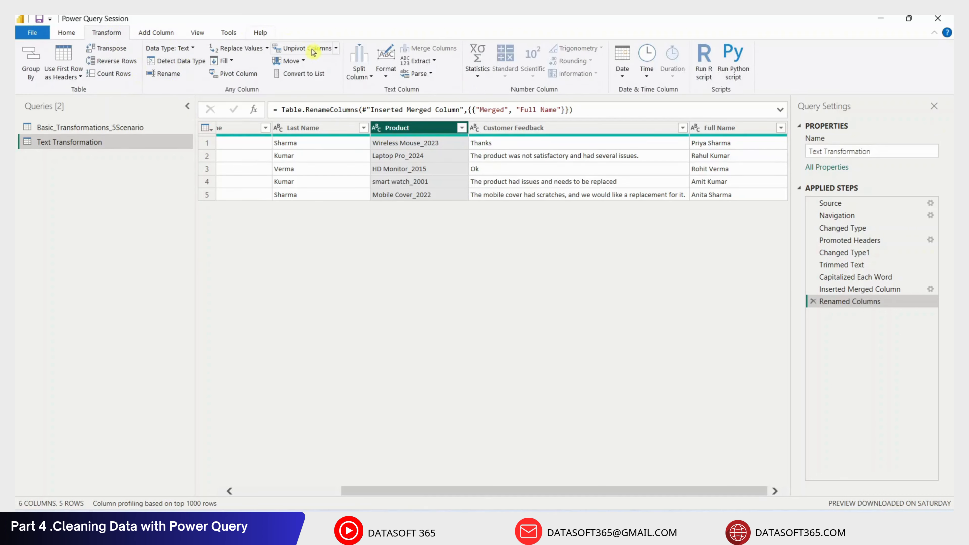
{"action": "left_click", "coordinate": [356, 75]}
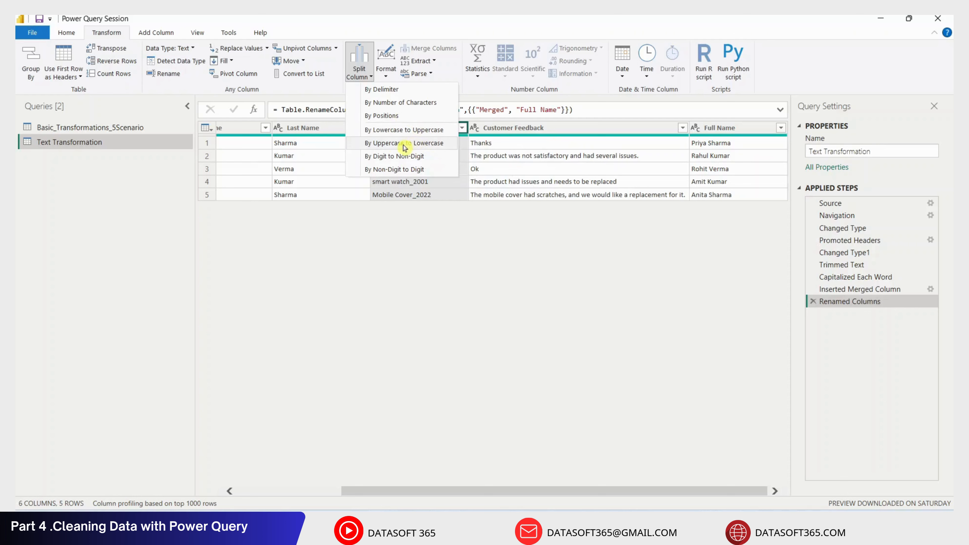
{"action": "left_click", "coordinate": [377, 95]}
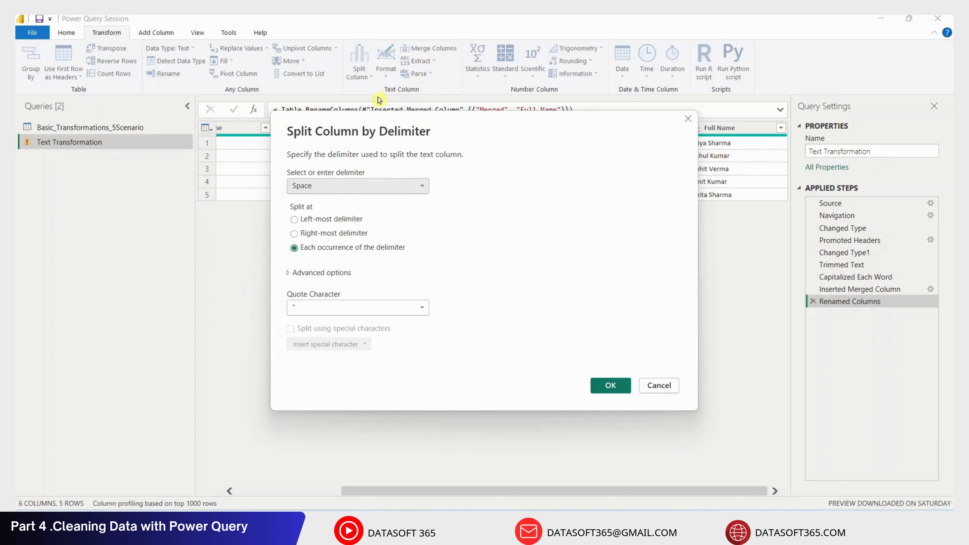
{"action": "left_click", "coordinate": [332, 189]}
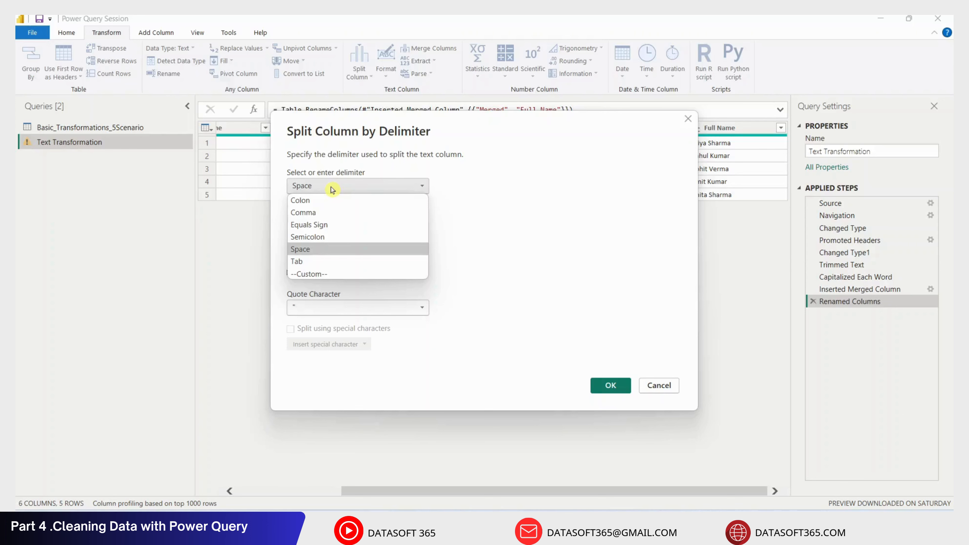
{"action": "left_click", "coordinate": [321, 274]}
{"action": "left_click", "coordinate": [331, 205]}
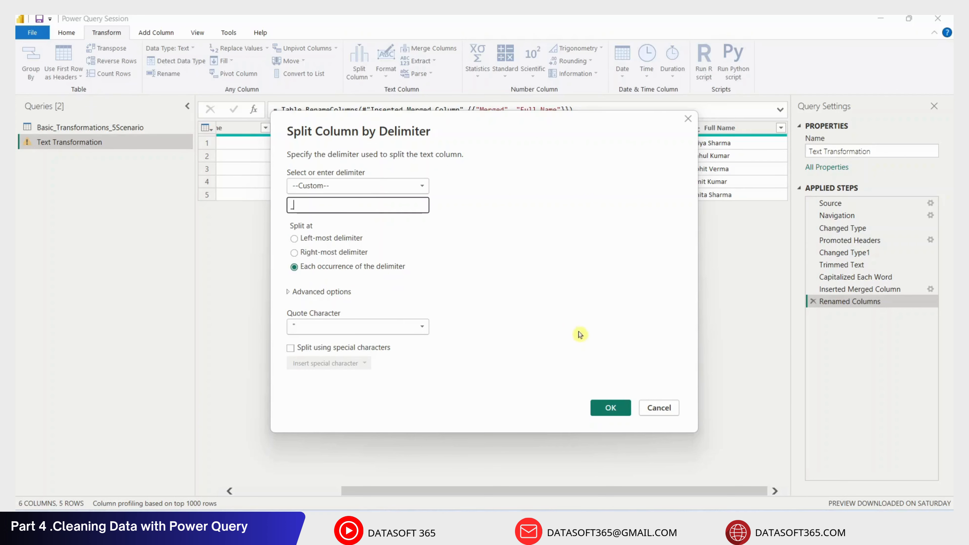
{"action": "left_click", "coordinate": [618, 410]}
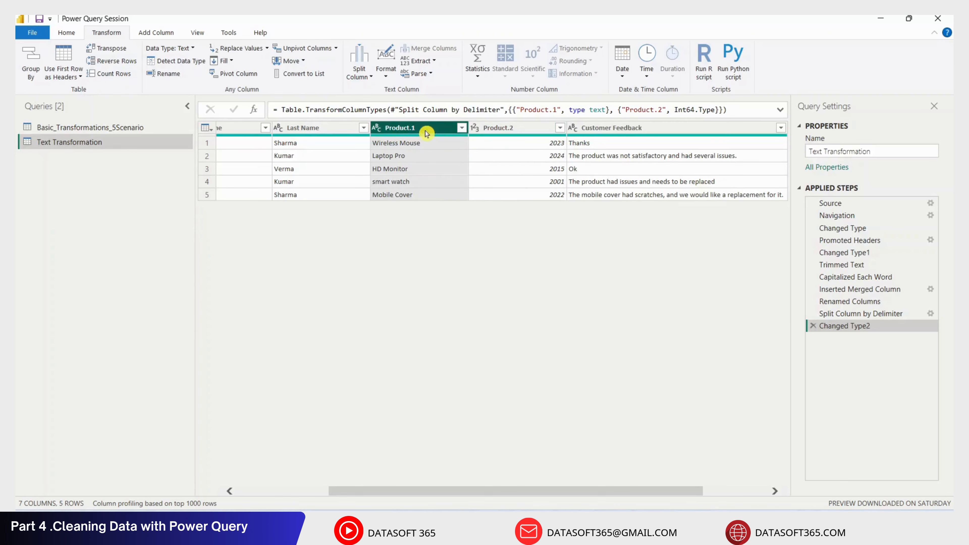
Remove the Product.2 column and rename the Product.1 column as Product Name
{"action": "left_click", "coordinate": [507, 132]}
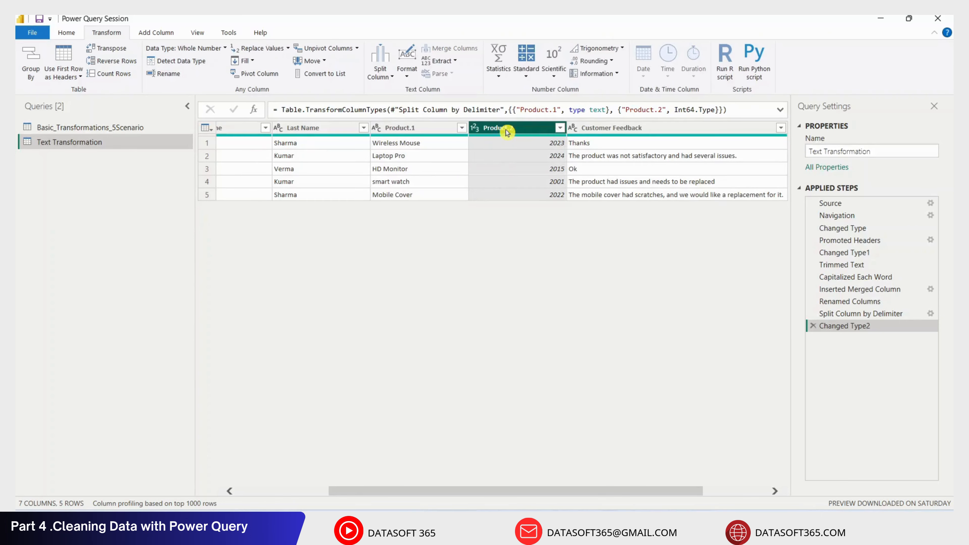
{"action": "key", "text": "Delete"}
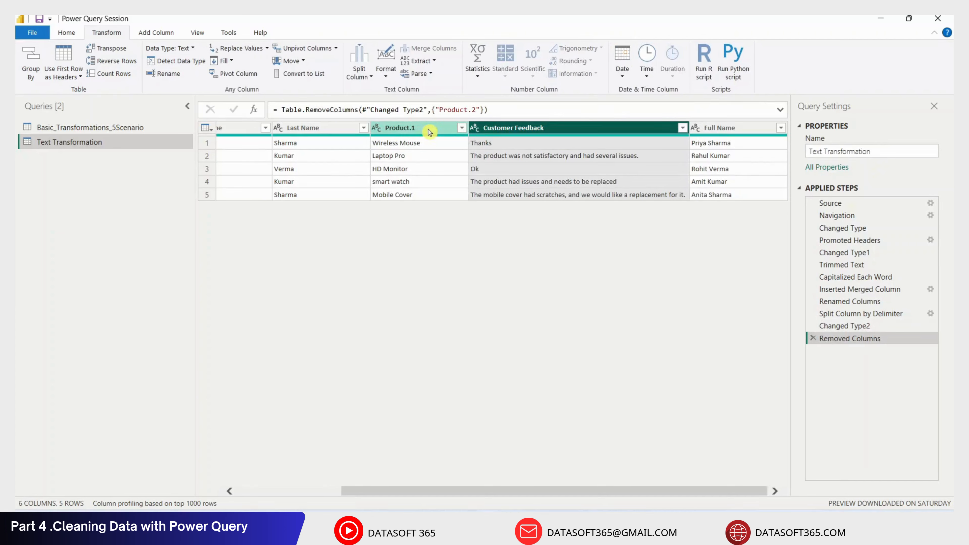
{"action": "left_click", "coordinate": [429, 132]}
{"action": "double_click", "coordinate": [427, 130]}
{"action": "type", "text": "Pro"}
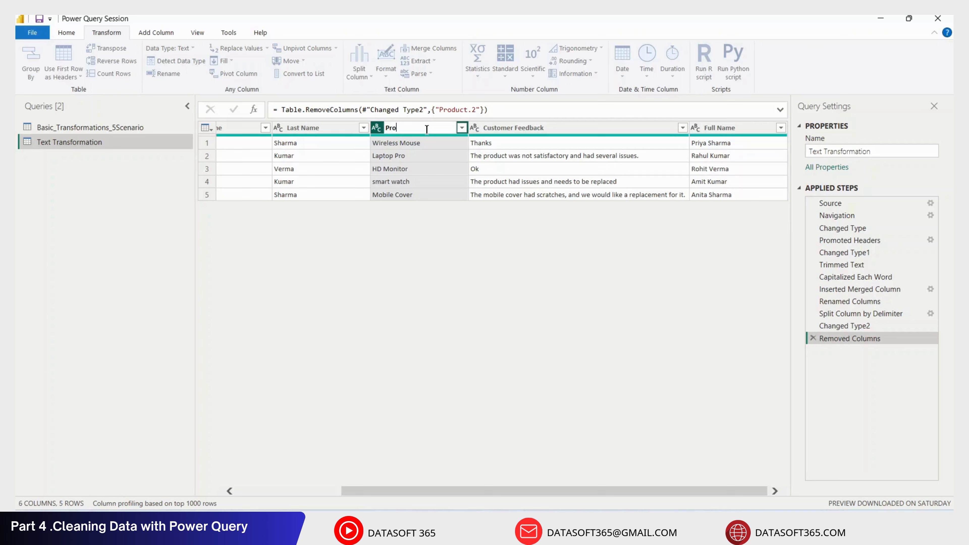
{"action": "type", "text": "duct Name"}
{"action": "key", "text": "Return"}
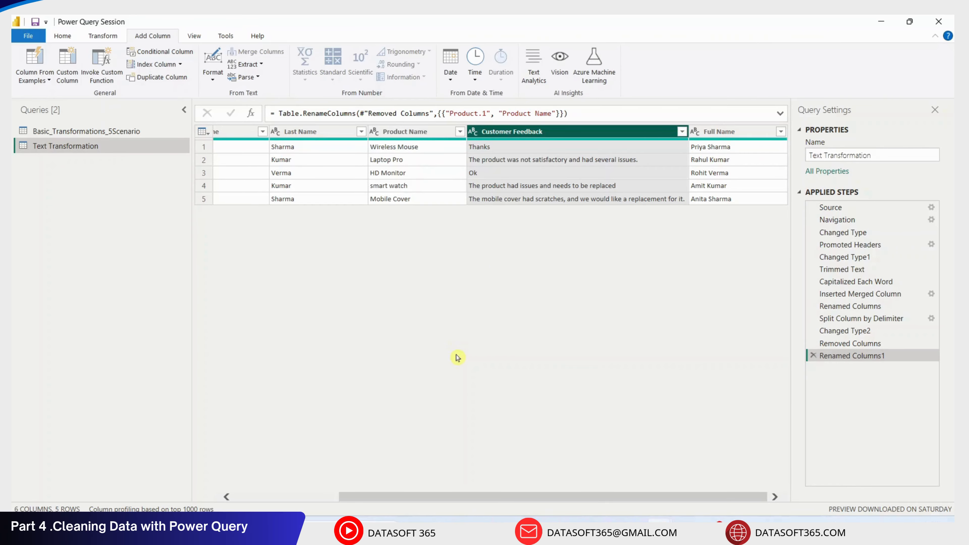
Add a custom column classifying Customer Feedback: thank/good/great as Positive, ok/okay or length <= 5 as Neutral, issue/replace/problem/scratch as Negative, otherwise Unknown
{"action": "mouse_move", "coordinate": [552, 140]}
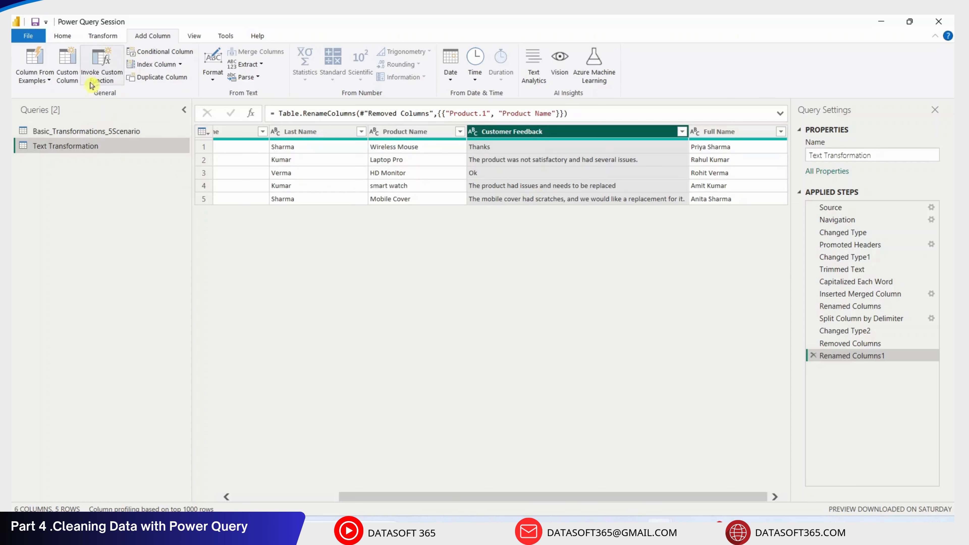
{"action": "left_click", "coordinate": [74, 63]}
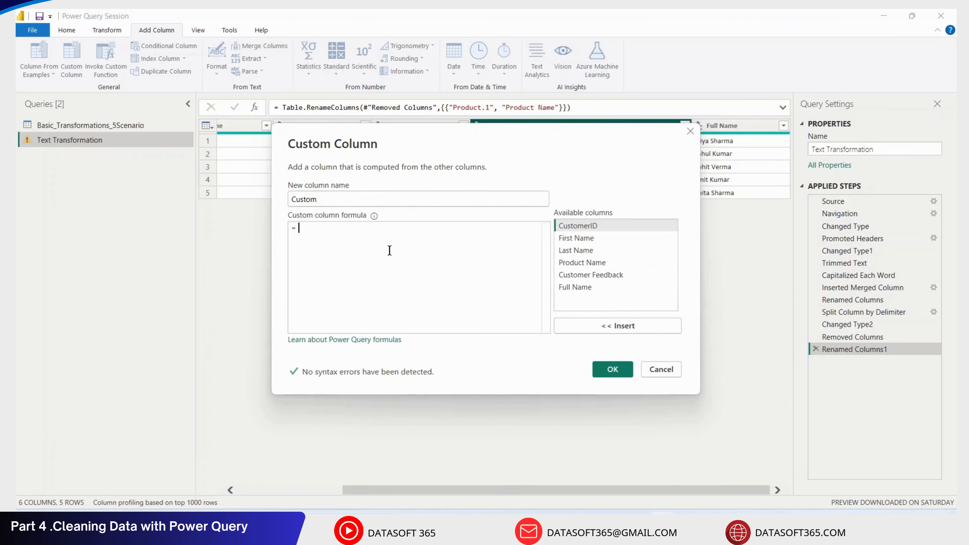
{"action": "key", "text": "ctrl+v"}
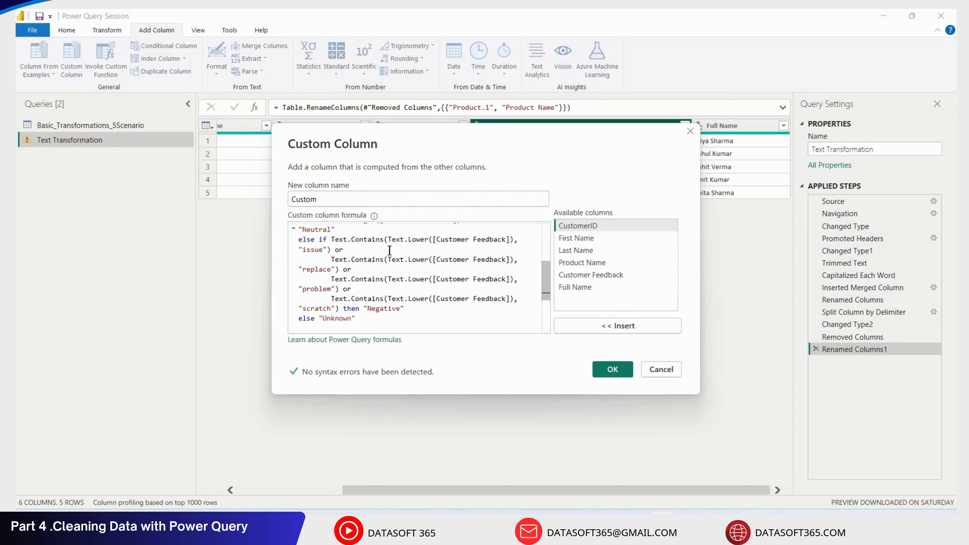
{"action": "scroll", "coordinate": [491, 305], "scroll_direction": "up", "scroll_amount": 5}
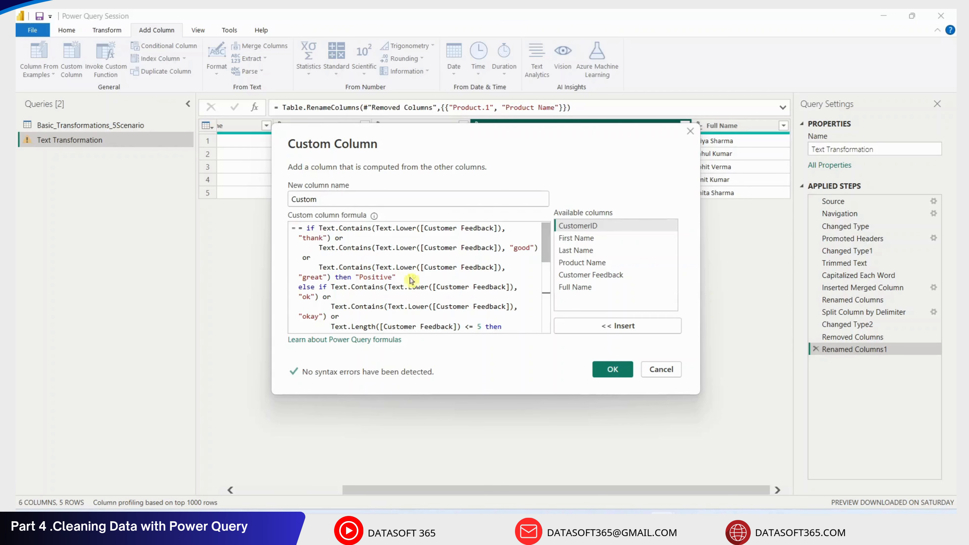
{"action": "scroll", "coordinate": [410, 278], "scroll_direction": "down", "scroll_amount": 2}
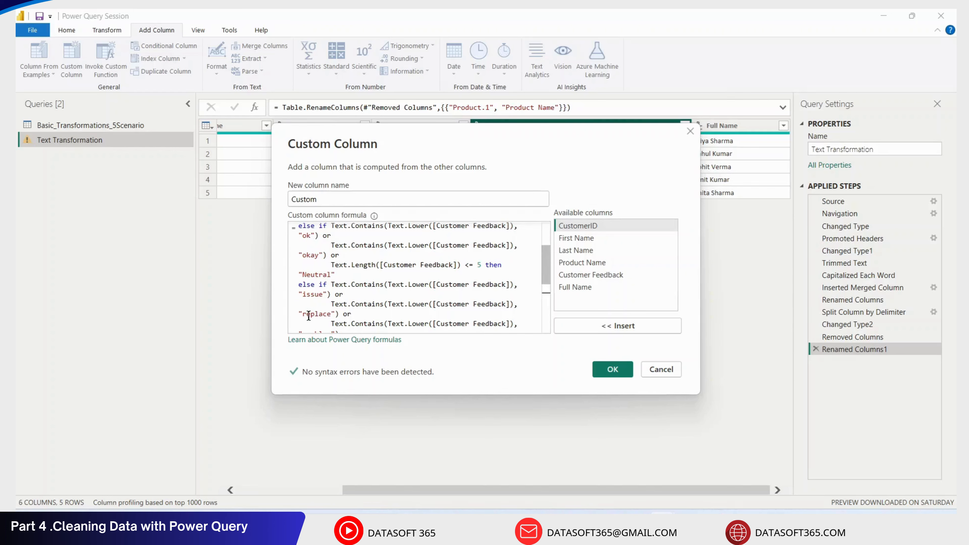
{"action": "scroll", "coordinate": [327, 287], "scroll_direction": "down", "scroll_amount": 1}
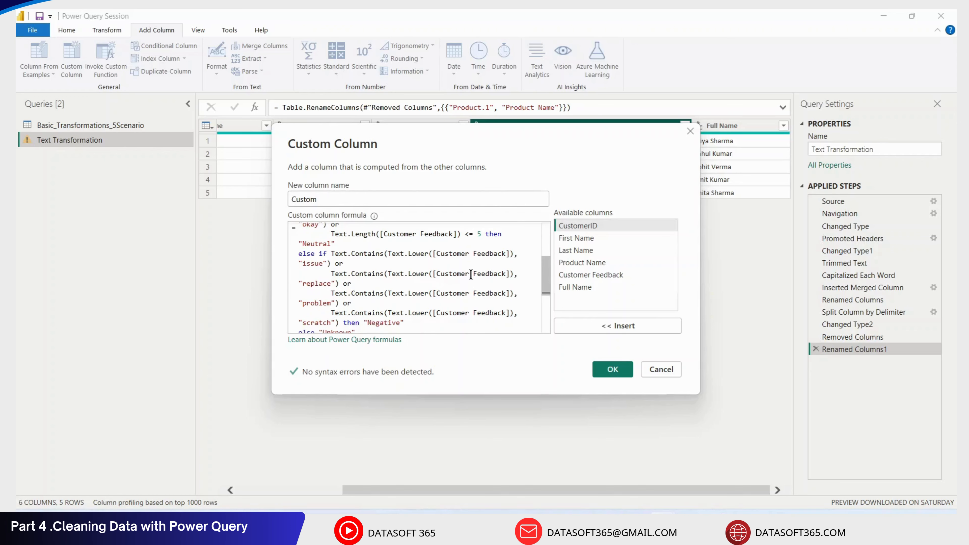
{"action": "left_click", "coordinate": [612, 370]}
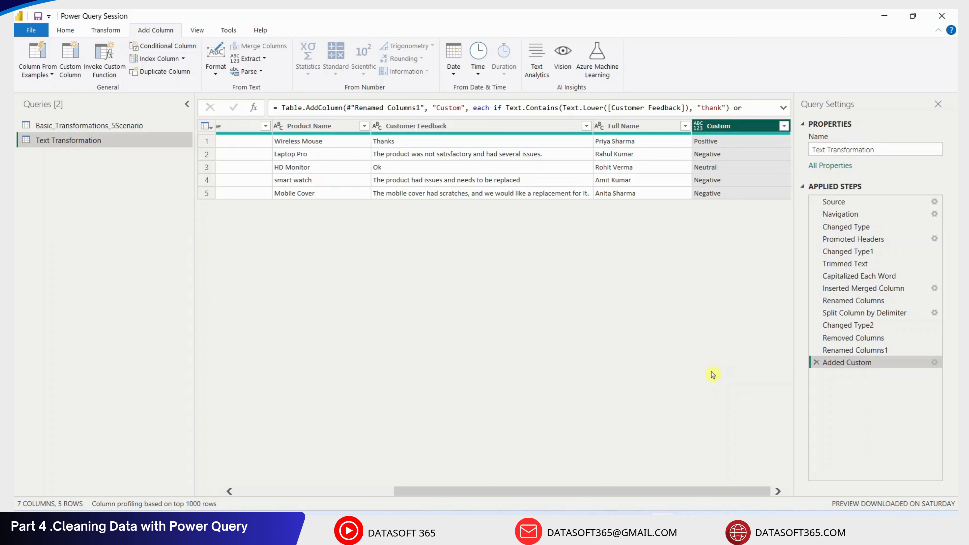
Rename the new custom column as Customer sentiment, correcting the misspelled first word
{"action": "double_click", "coordinate": [718, 128]}
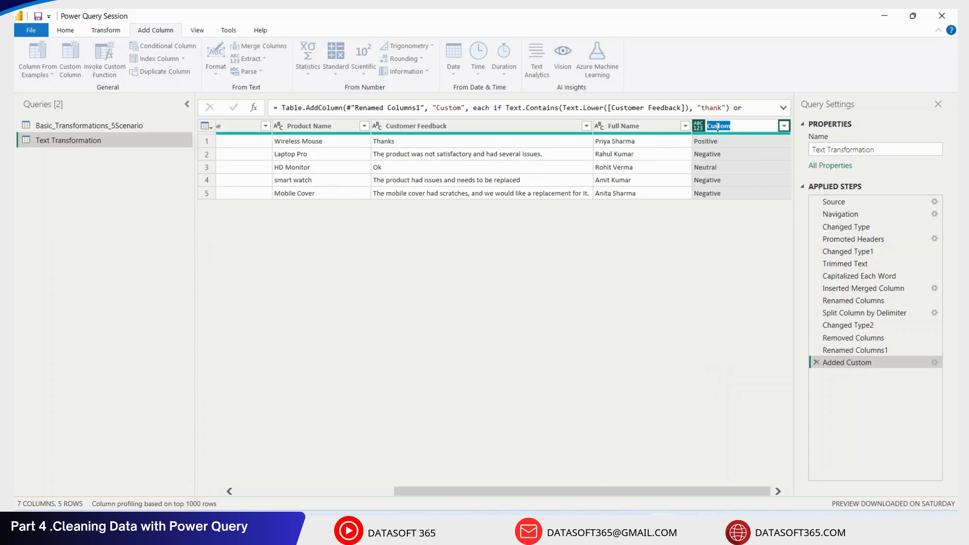
{"action": "type", "text": "c"}
{"action": "left_click", "coordinate": [711, 232]}
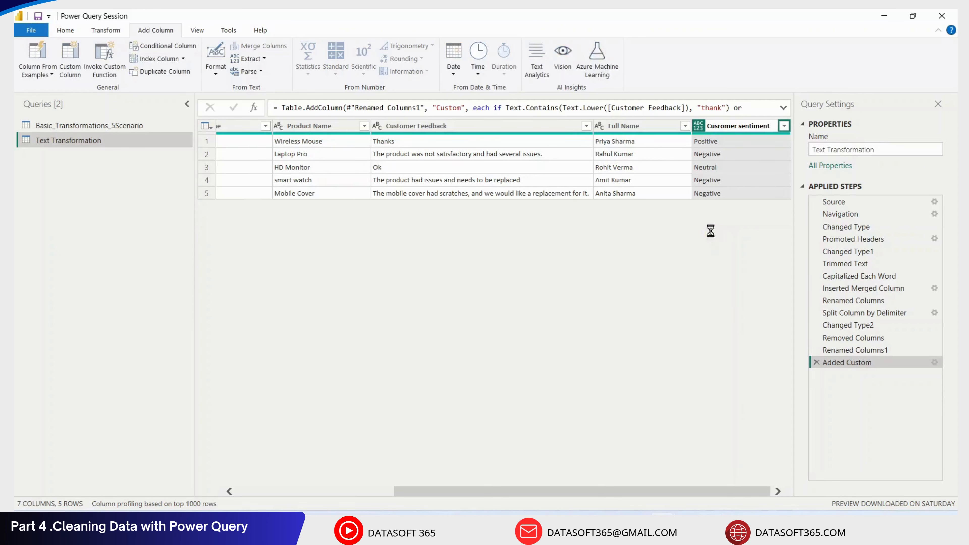
{"action": "double_click", "coordinate": [720, 130]}
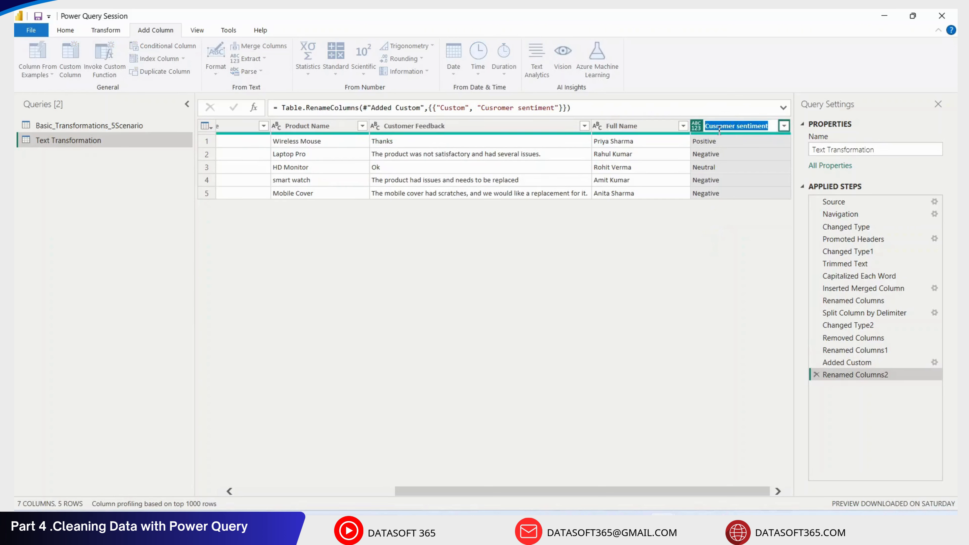
{"action": "left_click", "coordinate": [716, 126]}
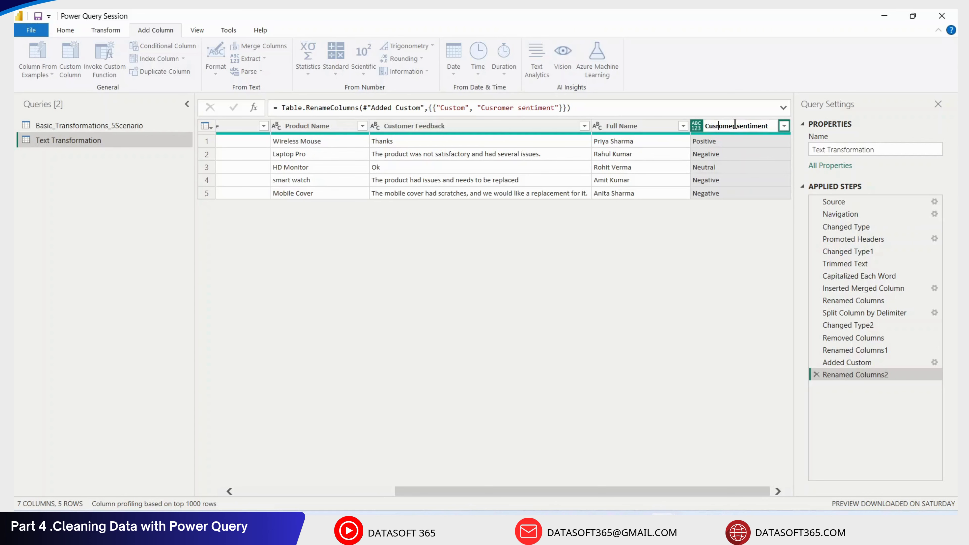
{"action": "key", "text": "Delete"}
{"action": "type", "text": "t"}
{"action": "key", "text": "Return"}
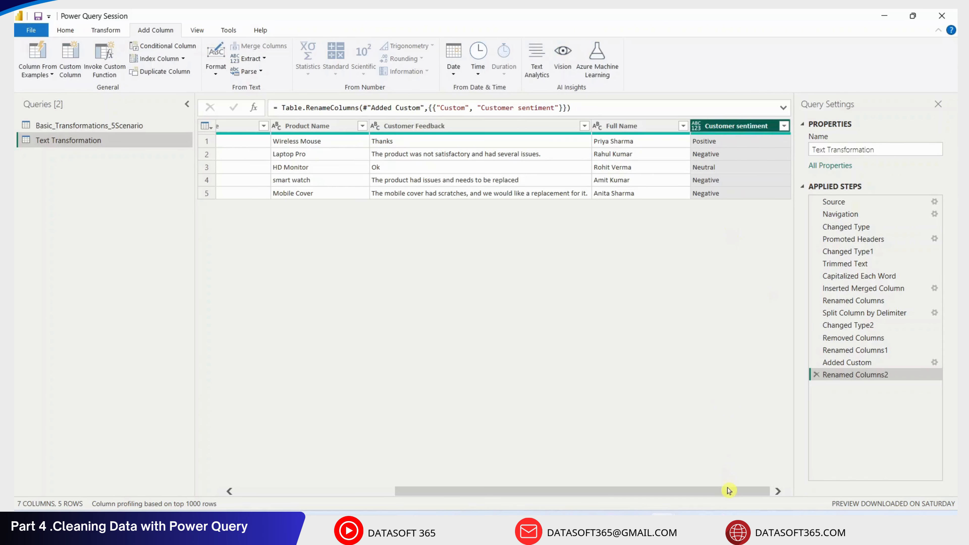
Remove the First Name and Last Name columns and move the Full Name column directly after CustomerID
{"action": "left_click_drag", "start_coordinate": [727, 491], "coordinate": [495, 450]}
{"action": "left_click", "coordinate": [348, 125]}
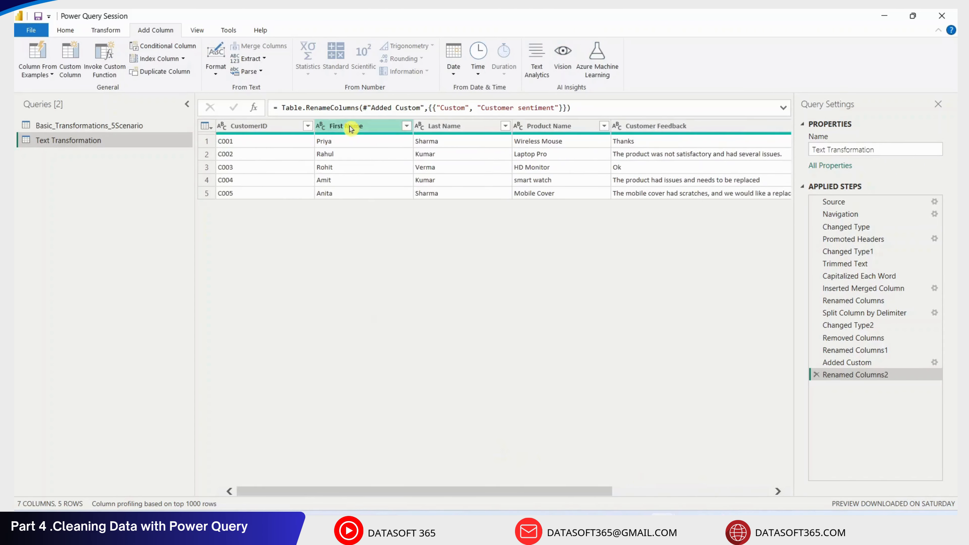
{"action": "left_click", "coordinate": [437, 128], "text": "ctrl"}
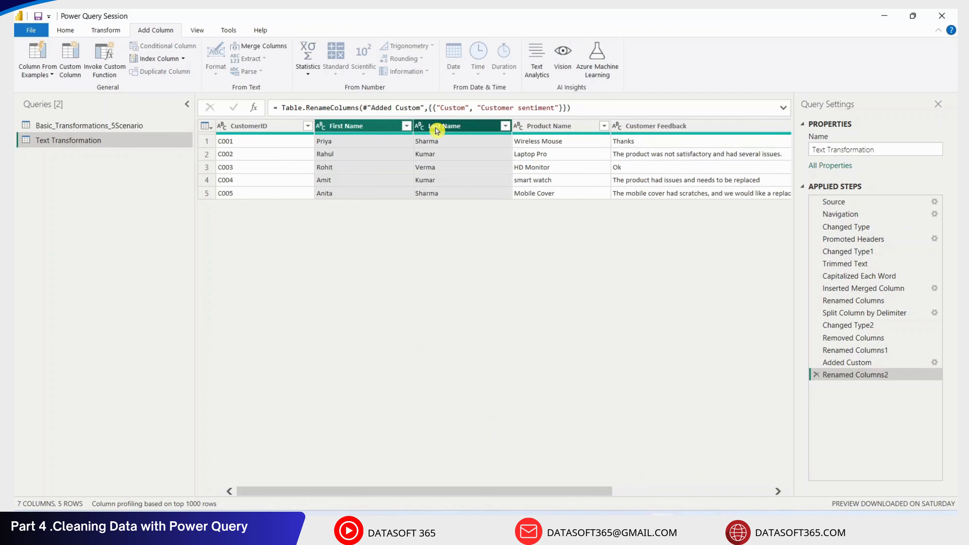
{"action": "right_click", "coordinate": [437, 130]}
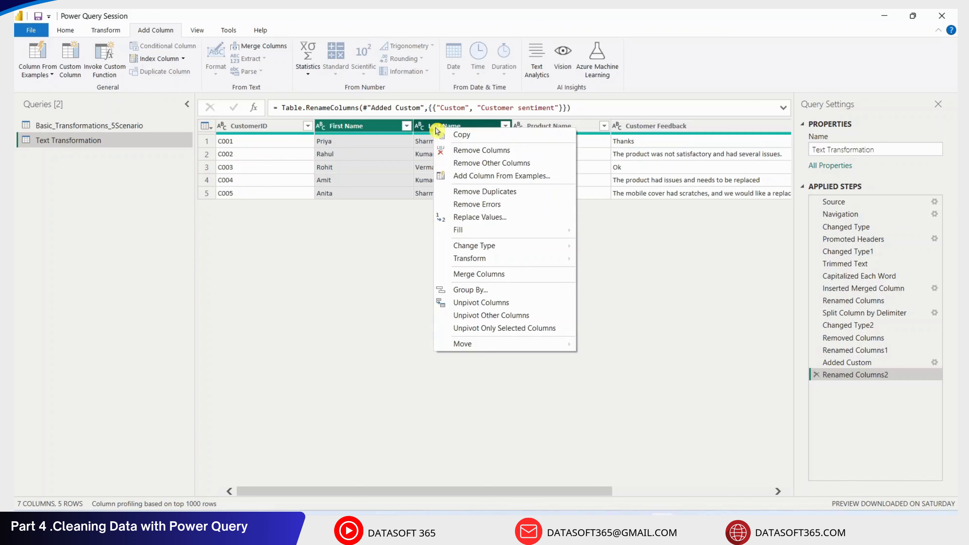
{"action": "left_click", "coordinate": [469, 152]}
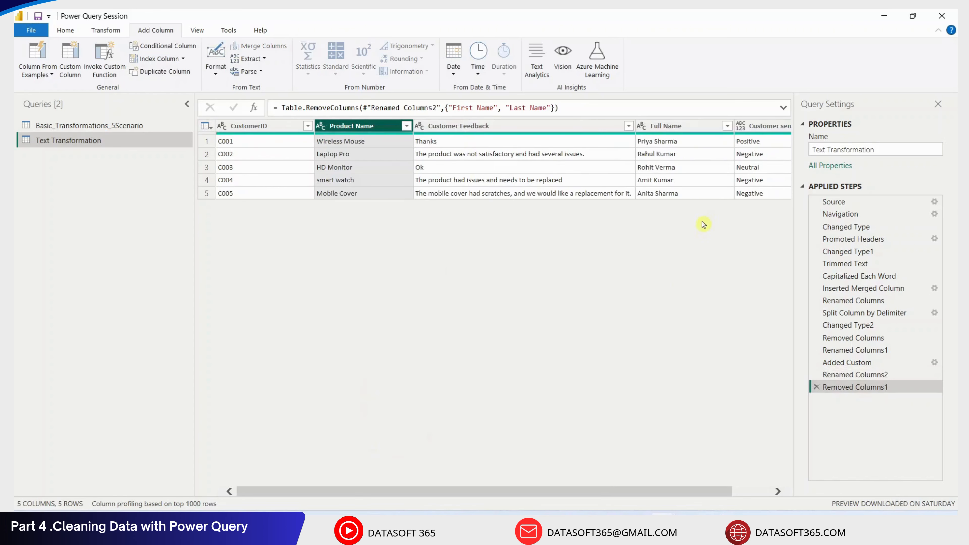
{"action": "left_click_drag", "start_coordinate": [689, 135], "coordinate": [378, 141]}
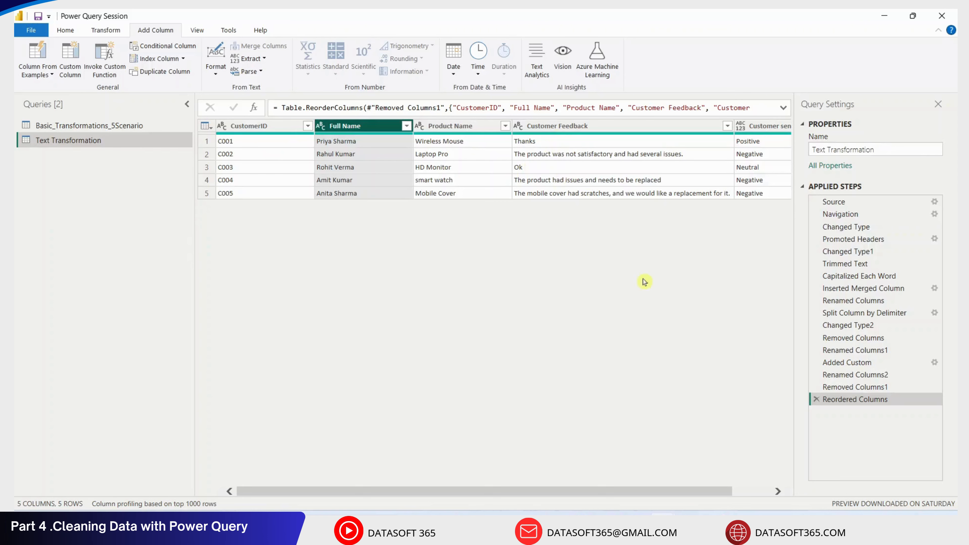
Filter the Customer sentiment column to keep only the Negative rows
{"action": "scroll", "coordinate": [617, 491], "scroll_direction": "right", "scroll_amount": 2}
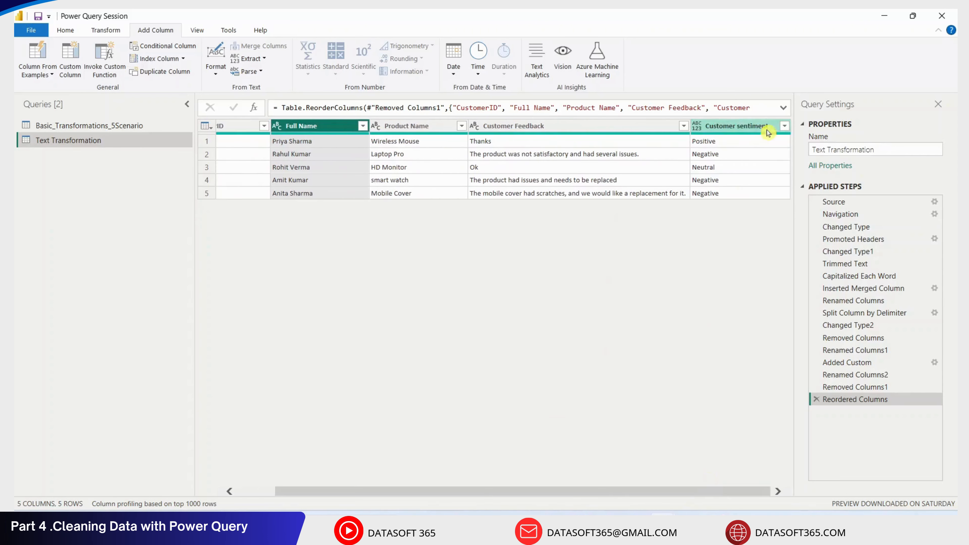
{"action": "left_click", "coordinate": [785, 127]}
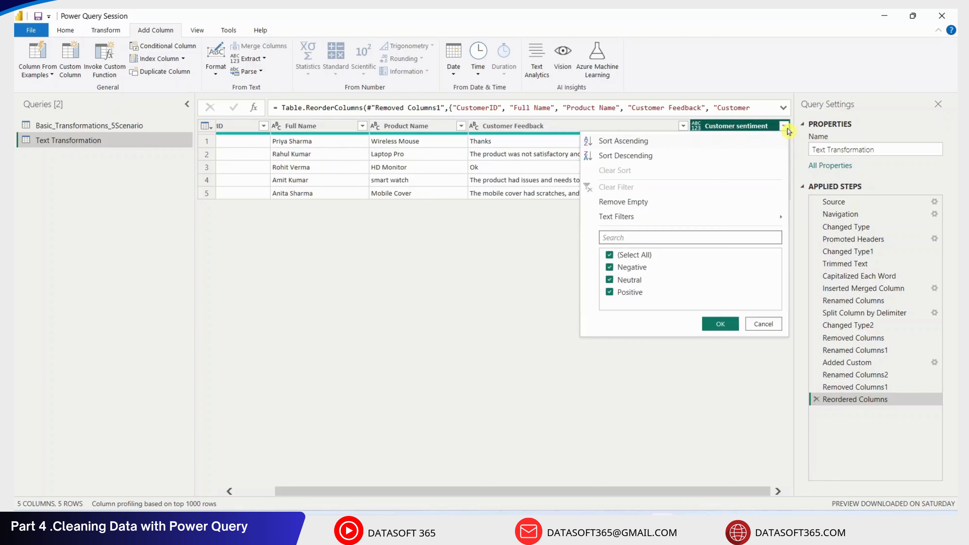
{"action": "left_click", "coordinate": [636, 257]}
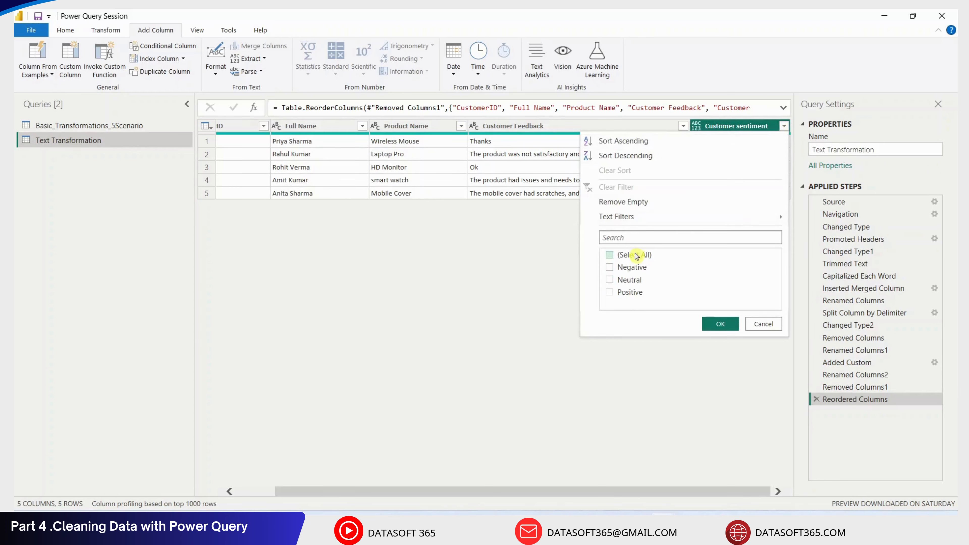
{"action": "left_click", "coordinate": [640, 268]}
{"action": "left_click", "coordinate": [716, 327]}
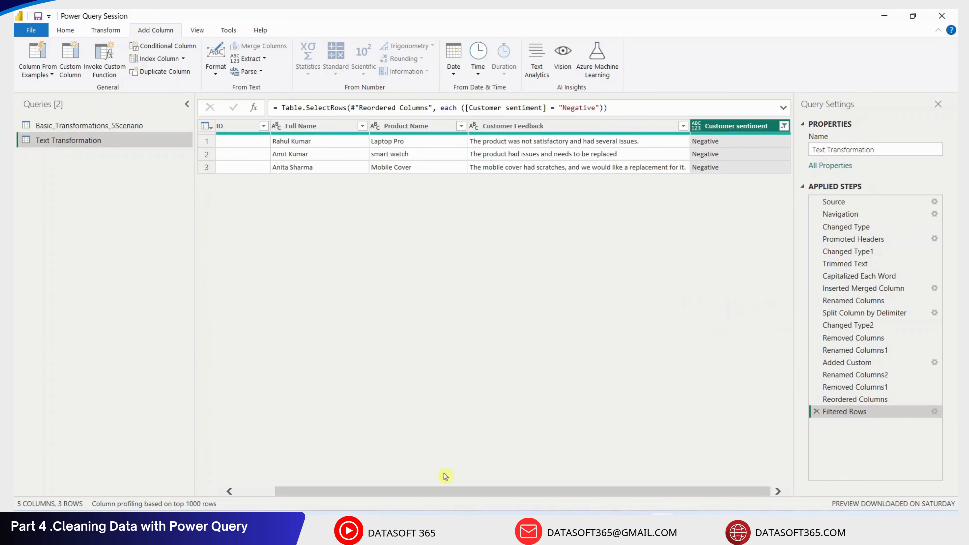
Open the Text Transformation query's M code in the Advanced Editor
{"action": "scroll", "coordinate": [432, 473], "scroll_direction": "left", "scroll_amount": 2}
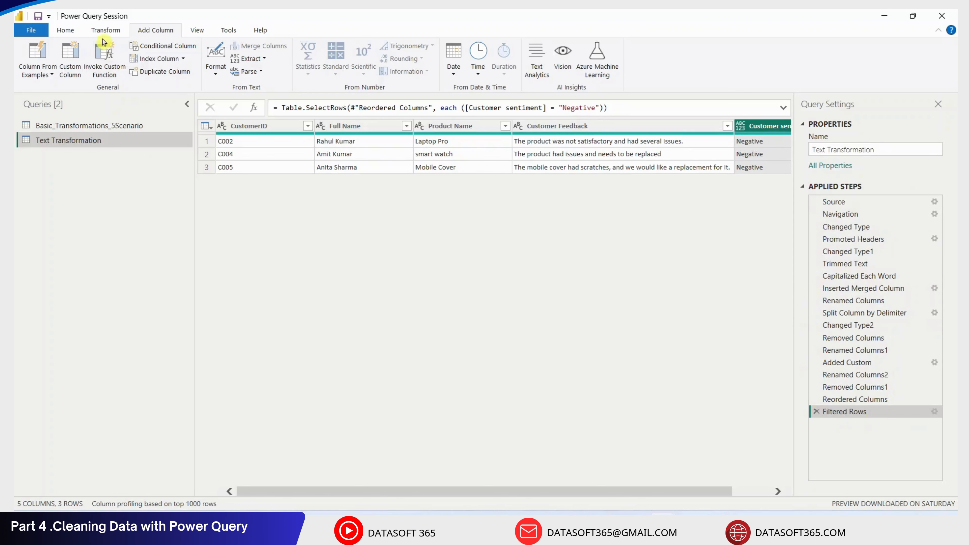
{"action": "left_click", "coordinate": [106, 31]}
{"action": "left_click", "coordinate": [65, 31]}
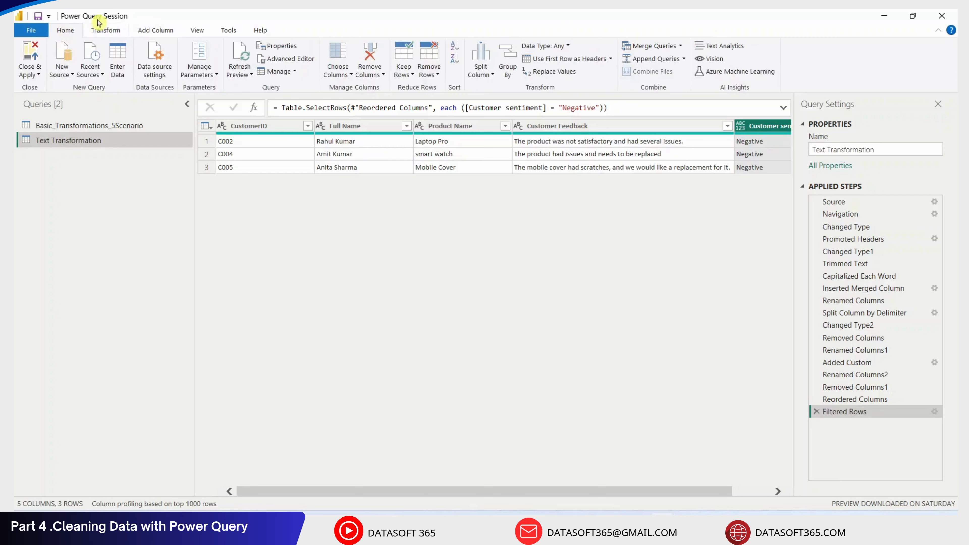
{"action": "left_click", "coordinate": [290, 59]}
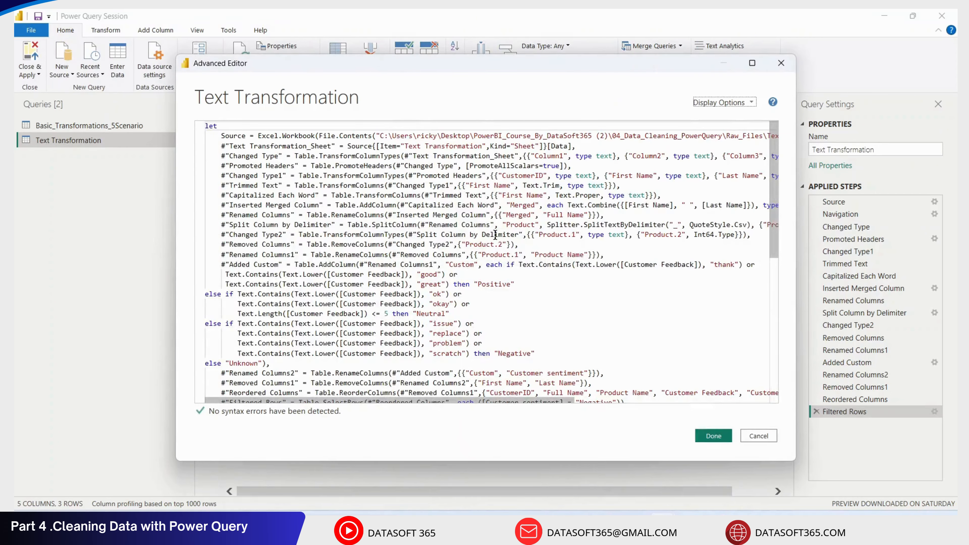
Examine the Text Transformation query's M code from the source import through the sentiment conditions and final filter, and close the editor without changes
{"action": "scroll", "coordinate": [494, 232], "scroll_direction": "down", "scroll_amount": 3}
{"action": "left_click_drag", "start_coordinate": [210, 182], "coordinate": [551, 268]}
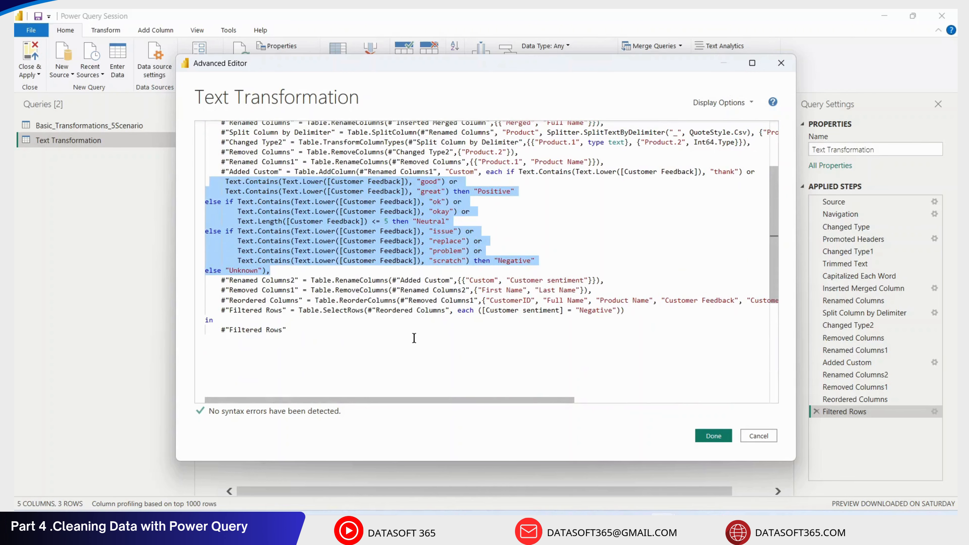
{"action": "scroll", "coordinate": [413, 338], "scroll_direction": "down", "scroll_amount": 2}
{"action": "scroll", "coordinate": [414, 338], "scroll_direction": "up", "scroll_amount": 5}
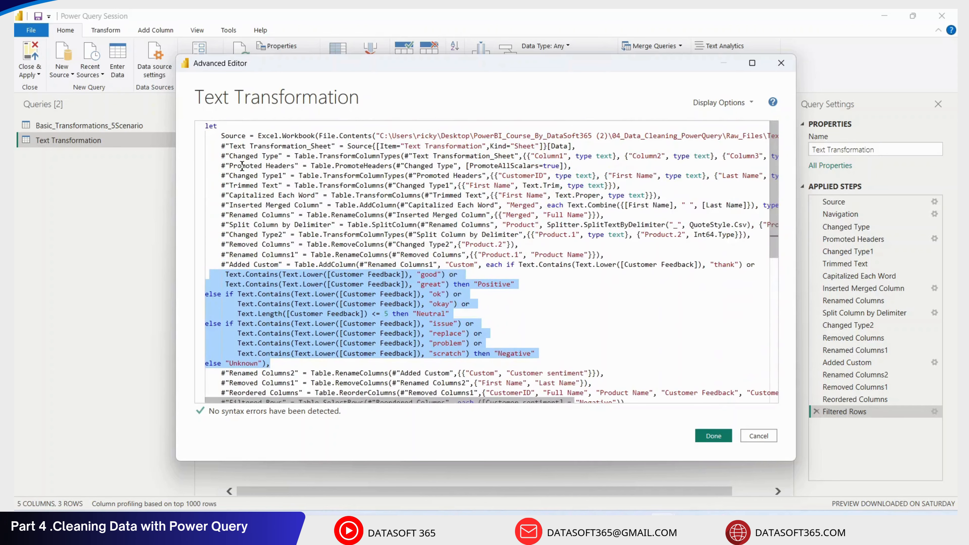
{"action": "left_click_drag", "start_coordinate": [239, 165], "coordinate": [515, 321]}
{"action": "left_click", "coordinate": [617, 300]}
{"action": "scroll", "coordinate": [617, 300], "scroll_direction": "down", "scroll_amount": 3}
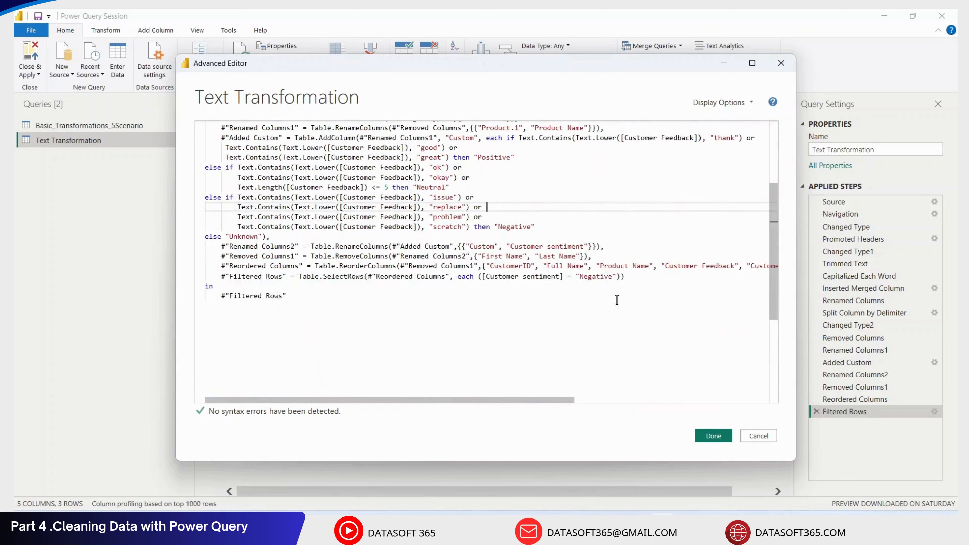
{"action": "left_click_drag", "start_coordinate": [779, 210], "coordinate": [784, 307]}
{"action": "left_click", "coordinate": [513, 228]}
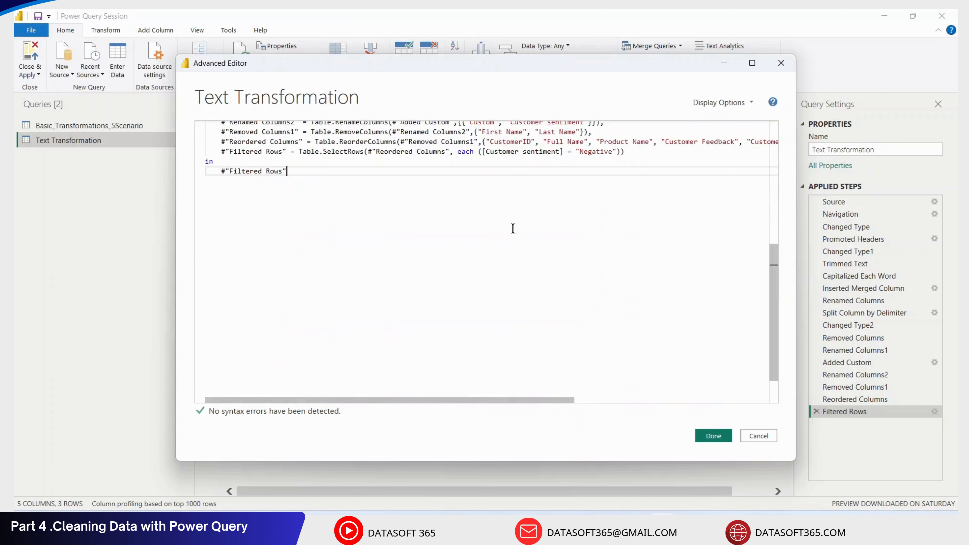
{"action": "key", "text": "ctrl+a"}
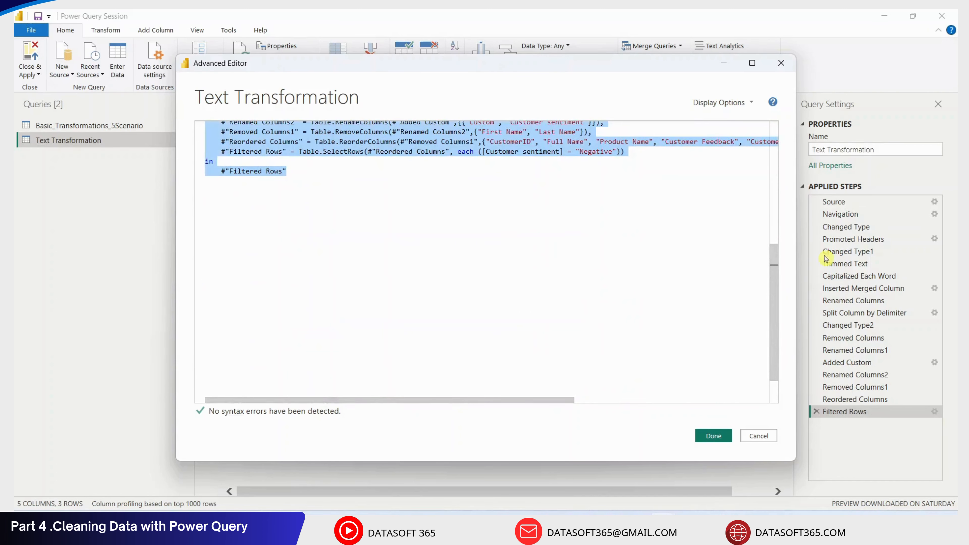
{"action": "left_click_drag", "start_coordinate": [775, 264], "coordinate": [777, 135]}
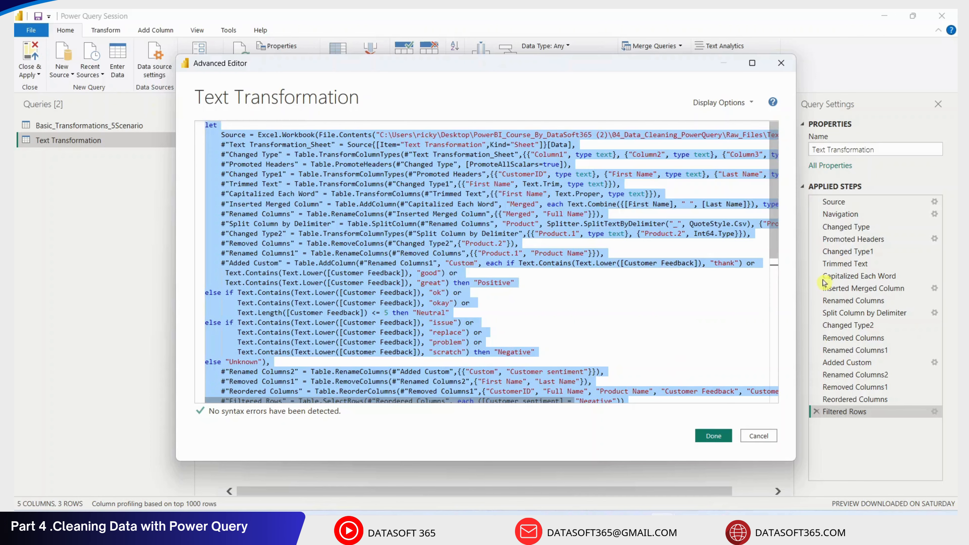
{"action": "left_click", "coordinate": [748, 436]}
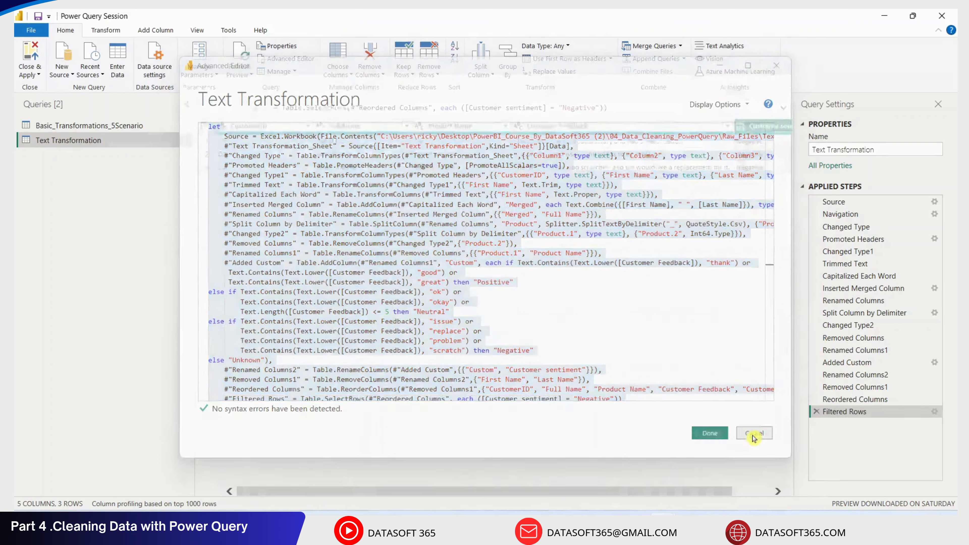
Apply the query changes to the data model and display the Text Transformation table
{"action": "left_click", "coordinate": [31, 53]}
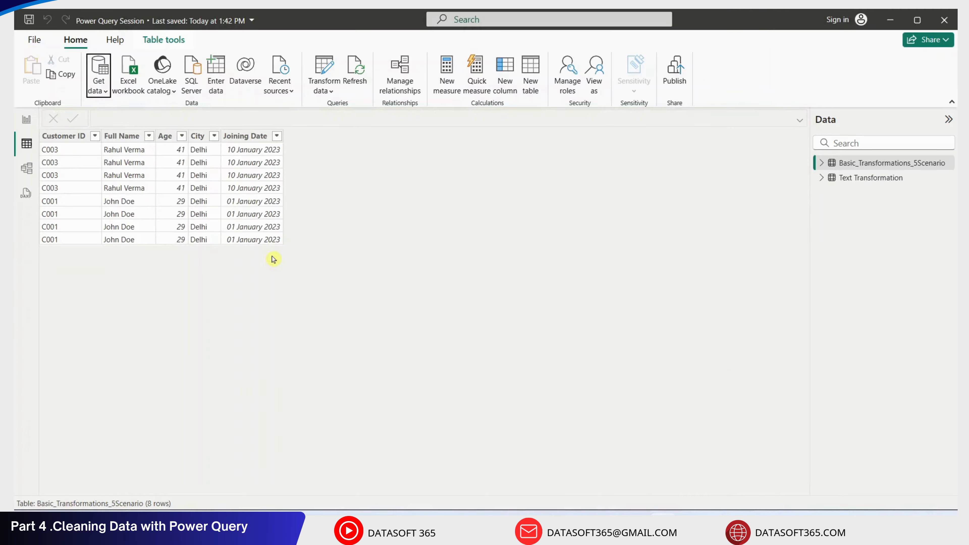
{"action": "left_click", "coordinate": [881, 178]}
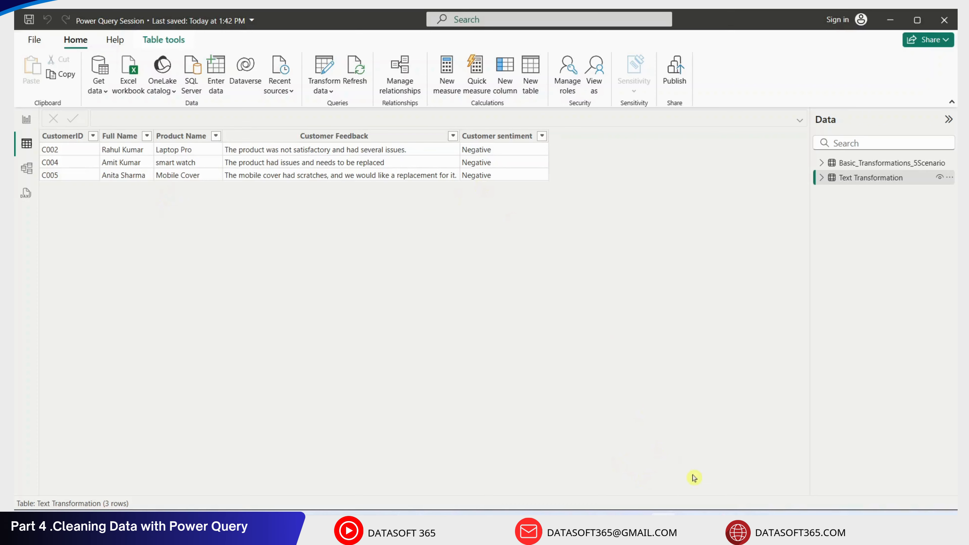
Open Text Transformation .xlsx in Excel and duplicate the data rows A2:E6 twice below, starting at A7 and A12
{"action": "key", "text": "alt+Tab"}
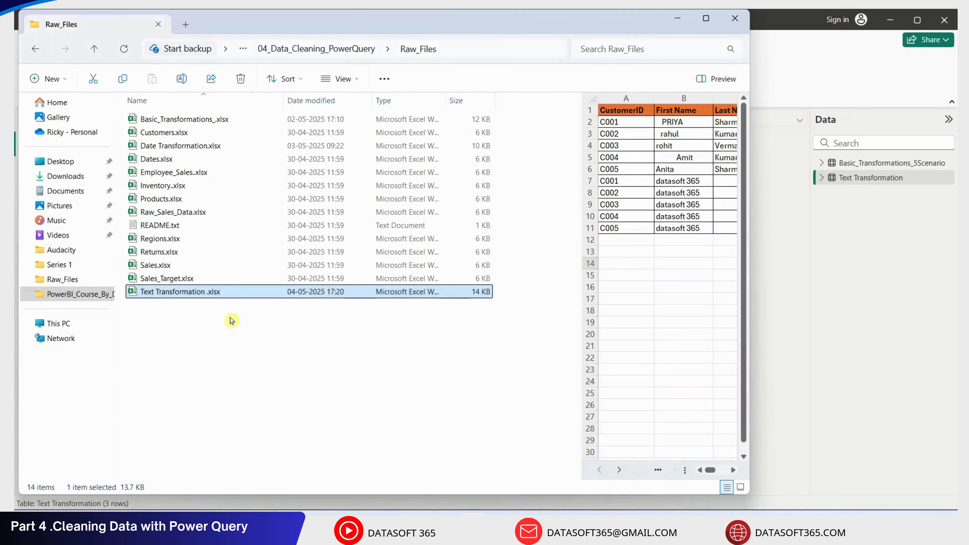
{"action": "double_click", "coordinate": [213, 293]}
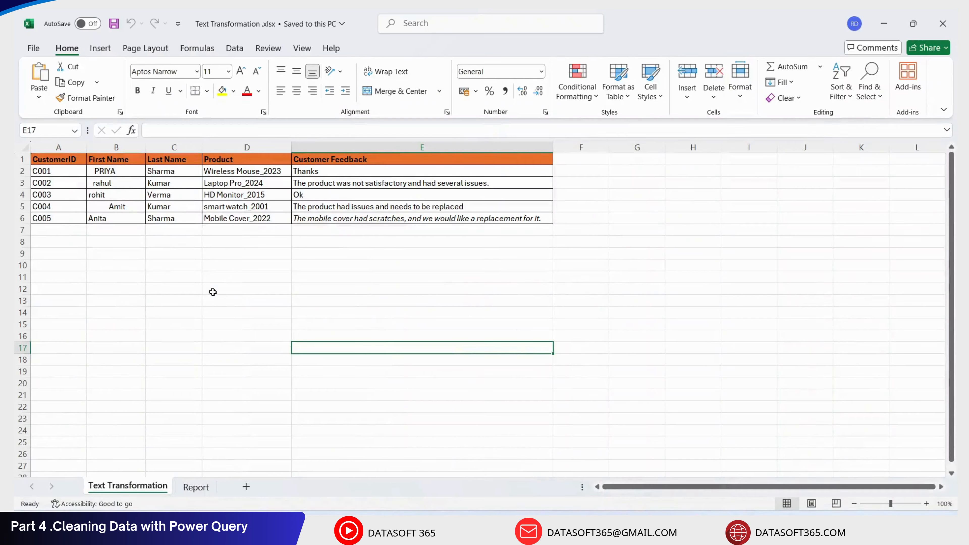
{"action": "left_click", "coordinate": [195, 244]}
{"action": "left_click_drag", "start_coordinate": [65, 173], "coordinate": [396, 216]}
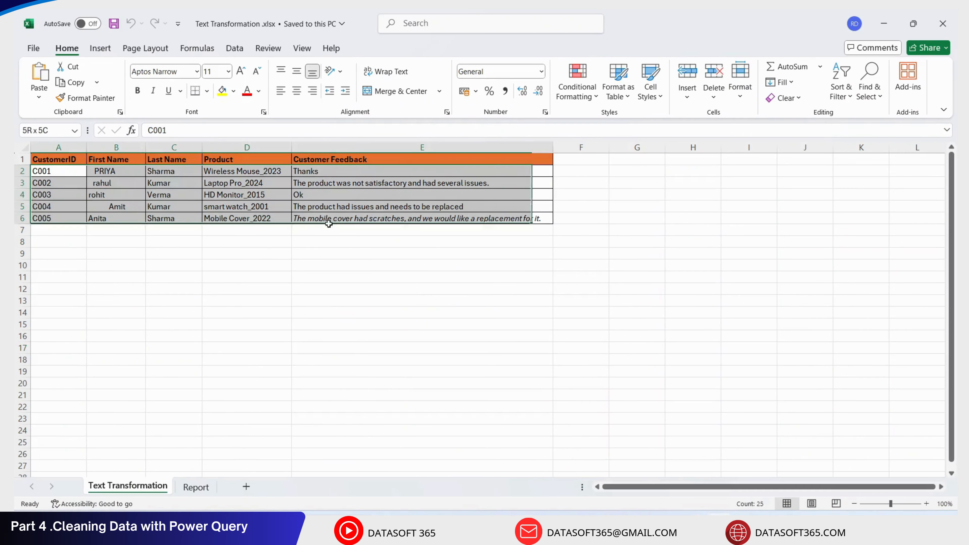
{"action": "key", "text": "ctrl+c"}
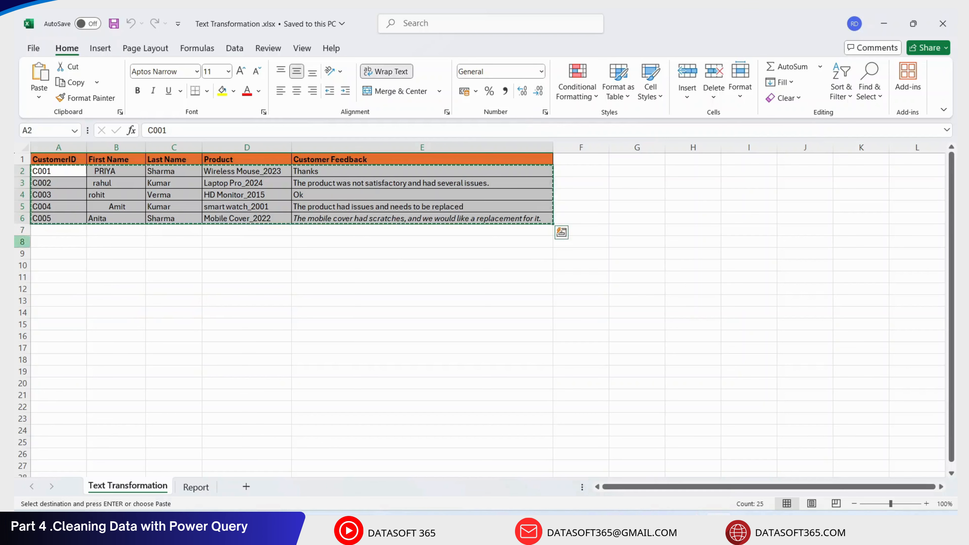
{"action": "left_click", "coordinate": [57, 229]}
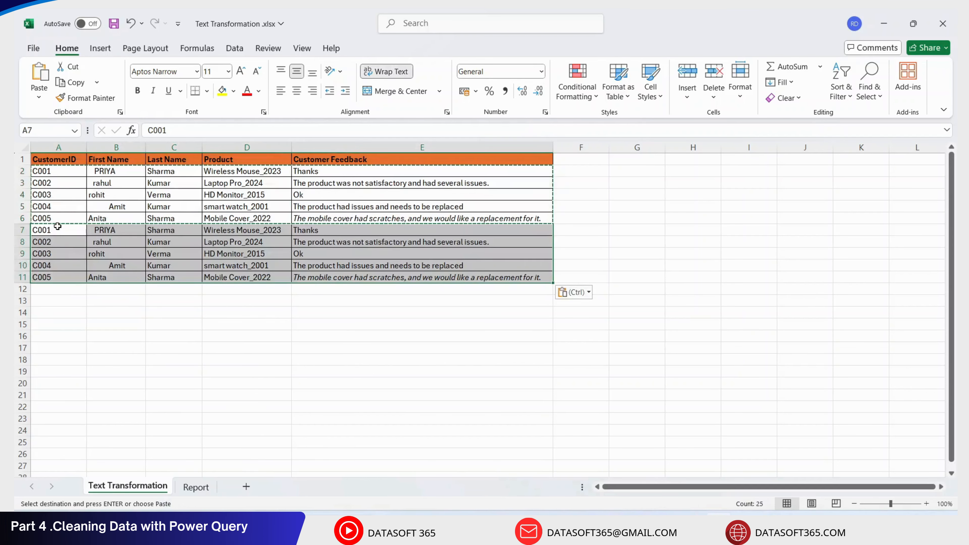
{"action": "left_click", "coordinate": [49, 288]}
{"action": "key", "text": "ctrl+v"}
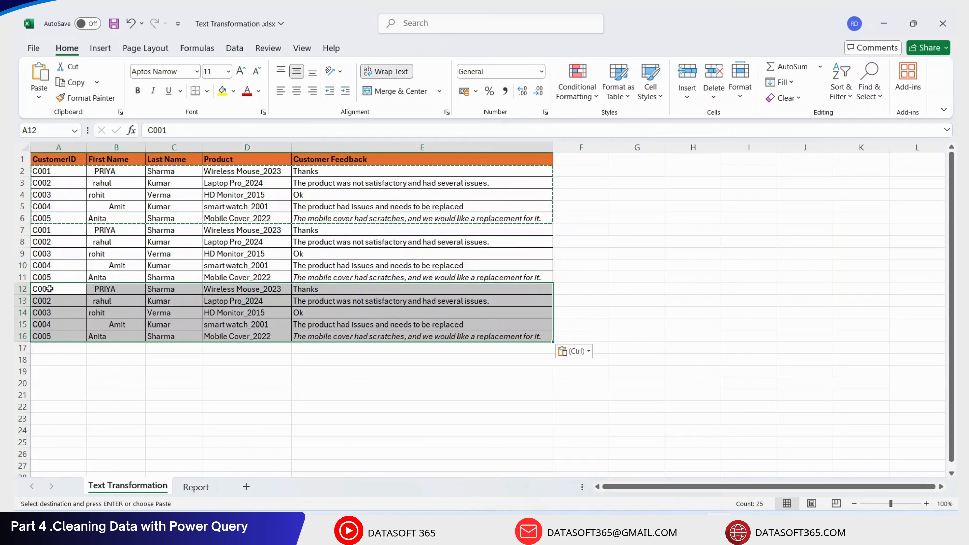
Replace the First Name values in B7:B16 with DataSoft 365 and save the workbook
{"action": "left_click", "coordinate": [108, 227]}
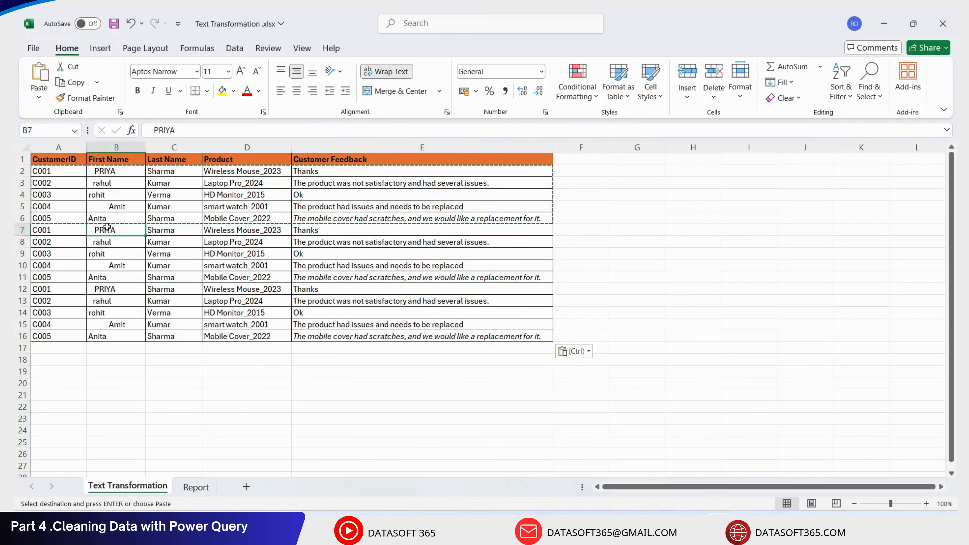
{"action": "type", "text": "DataSoft 365"}
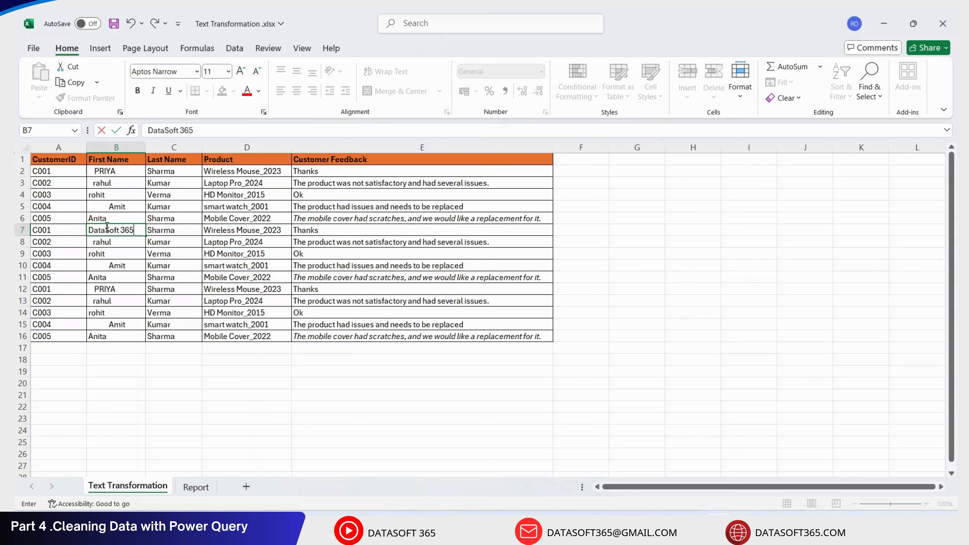
{"action": "key", "text": "Return"}
{"action": "left_click_drag", "start_coordinate": [114, 230], "coordinate": [122, 326]}
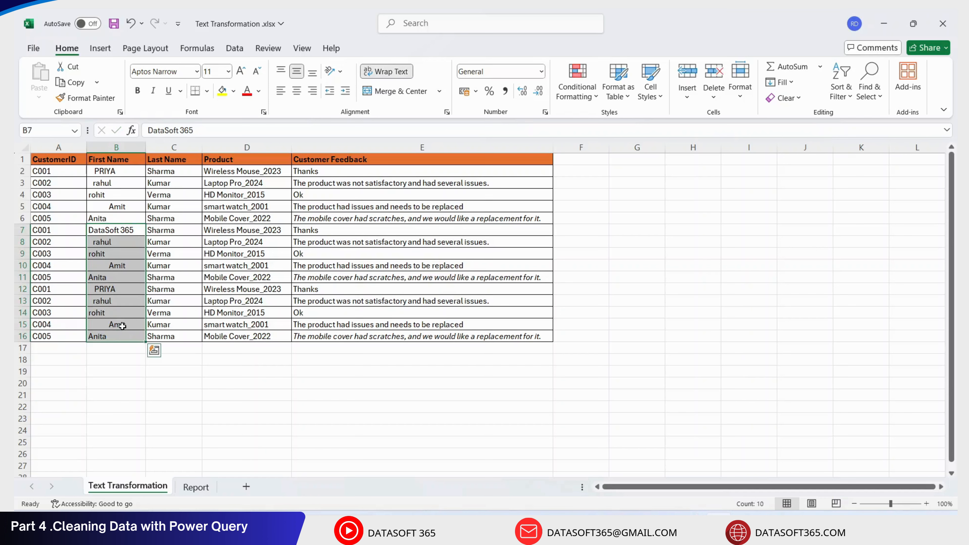
{"action": "key", "text": "ctrl+d"}
{"action": "left_click", "coordinate": [521, 339]}
{"action": "key", "text": "ctrl+s"}
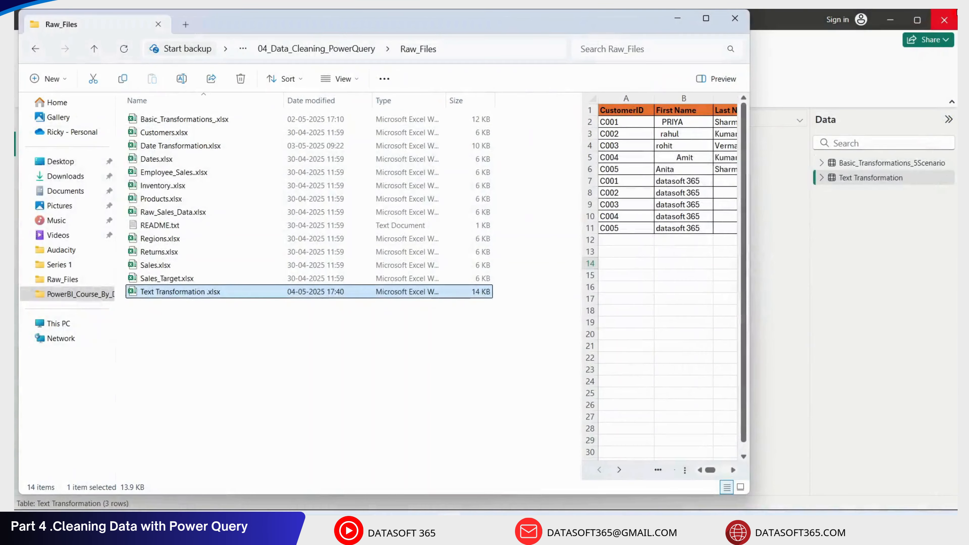
Switch back to Power BI Desktop and refresh all queries to bring in the added Excel rows
{"action": "left_click", "coordinate": [678, 19]}
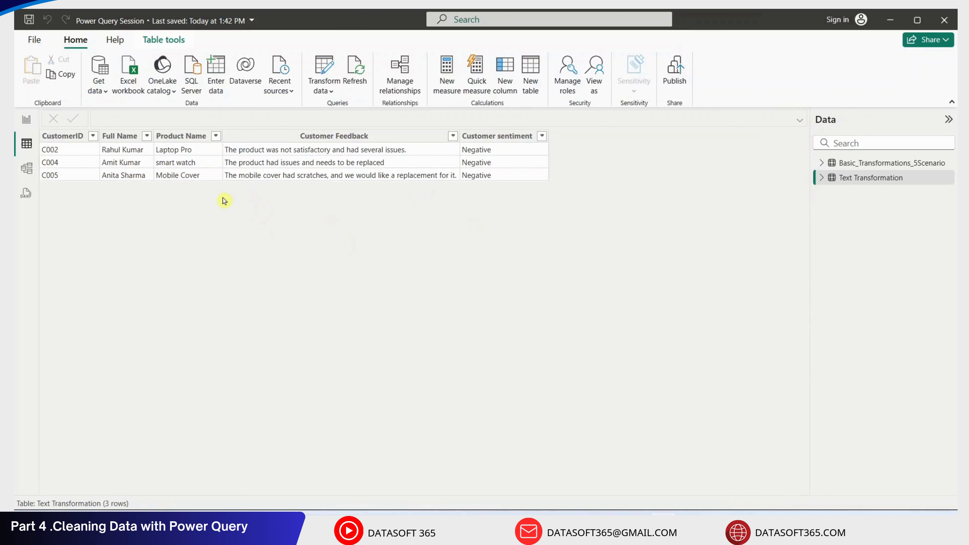
{"action": "left_click", "coordinate": [360, 69]}
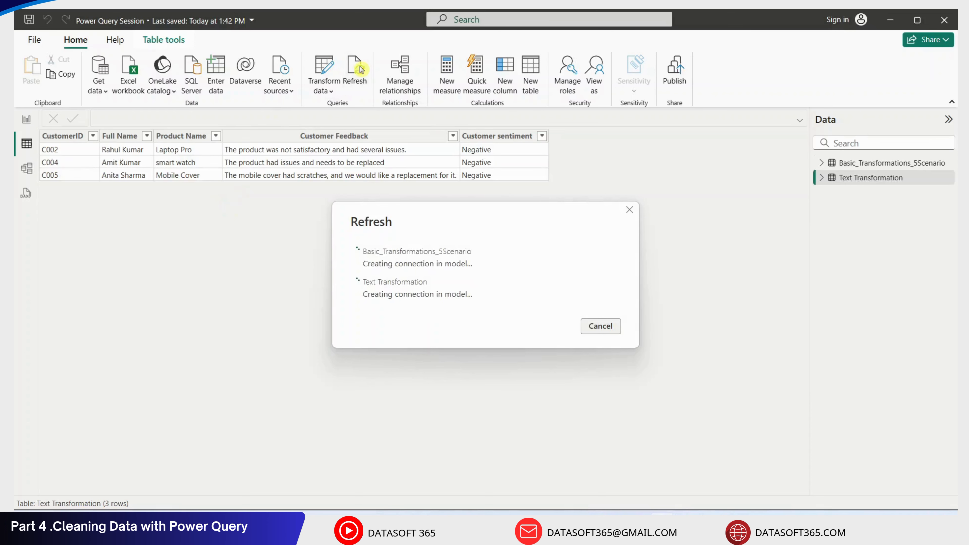
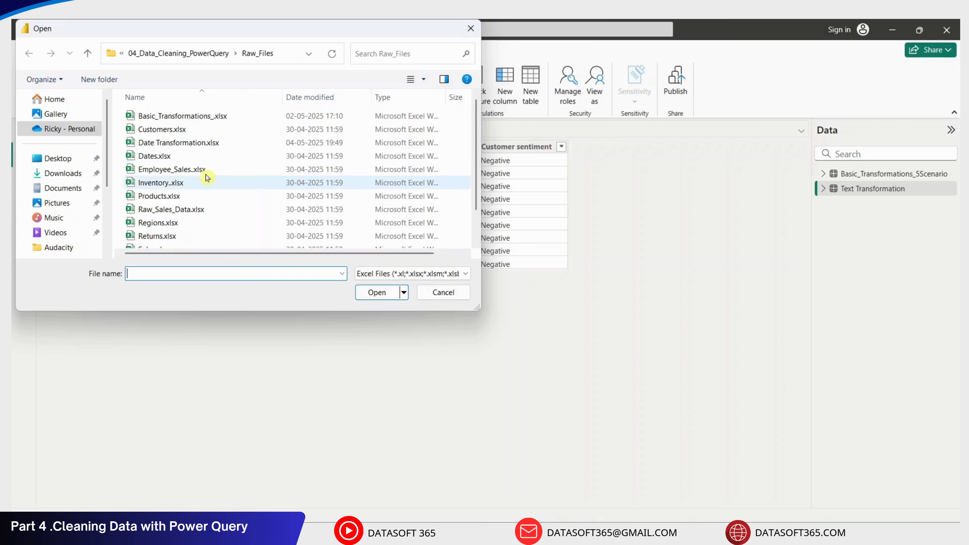
Import the Date Data sheet from Date Transformation.xlsx and open it in Power Query for transformation
{"action": "left_click", "coordinate": [190, 143]}
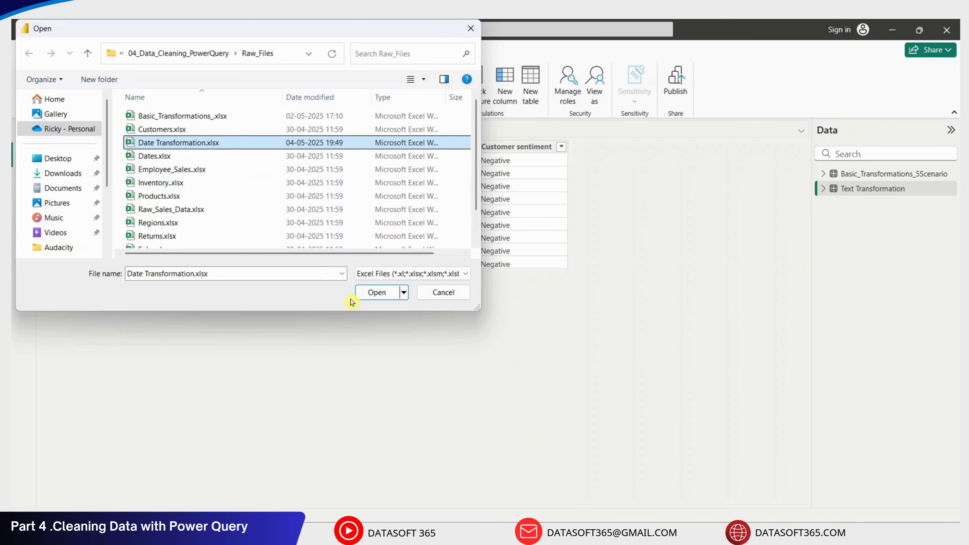
{"action": "left_click", "coordinate": [378, 293]}
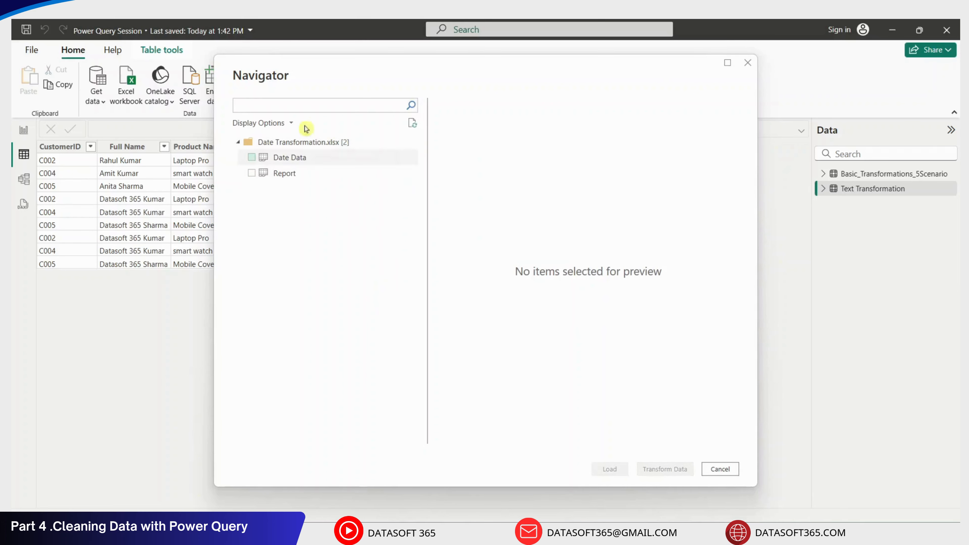
{"action": "left_click", "coordinate": [251, 157]}
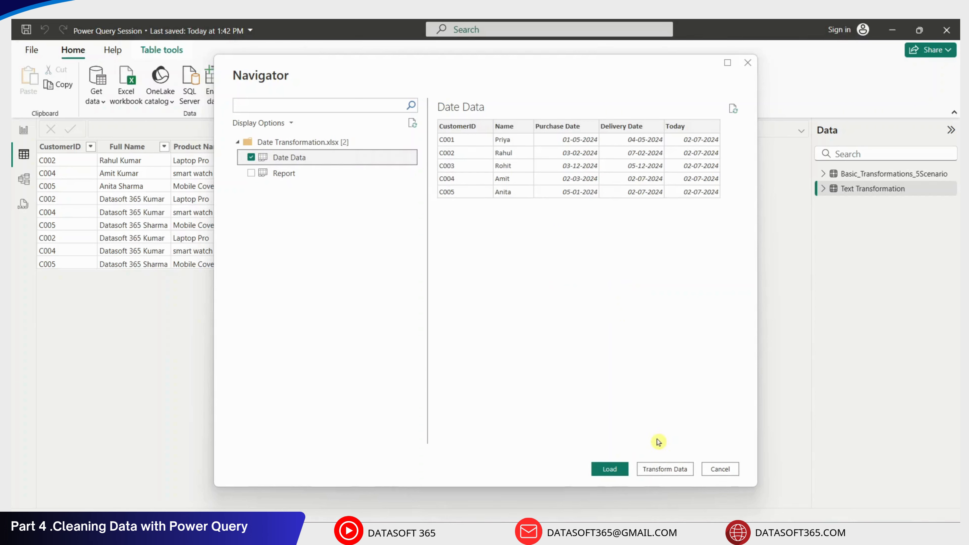
{"action": "left_click", "coordinate": [666, 470]}
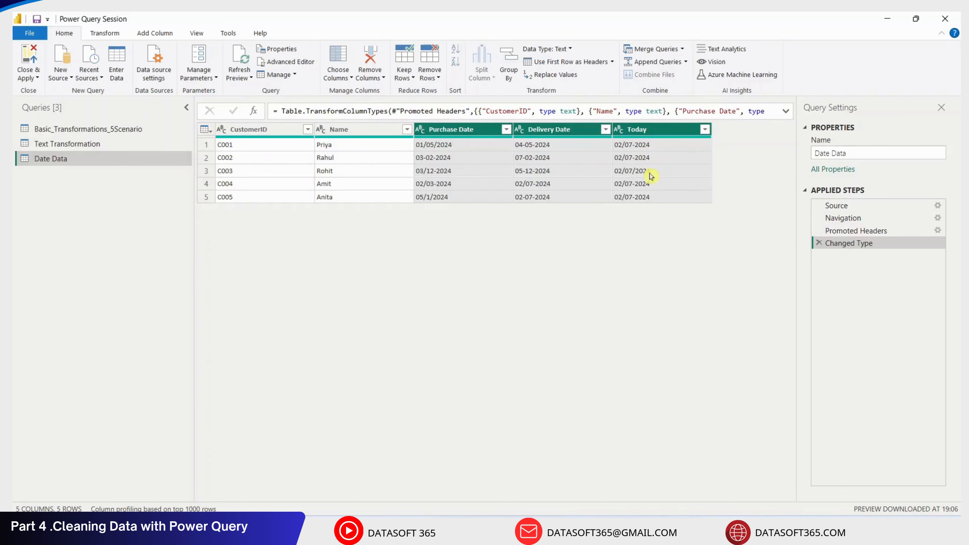
Change the Purchase Date column's data type to Date, replacing the current type conversion
{"action": "left_click", "coordinate": [463, 129]}
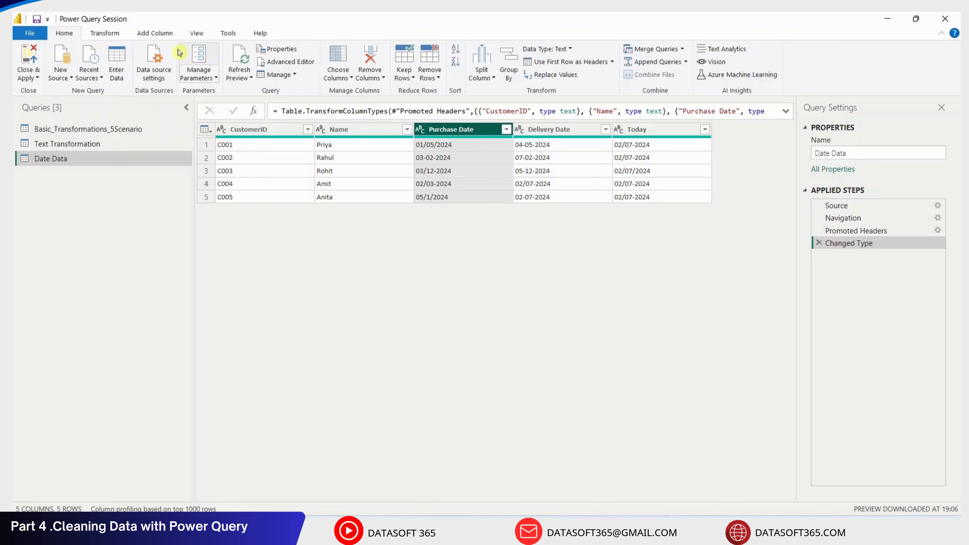
{"action": "left_click", "coordinate": [111, 34]}
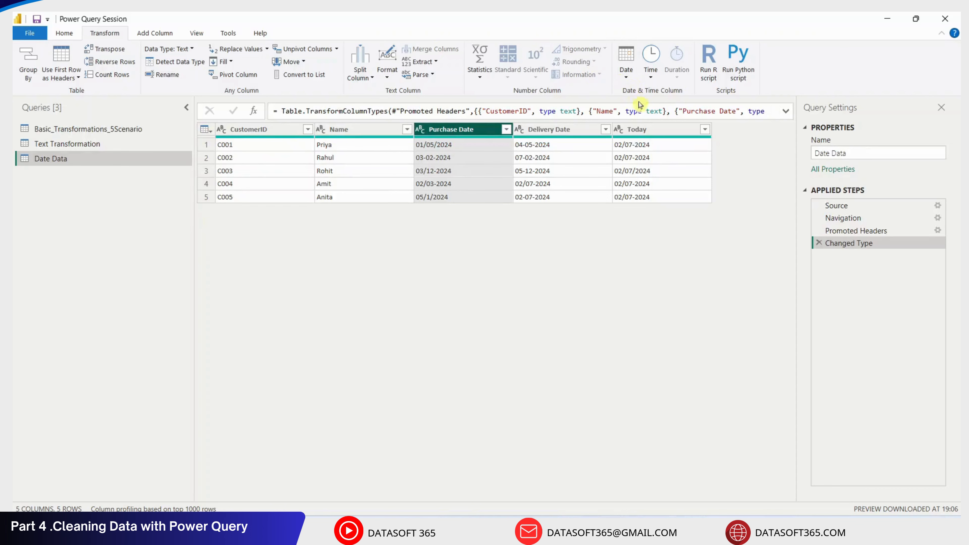
{"action": "left_click", "coordinate": [628, 74]}
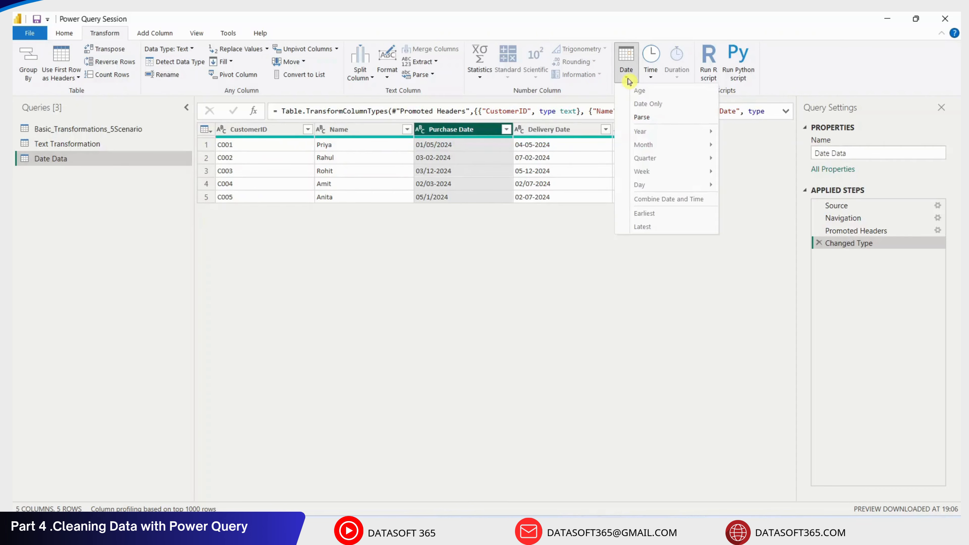
{"action": "left_click", "coordinate": [442, 131]}
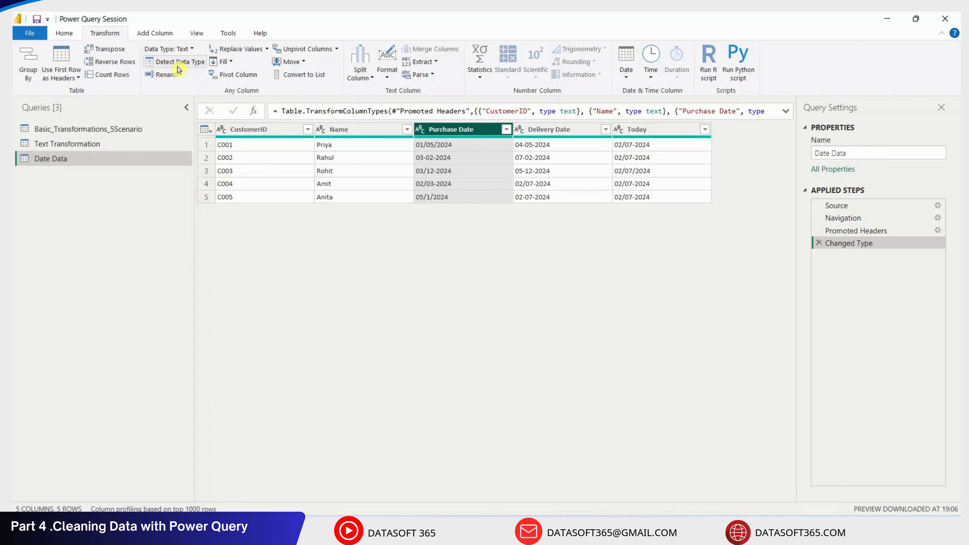
{"action": "left_click", "coordinate": [188, 50]}
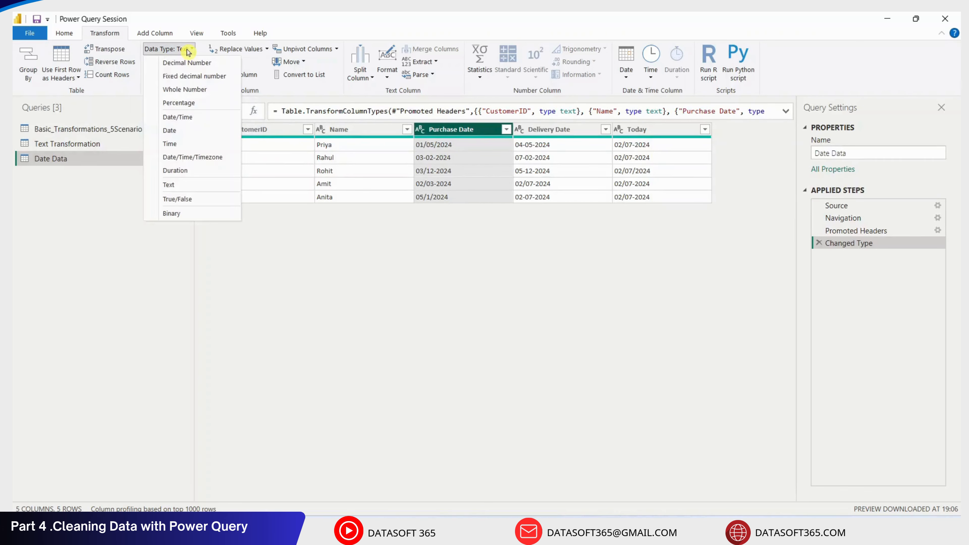
{"action": "left_click", "coordinate": [191, 131]}
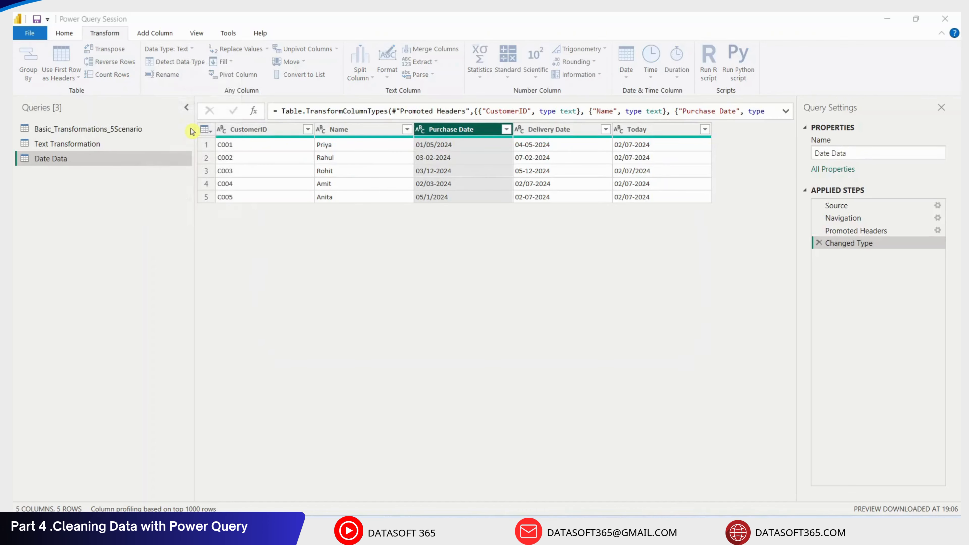
{"action": "left_click", "coordinate": [515, 298]}
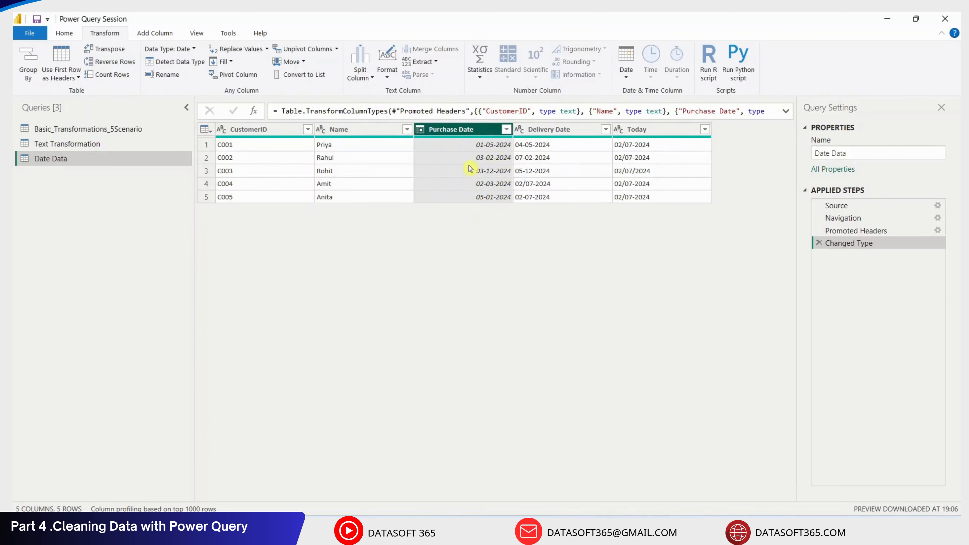
Change the Delivery Date column's data type to Date, replacing the current type conversion
{"action": "left_click", "coordinate": [540, 132]}
{"action": "left_click", "coordinate": [187, 49]}
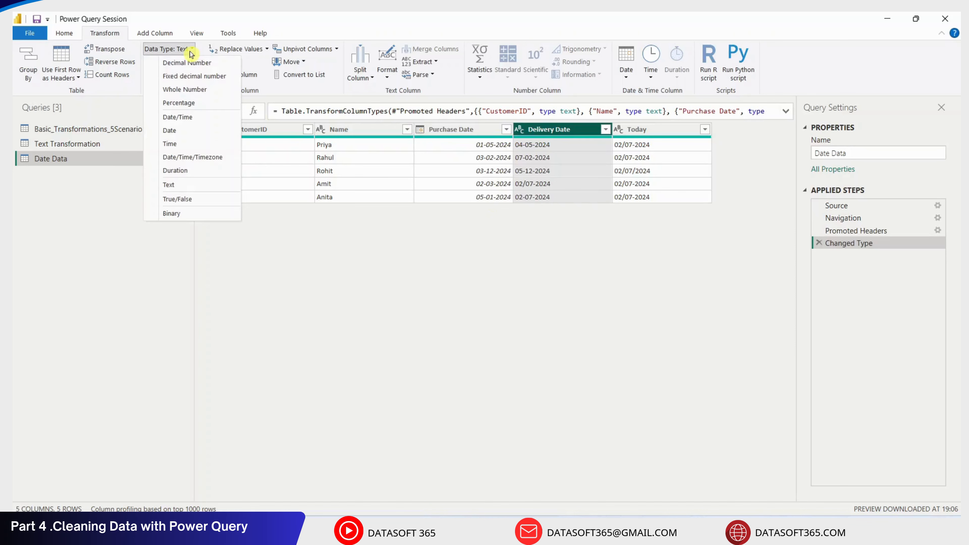
{"action": "left_click", "coordinate": [195, 132]}
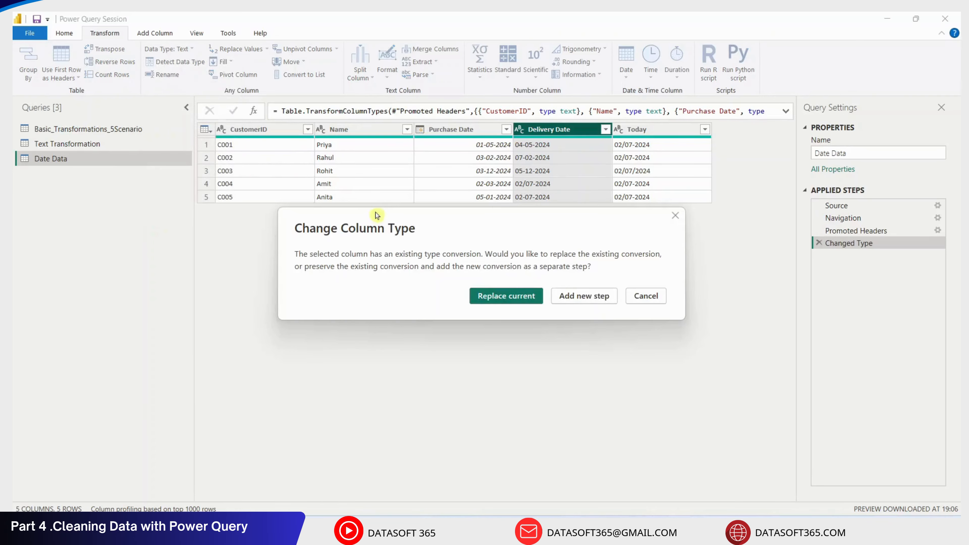
{"action": "left_click", "coordinate": [505, 293]}
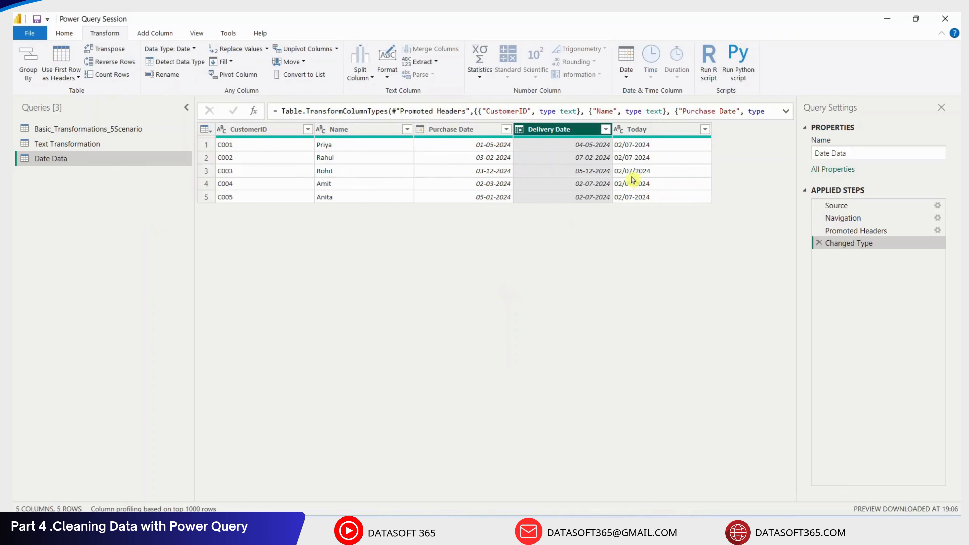
Change the Today column's data type to Date, replacing the current type conversion
{"action": "left_click", "coordinate": [643, 130]}
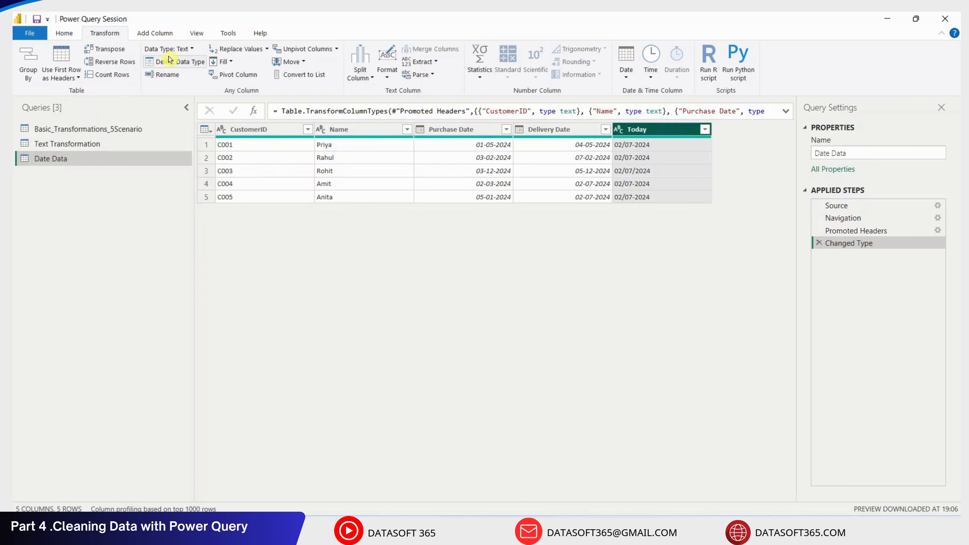
{"action": "left_click", "coordinate": [180, 51]}
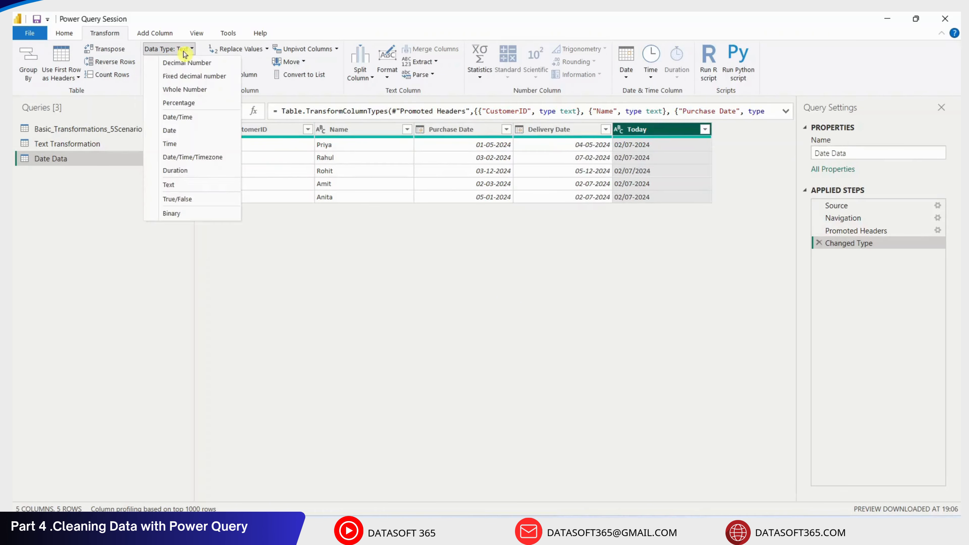
{"action": "left_click", "coordinate": [188, 135]}
{"action": "left_click", "coordinate": [514, 295]}
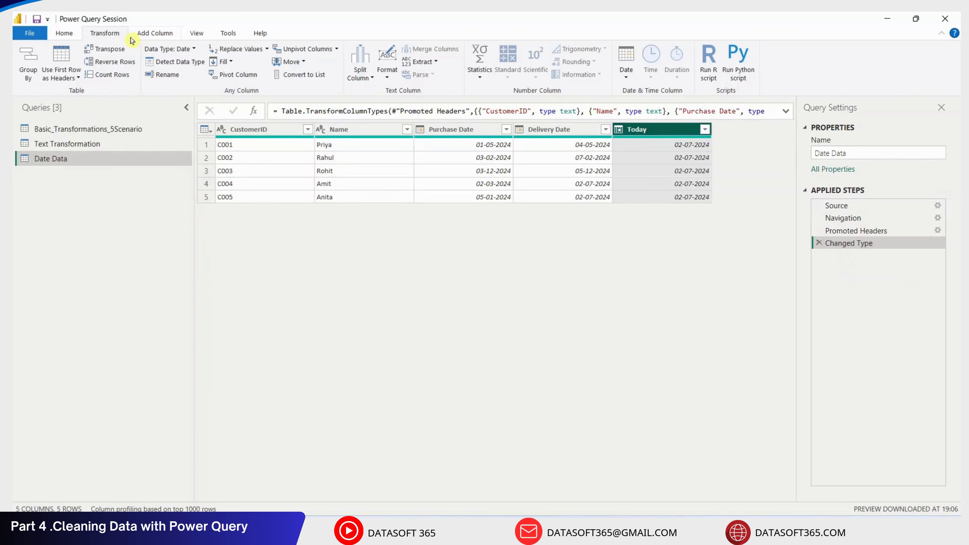
Review the Date Data query's M code in the Advanced Editor and close it without changes
{"action": "left_click", "coordinate": [73, 35]}
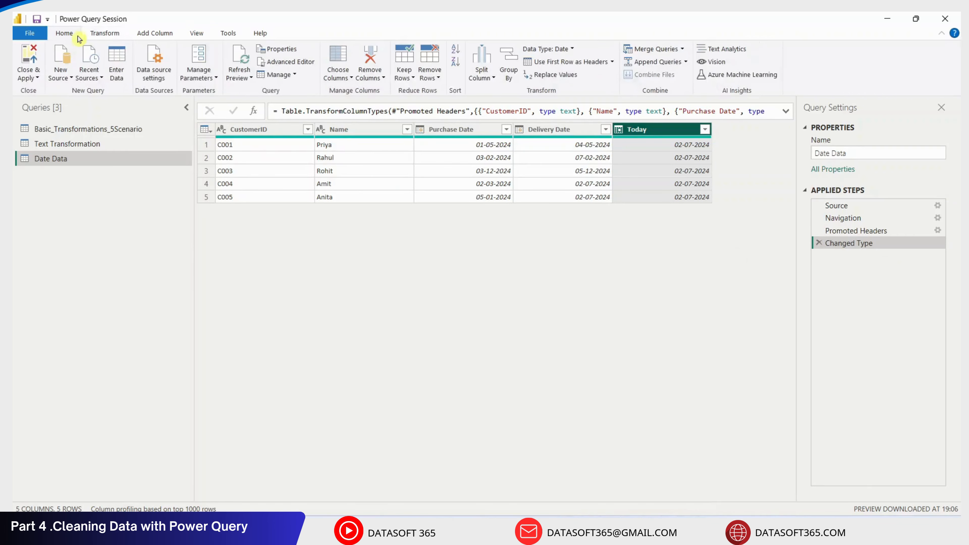
{"action": "left_click", "coordinate": [288, 63]}
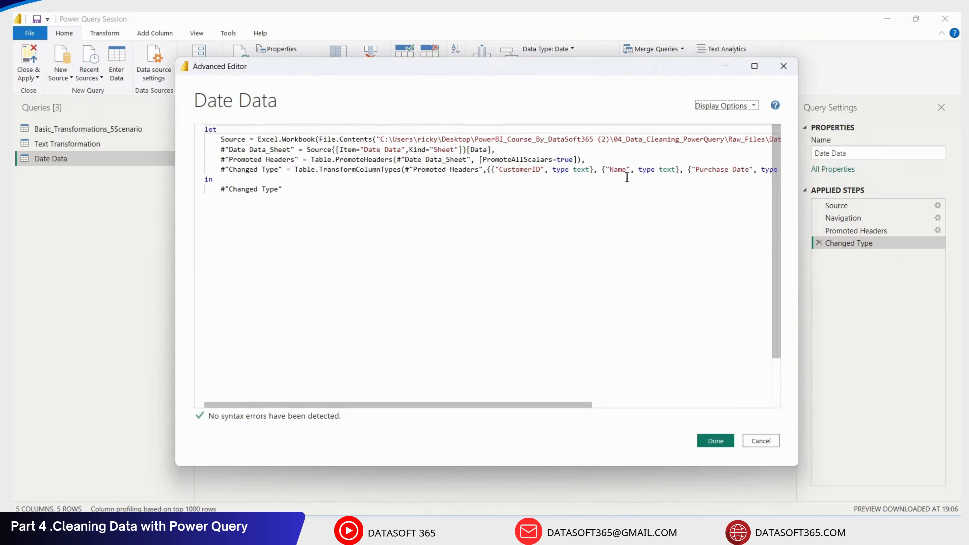
{"action": "left_click", "coordinate": [783, 66]}
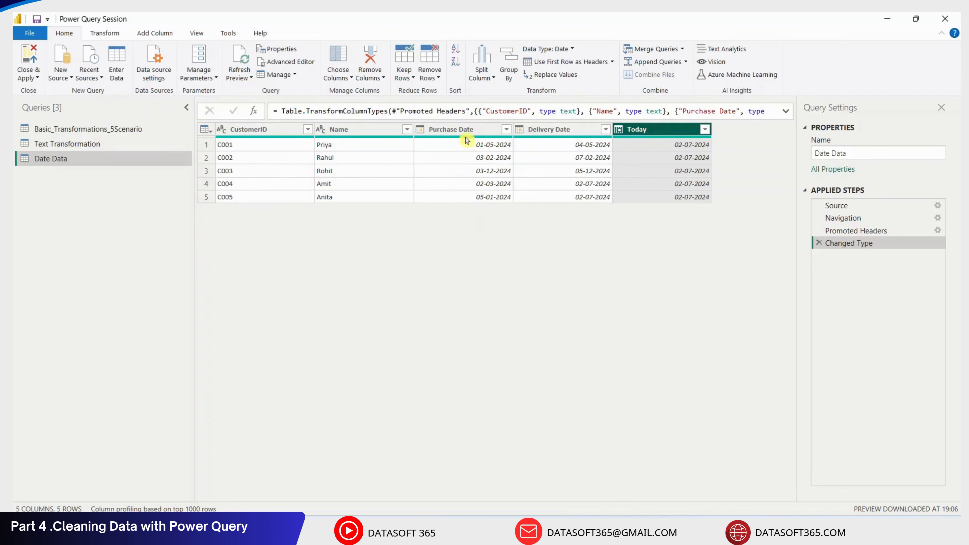
Try extracting the year in place from the Purchase Date column, and remove that applied step
{"action": "left_click", "coordinate": [463, 129]}
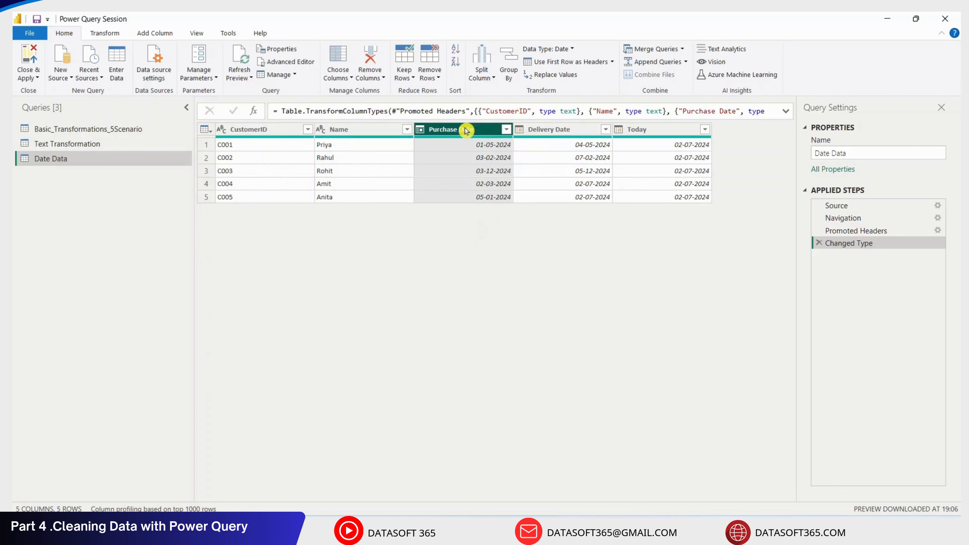
{"action": "left_click", "coordinate": [104, 33]}
{"action": "left_click", "coordinate": [624, 77]}
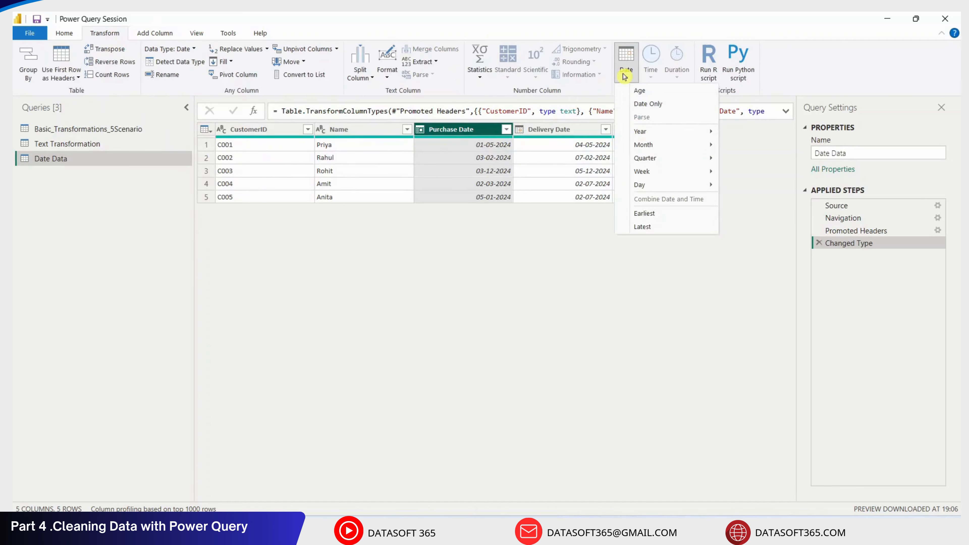
{"action": "left_click", "coordinate": [809, 62]}
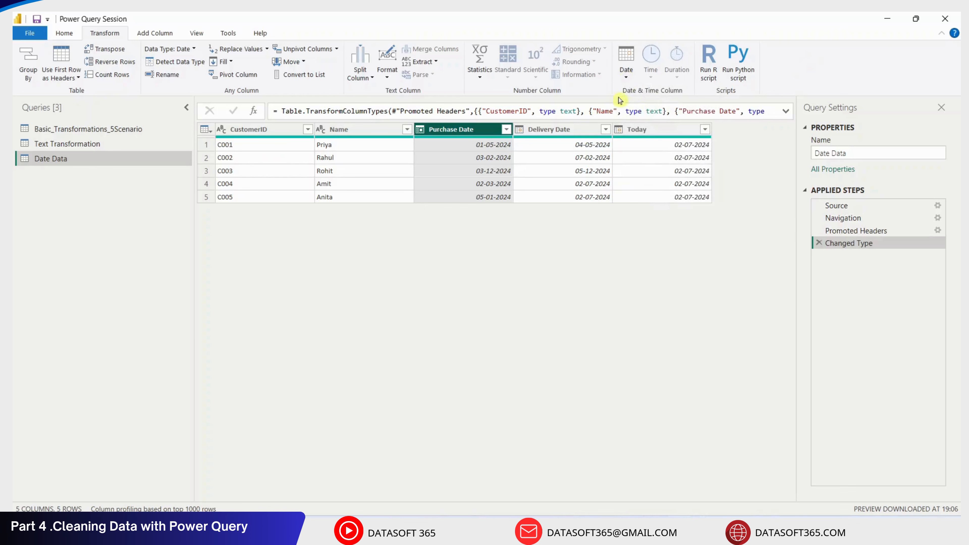
{"action": "left_click", "coordinate": [628, 79]}
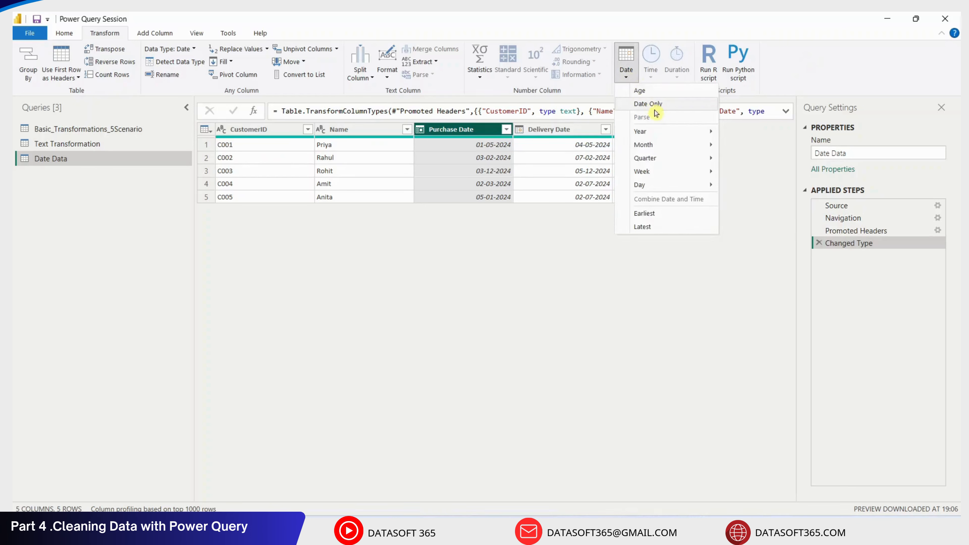
{"action": "mouse_move", "coordinate": [656, 132]}
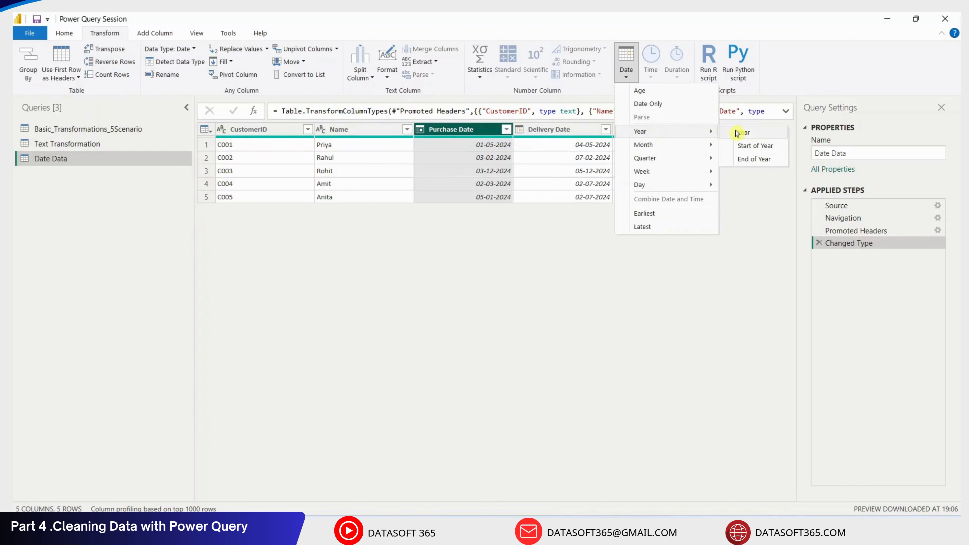
{"action": "left_click", "coordinate": [751, 131]}
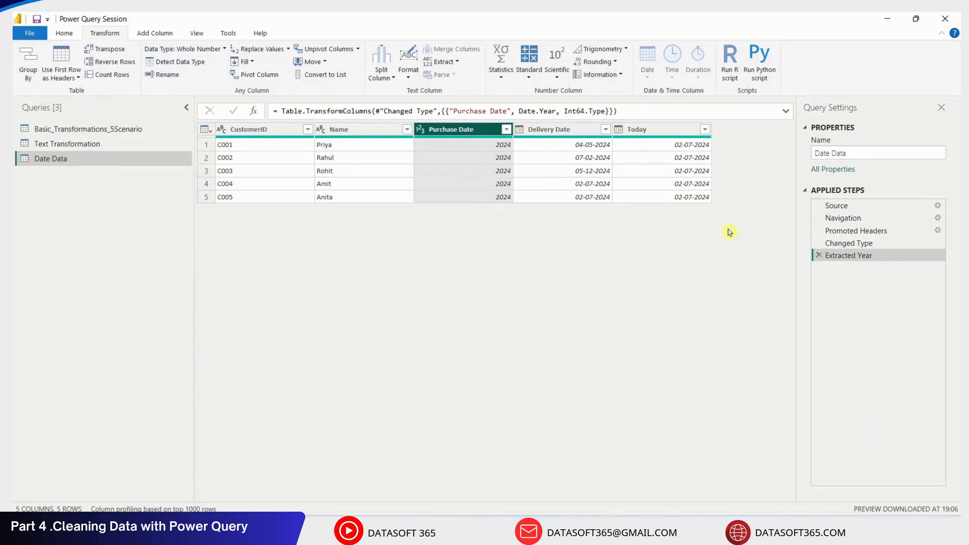
{"action": "left_click", "coordinate": [819, 256]}
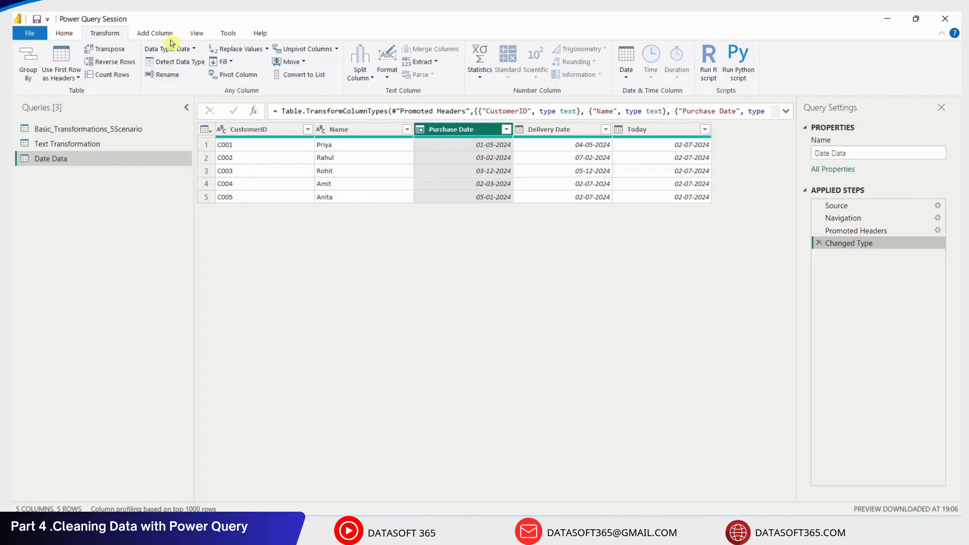
Add a new column containing the year of the Purchase Date
{"action": "left_click", "coordinate": [162, 34]}
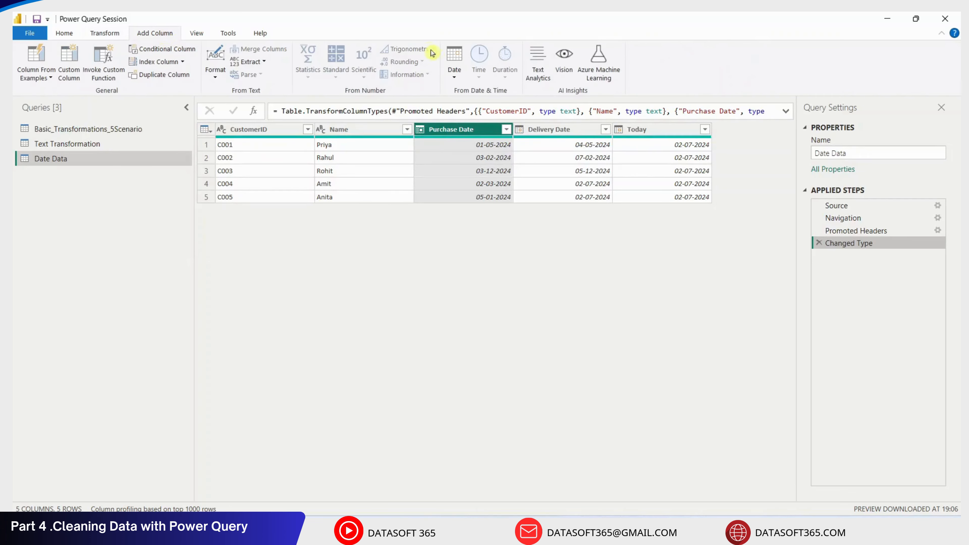
{"action": "left_click", "coordinate": [454, 77]}
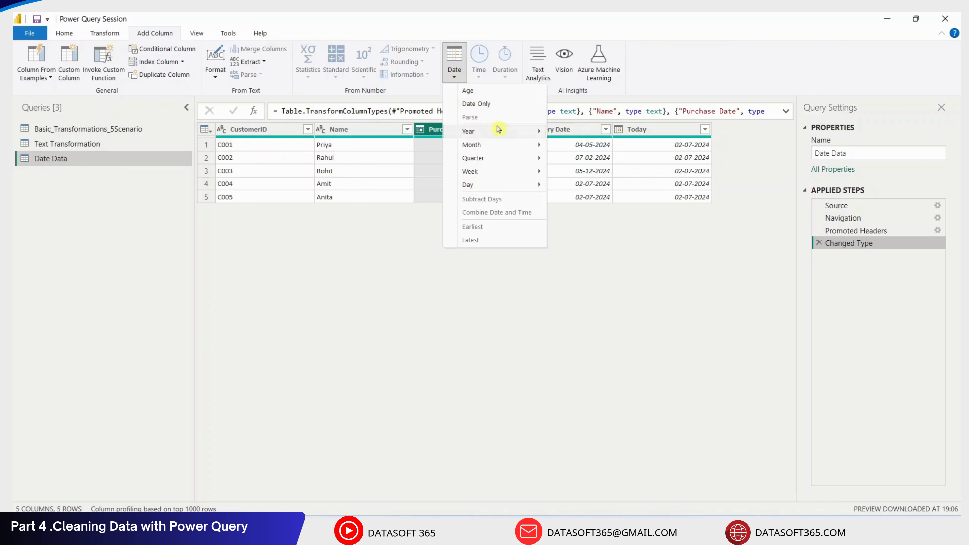
{"action": "mouse_move", "coordinate": [481, 131]}
{"action": "left_click", "coordinate": [581, 133]}
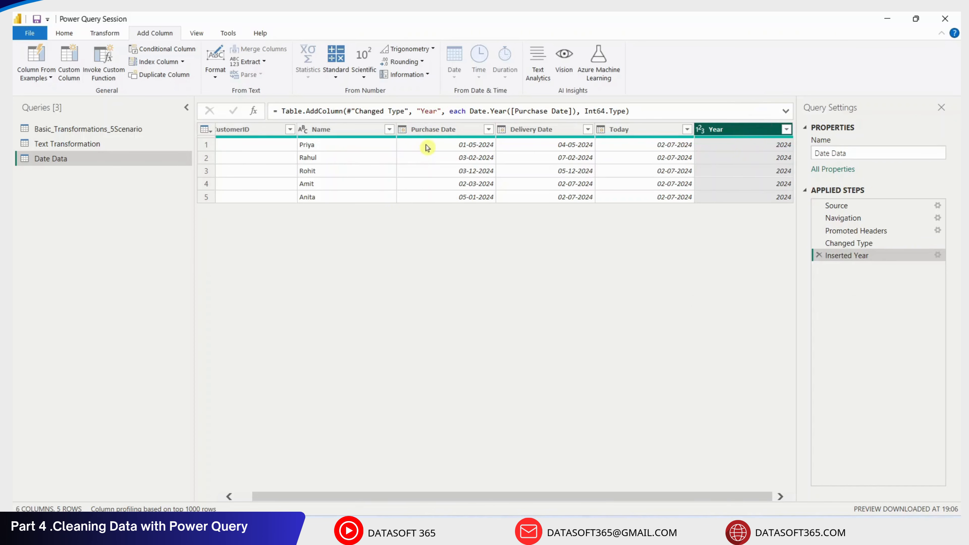
Add a new column containing the month number of the Purchase Date
{"action": "left_click", "coordinate": [429, 129]}
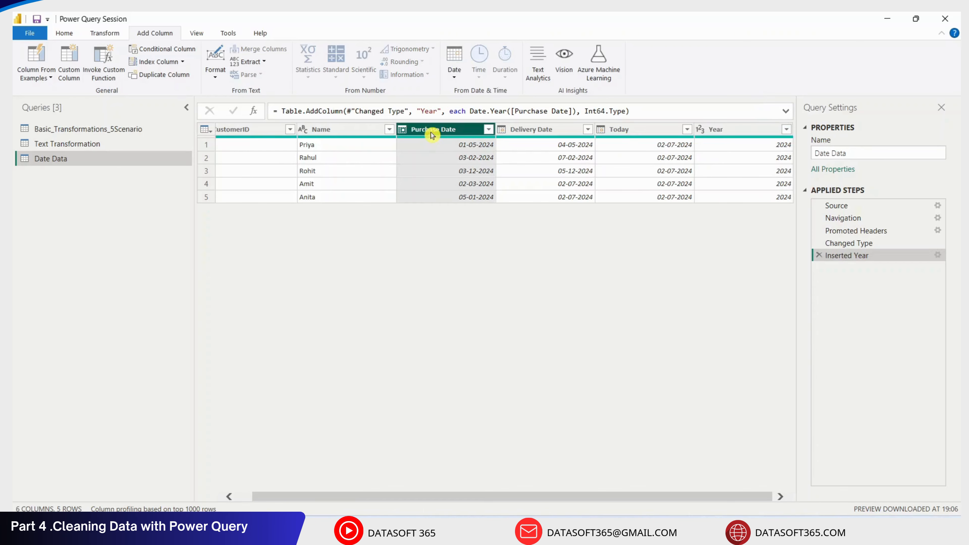
{"action": "left_click", "coordinate": [455, 72]}
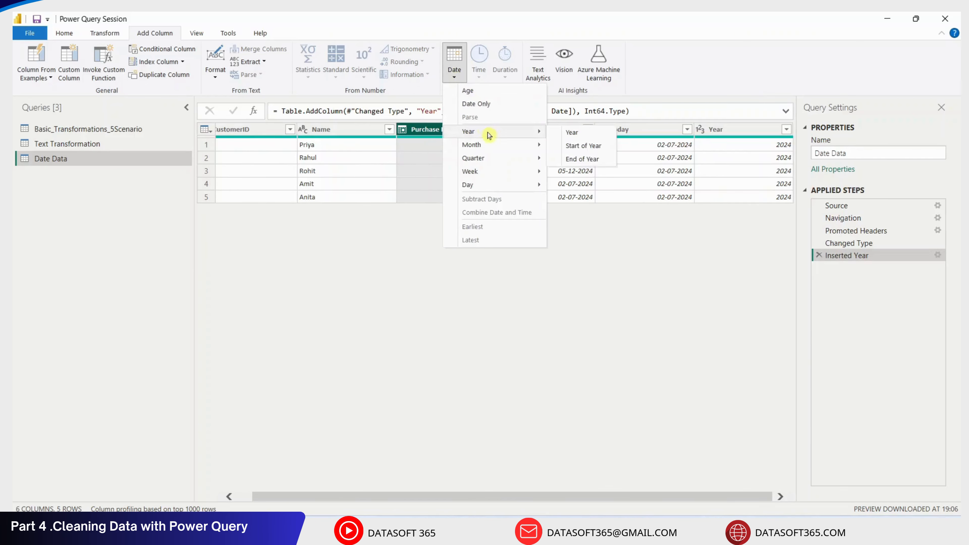
{"action": "mouse_move", "coordinate": [540, 146]}
{"action": "left_click", "coordinate": [582, 146]}
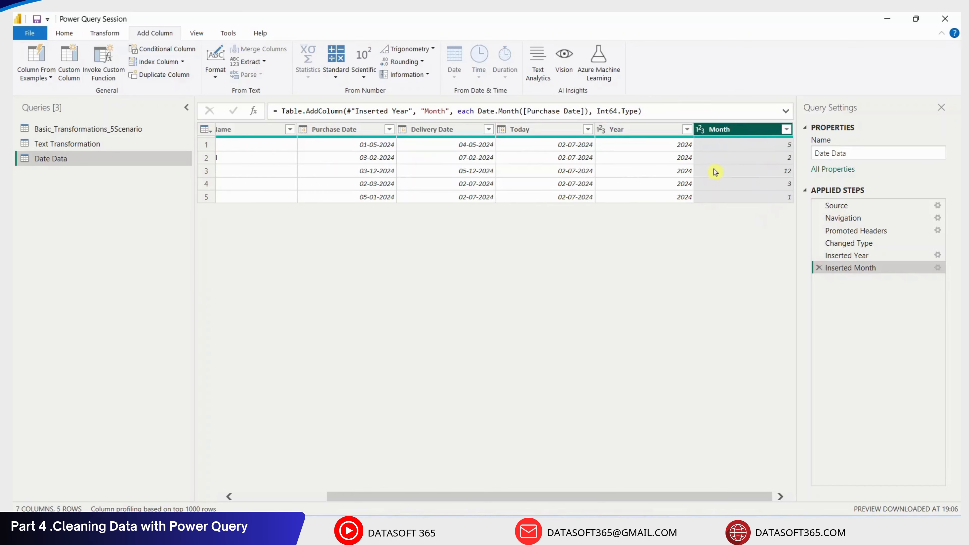
Add a new column containing the quarter of the year of the Purchase Date
{"action": "left_click", "coordinate": [337, 130]}
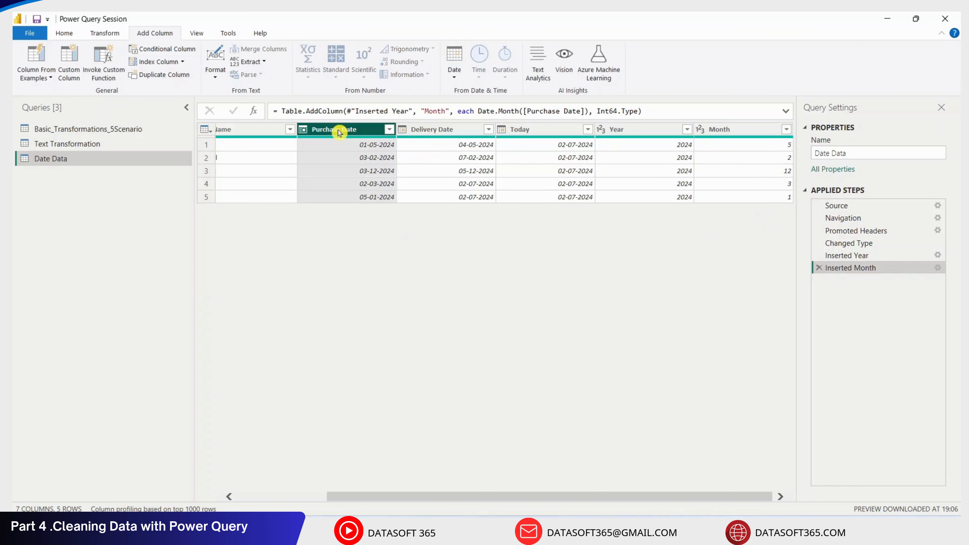
{"action": "left_click", "coordinate": [455, 78]}
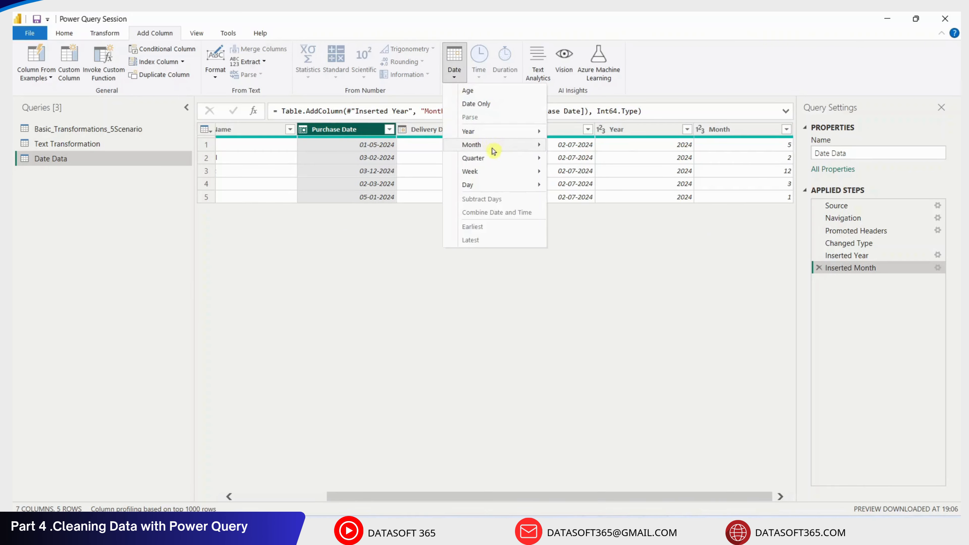
{"action": "mouse_move", "coordinate": [498, 157]}
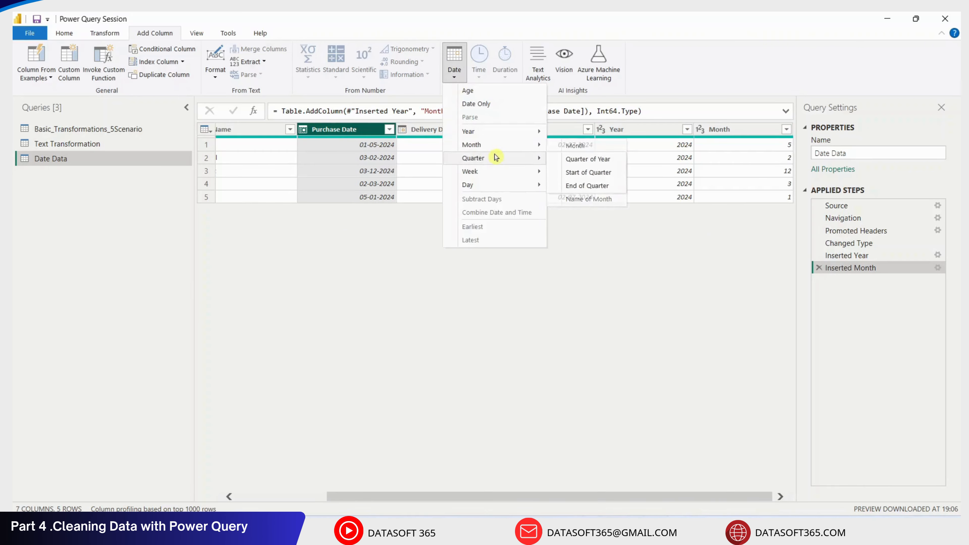
{"action": "left_click", "coordinate": [573, 160]}
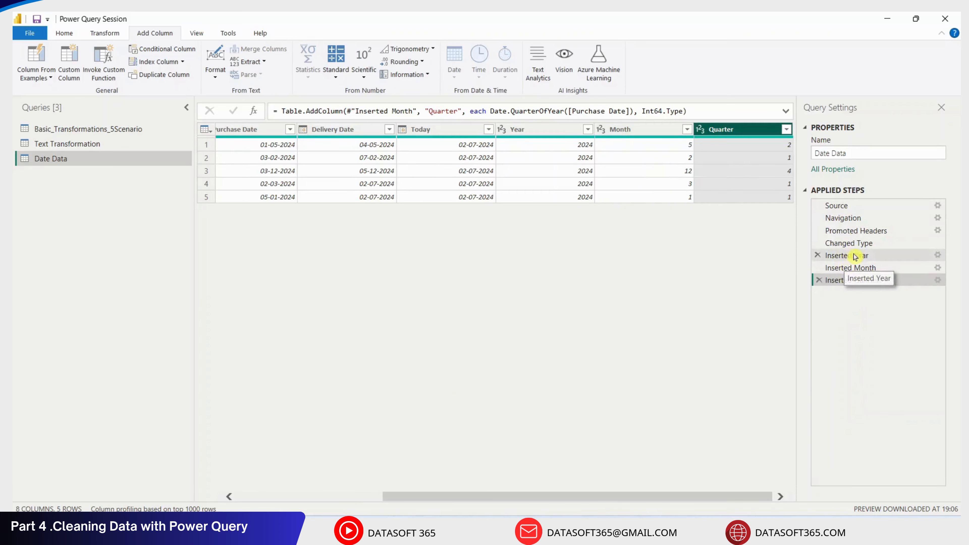
Add a new column containing the name of the day for the Purchase Date
{"action": "left_click_drag", "start_coordinate": [624, 501], "coordinate": [537, 501]}
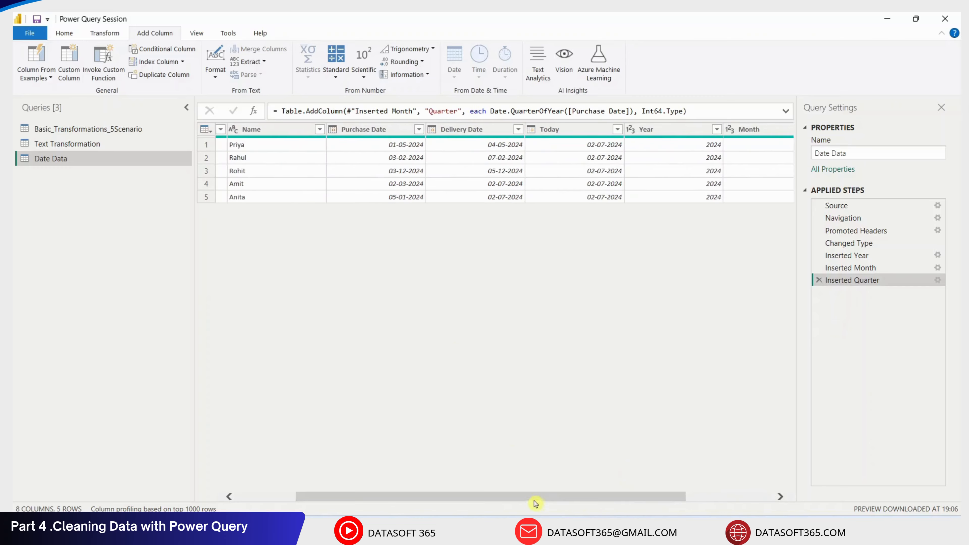
{"action": "left_click", "coordinate": [372, 130]}
{"action": "left_click", "coordinate": [454, 63]}
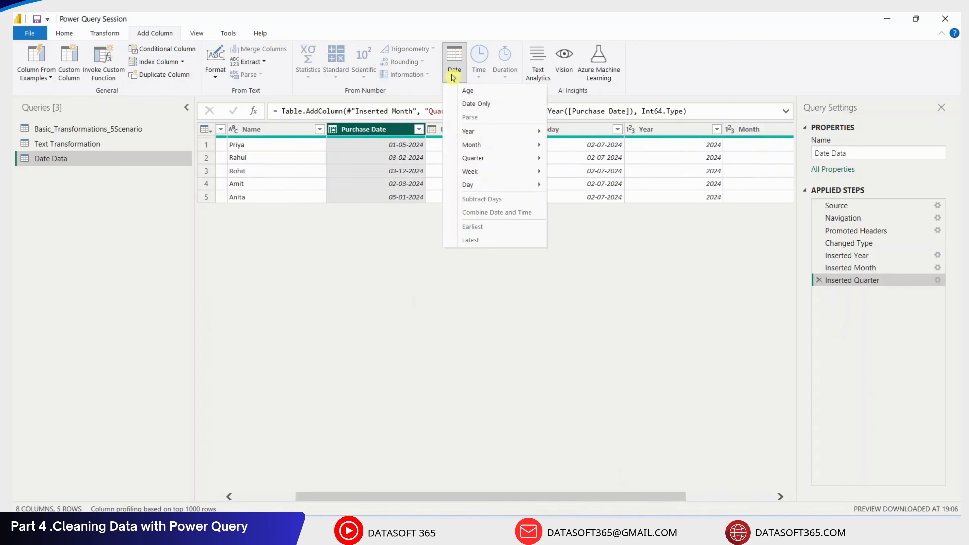
{"action": "mouse_move", "coordinate": [480, 186]}
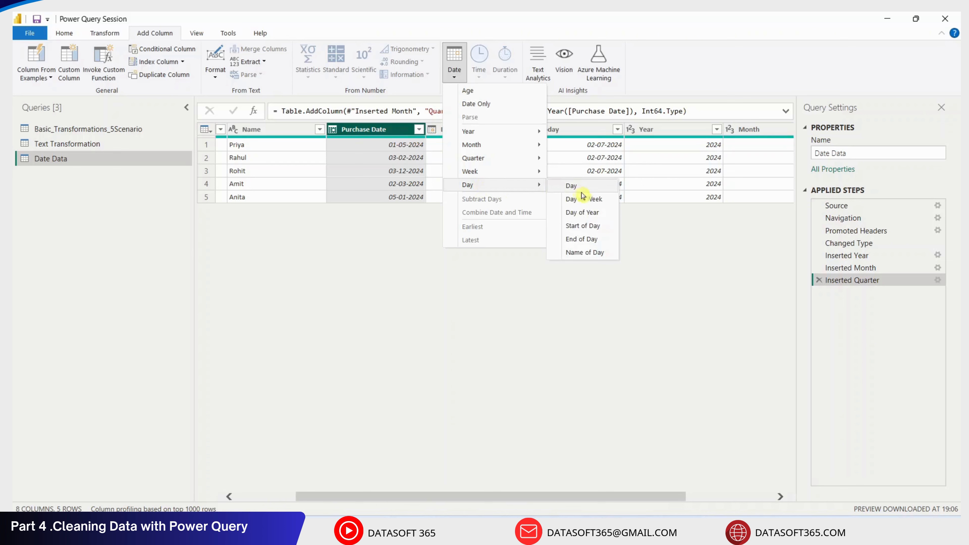
{"action": "left_click", "coordinate": [591, 254]}
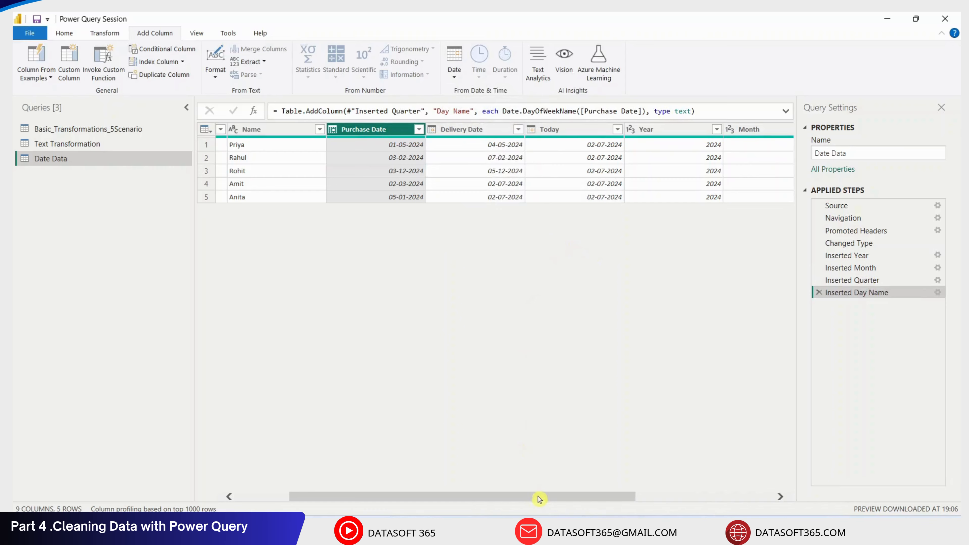
{"action": "left_click_drag", "start_coordinate": [531, 496], "coordinate": [704, 496]}
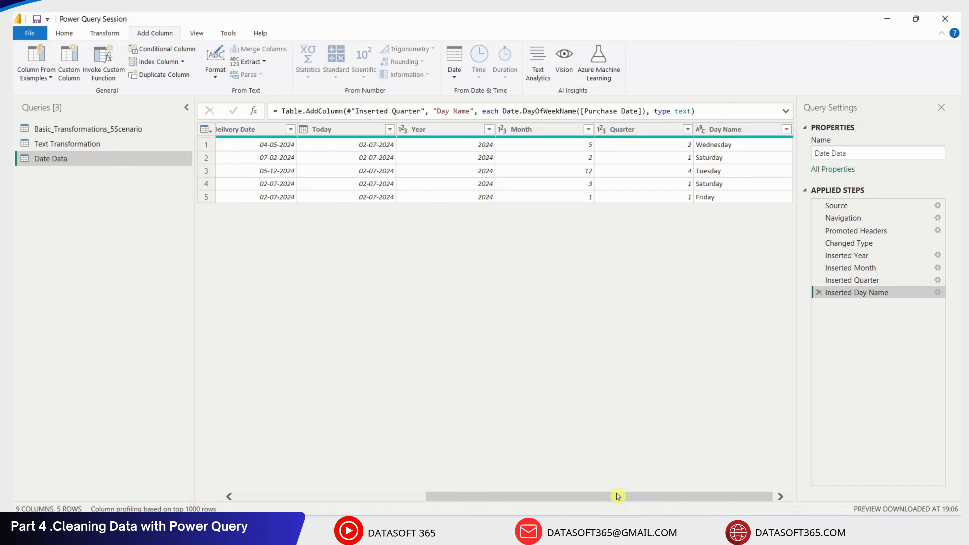
Add a custom column that subtracts Purchase Date from Delivery Date, keeping the default name Custom
{"action": "left_click_drag", "start_coordinate": [618, 496], "coordinate": [478, 490]}
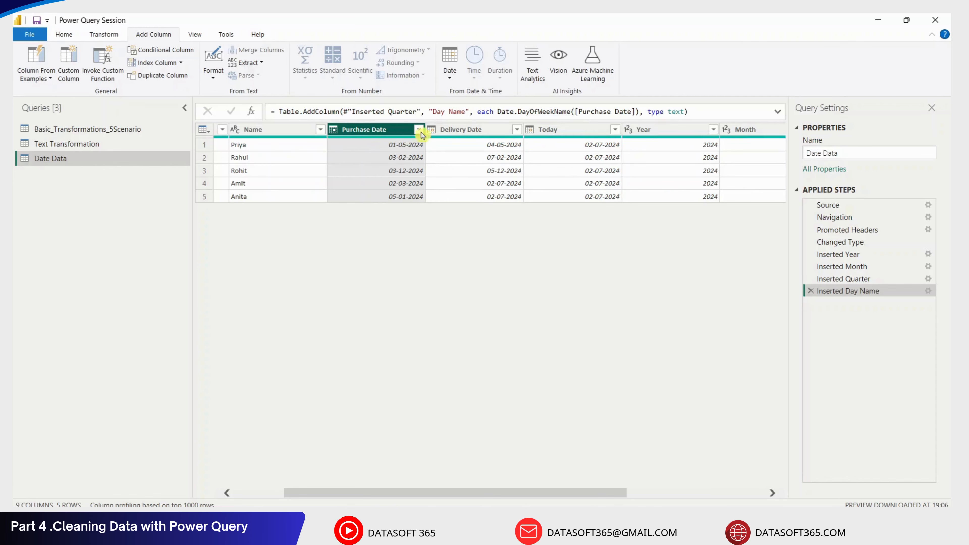
{"action": "left_click_drag", "start_coordinate": [565, 493], "coordinate": [719, 502]}
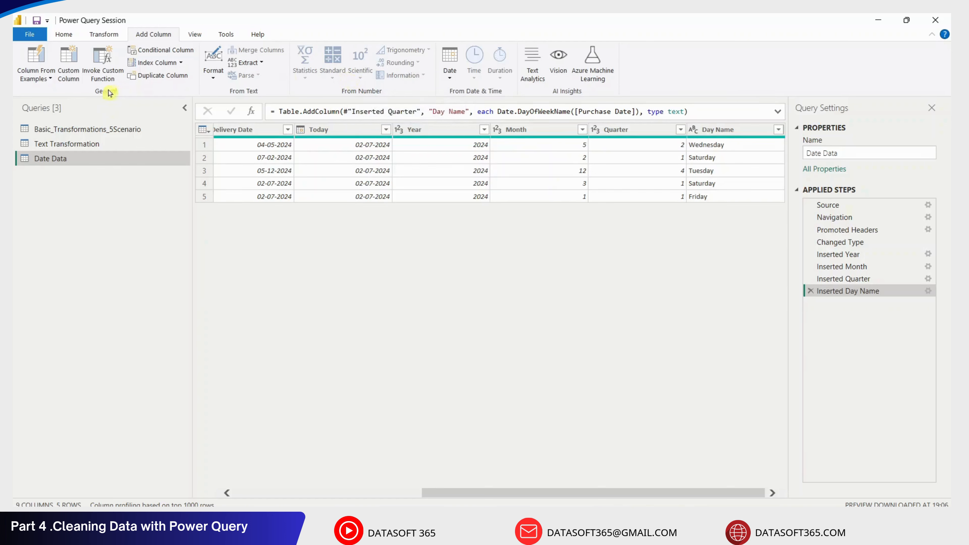
{"action": "left_click", "coordinate": [72, 57]}
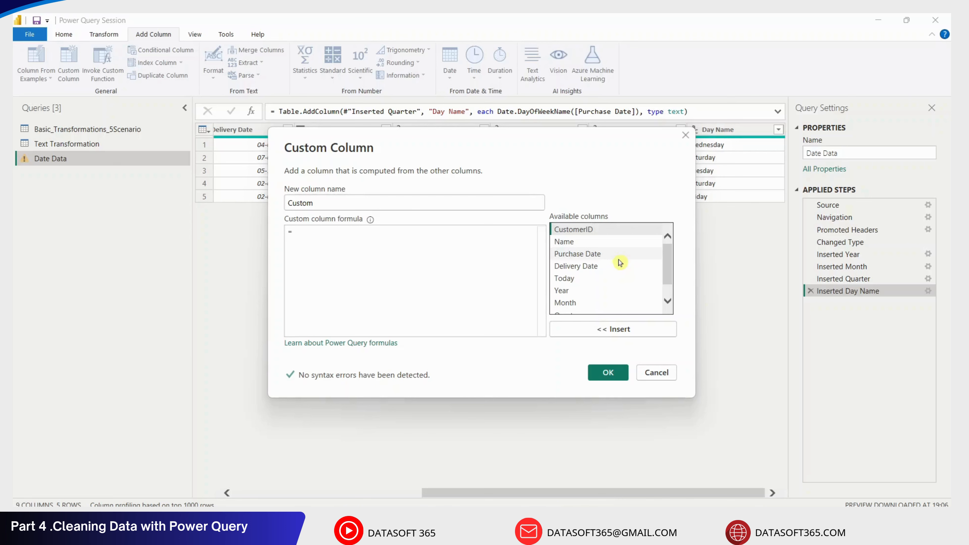
{"action": "double_click", "coordinate": [615, 266]}
{"action": "type", "text": "-"}
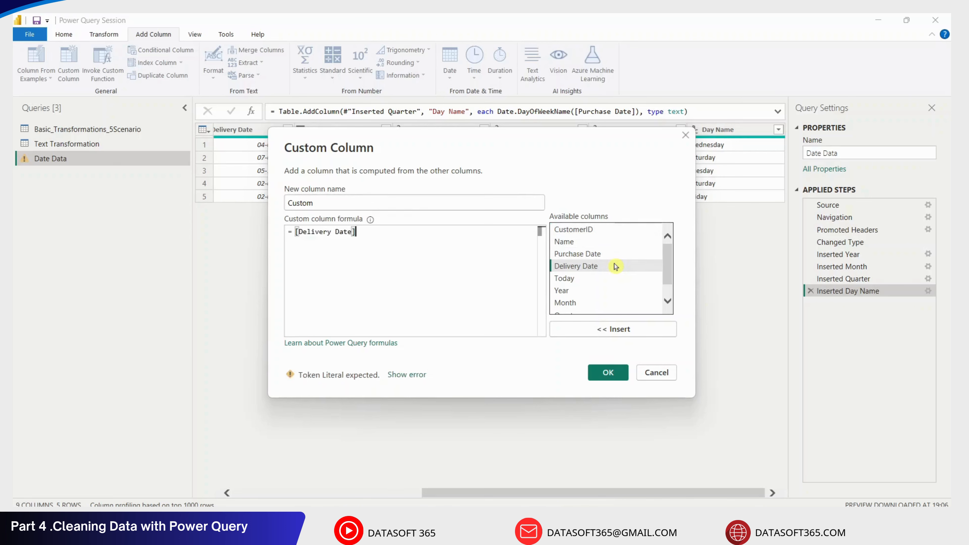
{"action": "double_click", "coordinate": [619, 255]}
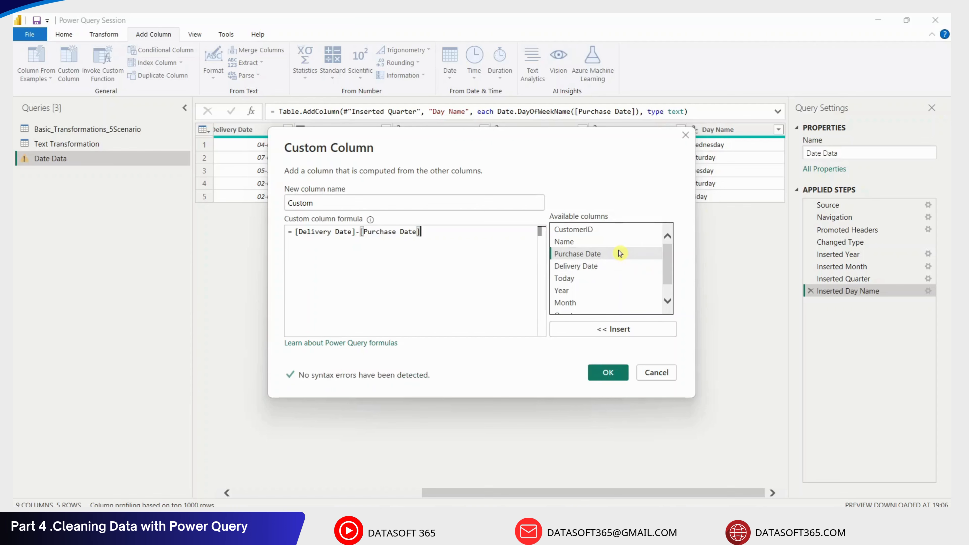
{"action": "left_click", "coordinate": [608, 373]}
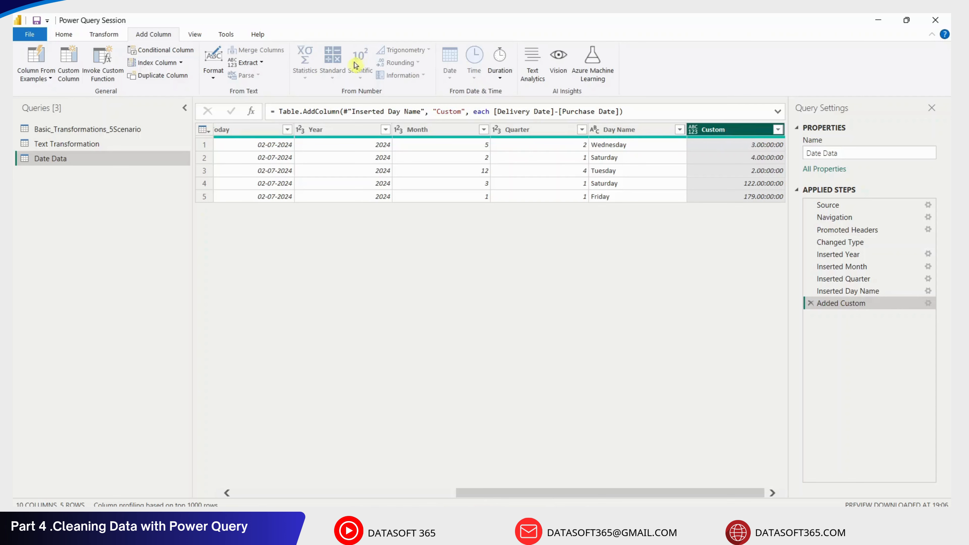
Change the data type of the Custom date-difference column to Decimal Number
{"action": "left_click", "coordinate": [102, 34]}
{"action": "left_click", "coordinate": [183, 51]}
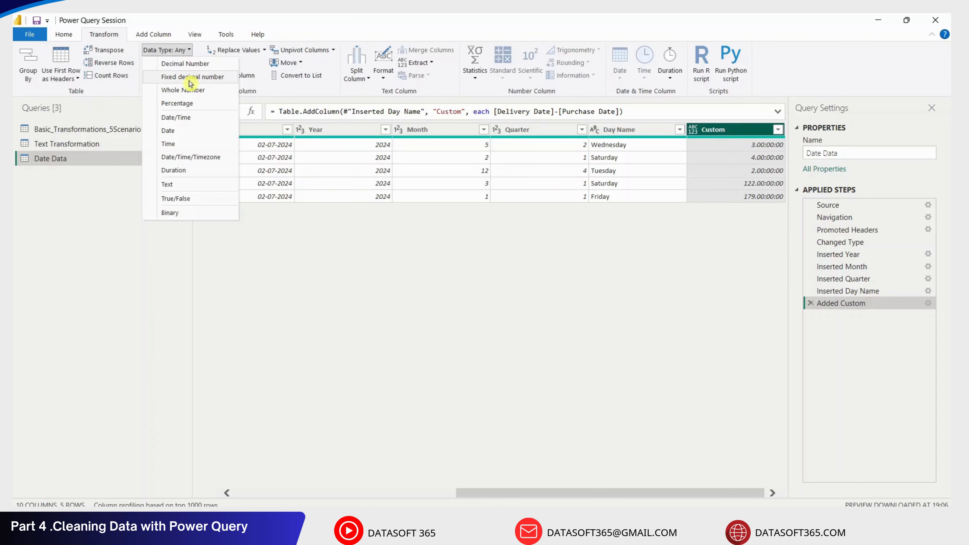
{"action": "left_click", "coordinate": [189, 64]}
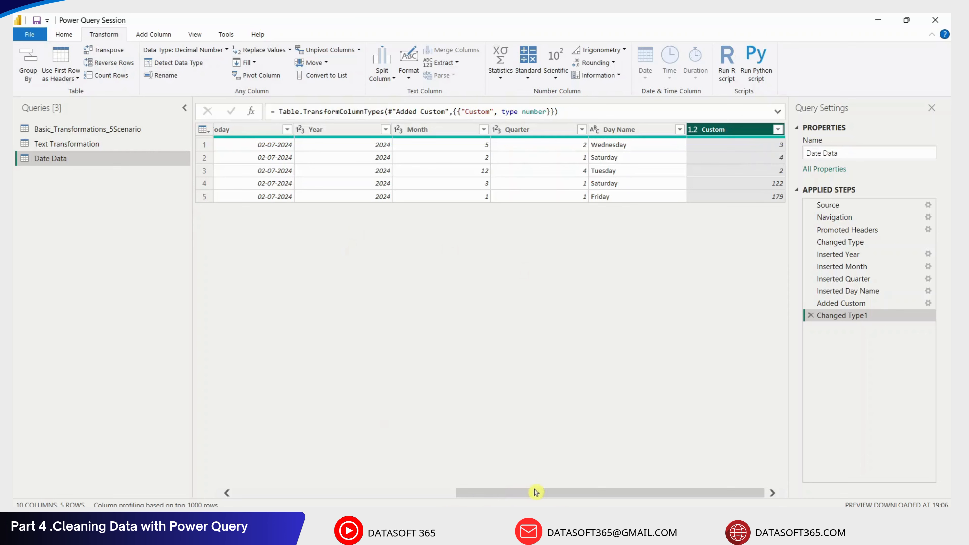
Rename the Custom date-difference column as Days Between
{"action": "left_click_drag", "start_coordinate": [536, 493], "coordinate": [462, 496]}
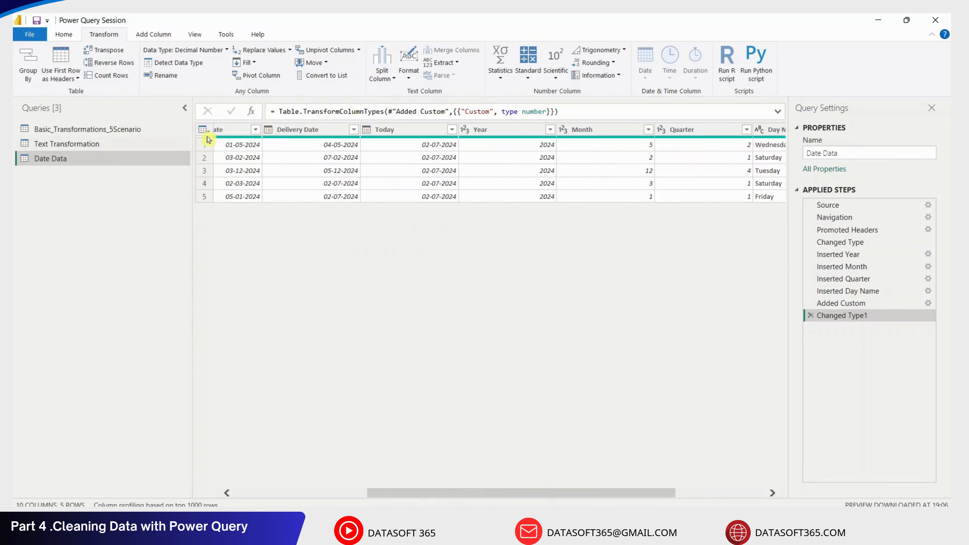
{"action": "left_click_drag", "start_coordinate": [586, 493], "coordinate": [679, 493]}
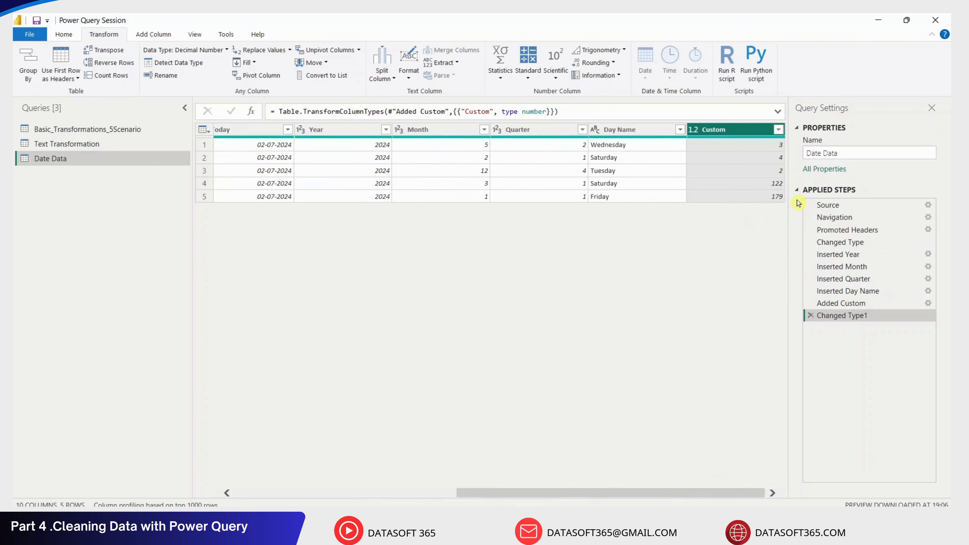
{"action": "double_click", "coordinate": [714, 130]}
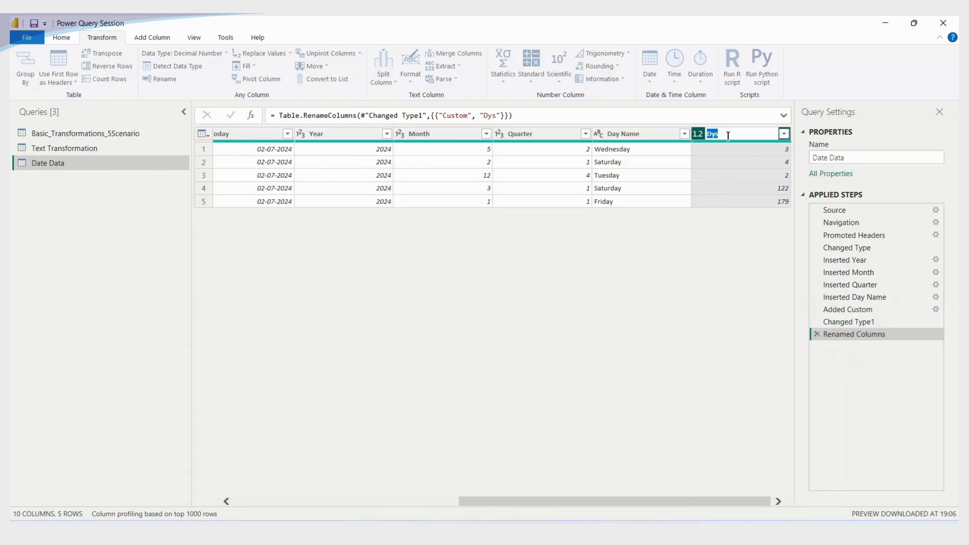
{"action": "type", "text": "D"}
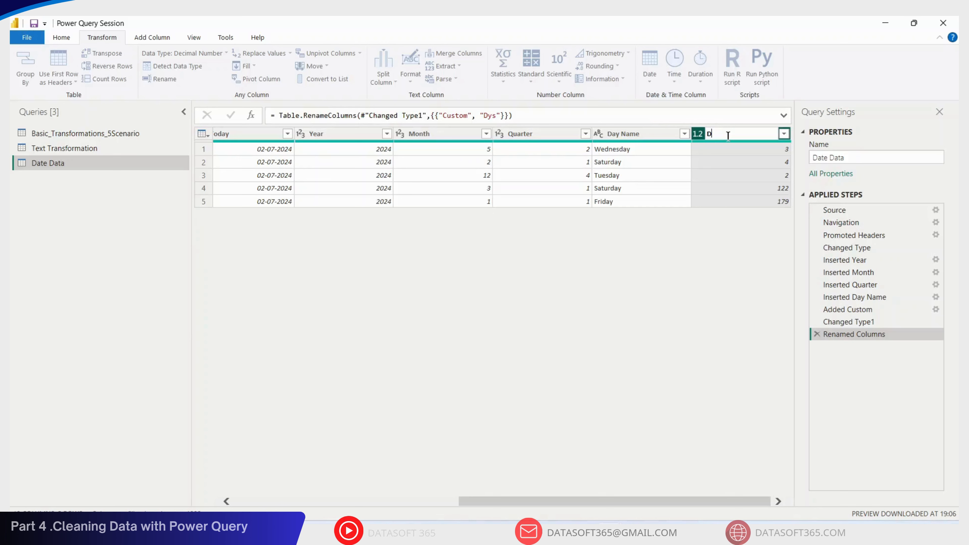
{"action": "type", "text": "ys Between"}
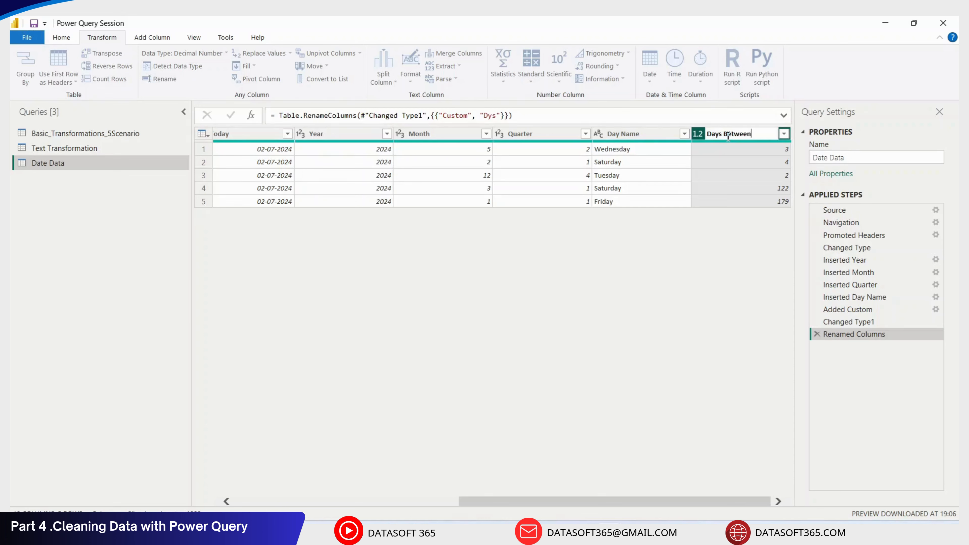
{"action": "key", "text": "Return"}
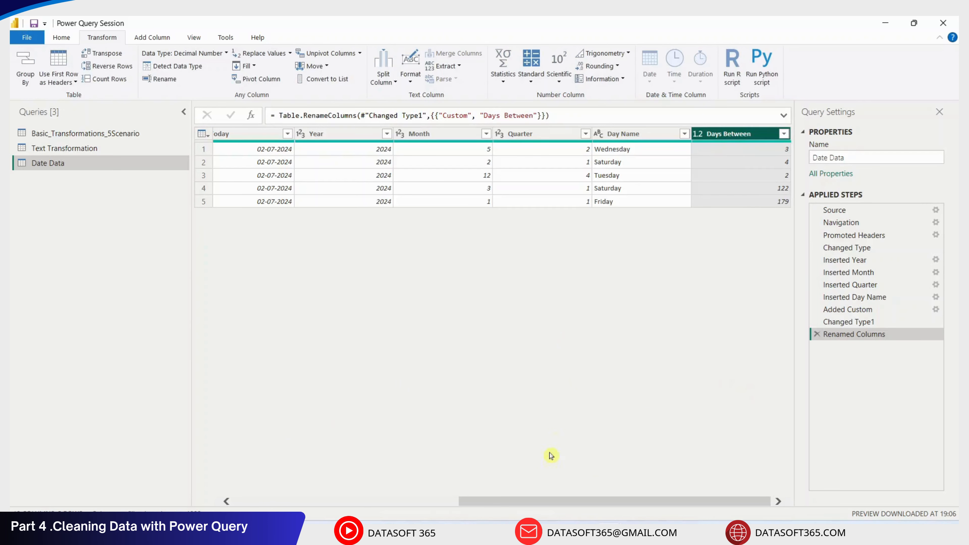
Start another custom column in the Date Data query and name it Due Today
{"action": "left_click_drag", "start_coordinate": [666, 500], "coordinate": [549, 498]}
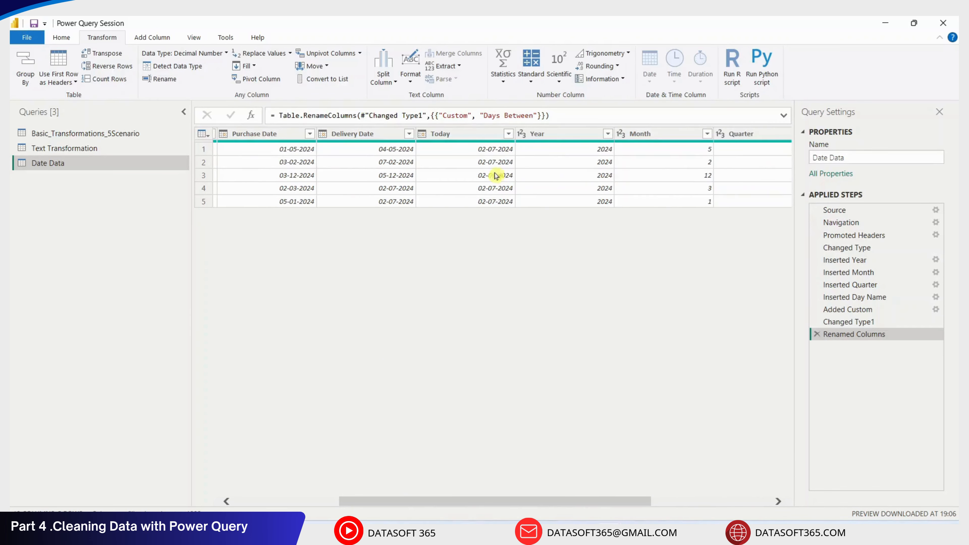
{"action": "mouse_move", "coordinate": [555, 504]}
{"action": "left_mouse_down"}
{"action": "mouse_move", "coordinate": [643, 501]}
{"action": "mouse_move", "coordinate": [542, 500]}
{"action": "left_mouse_up"}
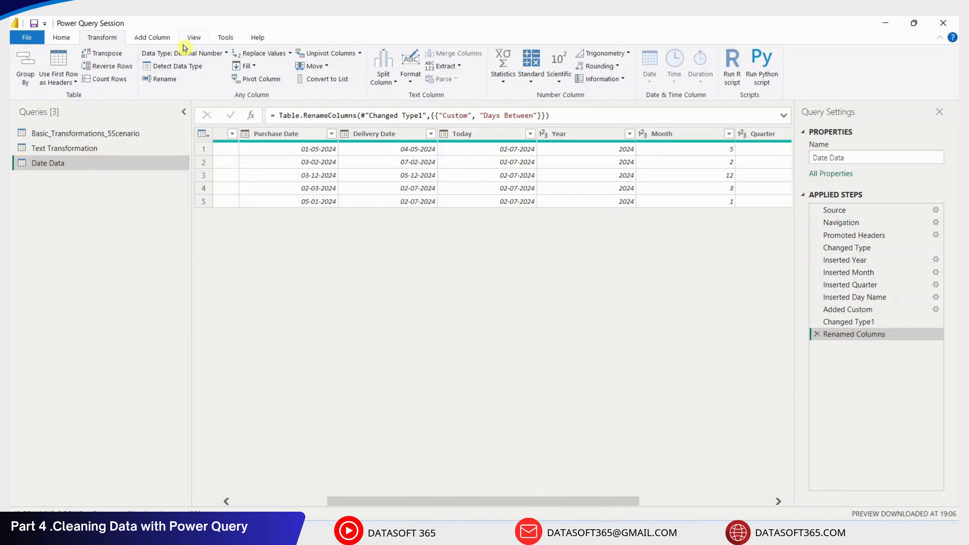
{"action": "left_click", "coordinate": [158, 38]}
{"action": "left_click", "coordinate": [68, 64]}
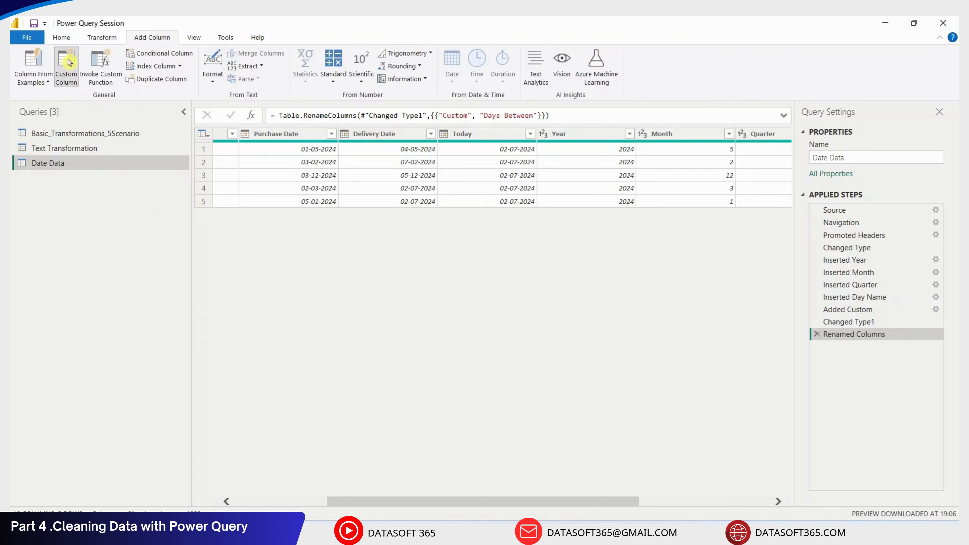
{"action": "double_click", "coordinate": [340, 208]}
{"action": "left_click", "coordinate": [340, 208]}
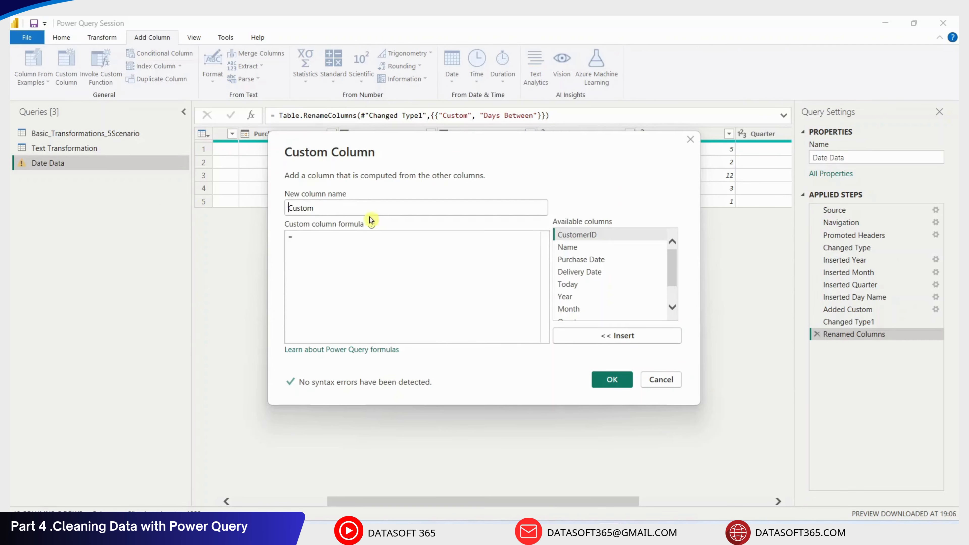
{"action": "key", "text": "BackSpace"}
{"action": "key", "text": "BackSpace"}
{"action": "key", "text": "BackSpace"}
{"action": "key", "text": "BackSpace"}
{"action": "key", "text": "BackSpace"}
{"action": "key", "text": "BackSpace"}
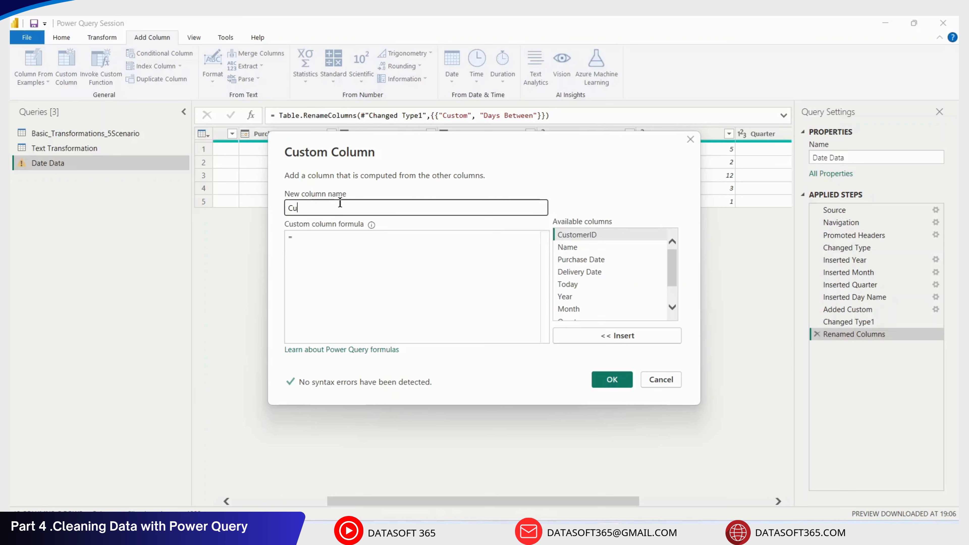
{"action": "type", "text": "D"}
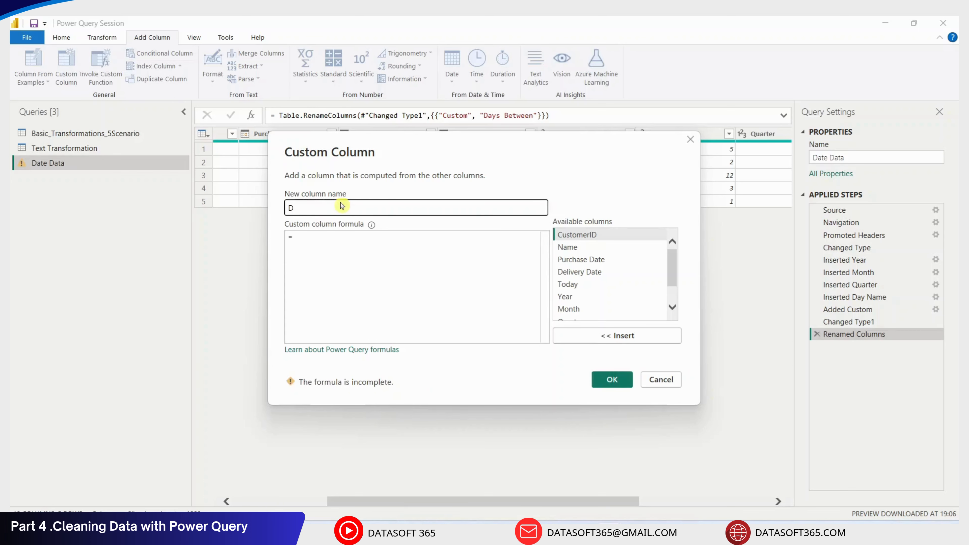
{"action": "type", "text": "ue Today"}
Define the Due Today formula as the Today column minus the Delivery Date column and add it to the table
{"action": "left_click", "coordinate": [355, 247]}
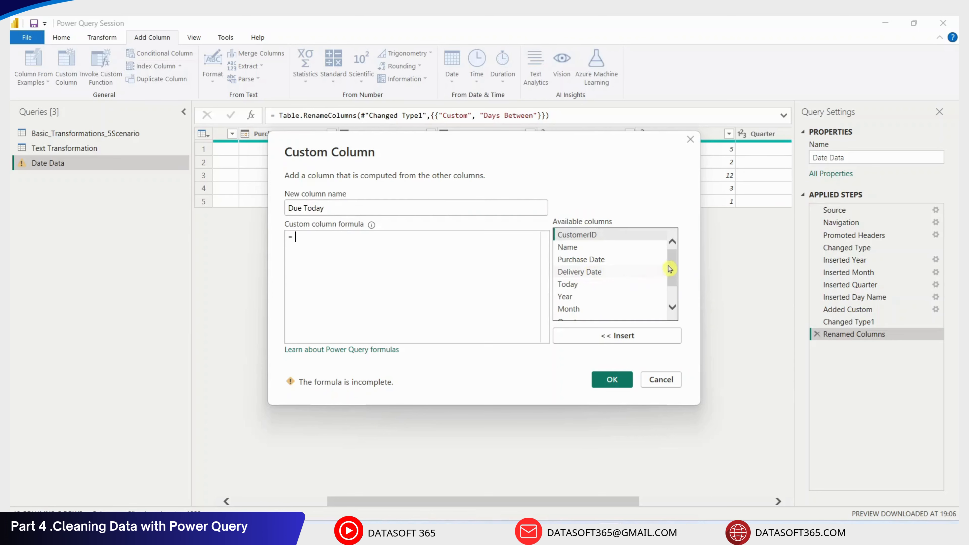
{"action": "left_click_drag", "start_coordinate": [672, 271], "coordinate": [677, 293]}
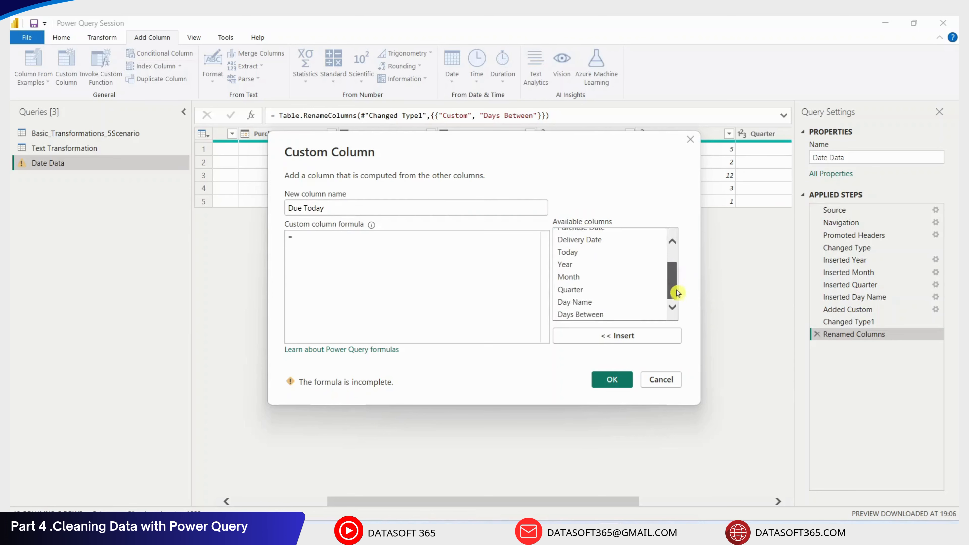
{"action": "double_click", "coordinate": [599, 252]}
{"action": "type", "text": "-"}
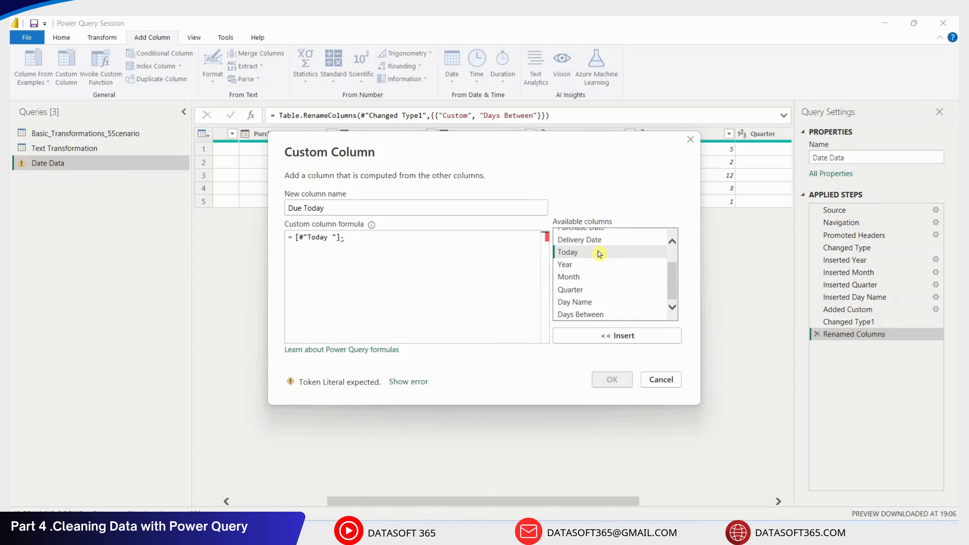
{"action": "double_click", "coordinate": [595, 239]}
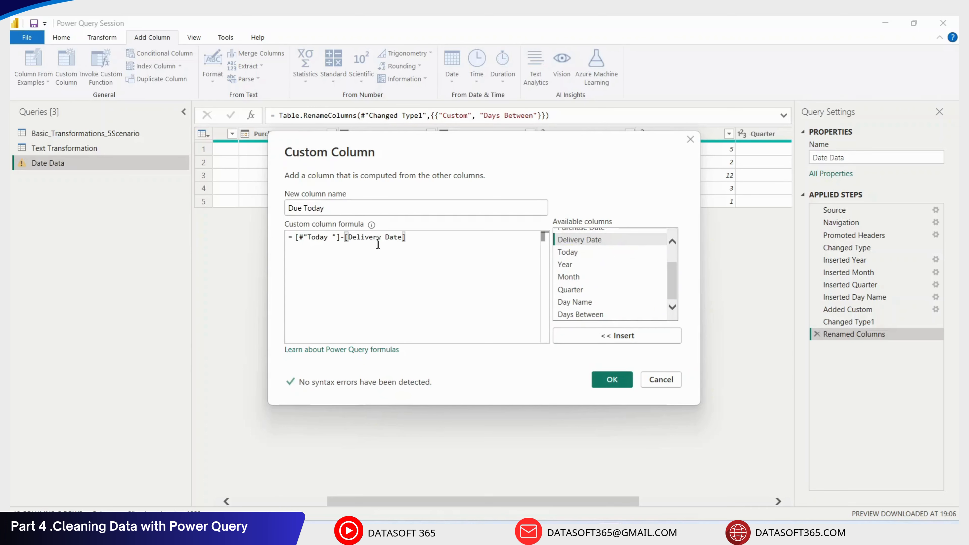
{"action": "left_click", "coordinate": [341, 233]}
{"action": "left_click_drag", "start_coordinate": [338, 234], "coordinate": [303, 234]}
{"action": "key", "text": "Delete"}
{"action": "key", "text": "Delete"}
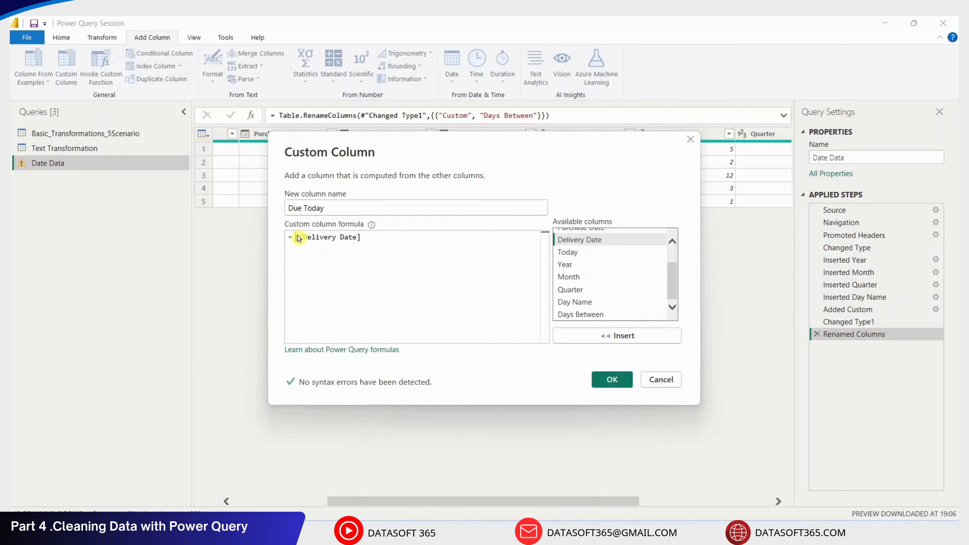
{"action": "double_click", "coordinate": [583, 254]}
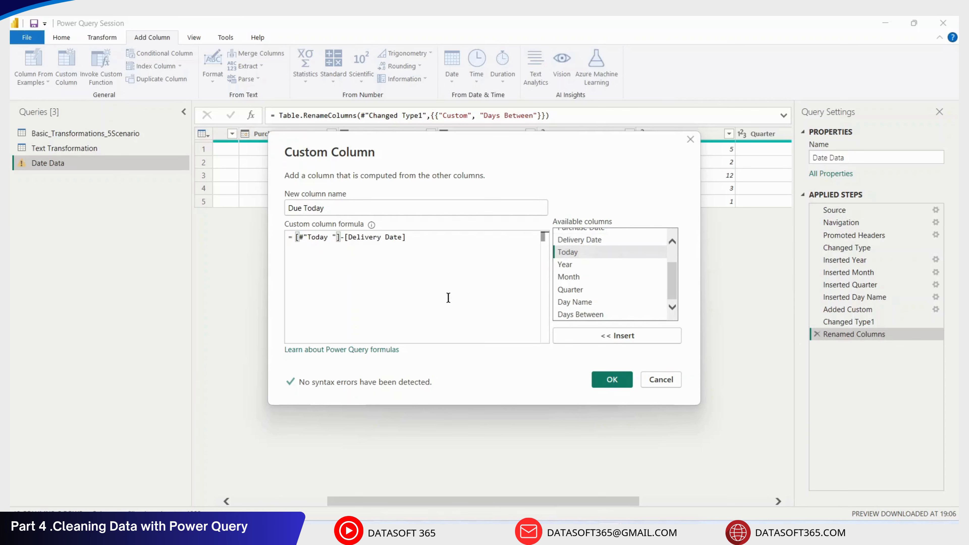
{"action": "left_click", "coordinate": [610, 381]}
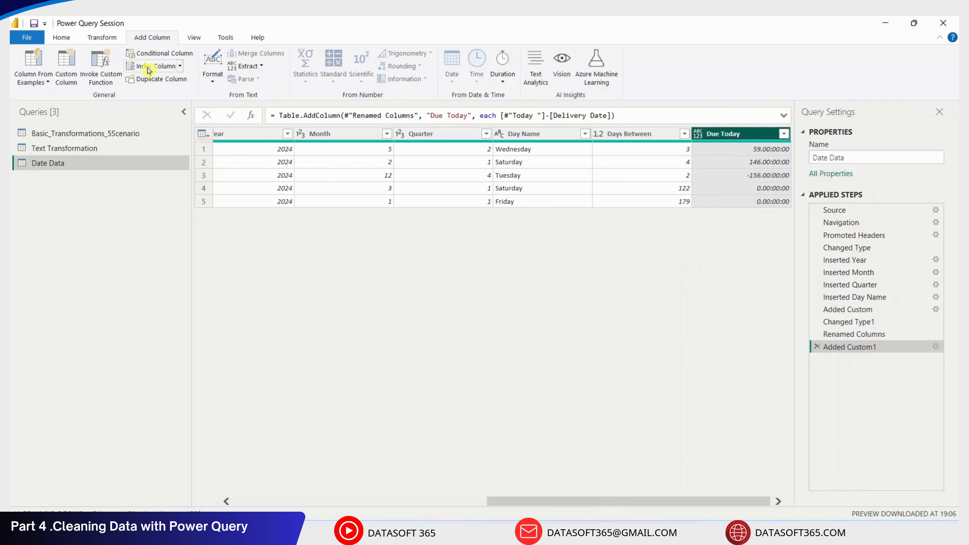
Change the data type of the Due Today column to Whole Number
{"action": "left_click", "coordinate": [57, 38]}
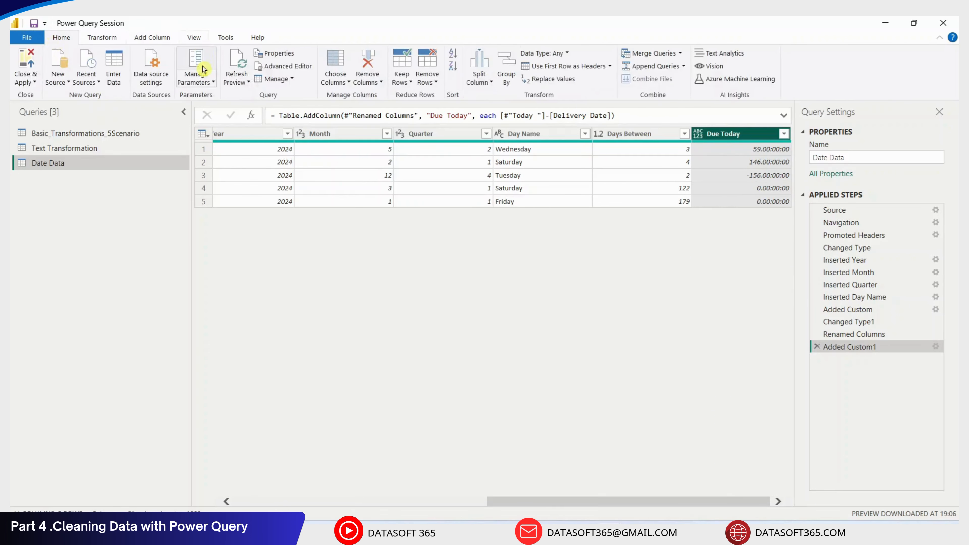
{"action": "left_click", "coordinate": [561, 54]}
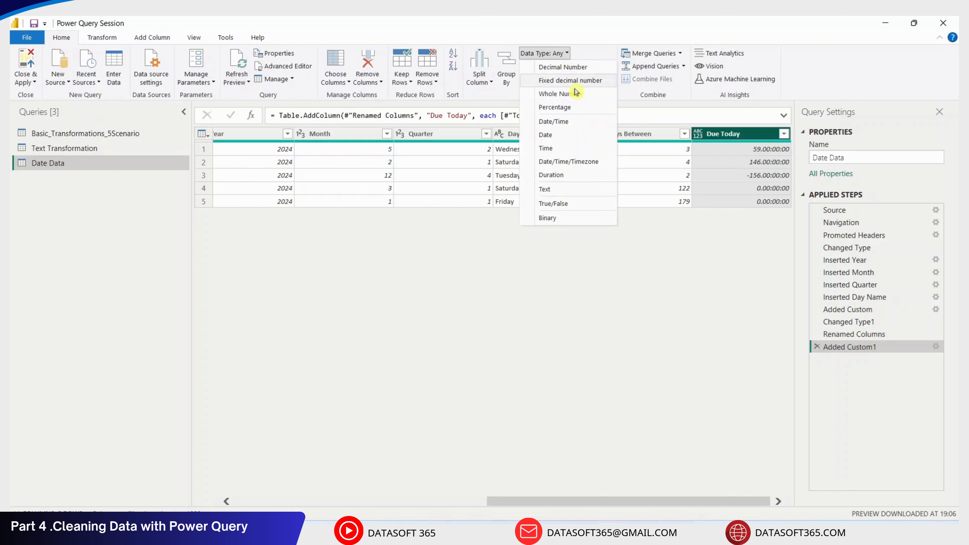
{"action": "left_click", "coordinate": [571, 97]}
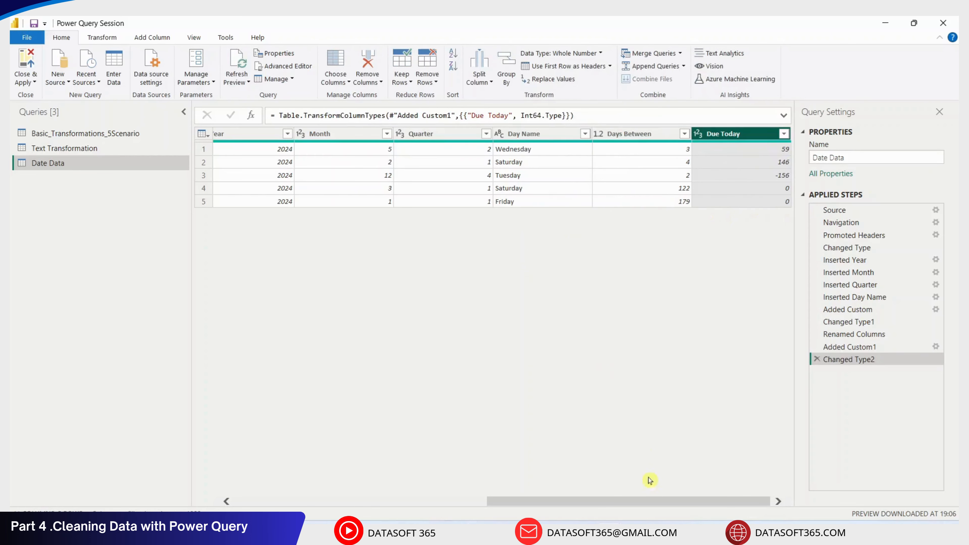
Filter the Due Today column to keep only the rows with the value 0
{"action": "left_click_drag", "start_coordinate": [648, 501], "coordinate": [525, 499]}
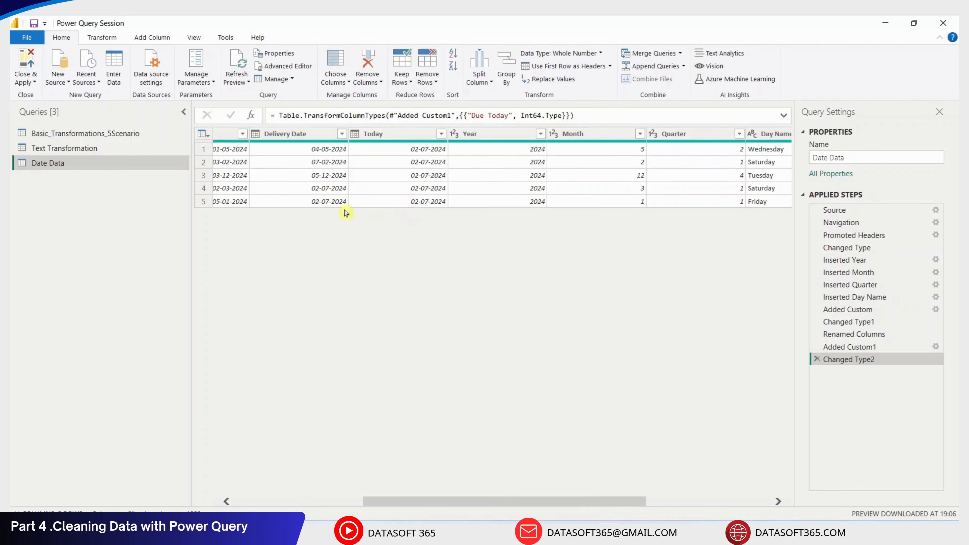
{"action": "left_click_drag", "start_coordinate": [559, 498], "coordinate": [682, 501]}
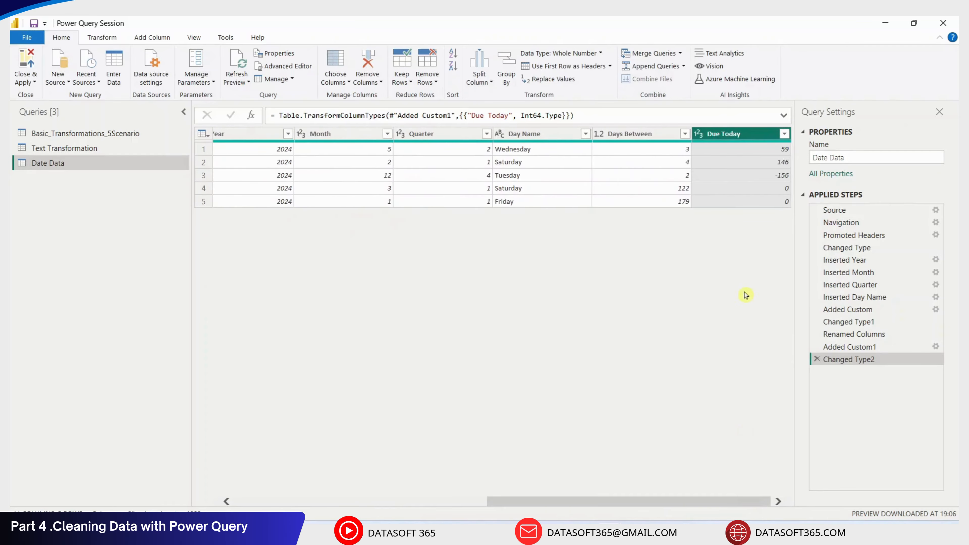
{"action": "left_click", "coordinate": [784, 133]}
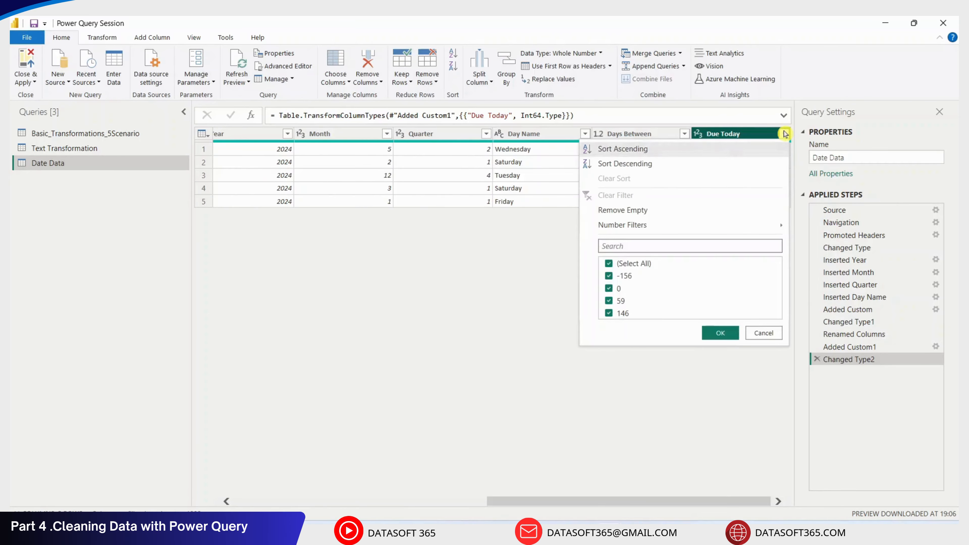
{"action": "left_click", "coordinate": [630, 265]}
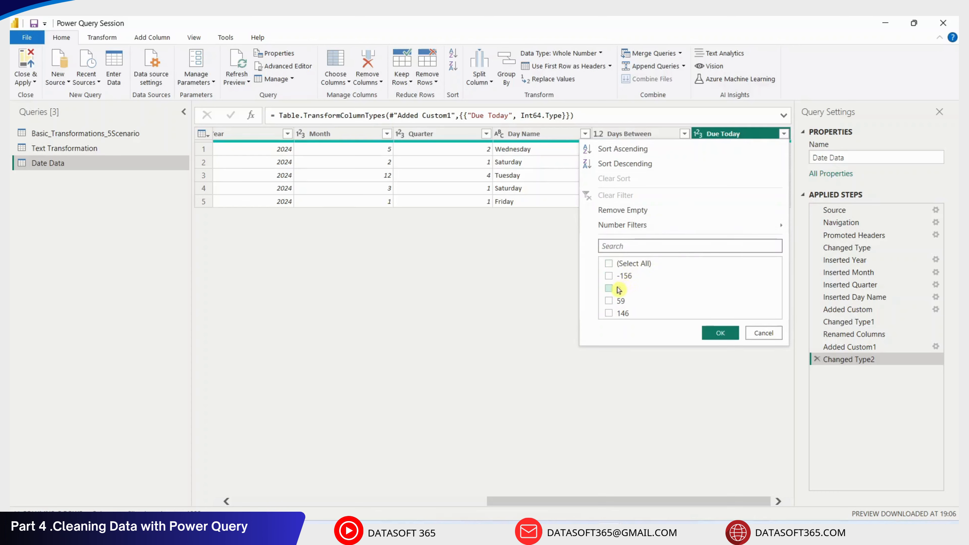
{"action": "left_click", "coordinate": [721, 332]}
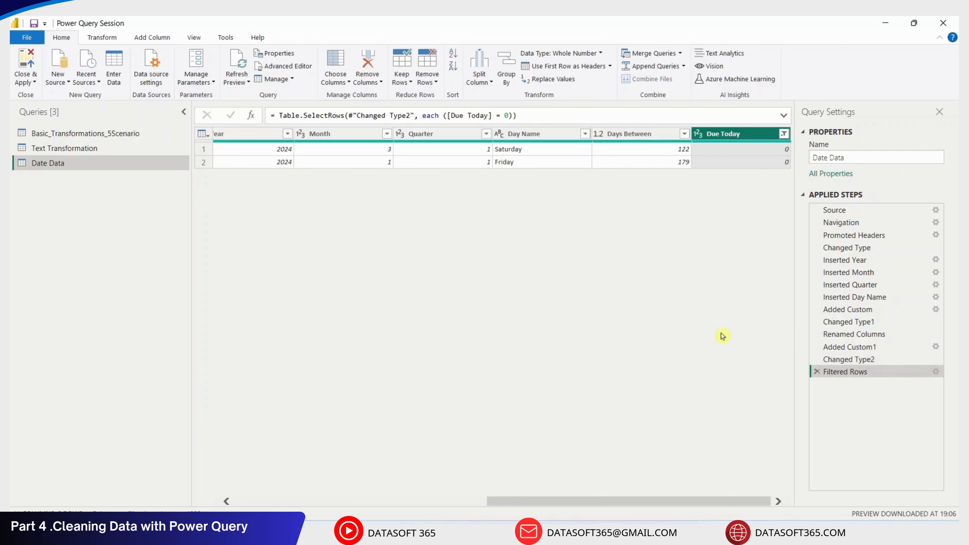
Apply the query changes to the Power BI model and display the Date Data table
{"action": "left_click_drag", "start_coordinate": [747, 502], "coordinate": [428, 485]}
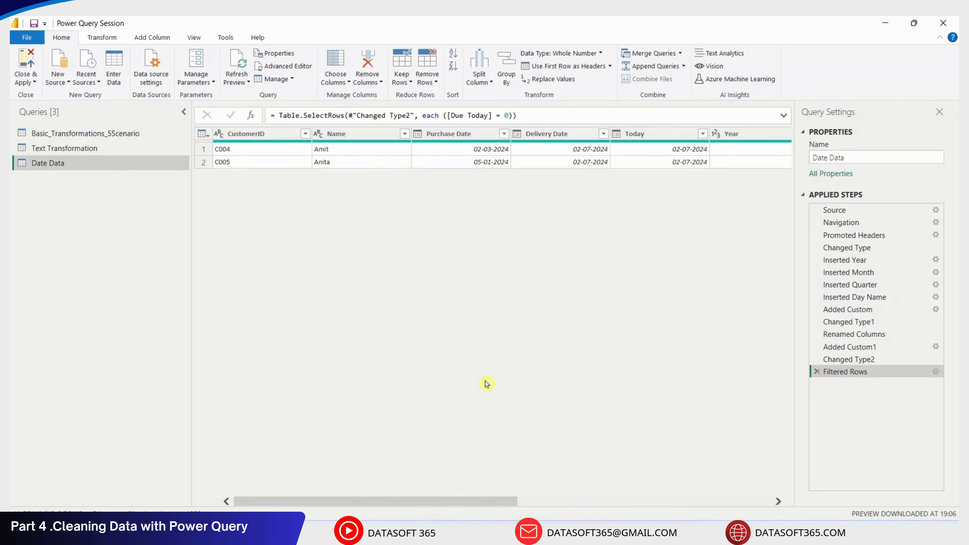
{"action": "left_click", "coordinate": [31, 62]}
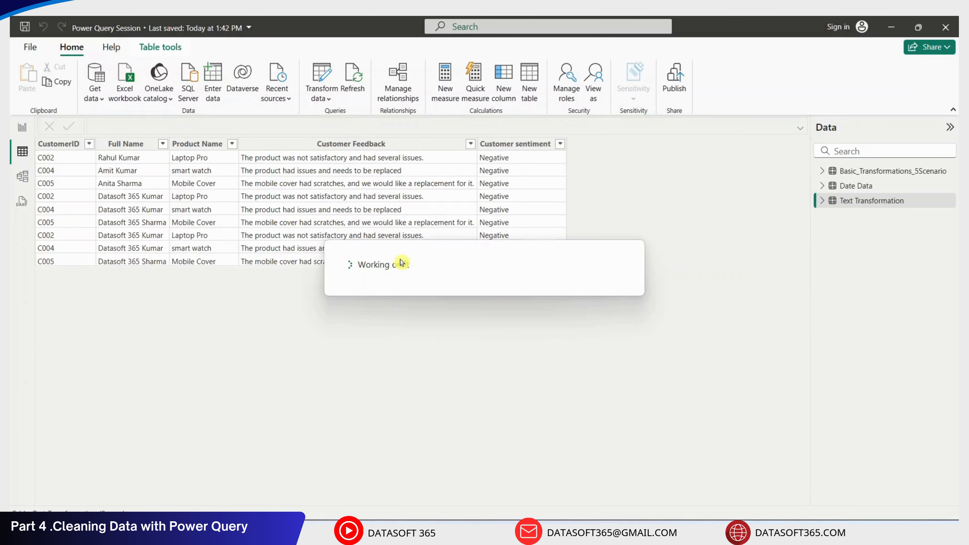
{"action": "left_click", "coordinate": [865, 186]}
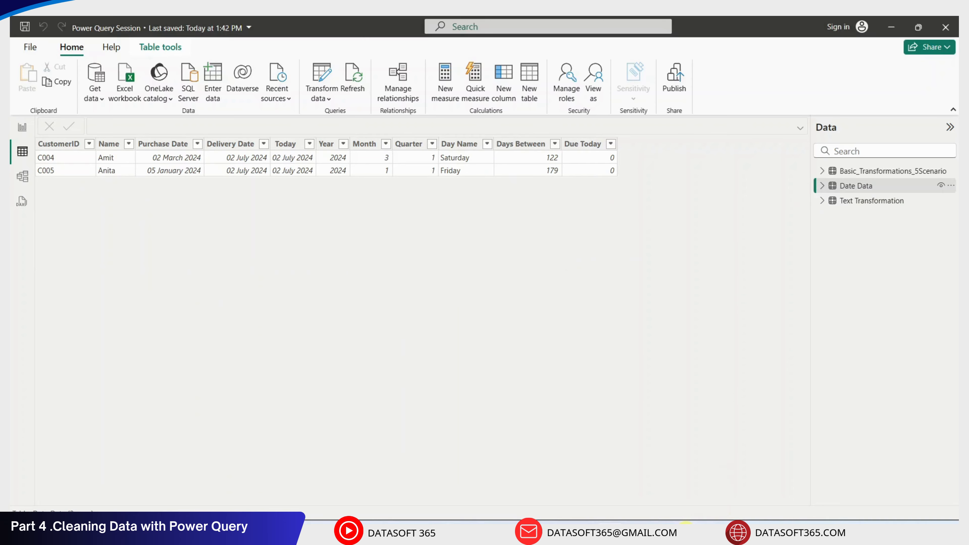
Switch to the Date Transformation.xlsx workbook in Excel and paste copies of A5:E6 starting at cells A7 and A9
{"action": "key", "text": "alt+Tab"}
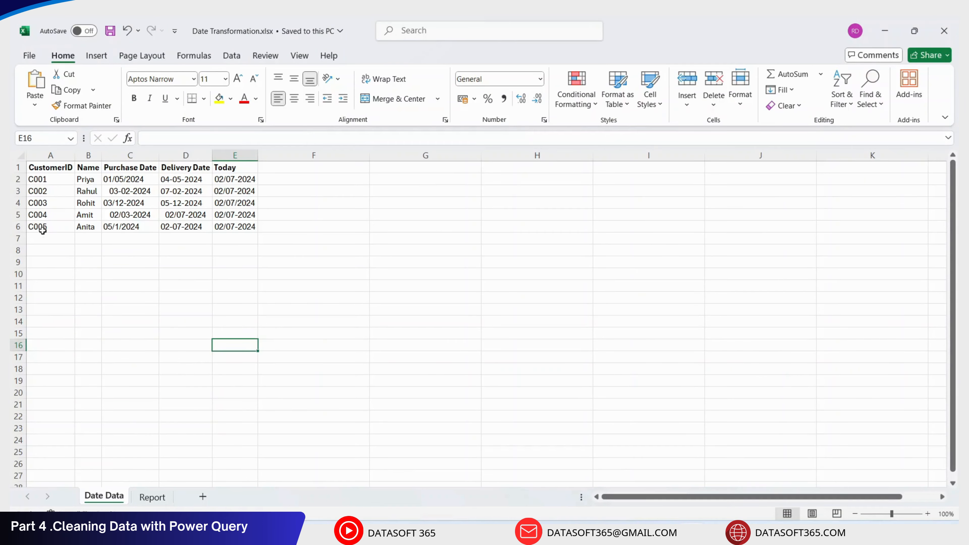
{"action": "left_click_drag", "start_coordinate": [37, 215], "coordinate": [236, 226]}
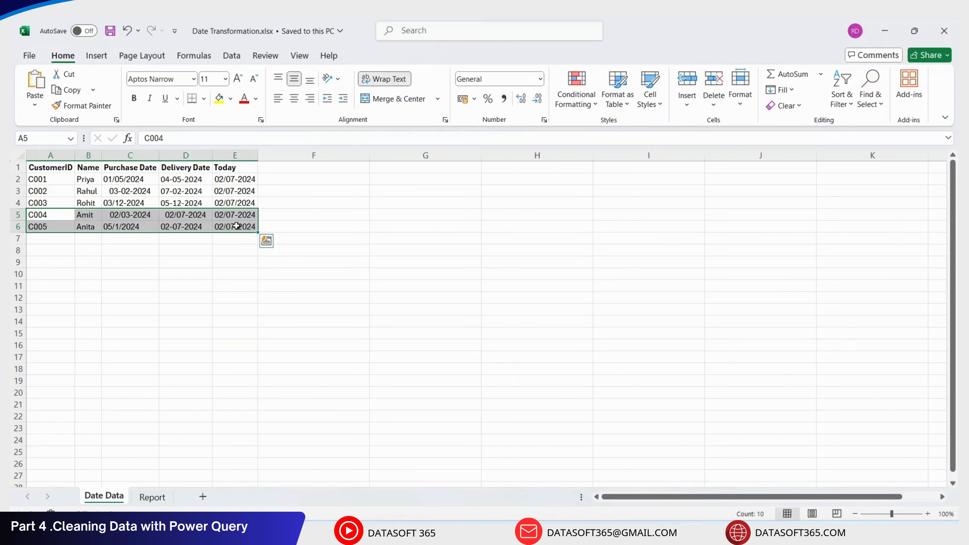
{"action": "key", "text": "ctrl+c"}
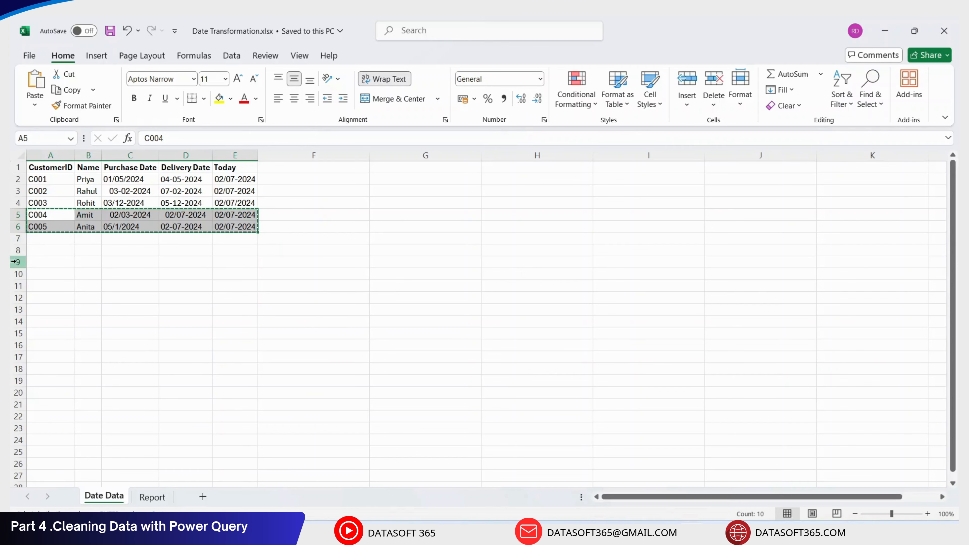
{"action": "left_click", "coordinate": [59, 239]}
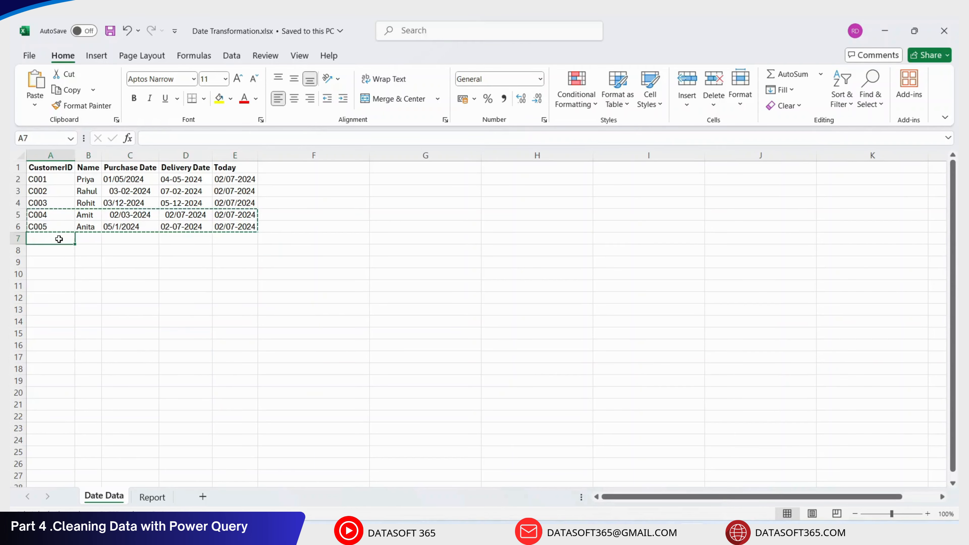
{"action": "key", "text": "ctrl+v"}
{"action": "left_click", "coordinate": [63, 261]}
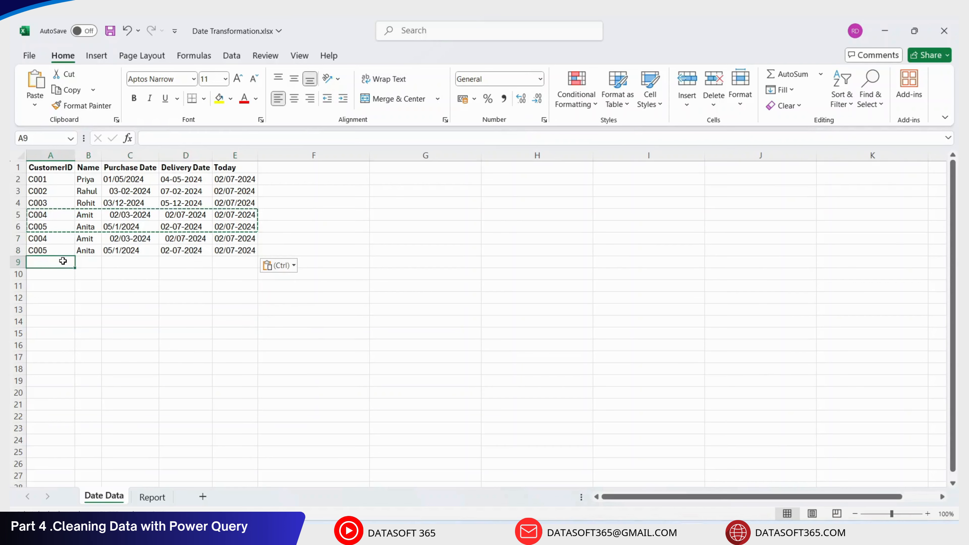
{"action": "key", "text": "ctrl+v"}
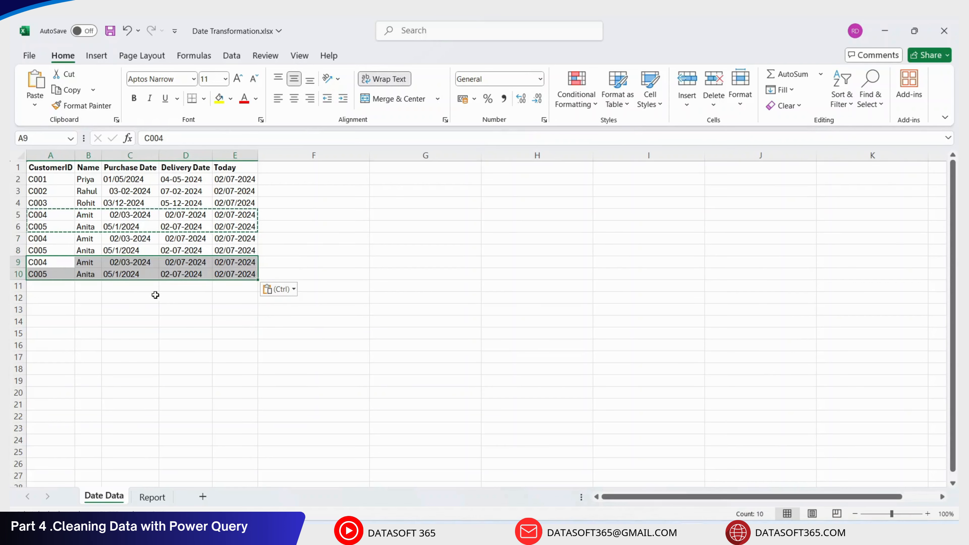
{"action": "left_click", "coordinate": [164, 297]}
Check the Delivery Date cells, save the workbook, and refresh the Date Data table in Power BI
{"action": "left_click_drag", "start_coordinate": [183, 216], "coordinate": [186, 272]}
{"action": "key", "text": "ctrl+s"}
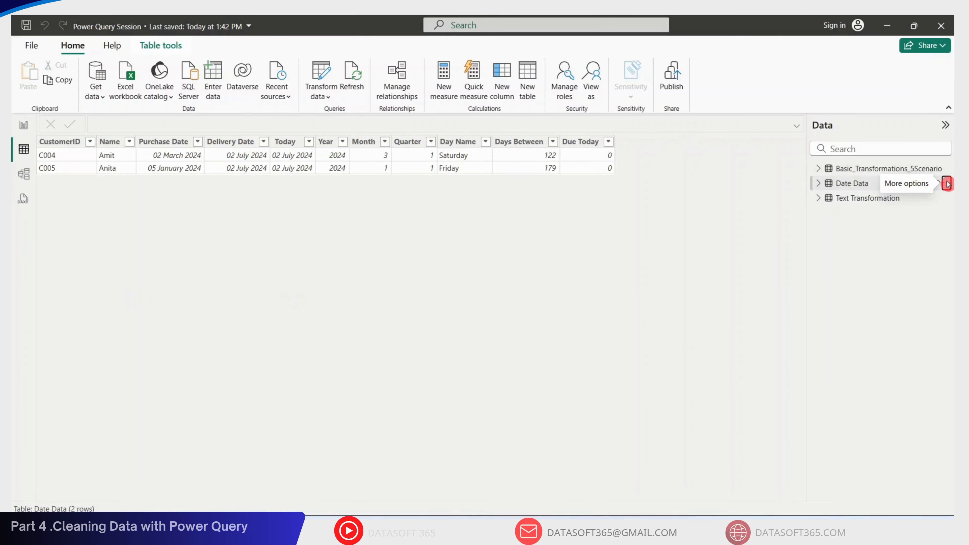
{"action": "left_click", "coordinate": [947, 183]}
{"action": "left_click", "coordinate": [885, 231]}
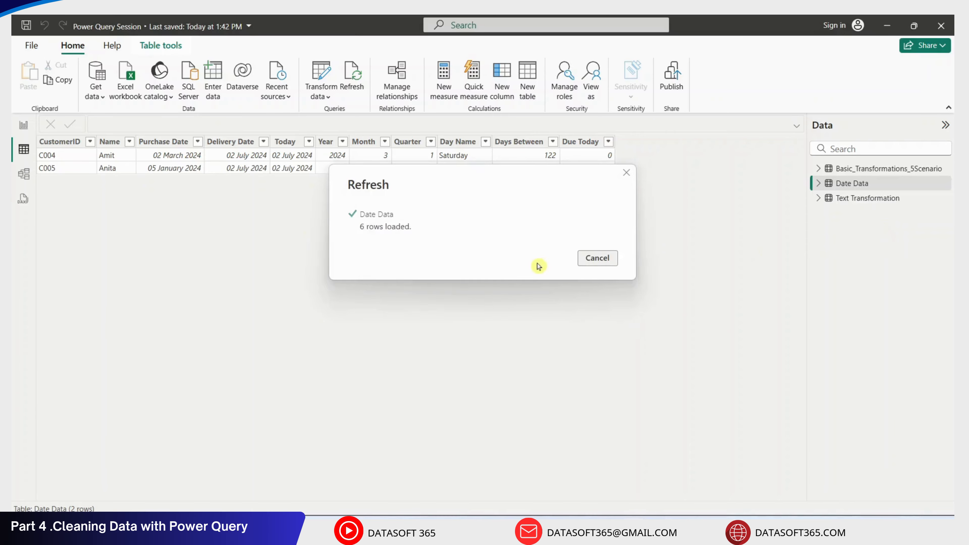
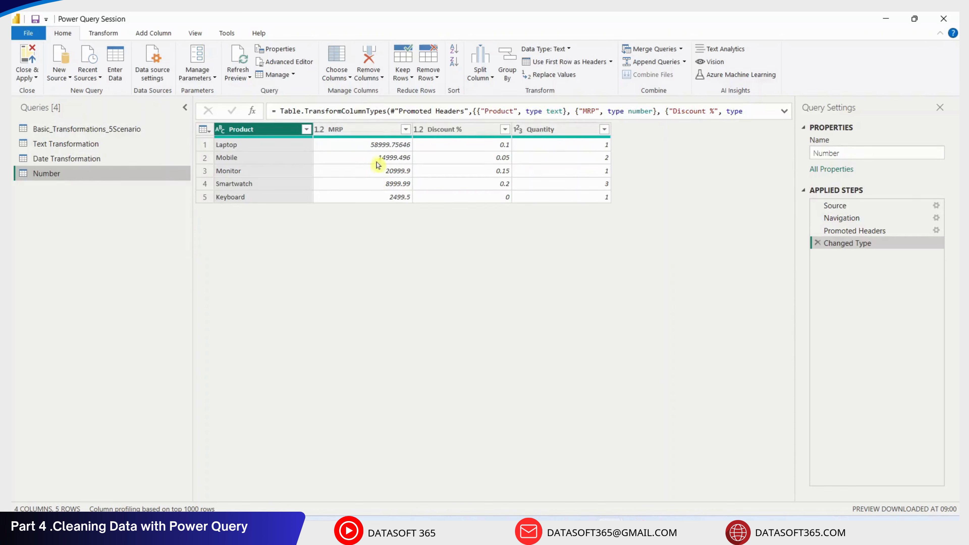
Change the MRP column of the Number query to Fixed decimal number, replacing the existing type conversion
{"action": "left_click", "coordinate": [373, 134]}
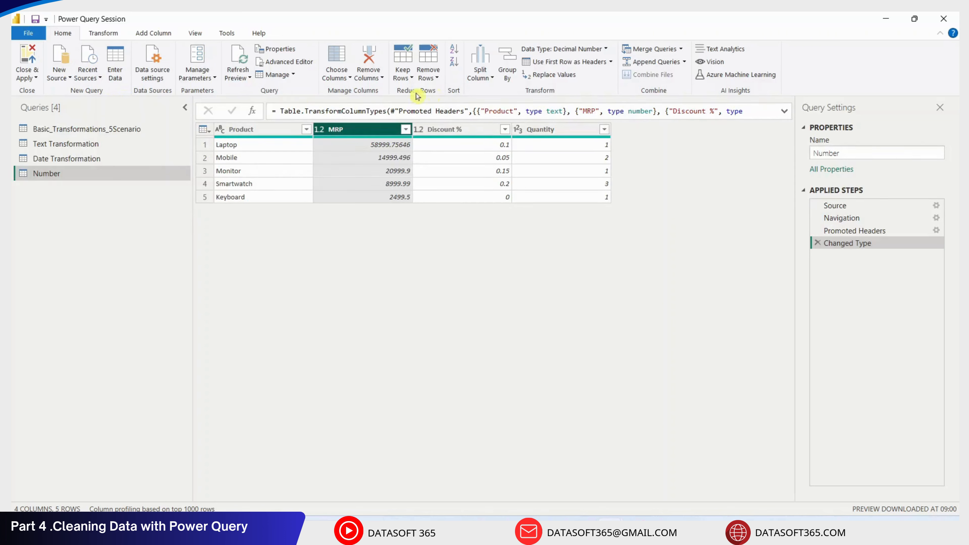
{"action": "left_click", "coordinate": [115, 35]}
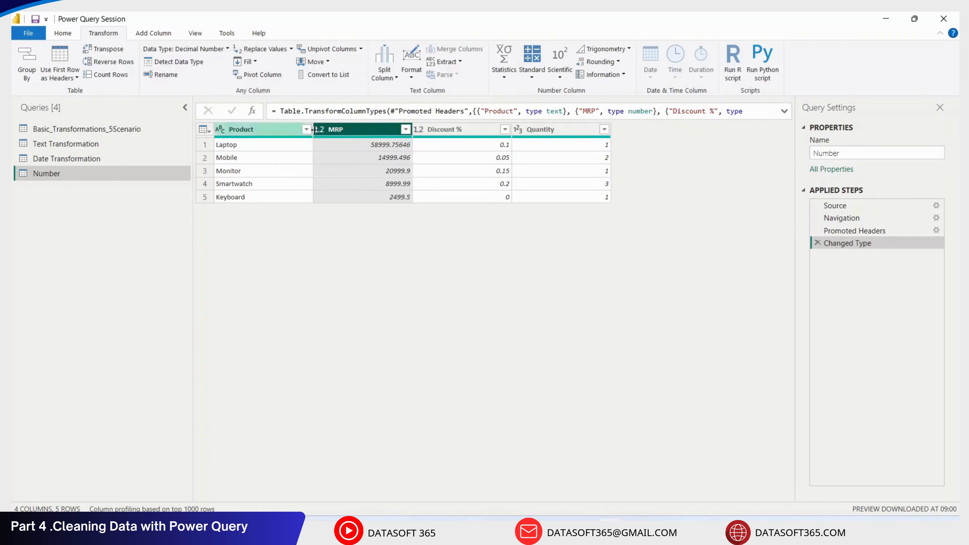
{"action": "left_click", "coordinate": [224, 54]}
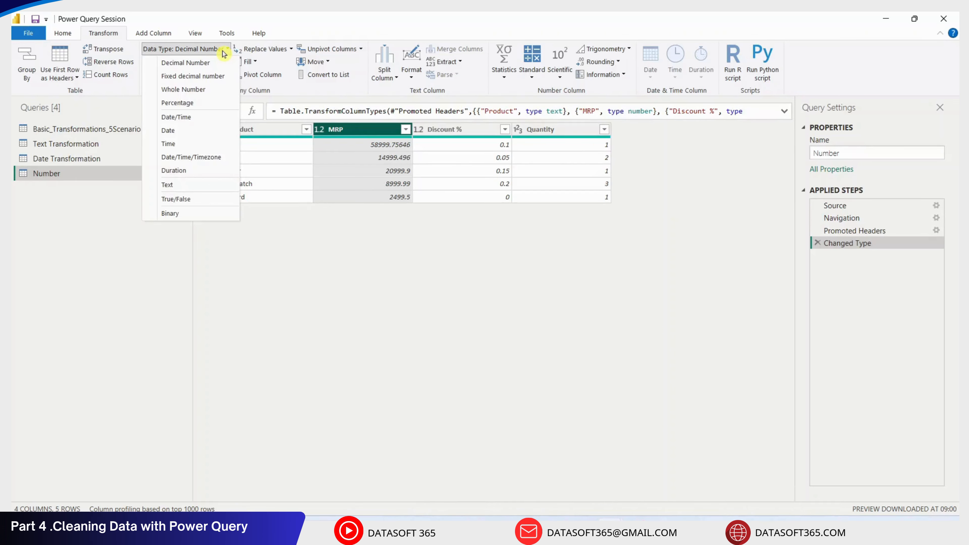
{"action": "left_click", "coordinate": [211, 77]}
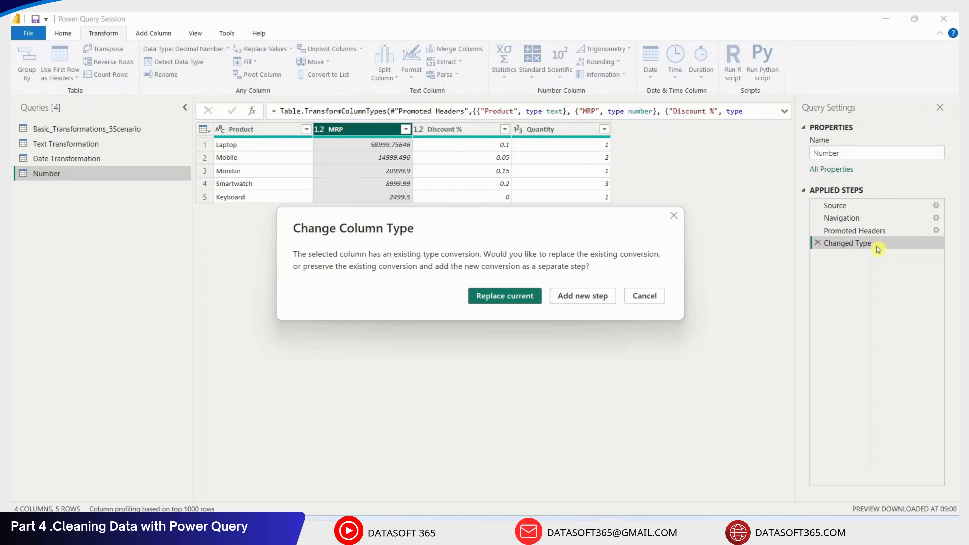
{"action": "left_click", "coordinate": [499, 296]}
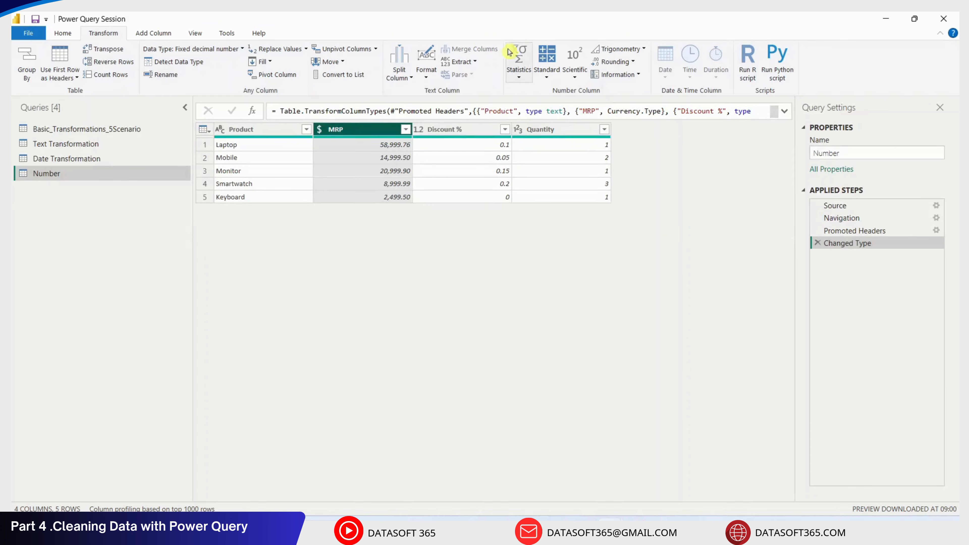
{"action": "left_click", "coordinate": [519, 80]}
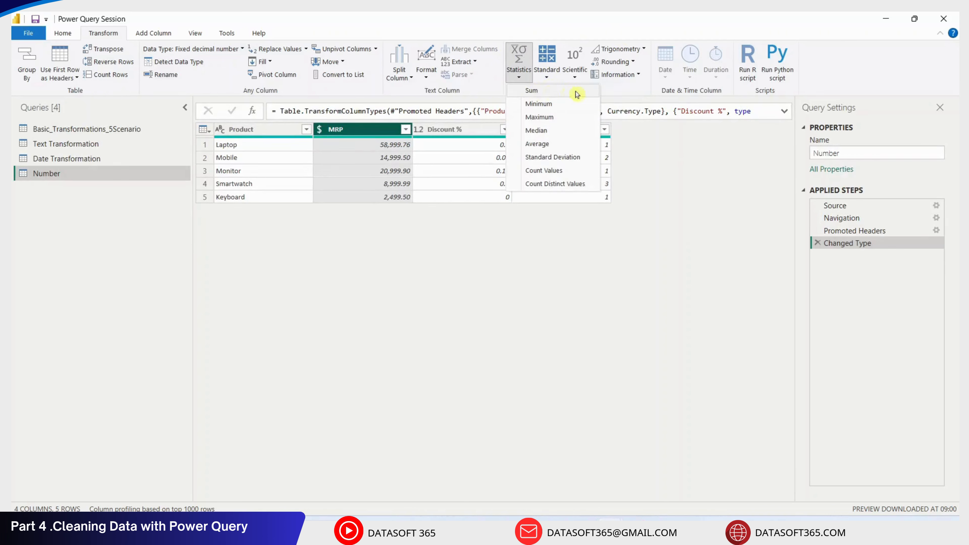
{"action": "left_click", "coordinate": [640, 92]}
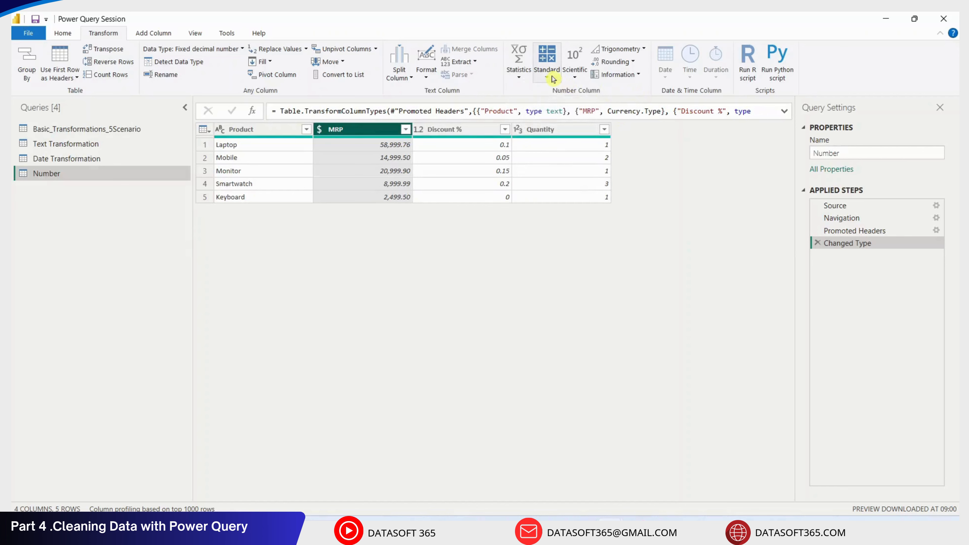
{"action": "left_click", "coordinate": [552, 78]}
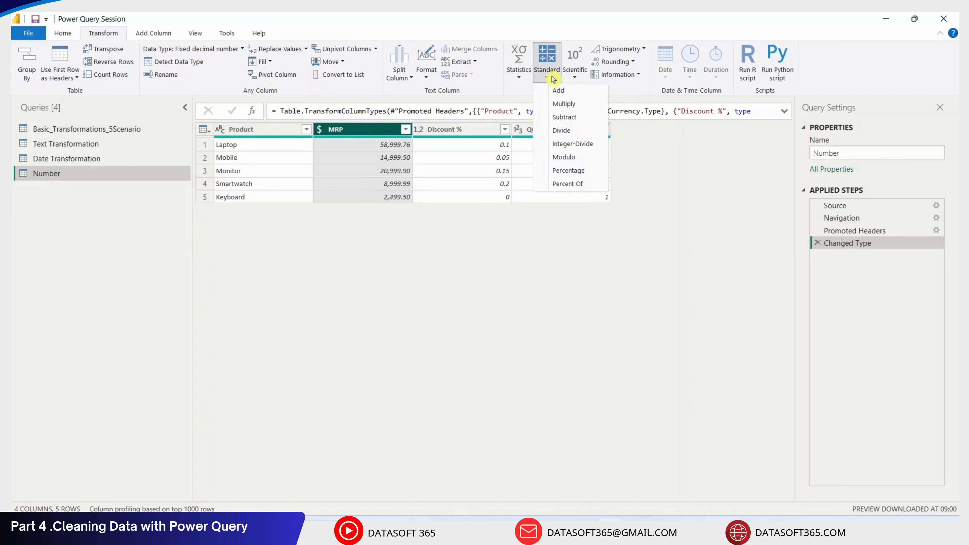
{"action": "left_click", "coordinate": [633, 92]}
{"action": "left_click", "coordinate": [580, 78]}
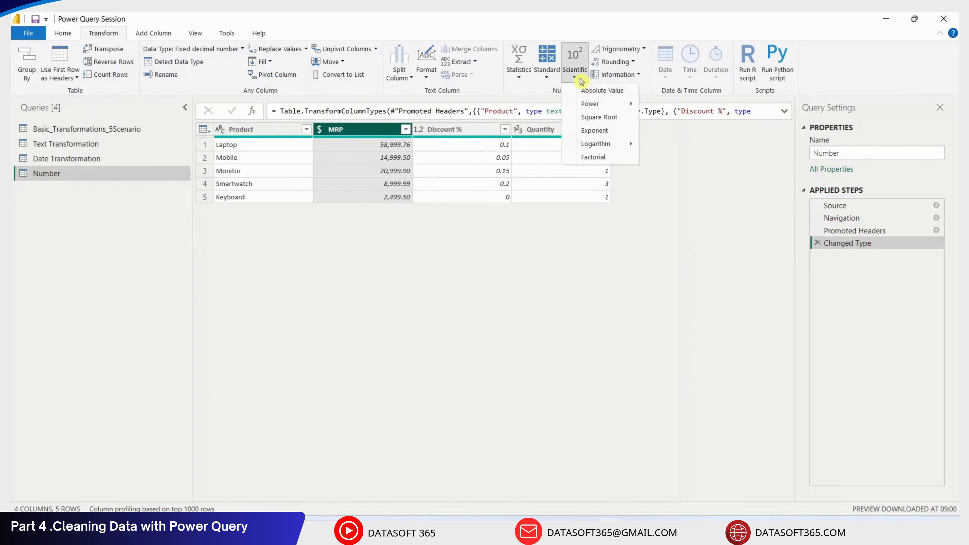
{"action": "left_click", "coordinate": [652, 91]}
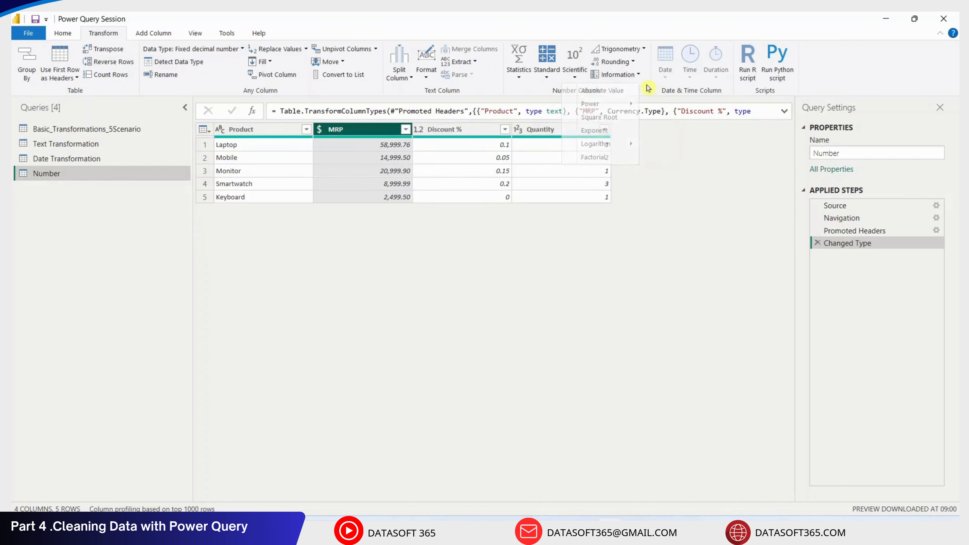
Round the MRP values up and change the column's data type to Whole Number
{"action": "left_click", "coordinate": [631, 64]}
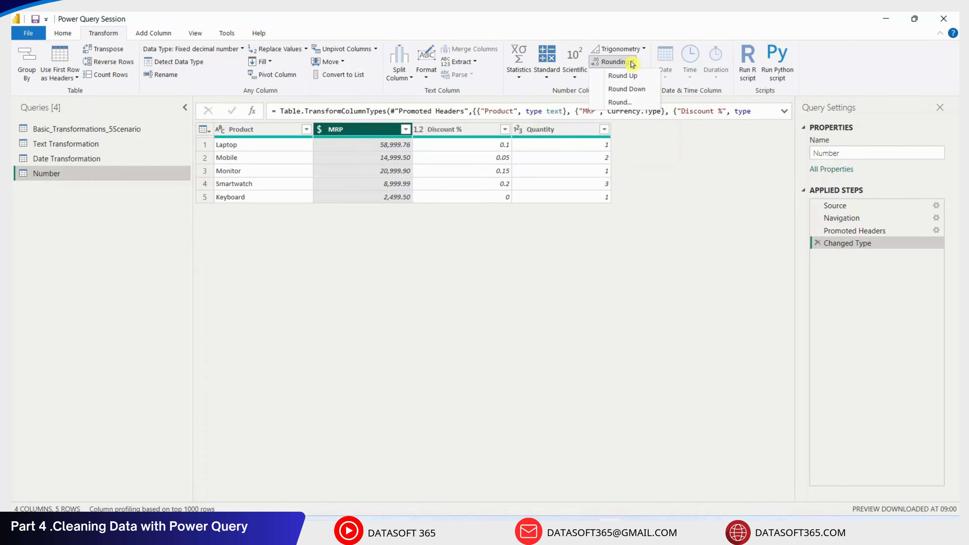
{"action": "left_click", "coordinate": [634, 76]}
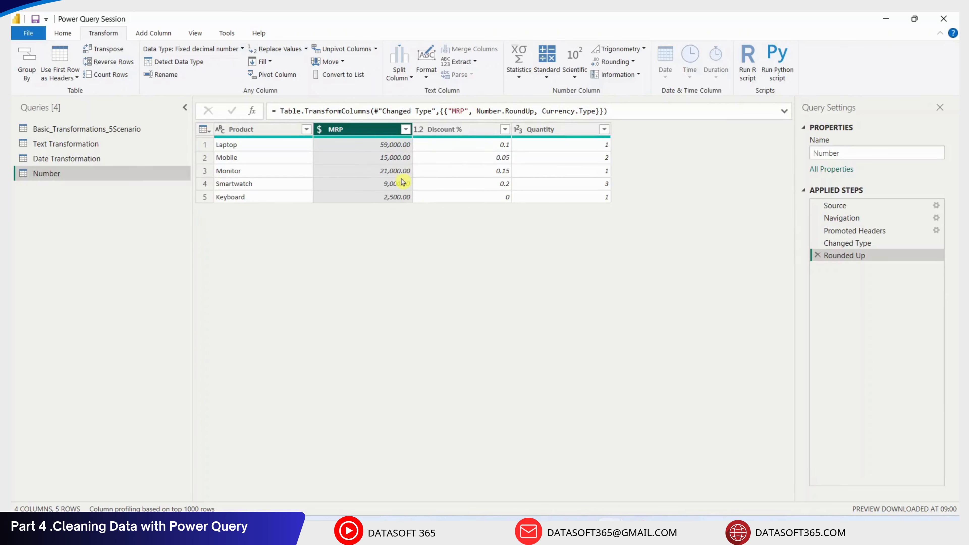
{"action": "left_click", "coordinate": [231, 49]}
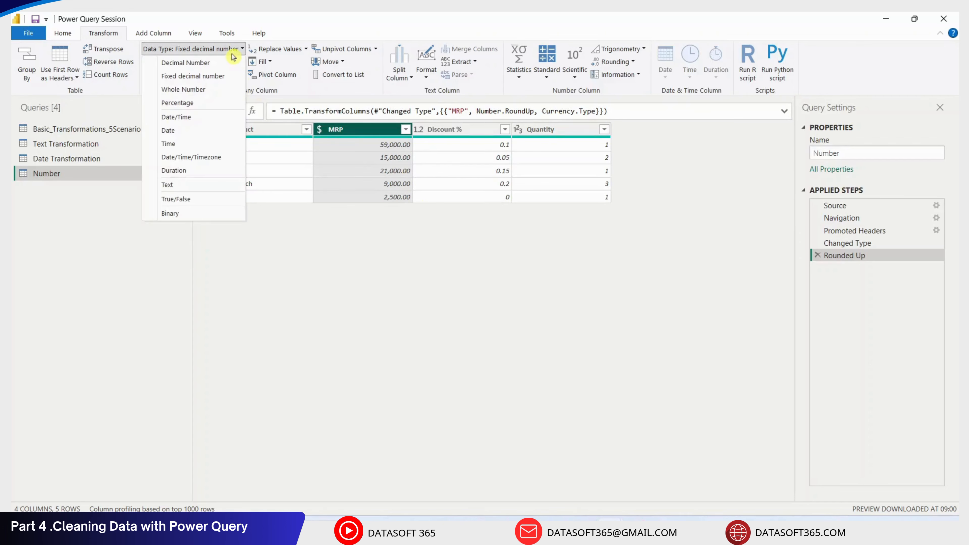
{"action": "left_click", "coordinate": [213, 88]}
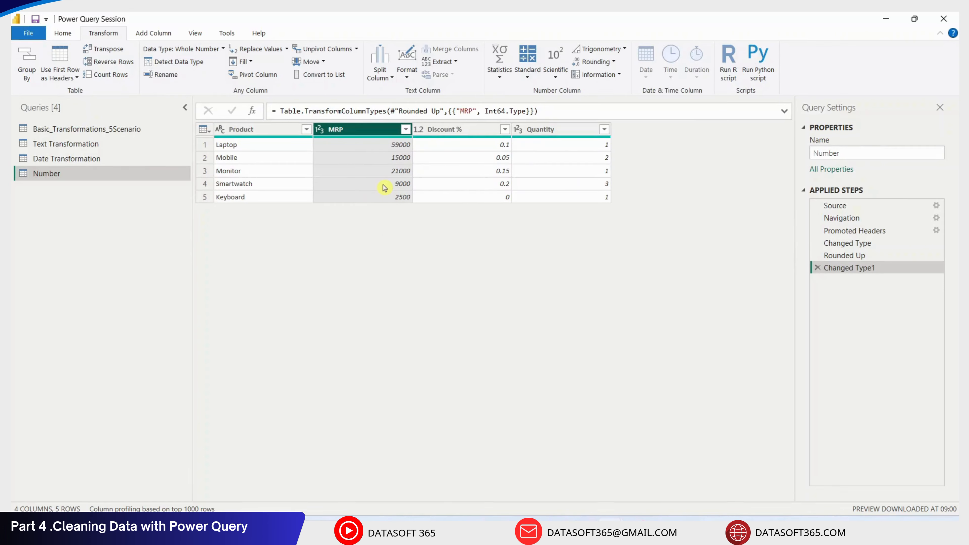
Change the data type of the Discount % column to Percentage
{"action": "left_click", "coordinate": [457, 131]}
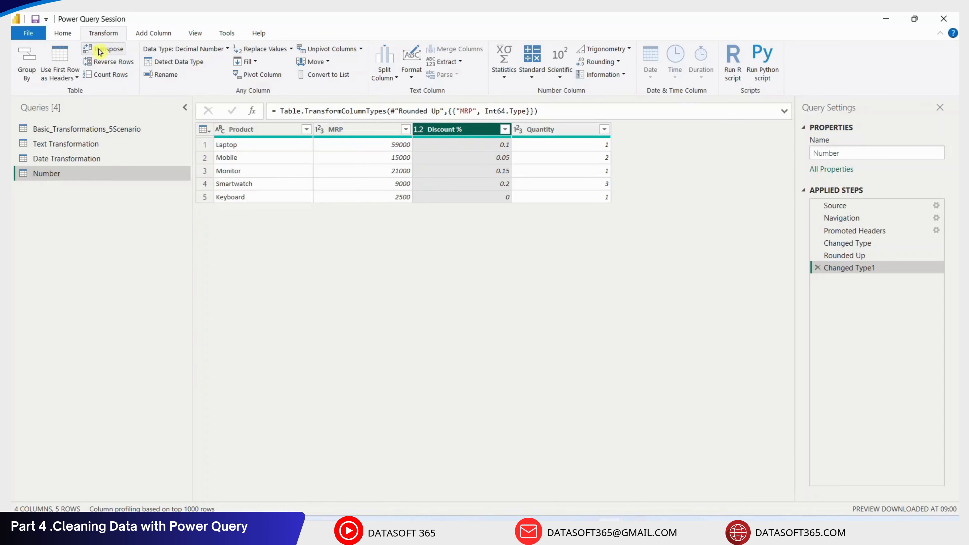
{"action": "left_click", "coordinate": [216, 48]}
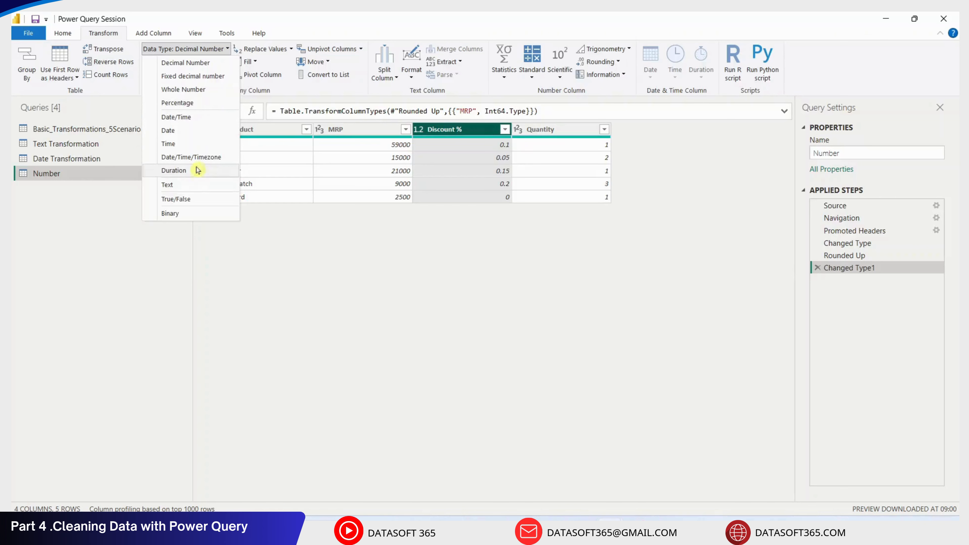
{"action": "left_click", "coordinate": [181, 104]}
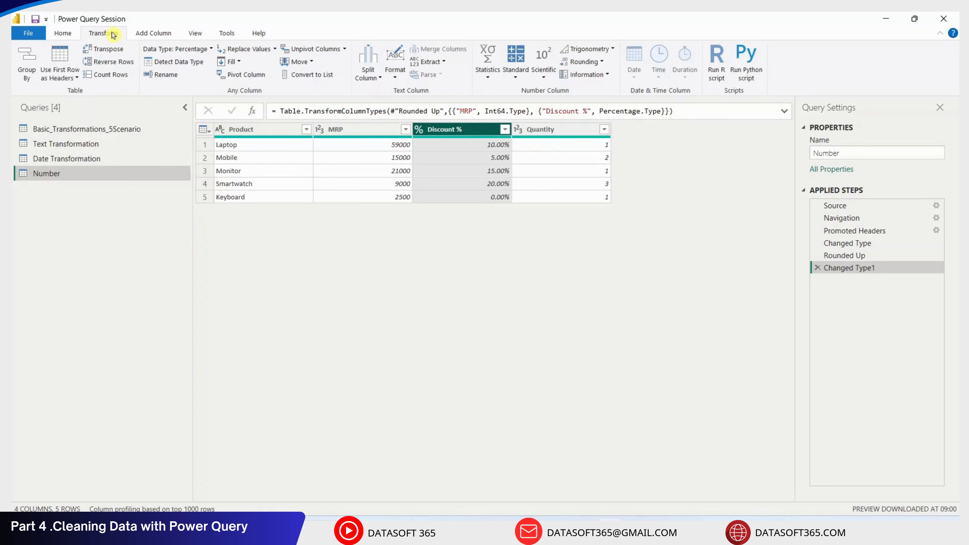
Add a custom column to the Number query with the formula [MRP]*[#"Discount %"]
{"action": "left_click", "coordinate": [158, 39]}
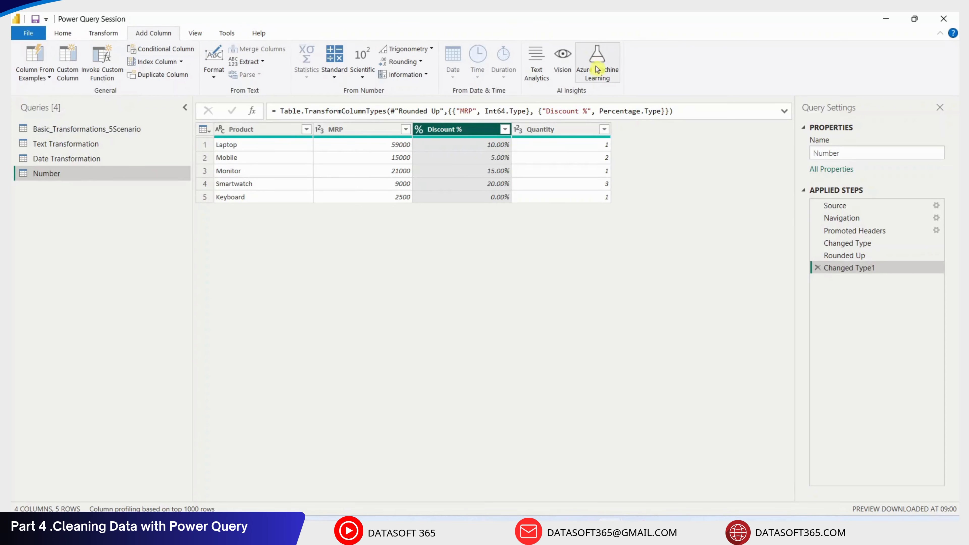
{"action": "left_click", "coordinate": [72, 58]}
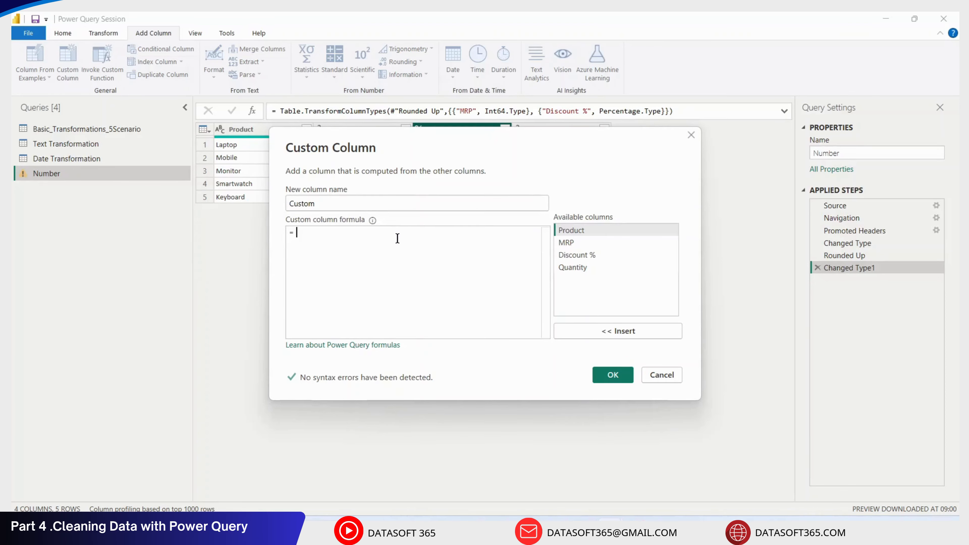
{"action": "double_click", "coordinate": [567, 244]}
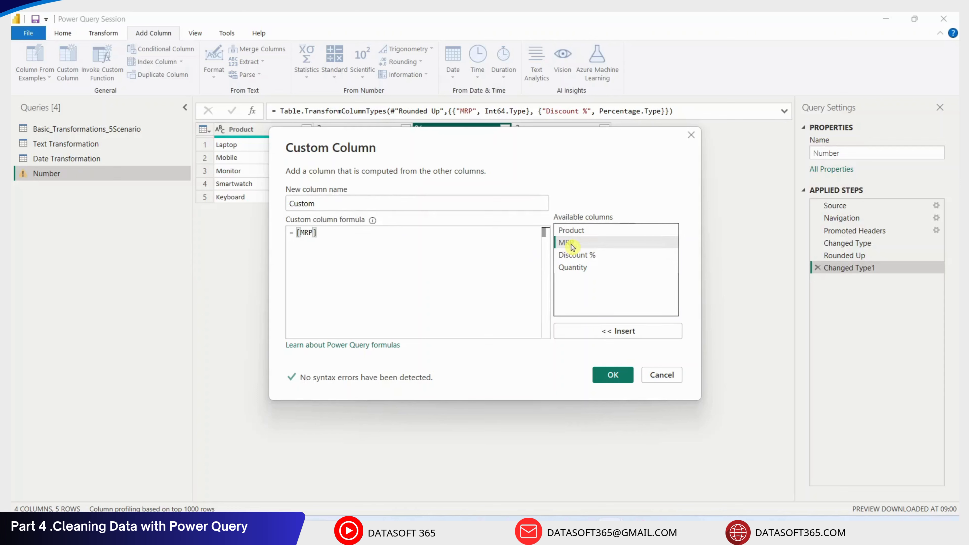
{"action": "type", "text": "*"}
{"action": "double_click", "coordinate": [600, 254]}
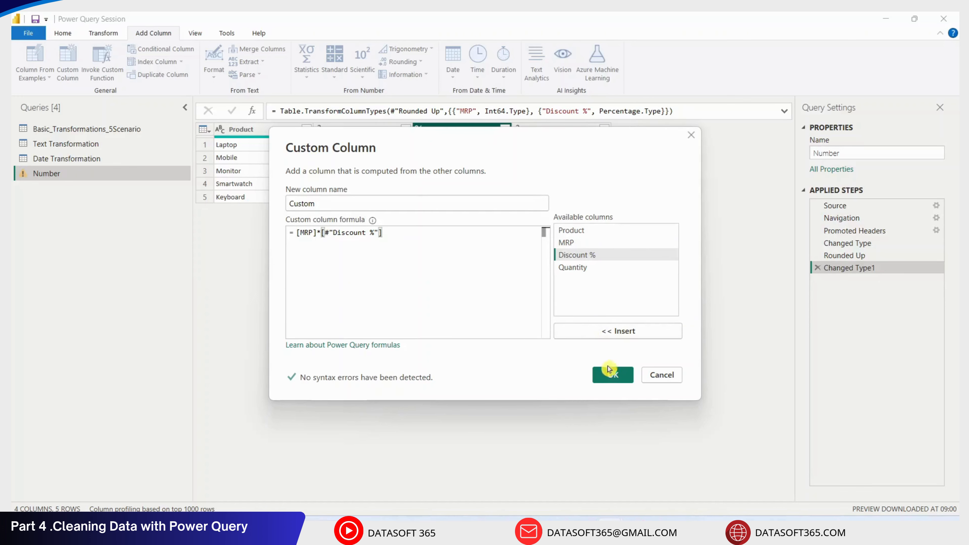
{"action": "left_click", "coordinate": [614, 374]}
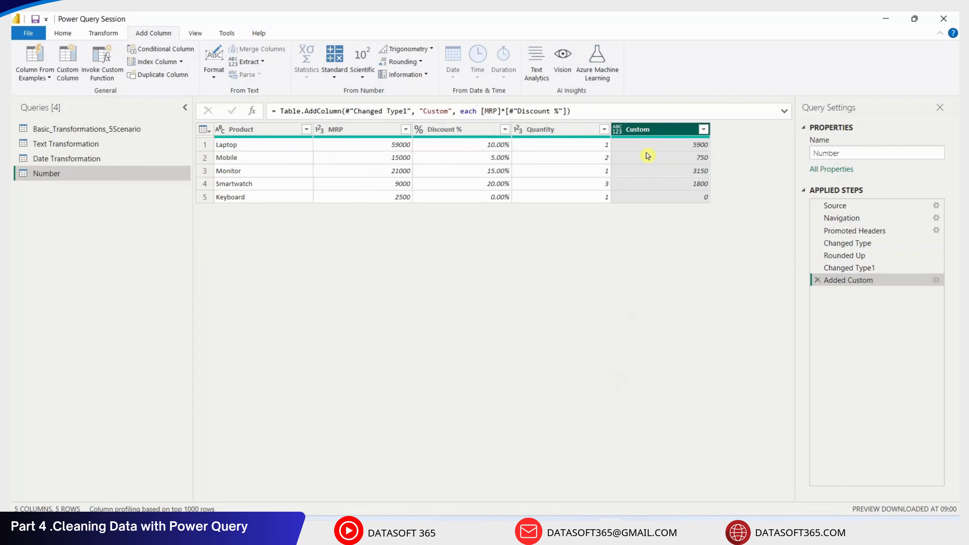
Rename the new Custom column of the Number query to Discount Amount
{"action": "double_click", "coordinate": [639, 131]}
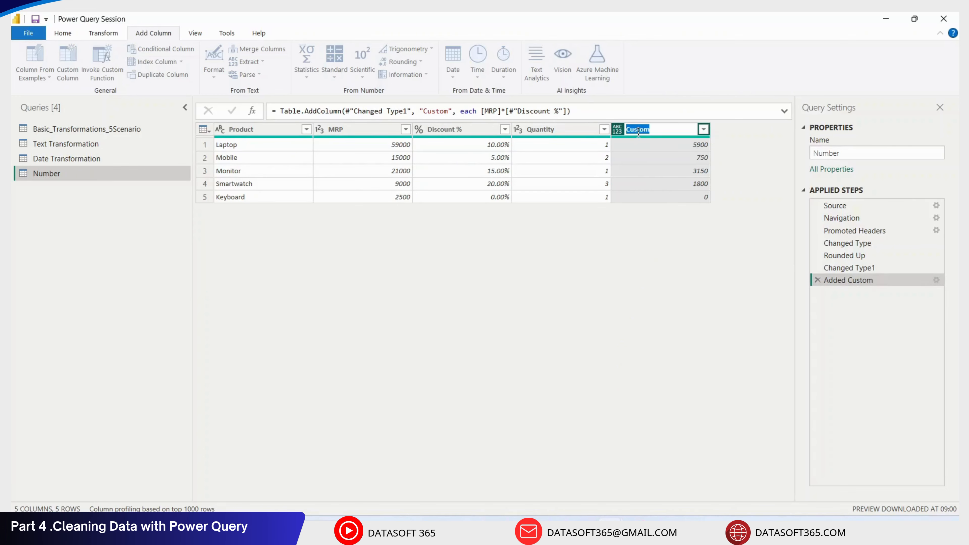
{"action": "type", "text": "Discount Amount"}
{"action": "left_click", "coordinate": [737, 155]}
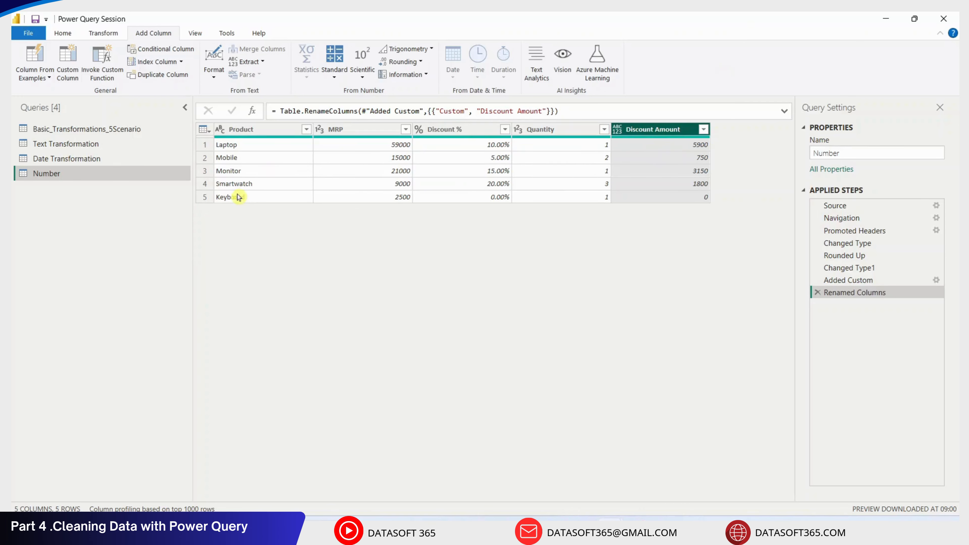
Add a custom column to the Number query with the formula [MRP]-[Discount Amount]
{"action": "left_click", "coordinate": [68, 61]}
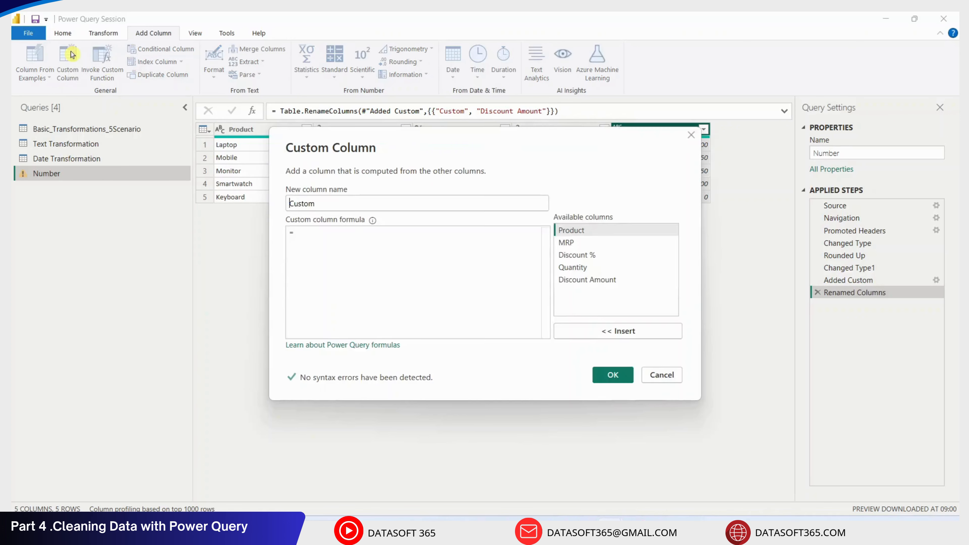
{"action": "double_click", "coordinate": [581, 247]}
{"action": "type", "text": "-"}
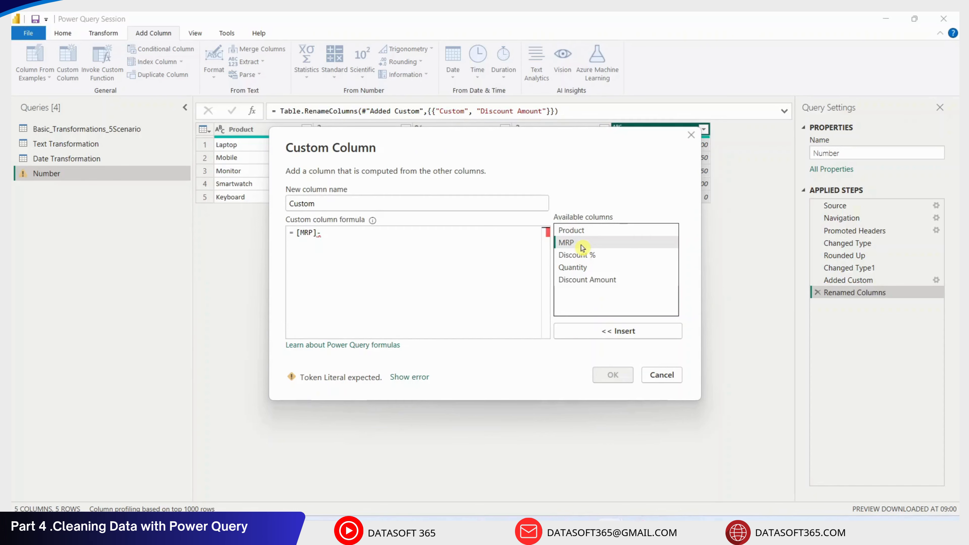
{"action": "double_click", "coordinate": [600, 282]}
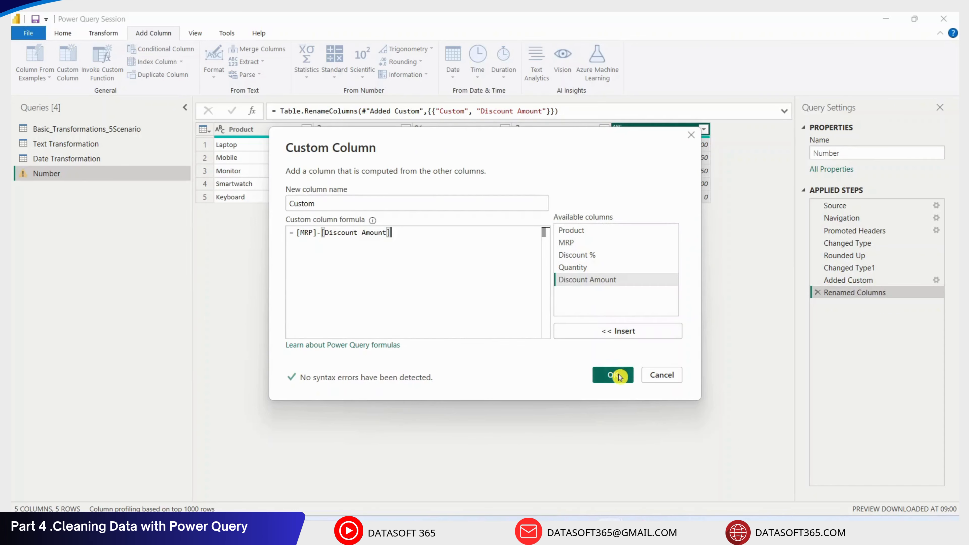
{"action": "left_click", "coordinate": [618, 375]}
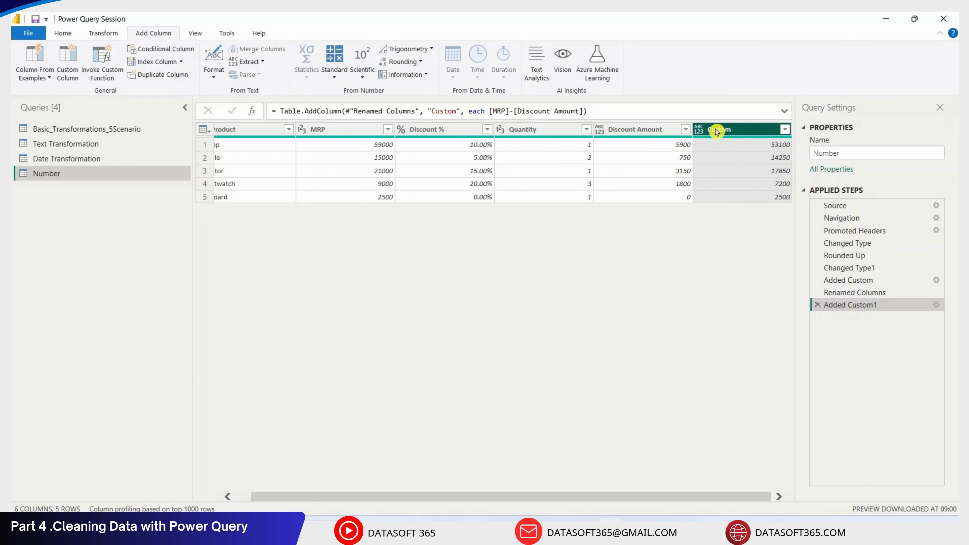
Rename the custom column that subtracts the discount amount from MRP to Net Price
{"action": "double_click", "coordinate": [723, 128]}
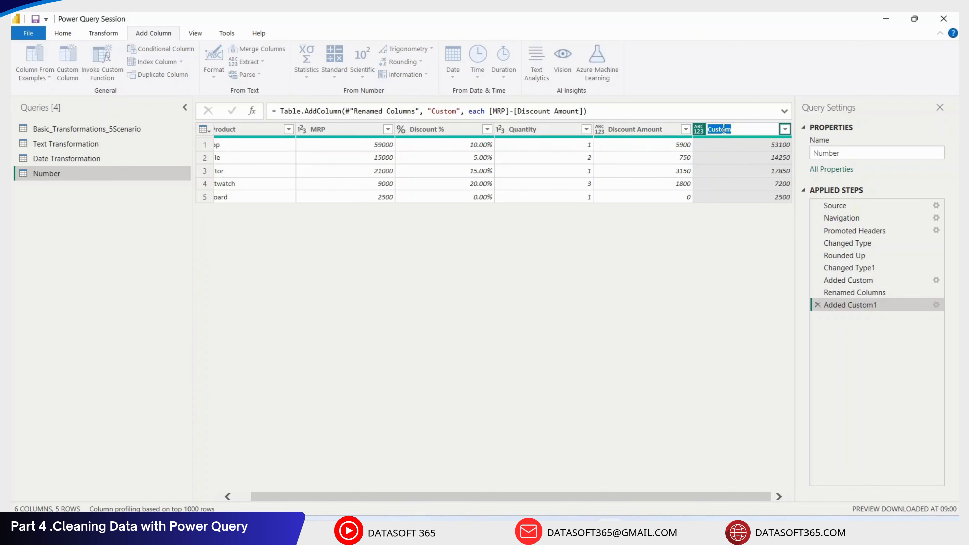
{"action": "type", "text": "Net Price"}
{"action": "left_click", "coordinate": [755, 238]}
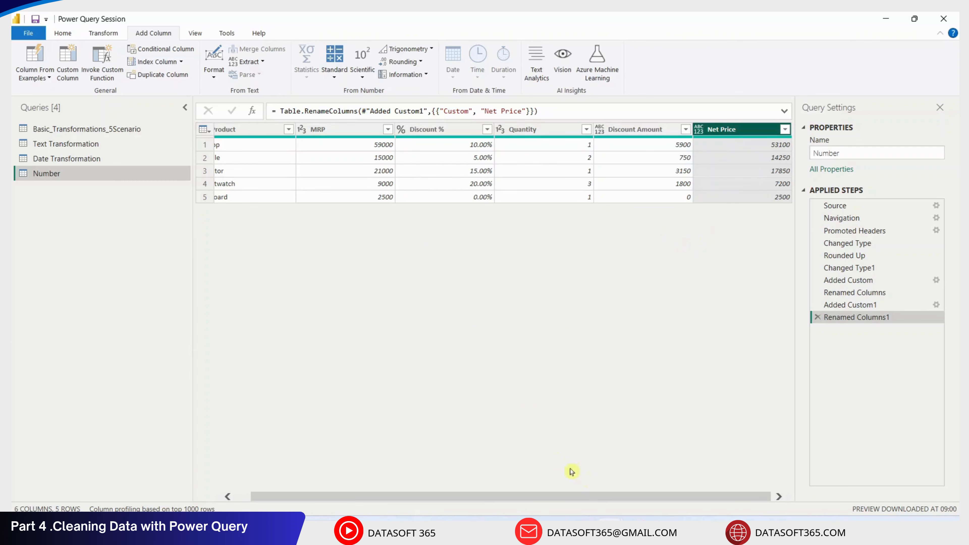
{"action": "left_click_drag", "start_coordinate": [613, 498], "coordinate": [551, 495]}
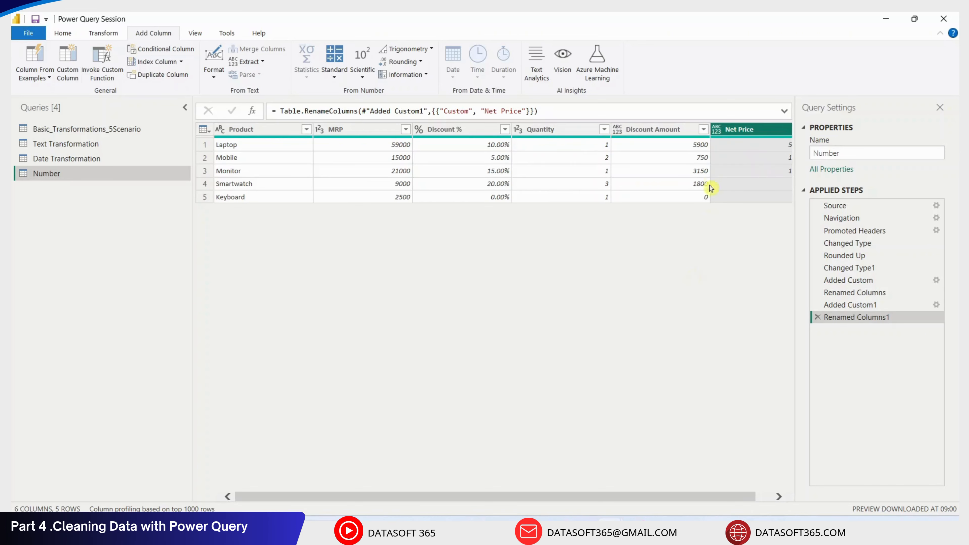
{"action": "left_click_drag", "start_coordinate": [683, 495], "coordinate": [735, 501]}
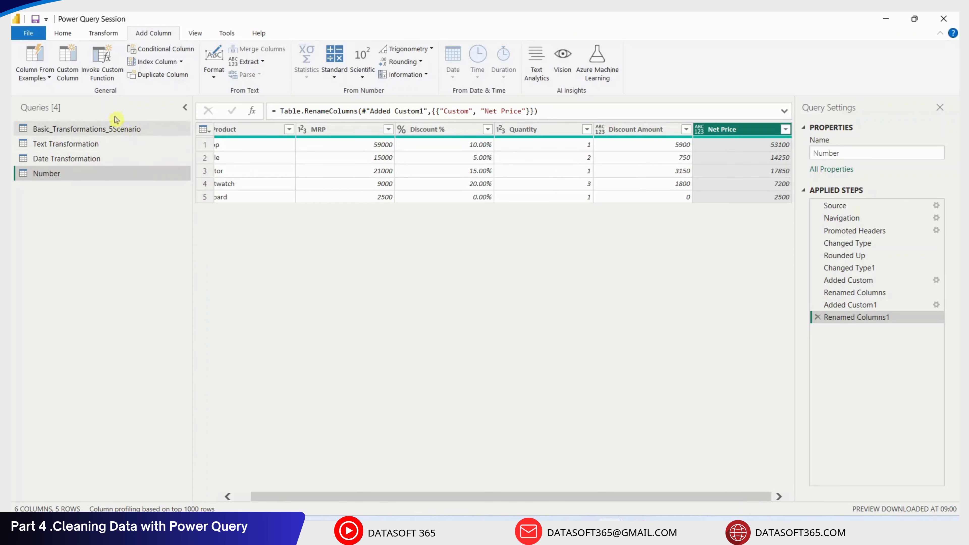
Add a custom column to the Number query with the formula [Net Price]*[Quantity]
{"action": "left_click", "coordinate": [74, 58]}
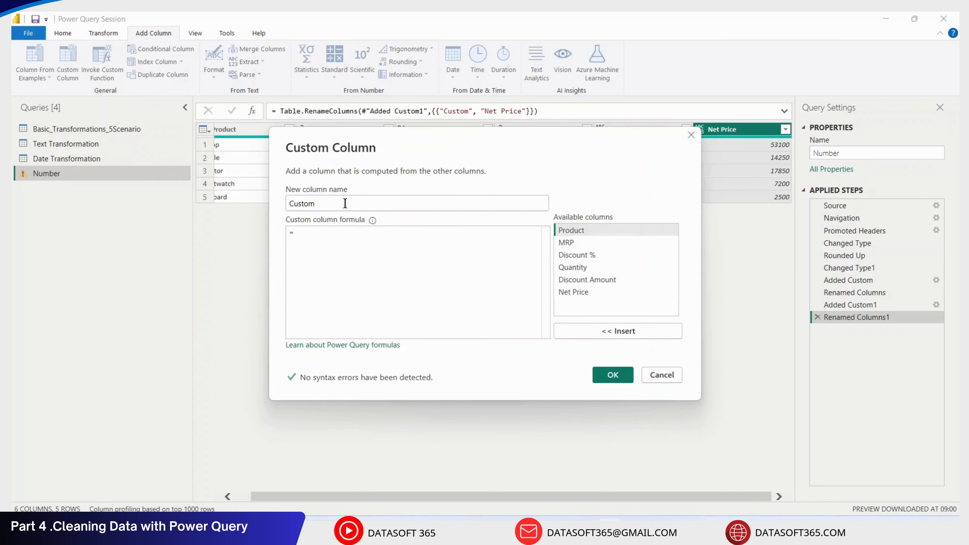
{"action": "left_click", "coordinate": [346, 234]}
{"action": "double_click", "coordinate": [579, 243]}
{"action": "type", "text": "-"}
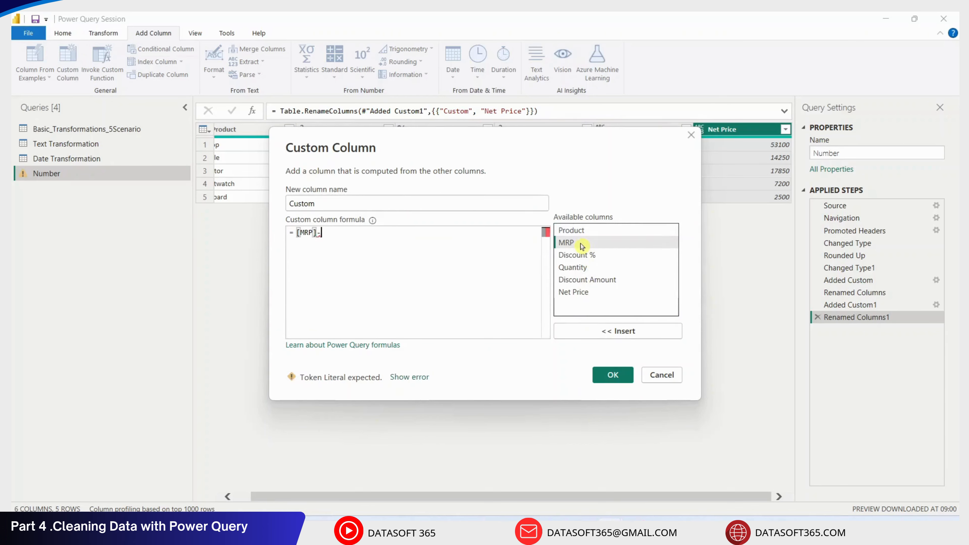
{"action": "key", "text": "BackSpace"}
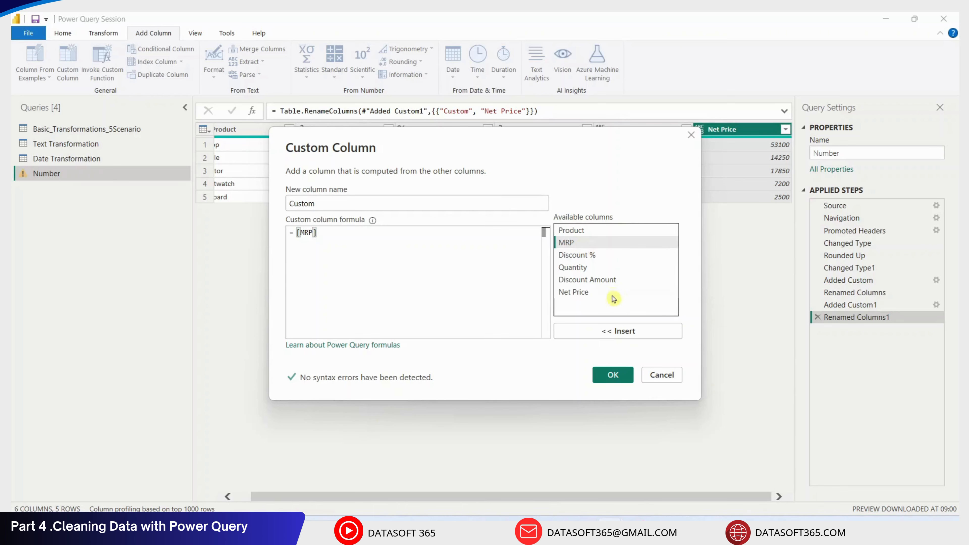
{"action": "double_click", "coordinate": [595, 293]}
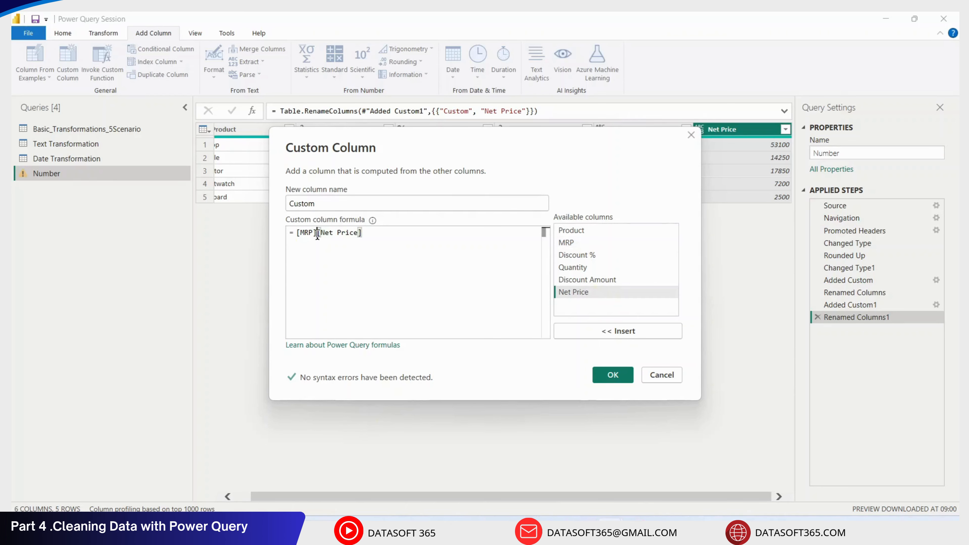
{"action": "left_click_drag", "start_coordinate": [317, 235], "coordinate": [309, 236]}
{"action": "key", "text": "BackSpace"}
{"action": "key", "text": "BackSpace"}
{"action": "key", "text": "BackSpace"}
{"action": "key", "text": "BackSpace"}
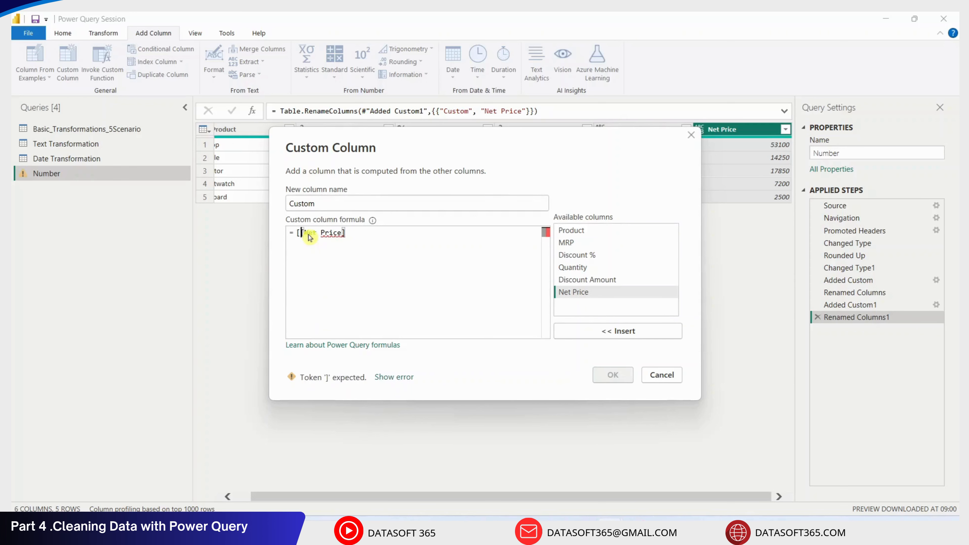
{"action": "left_click", "coordinate": [374, 232]}
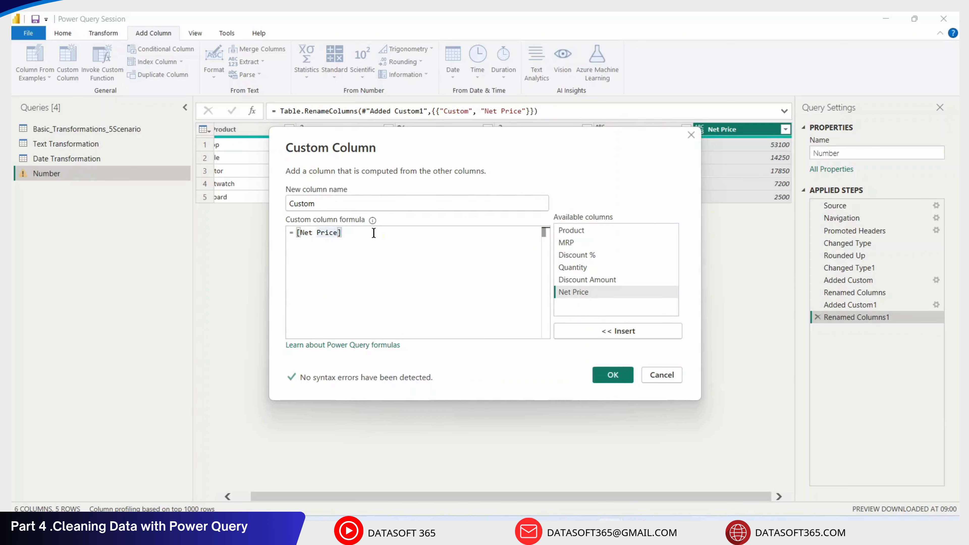
{"action": "type", "text": "*"}
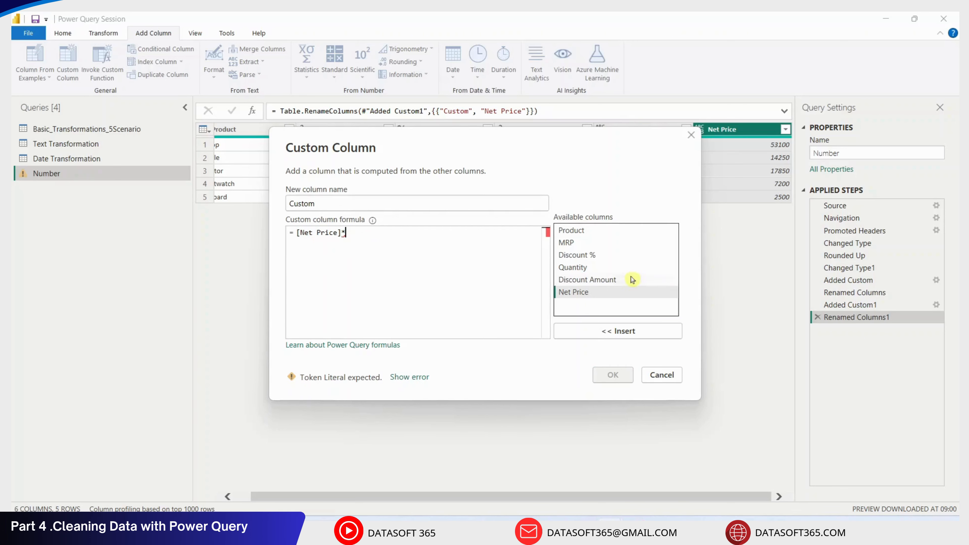
{"action": "double_click", "coordinate": [602, 267]}
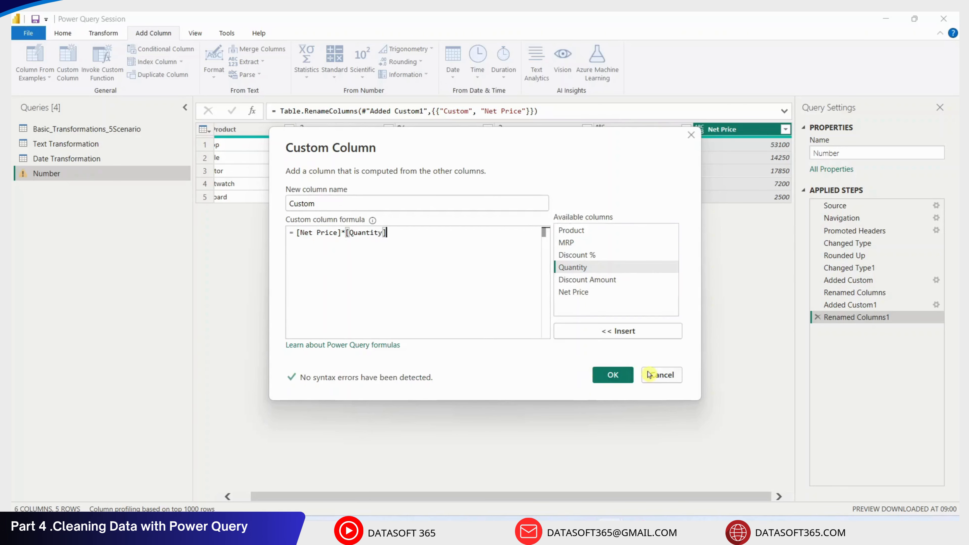
{"action": "left_click", "coordinate": [614, 374]}
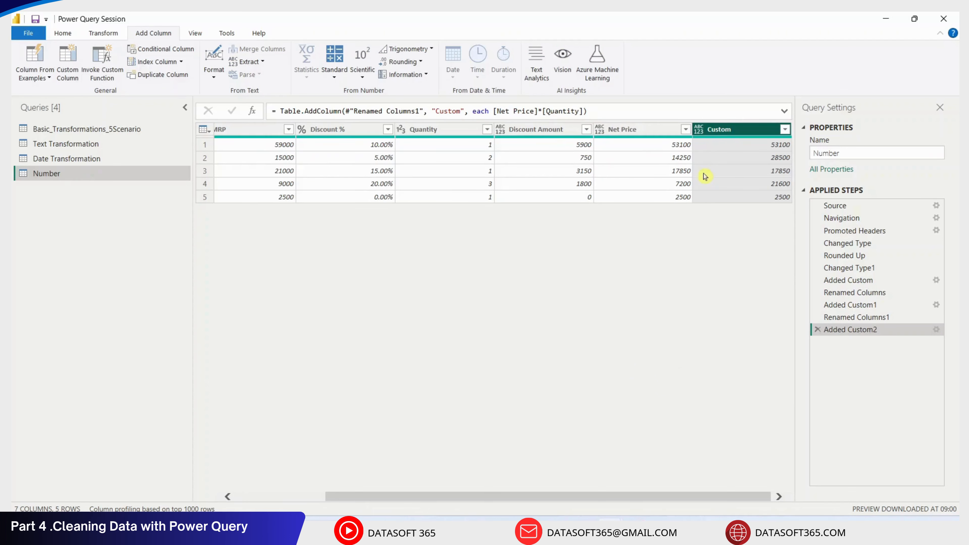
Rename the custom column that multiplies net price by quantity to Total Purchase Value
{"action": "double_click", "coordinate": [721, 130]}
{"action": "type", "text": "Total Purchase Value"}
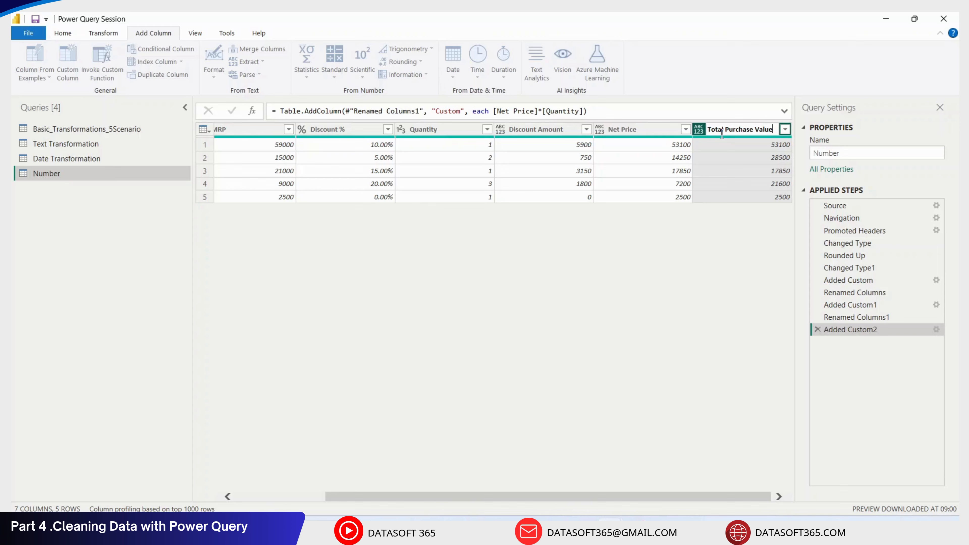
{"action": "key", "text": "Return"}
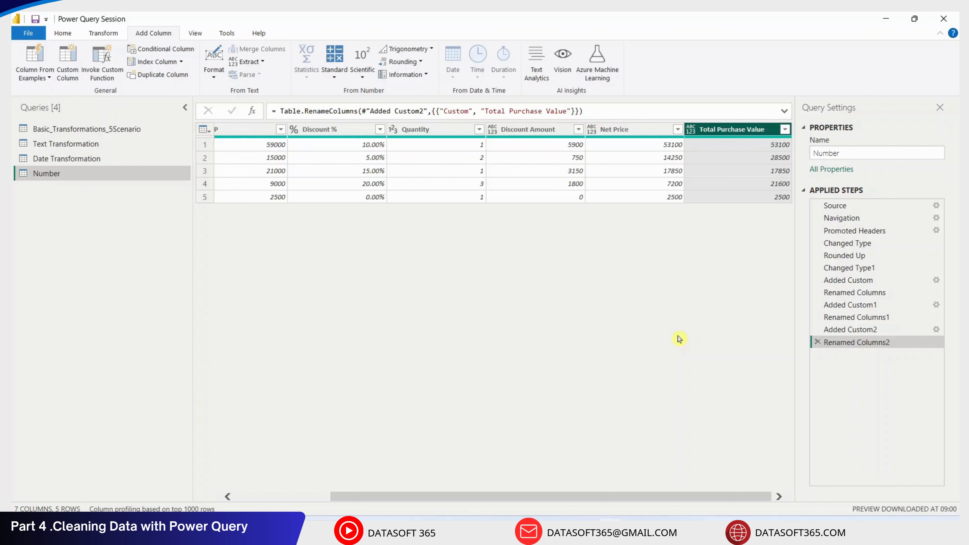
{"action": "left_click_drag", "start_coordinate": [700, 495], "coordinate": [656, 496]}
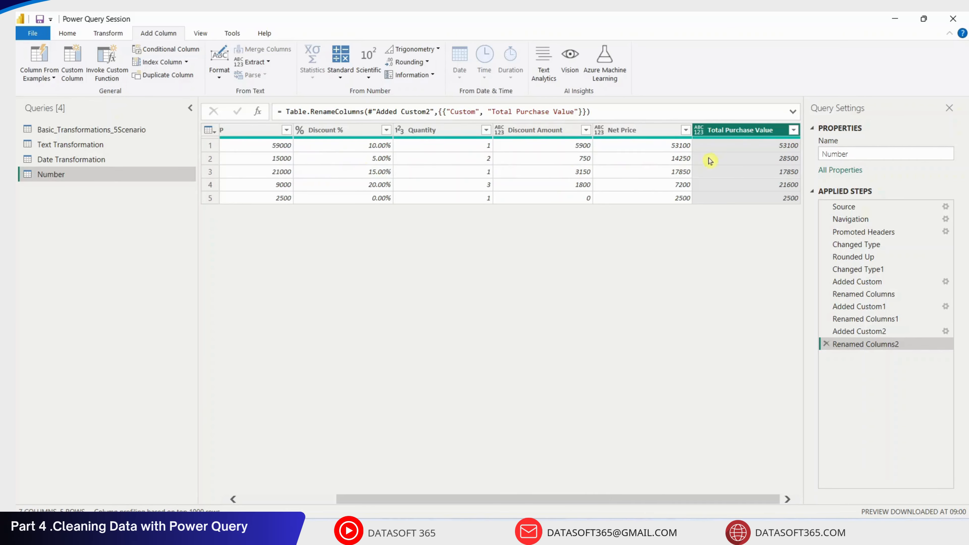
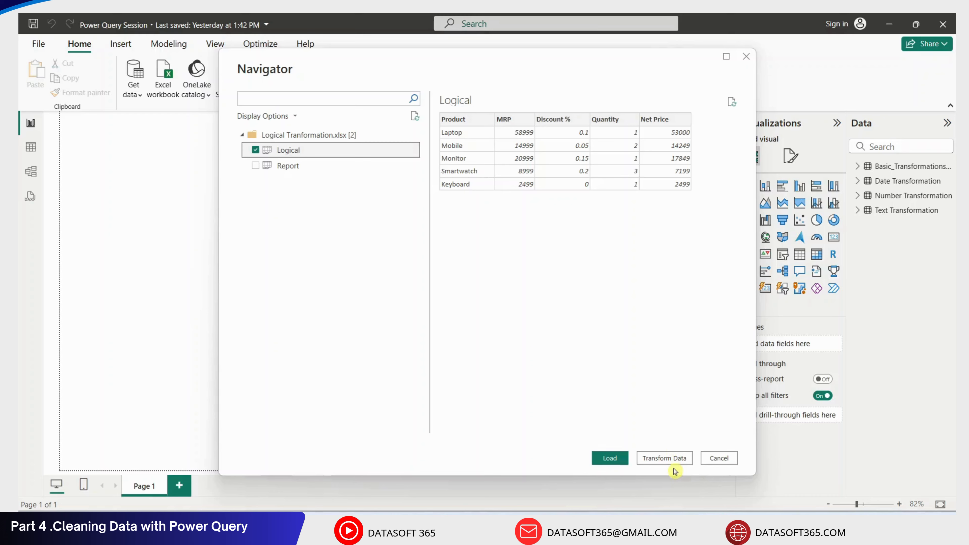
Open the selected Logical sheet of Logical Tranformation.xlsx in Power Query for transformation
{"action": "left_click", "coordinate": [676, 458]}
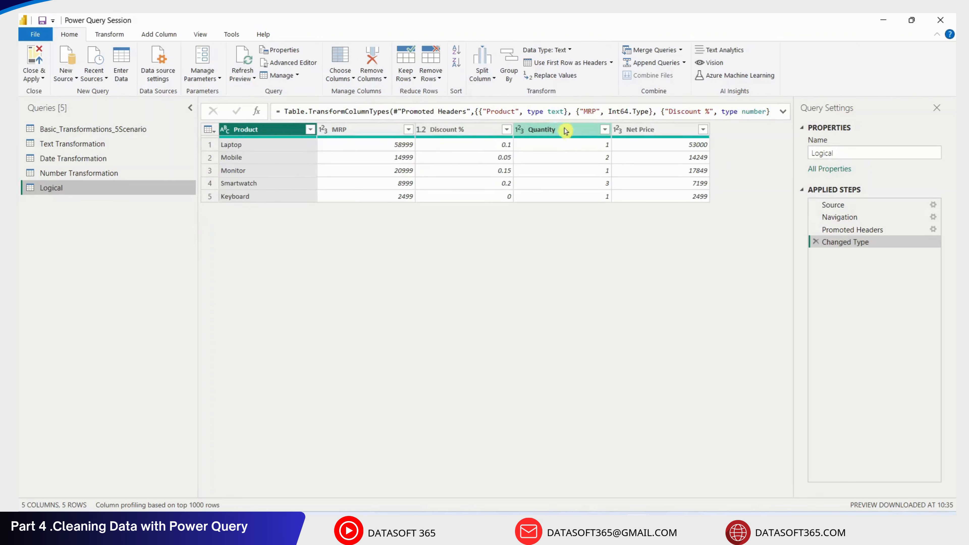
Change the data type of the Discount % column to Percentage, replacing the current type conversion
{"action": "left_click", "coordinate": [465, 129]}
{"action": "left_click", "coordinate": [109, 35]}
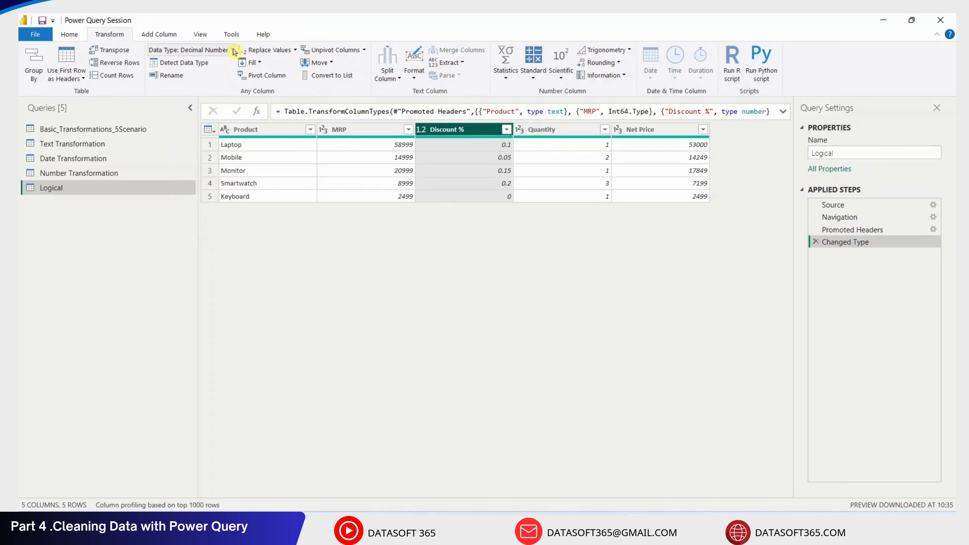
{"action": "left_click", "coordinate": [231, 50]}
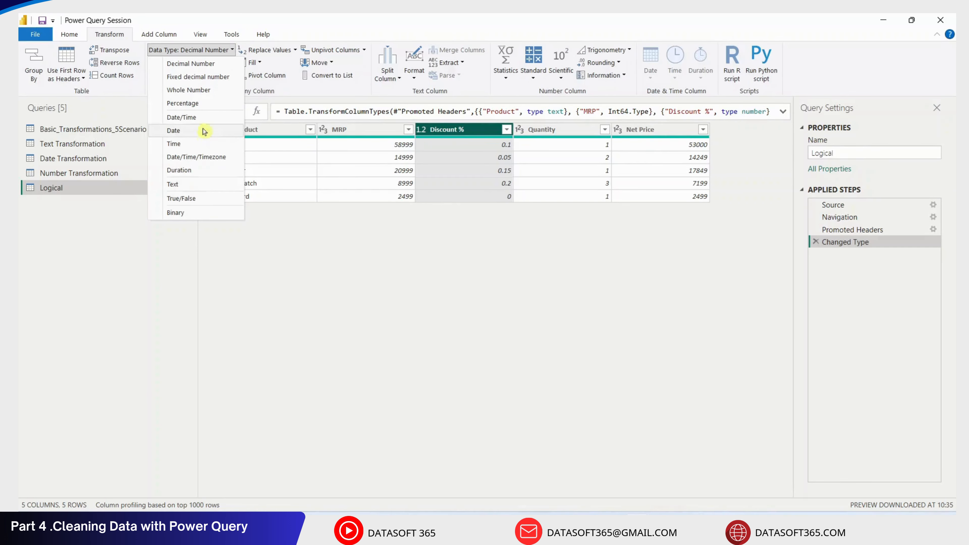
{"action": "left_click", "coordinate": [206, 103]}
{"action": "left_click", "coordinate": [522, 294]}
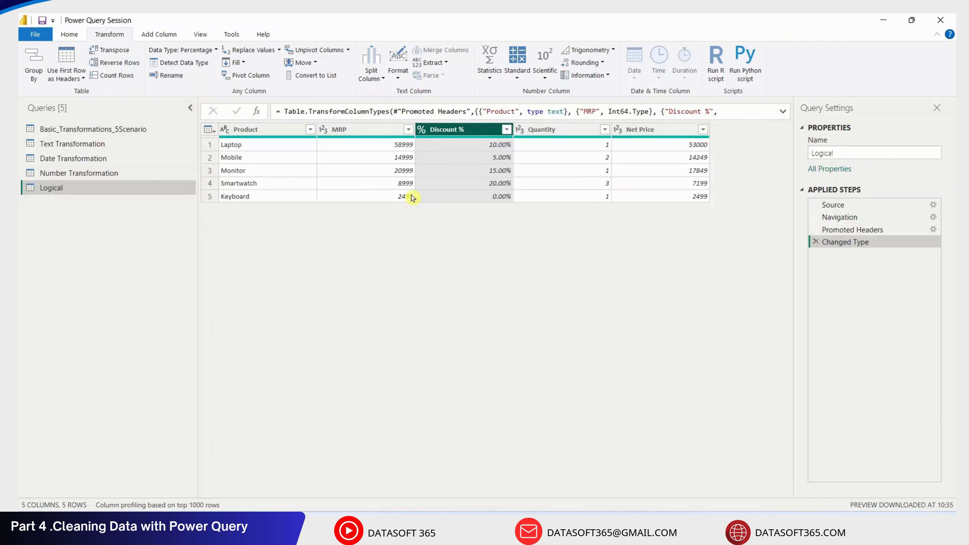
Start a conditional column with the condition that Net Price is greater than 20000
{"action": "left_click", "coordinate": [159, 34]}
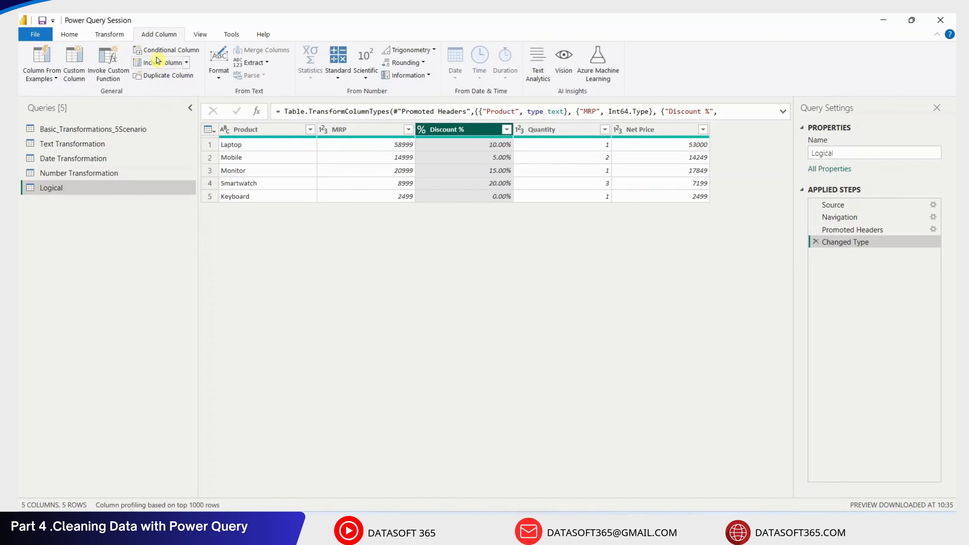
{"action": "left_click", "coordinate": [170, 52]}
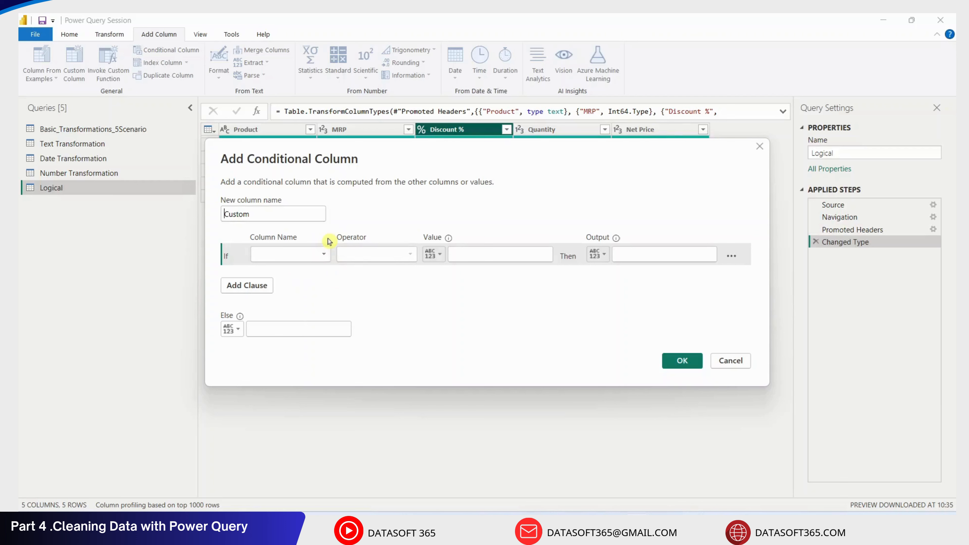
{"action": "left_click", "coordinate": [319, 255]}
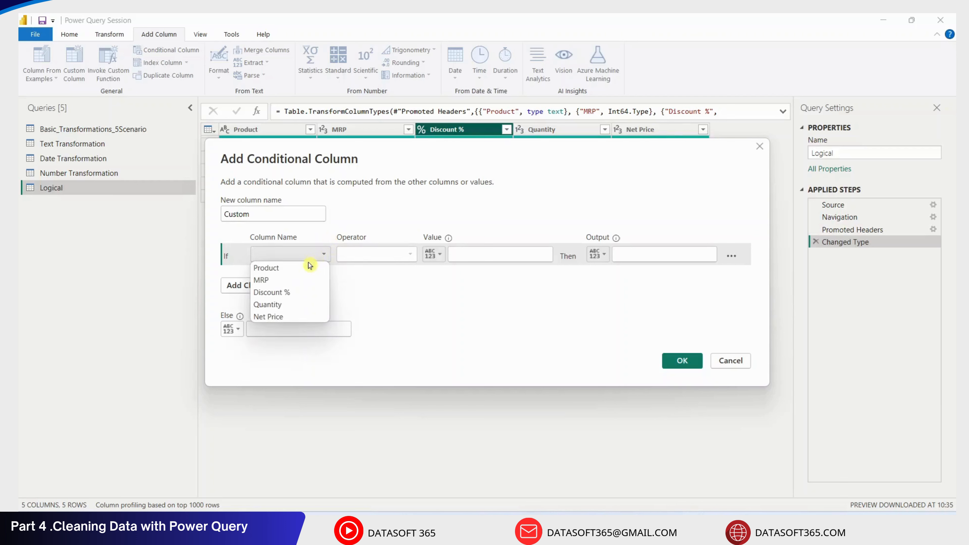
{"action": "left_click", "coordinate": [291, 316]}
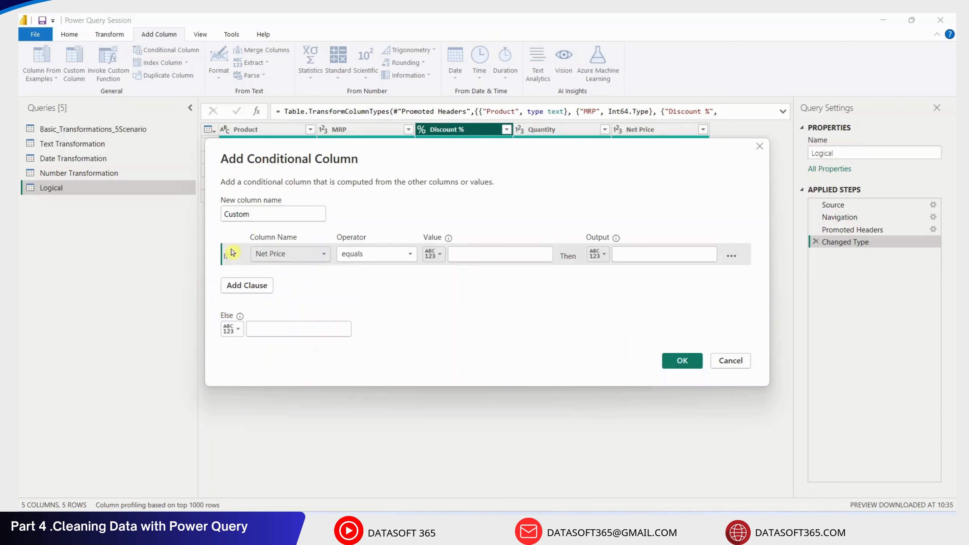
{"action": "left_click", "coordinate": [362, 255]}
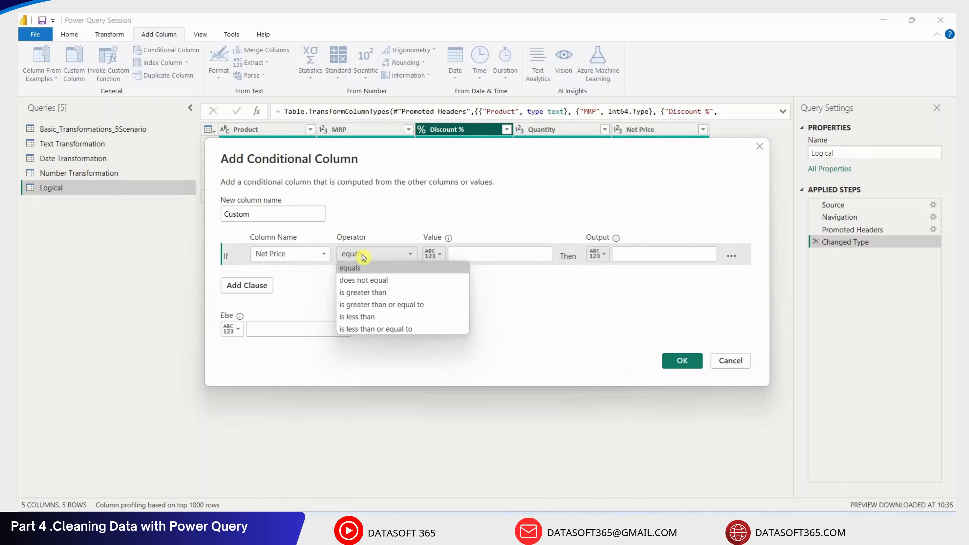
{"action": "left_click", "coordinate": [386, 293]}
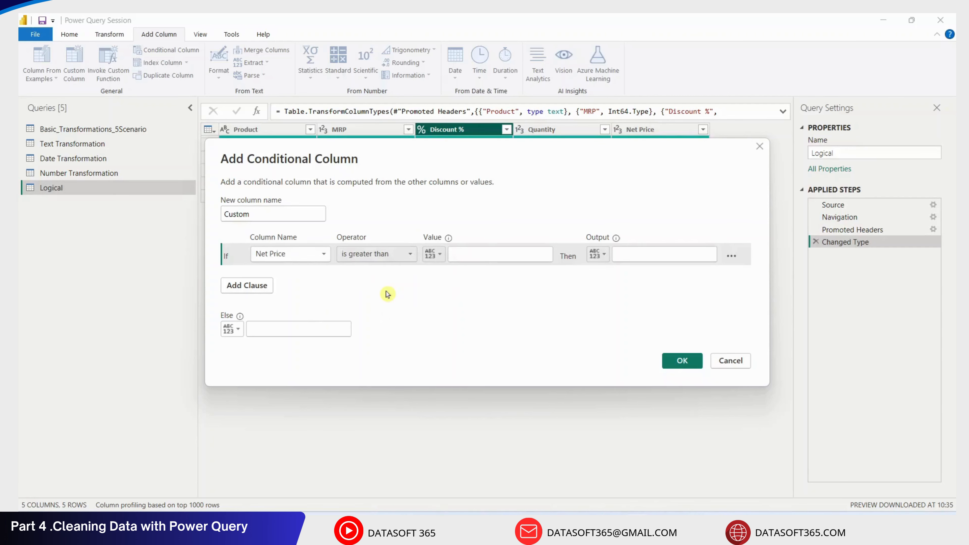
{"action": "left_click", "coordinate": [466, 257]}
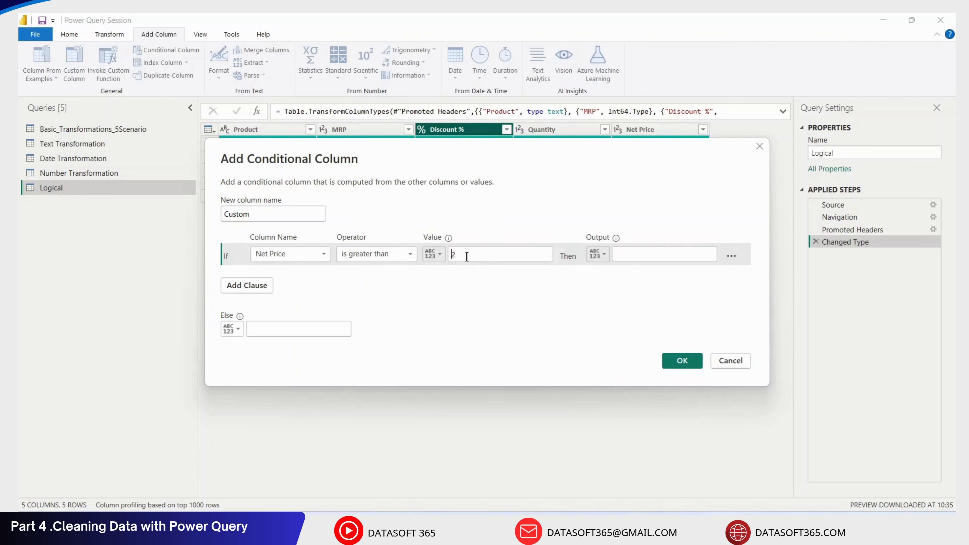
{"action": "type", "text": "2"}
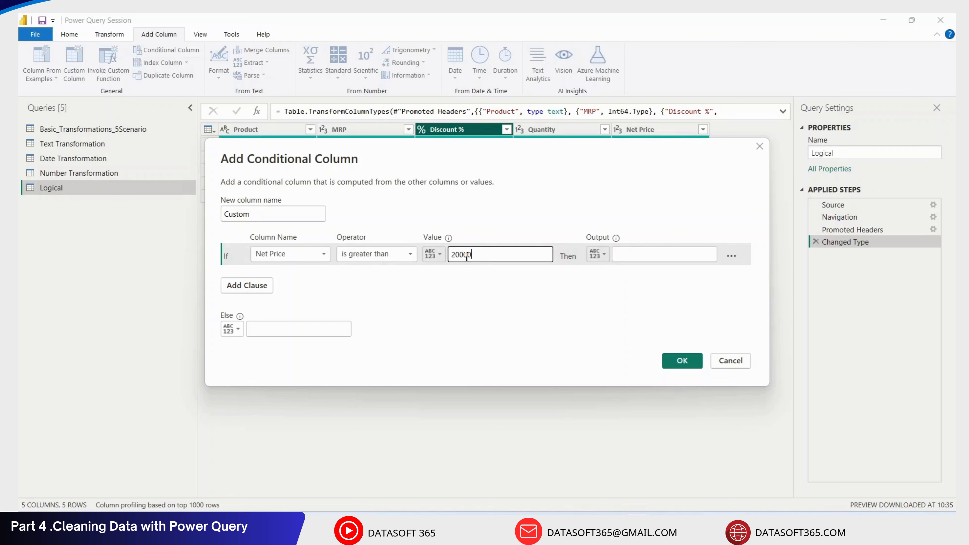
Set the condition's output to Premium and the else result to Budget
{"action": "left_click", "coordinate": [639, 247]}
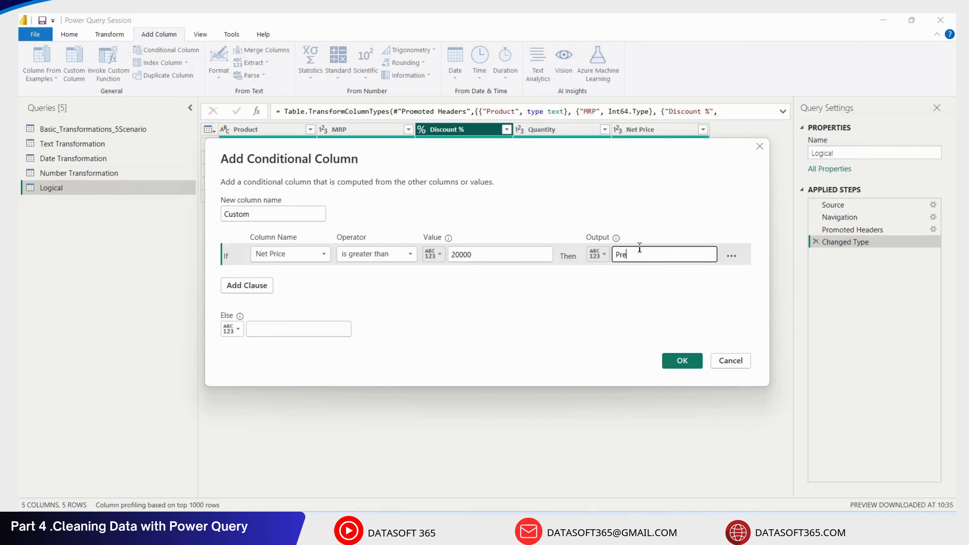
{"action": "type", "text": "Premium"}
{"action": "left_click", "coordinate": [310, 326]}
{"action": "type", "text": "Budget"}
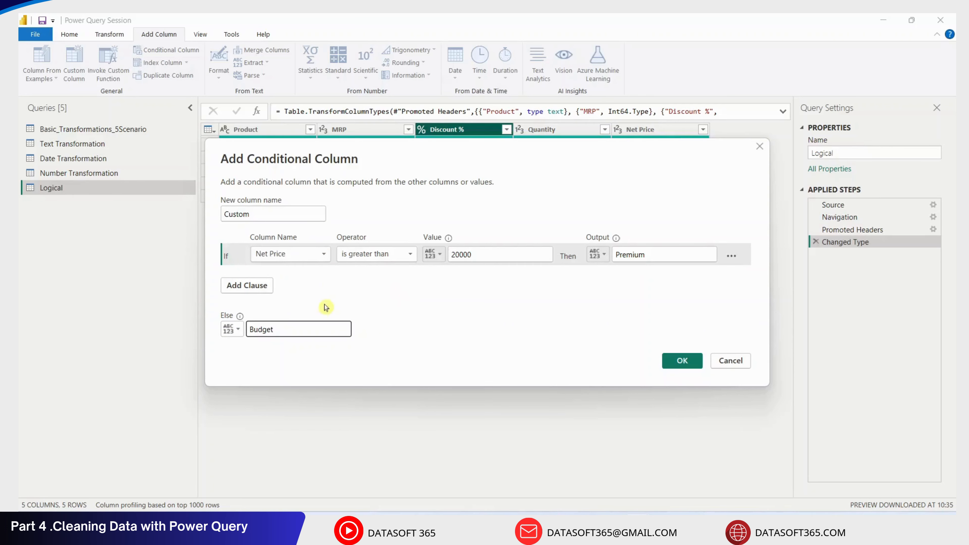
{"action": "left_click", "coordinate": [272, 287]}
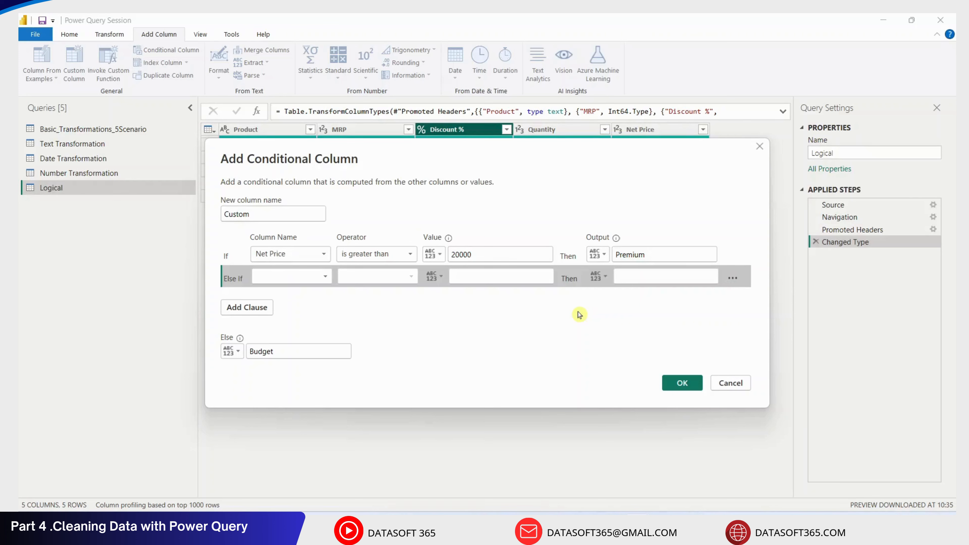
{"action": "left_click", "coordinate": [737, 281]}
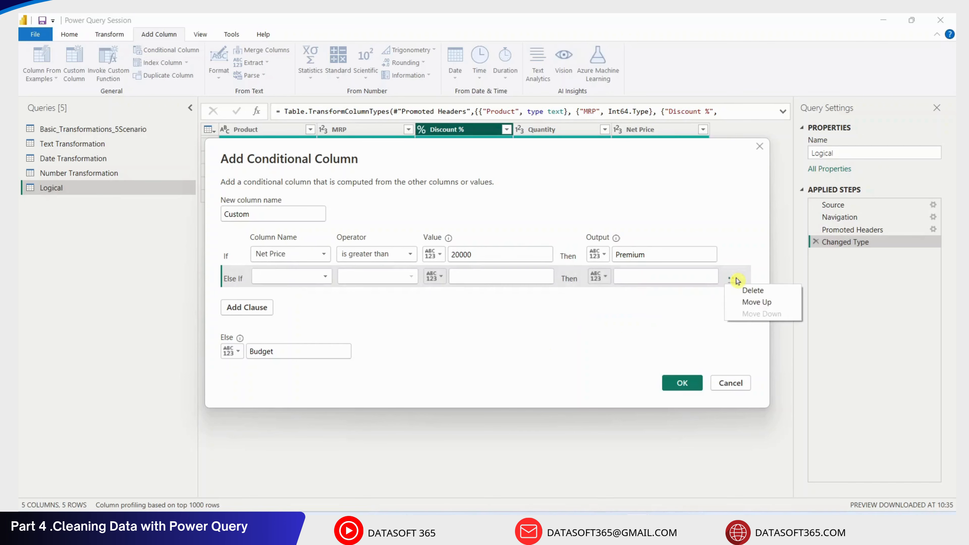
{"action": "left_click", "coordinate": [752, 288]}
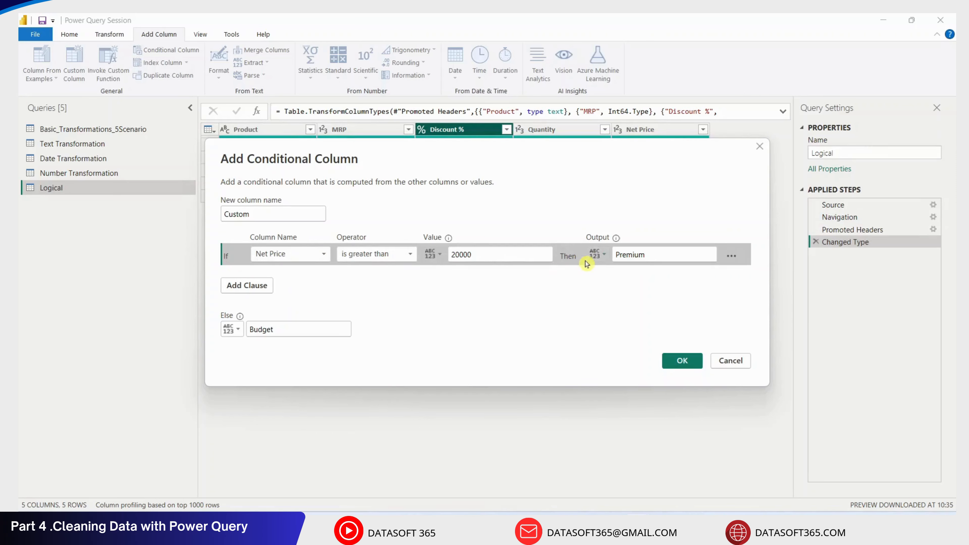
Create the conditional column from the defined Net Price rule
{"action": "left_click_drag", "start_coordinate": [661, 255], "coordinate": [620, 254]}
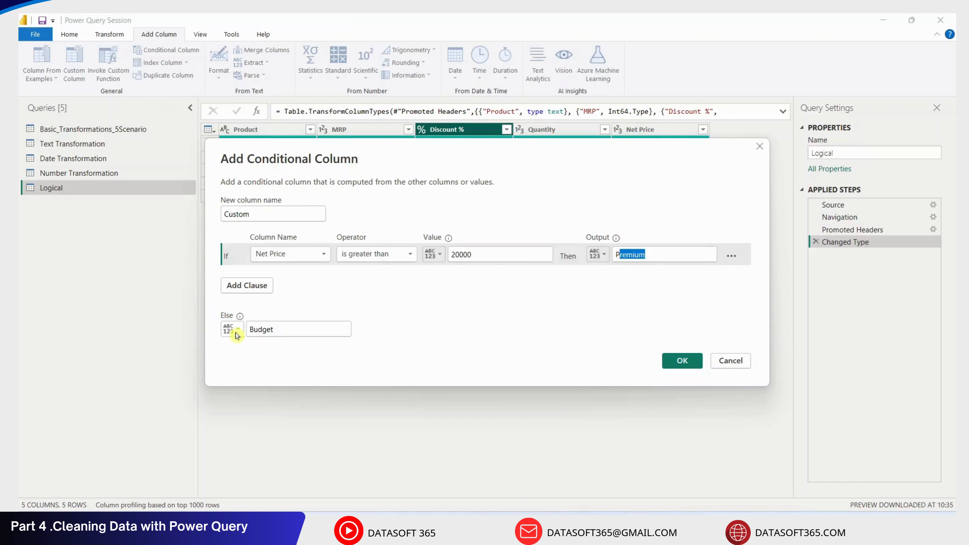
{"action": "left_click_drag", "start_coordinate": [281, 330], "coordinate": [248, 331]}
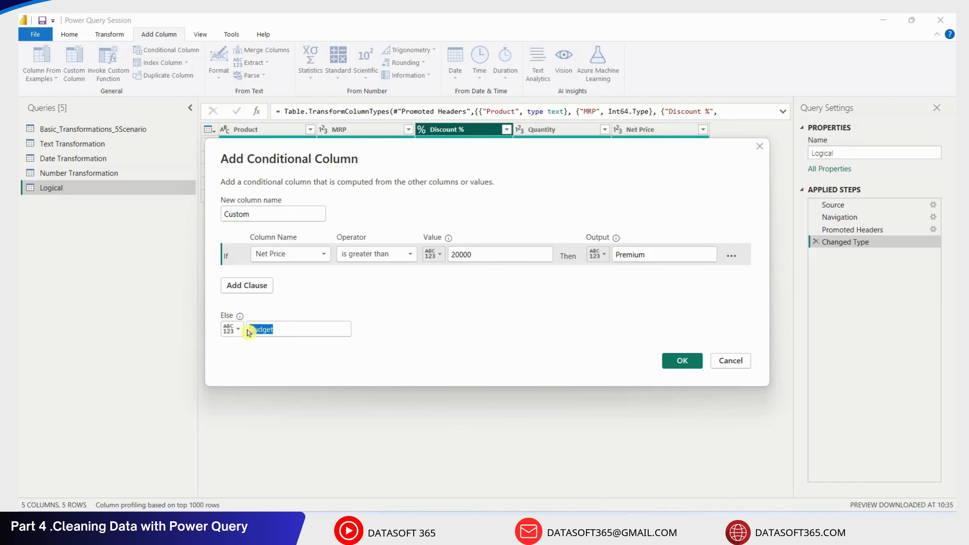
{"action": "left_click", "coordinate": [687, 364]}
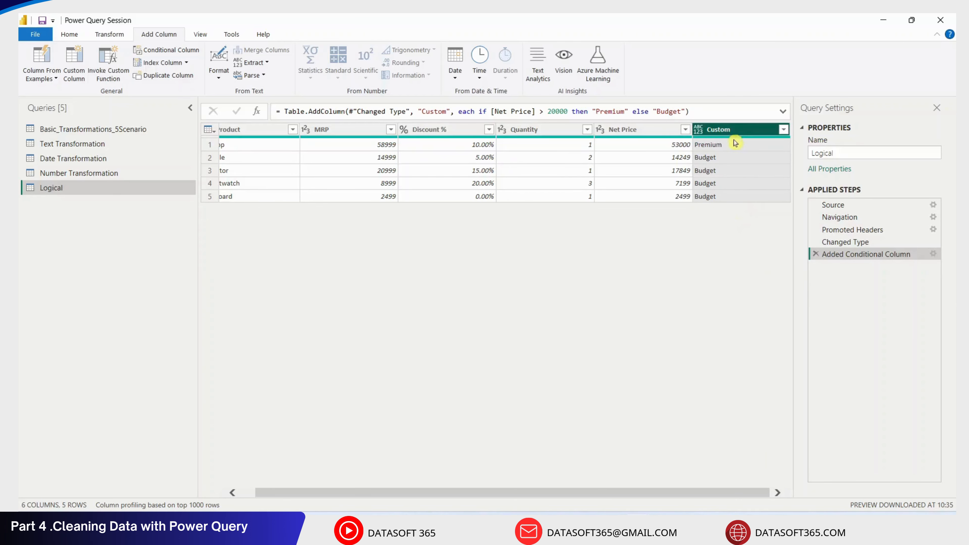
Rename the new conditional column to Product Category
{"action": "double_click", "coordinate": [732, 129]}
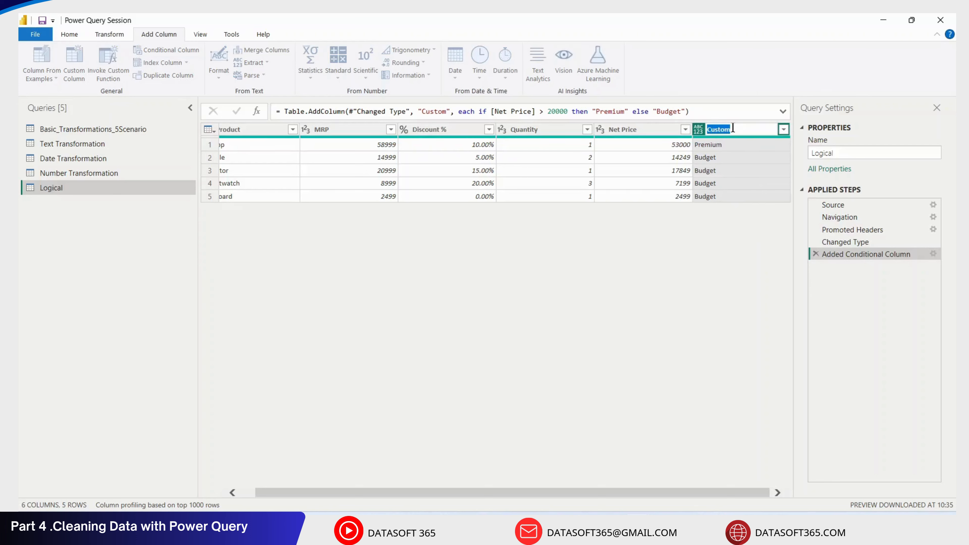
{"action": "type", "text": "Product Category"}
{"action": "left_click", "coordinate": [739, 130]}
{"action": "type", "text": "ategory"}
{"action": "key", "text": "Return"}
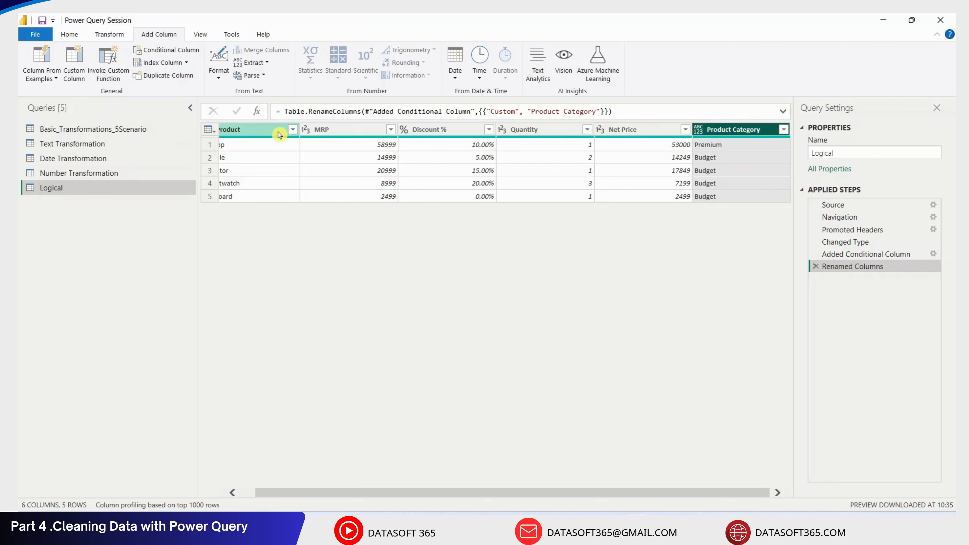
Start a custom column with the formula if [Quantity] >= 3 then "Bulk" else "Regular"
{"action": "left_click", "coordinate": [79, 57]}
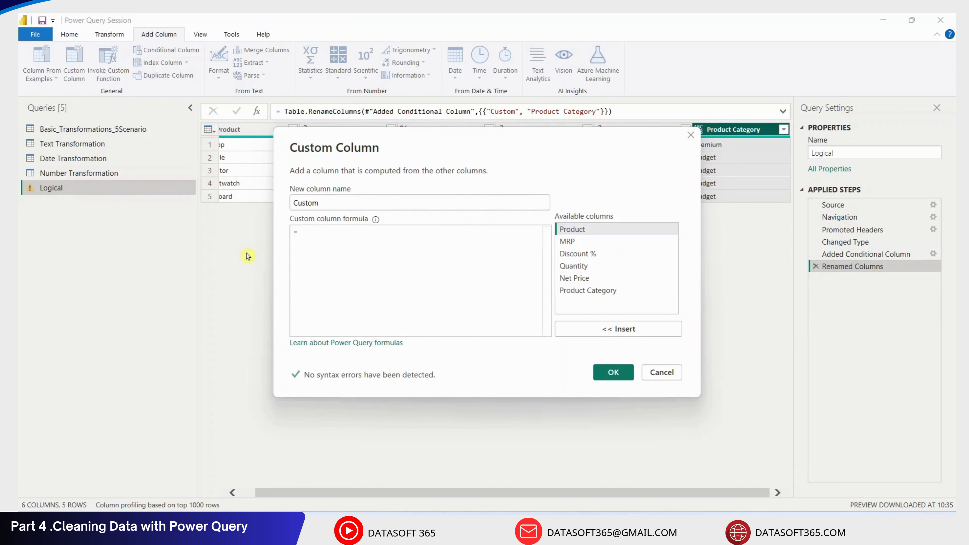
{"action": "type", "text": "if g"}
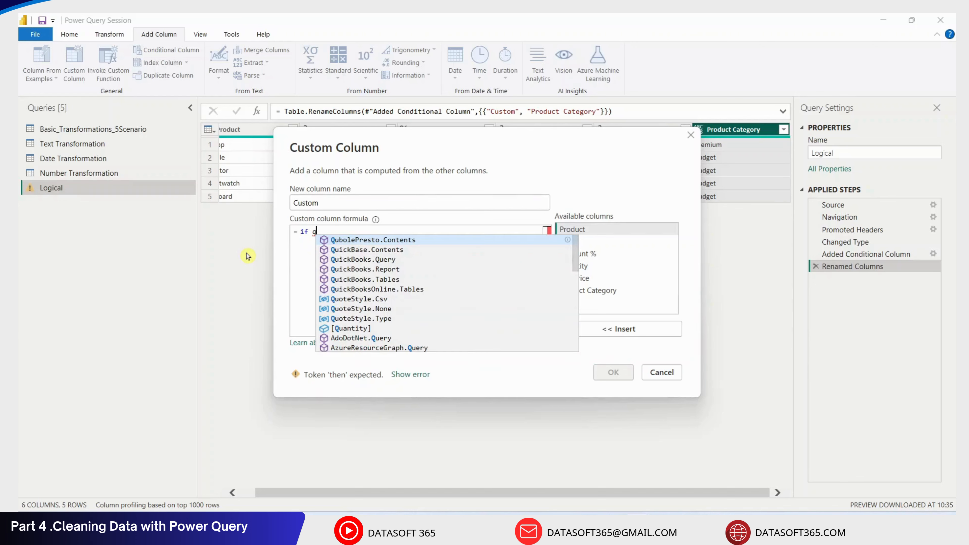
{"action": "type", "text": "ua"}
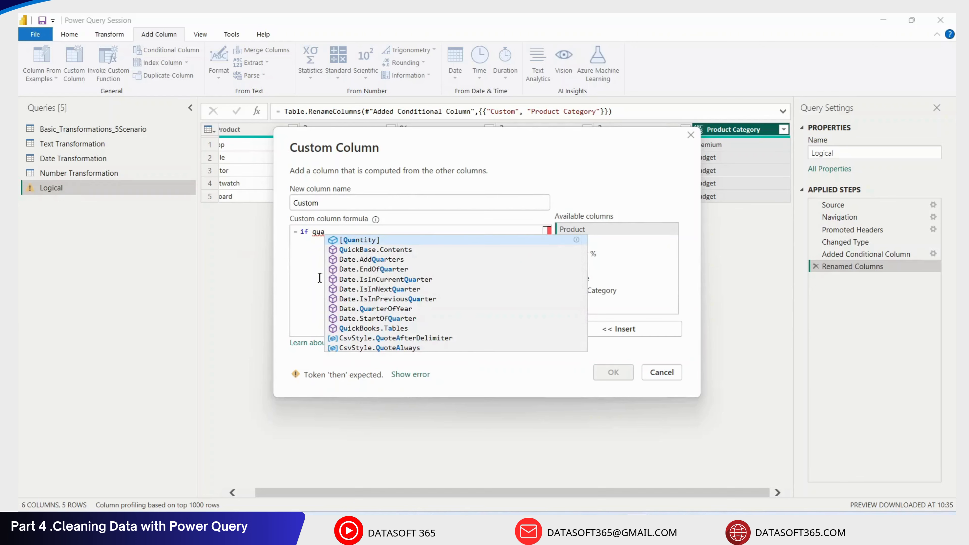
{"action": "left_click", "coordinate": [366, 242]}
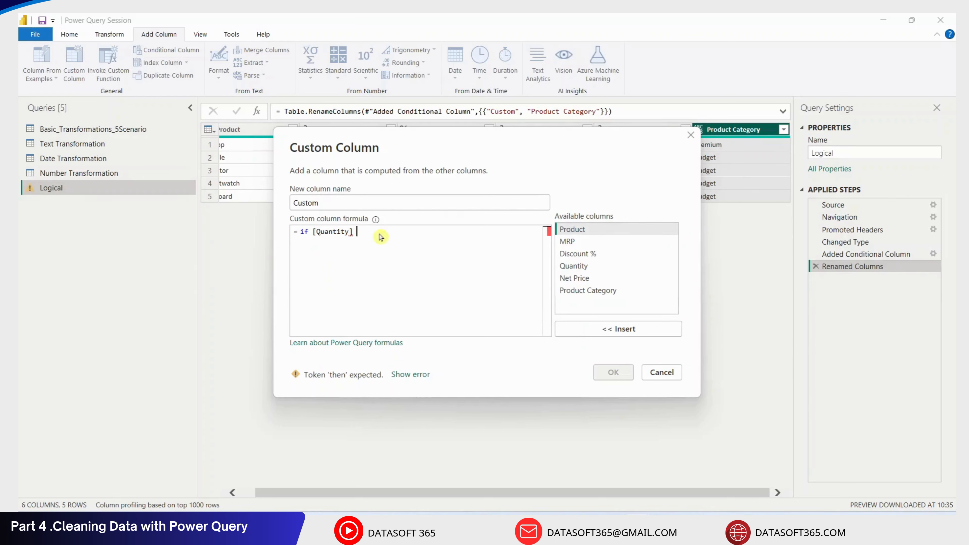
{"action": "type", "text": ">= 3 then"}
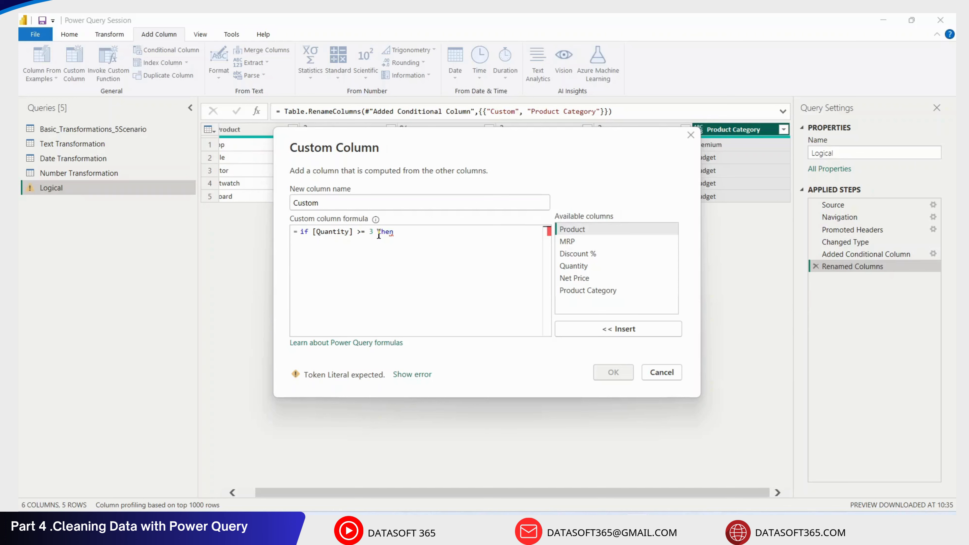
{"action": "type", "text": "\"\"Bul"}
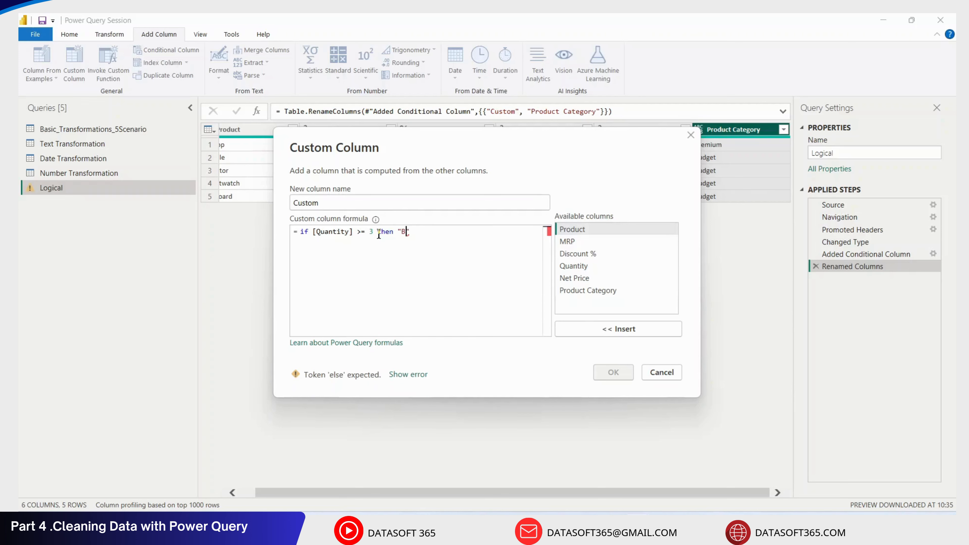
{"action": "type", "text": "k"}
{"action": "left_click", "coordinate": [454, 233]}
{"action": "type", "text": "else "}
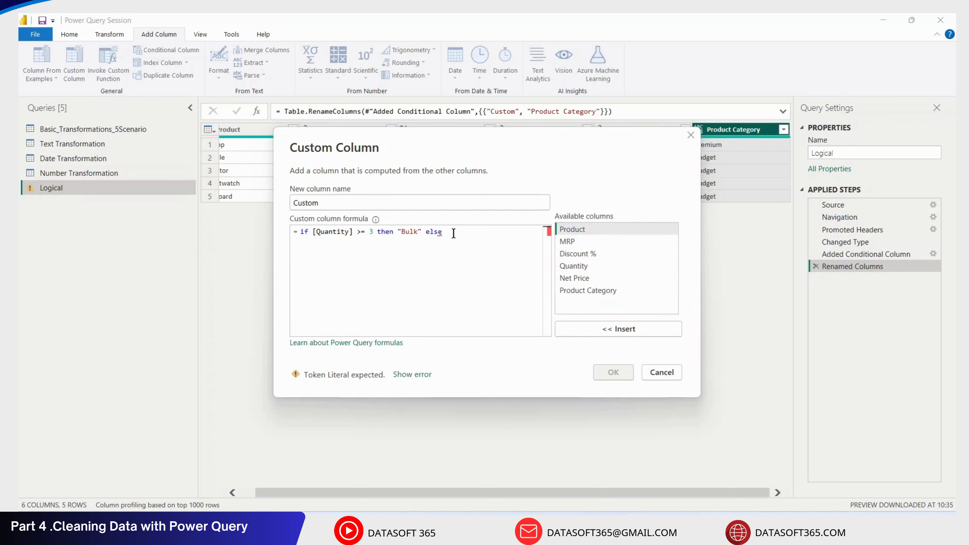
{"action": "type", "text": "\""}
{"action": "type", "text": "Reg"}
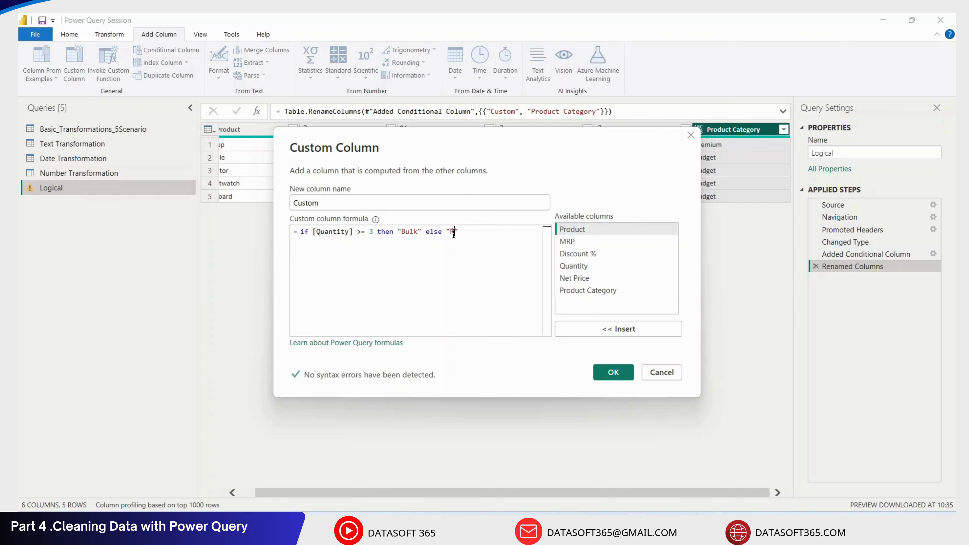
{"action": "type", "text": "ular"}
Name the custom column Order Category and create it
{"action": "left_click_drag", "start_coordinate": [359, 203], "coordinate": [189, 179]}
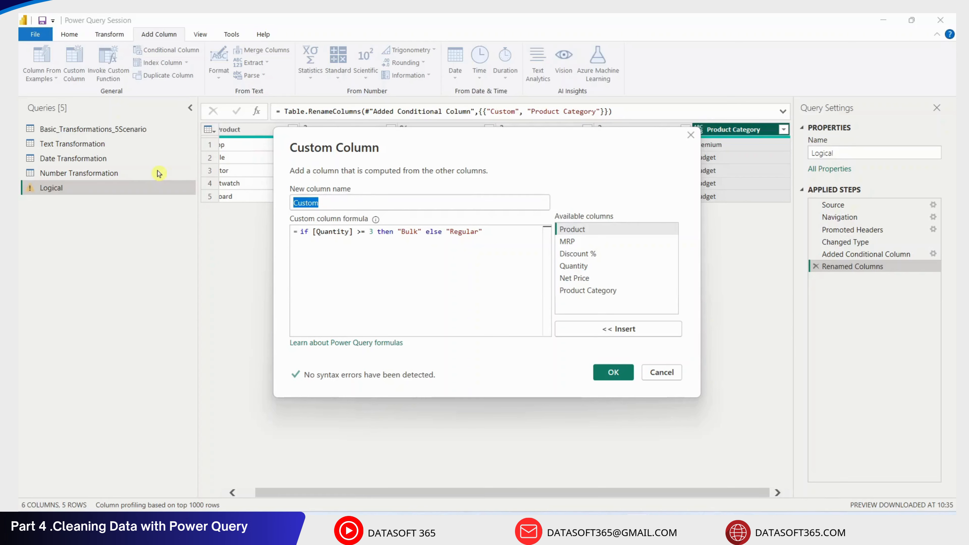
{"action": "type", "text": "Or"}
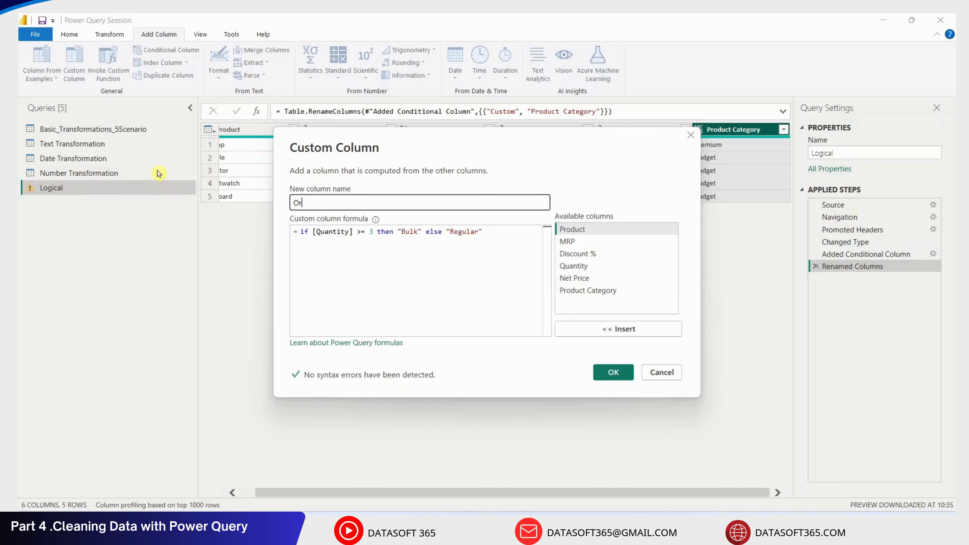
{"action": "type", "text": "der Category"}
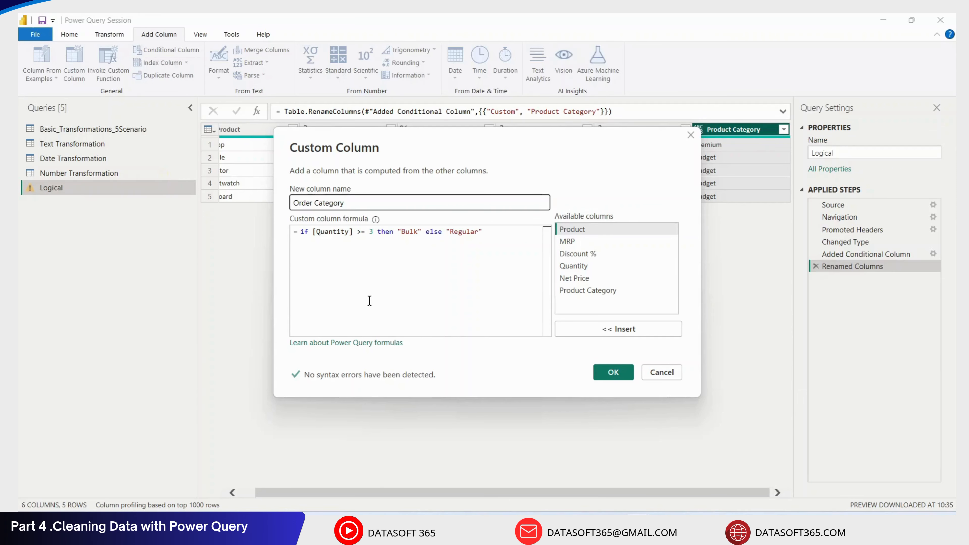
{"action": "left_click", "coordinate": [613, 373]}
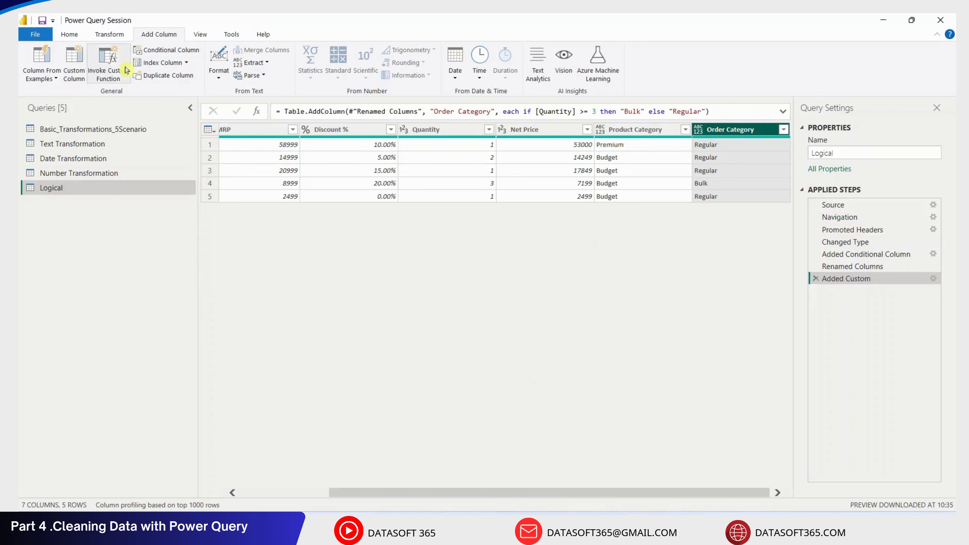
{"action": "left_click", "coordinate": [170, 50]}
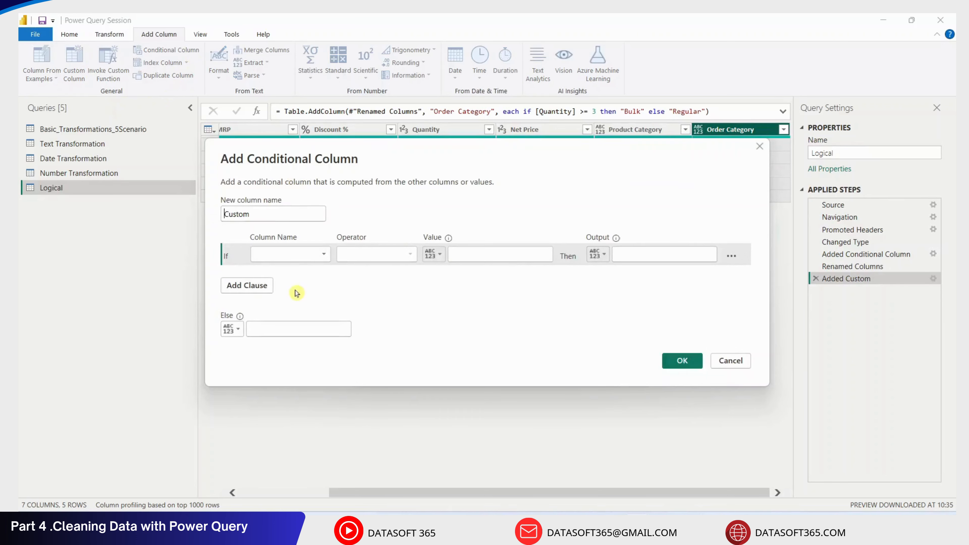
{"action": "left_click", "coordinate": [760, 146]}
{"action": "left_click", "coordinate": [72, 61]}
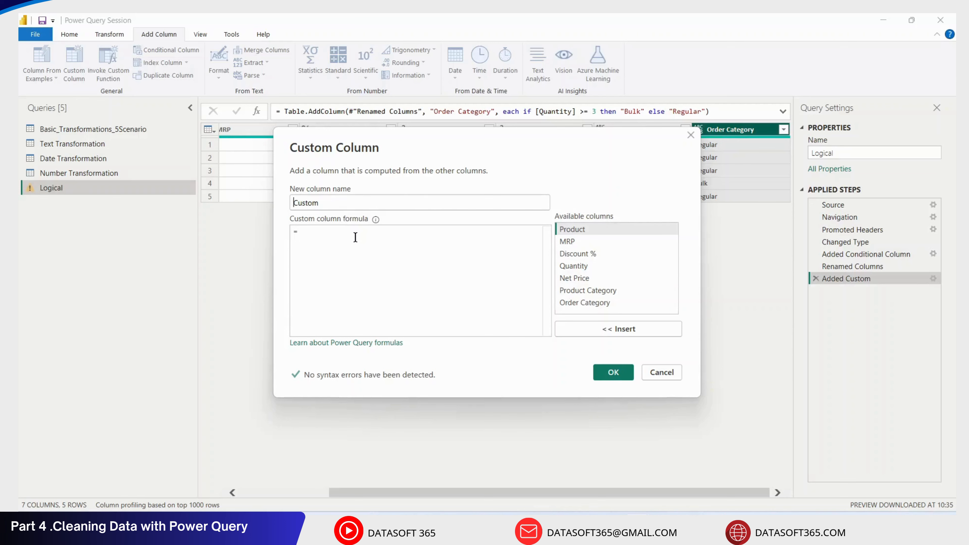
{"action": "left_click", "coordinate": [689, 139]}
{"action": "left_click", "coordinate": [170, 50]}
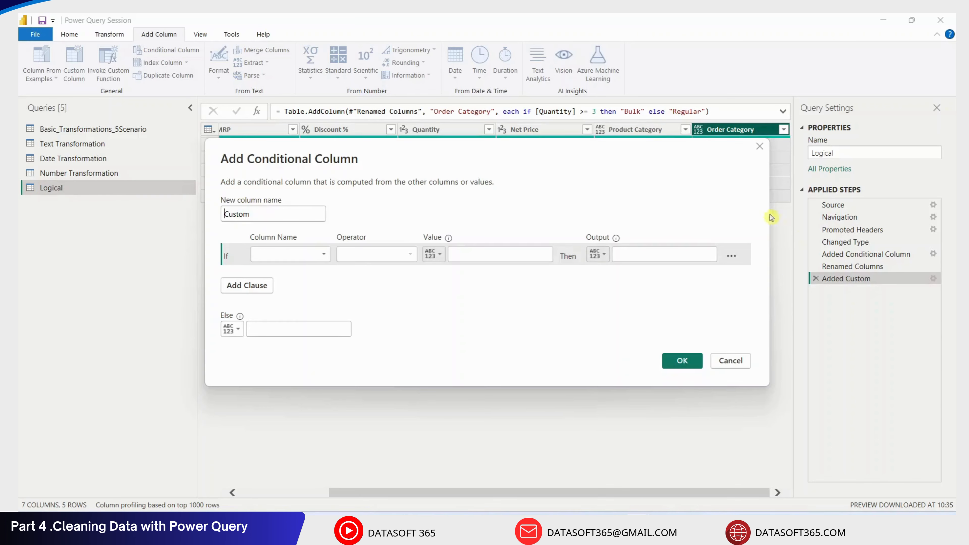
{"action": "left_click", "coordinate": [759, 146]}
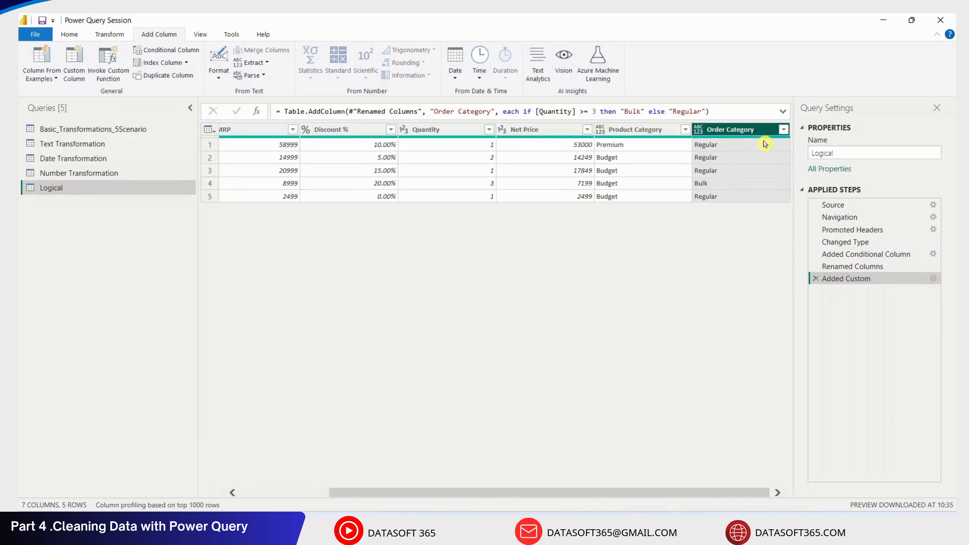
Start a new custom column with a formula beginning if [Quantity]>= 3
{"action": "left_click", "coordinate": [78, 65]}
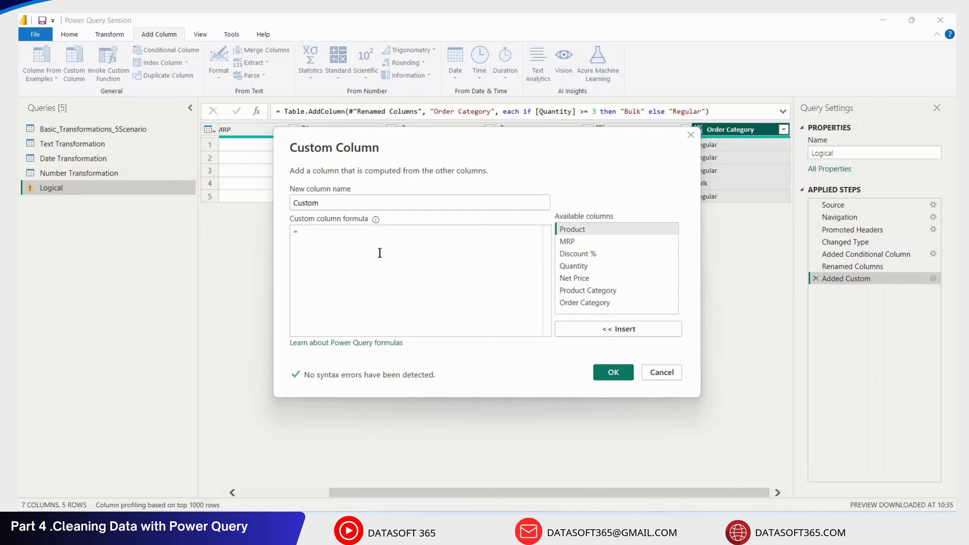
{"action": "type", "text": "if q"}
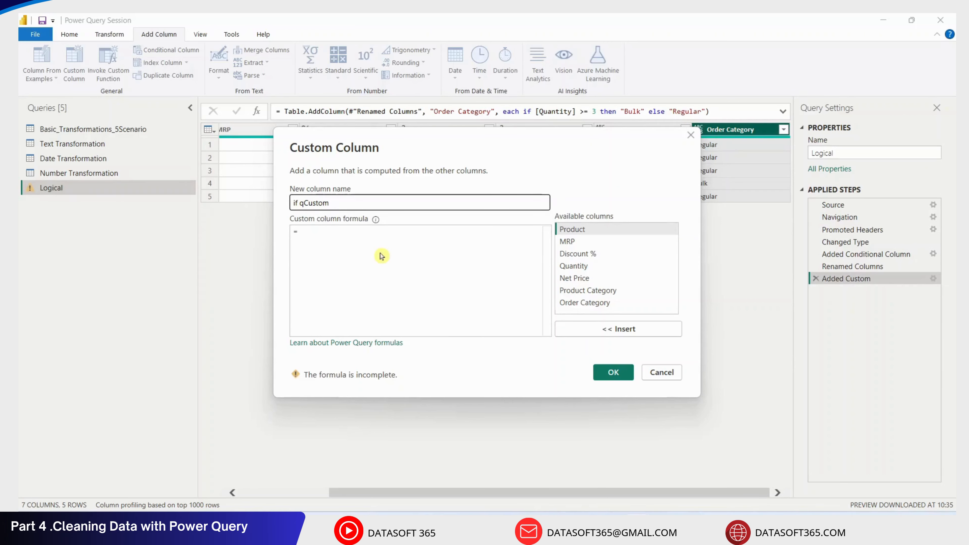
{"action": "key", "text": "BackSpace"}
{"action": "key", "text": "BackSpace"}
{"action": "key", "text": "BackSpace"}
{"action": "key", "text": "BackSpace"}
{"action": "left_click", "coordinate": [382, 240]}
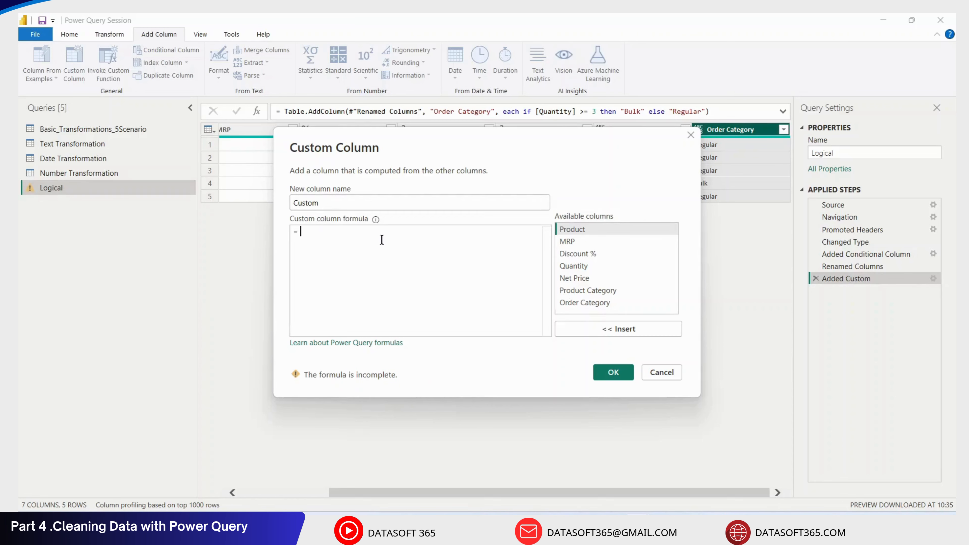
{"action": "type", "text": "if qua"}
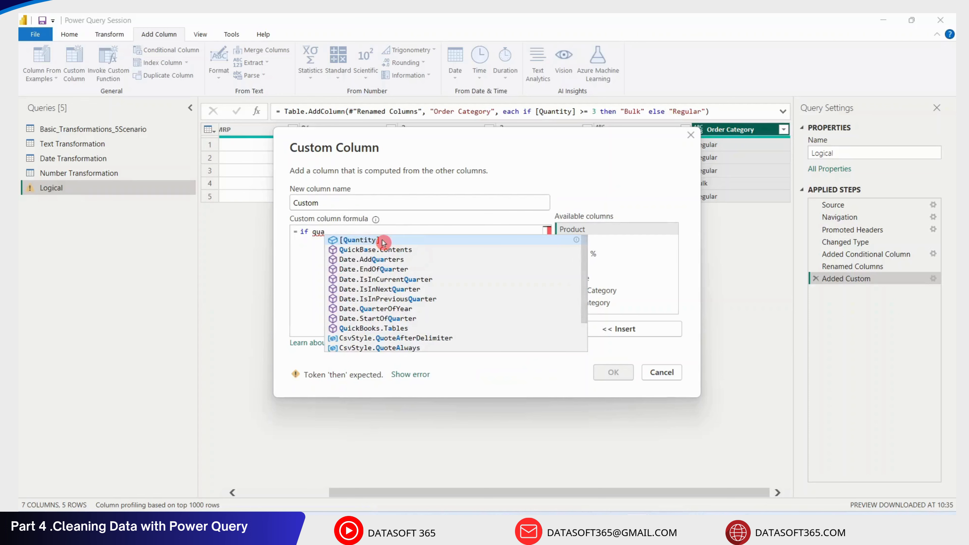
{"action": "left_click", "coordinate": [382, 240]}
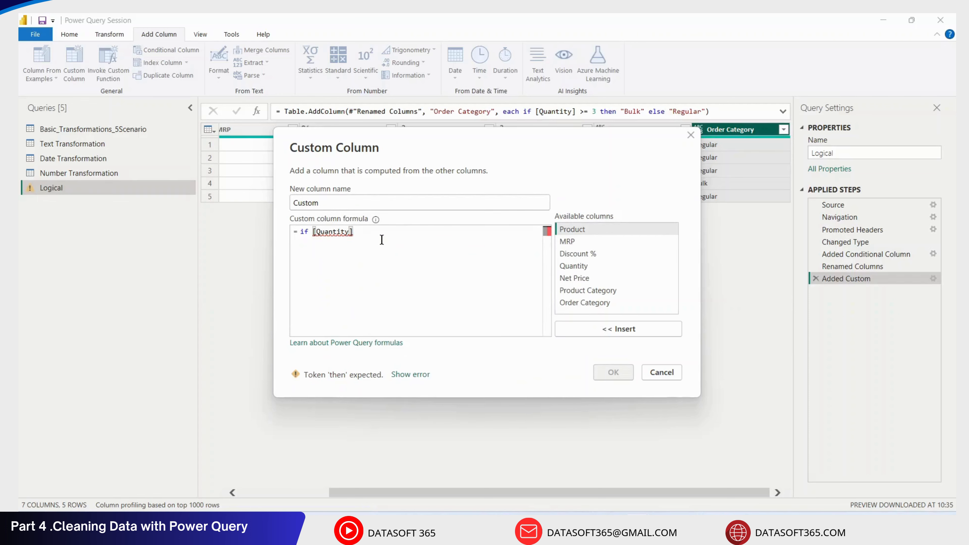
{"action": "type", "text": ">="}
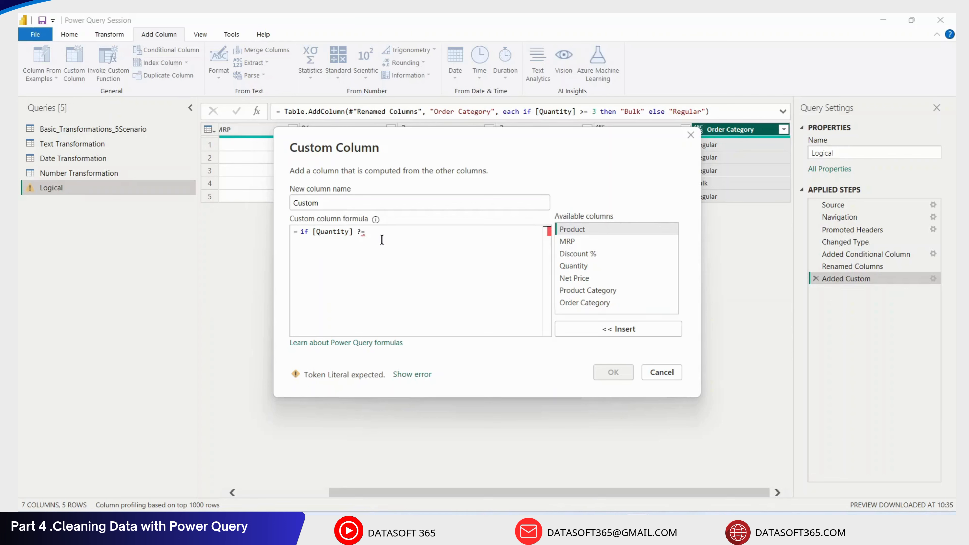
{"action": "key", "text": "BackSpace"}
{"action": "key", "text": "BackSpace"}
{"action": "key", "text": "BackSpace"}
{"action": "type", "text": ">= 3"}
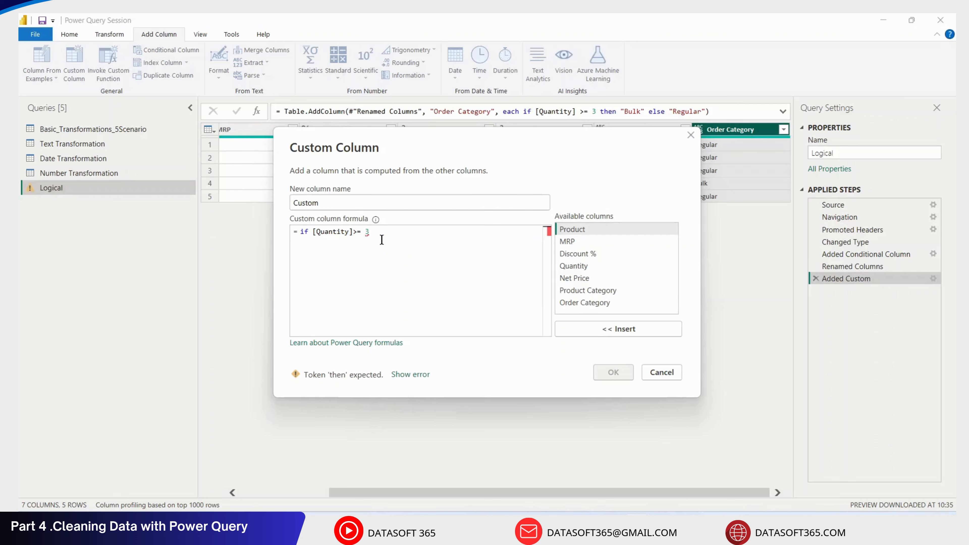
Extend the formula's condition with and [#"Discount %"]>=0.15
{"action": "type", "text": " an"}
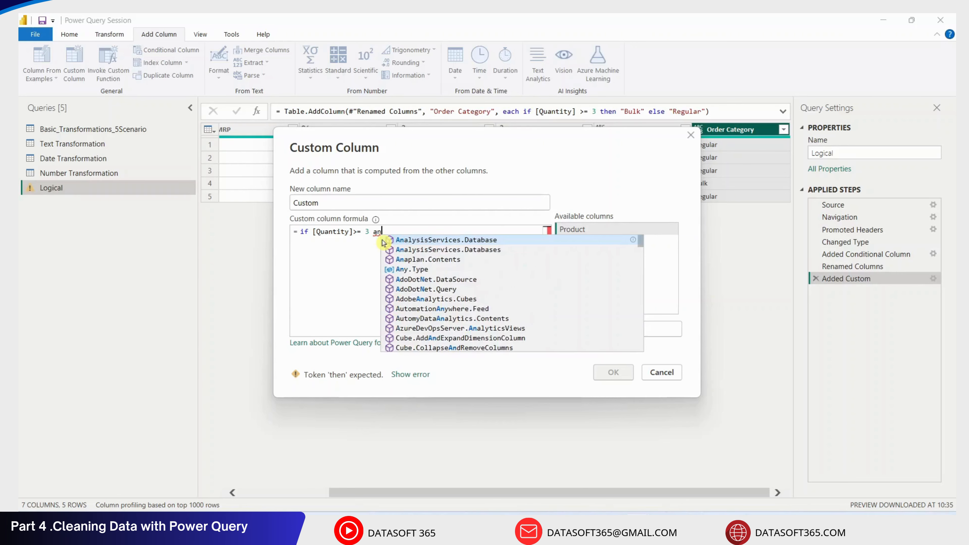
{"action": "type", "text": "d d"}
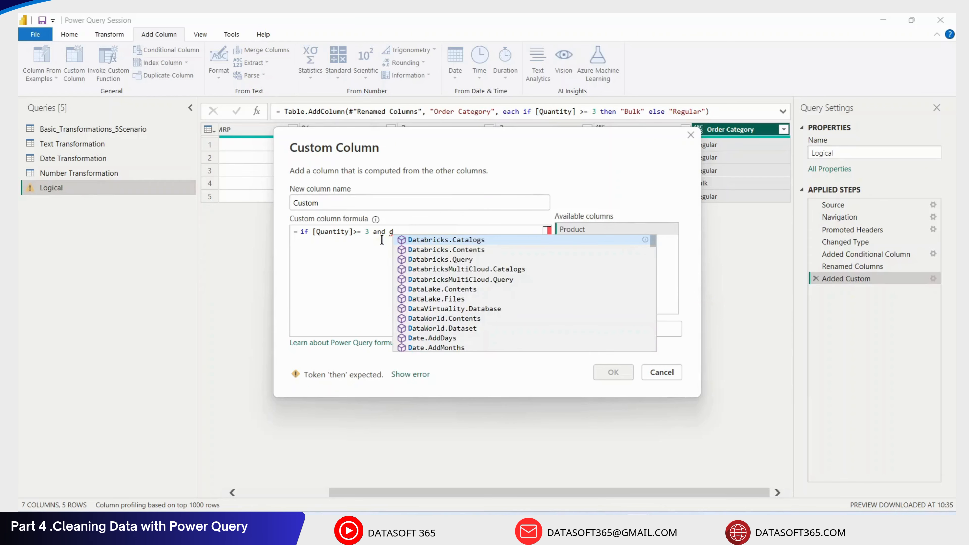
{"action": "type", "text": "isc"}
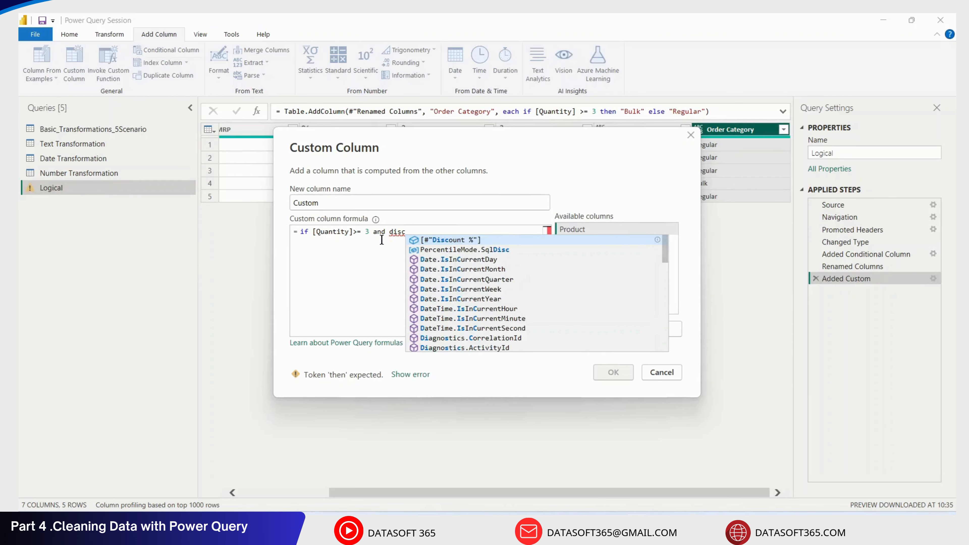
{"action": "left_click", "coordinate": [430, 244]}
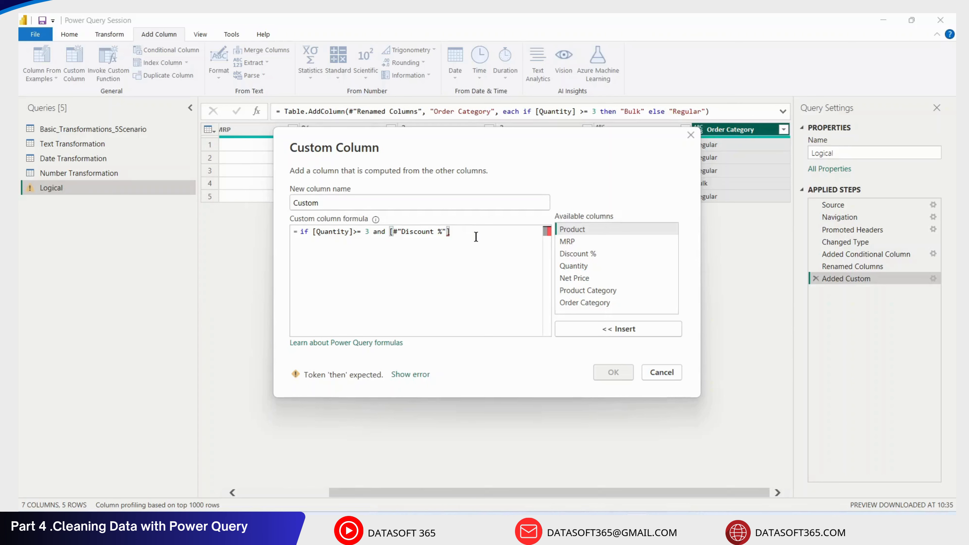
{"action": "type", "text": ">="}
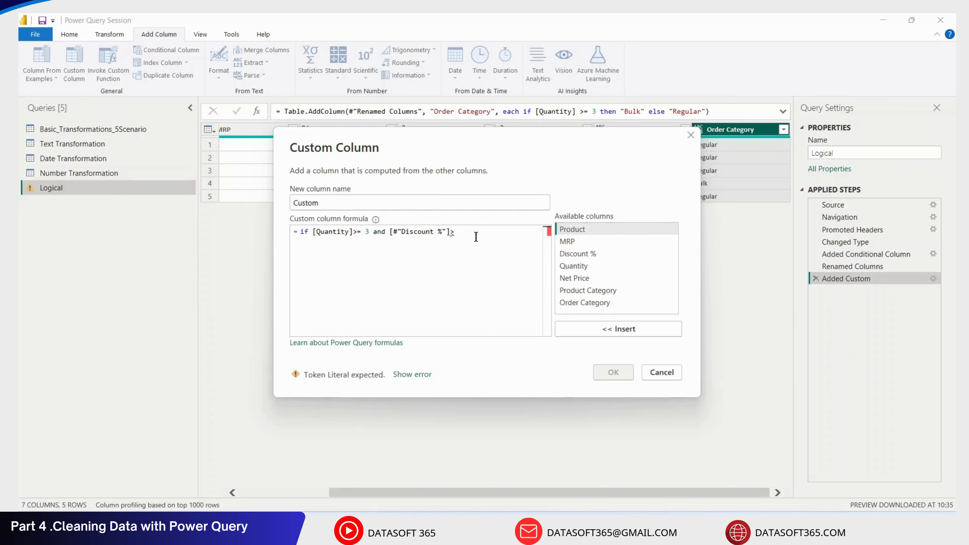
{"action": "type", "text": "0.15"}
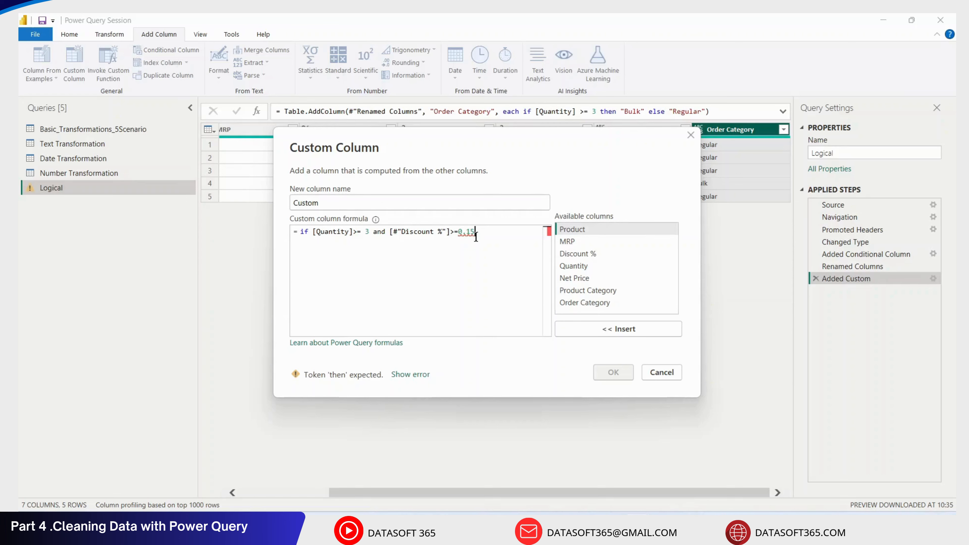
Add the clause then "special offer" to the custom column formula
{"action": "type", "text": "then "}
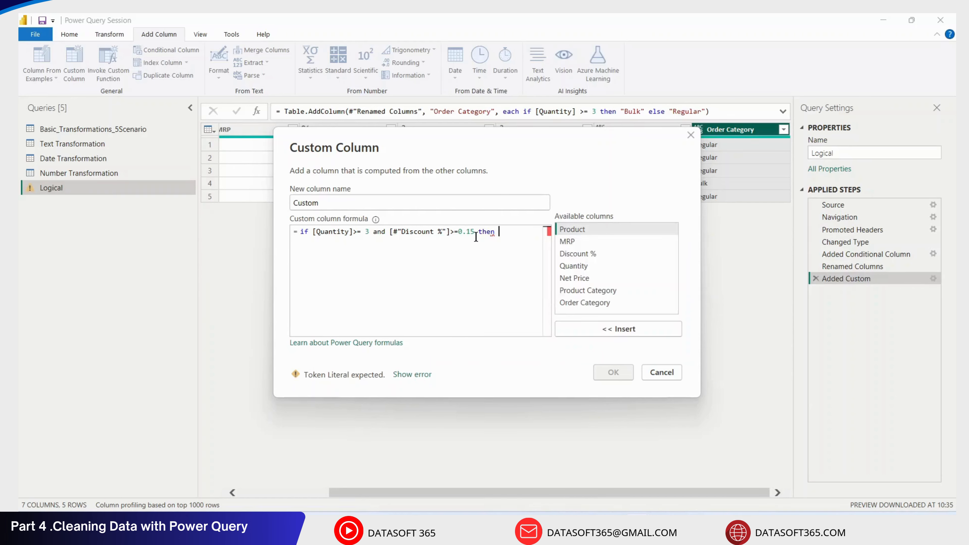
{"action": "type", "text": "\"s\"[e"}
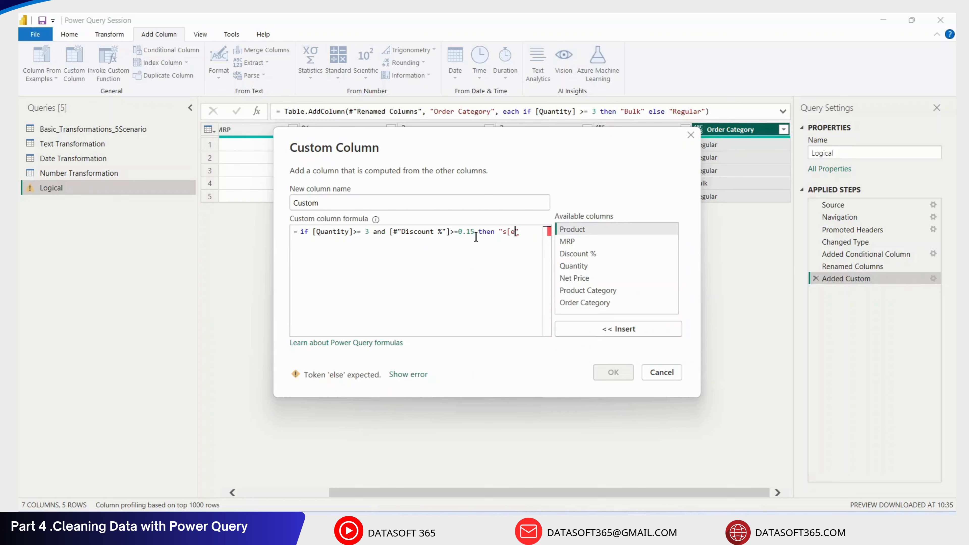
{"action": "type", "text": "cial offer"}
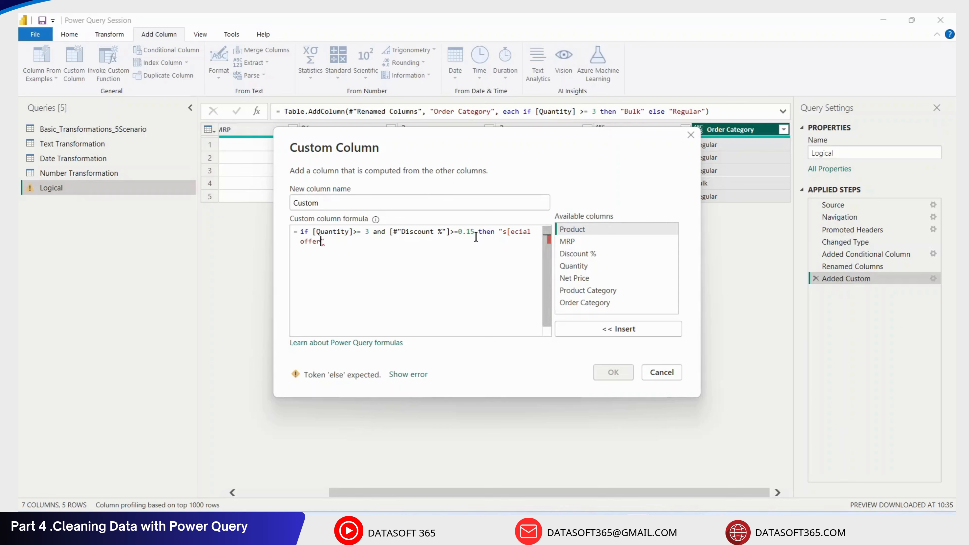
{"action": "type", "text": "\""}
{"action": "left_click", "coordinate": [511, 232]}
{"action": "key", "text": "BackSpace"}
{"action": "type", "text": "p"}
Complete the formula with else "Standard" and create the custom column
{"action": "left_click", "coordinate": [387, 245]}
{"action": "type", "text": "lse "}
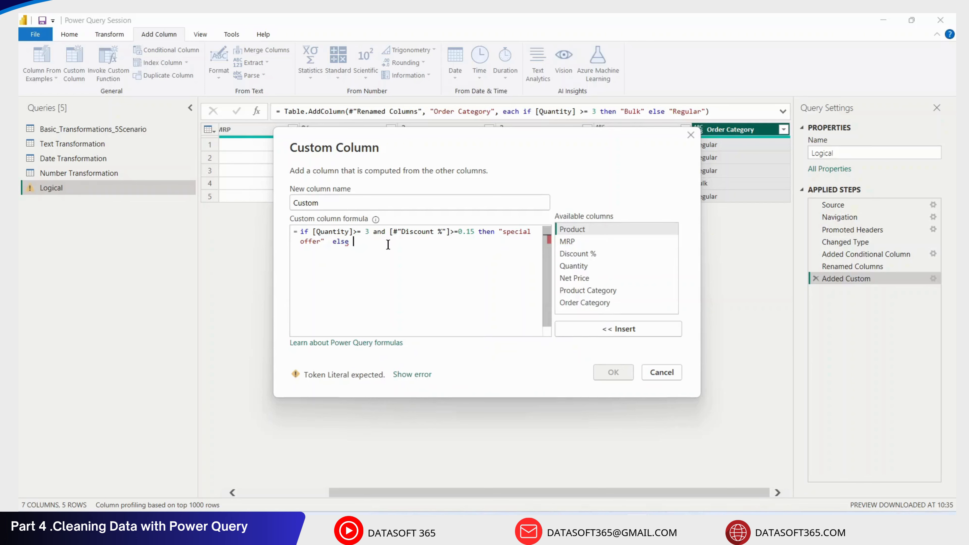
{"action": "type", "text": "\"\""}
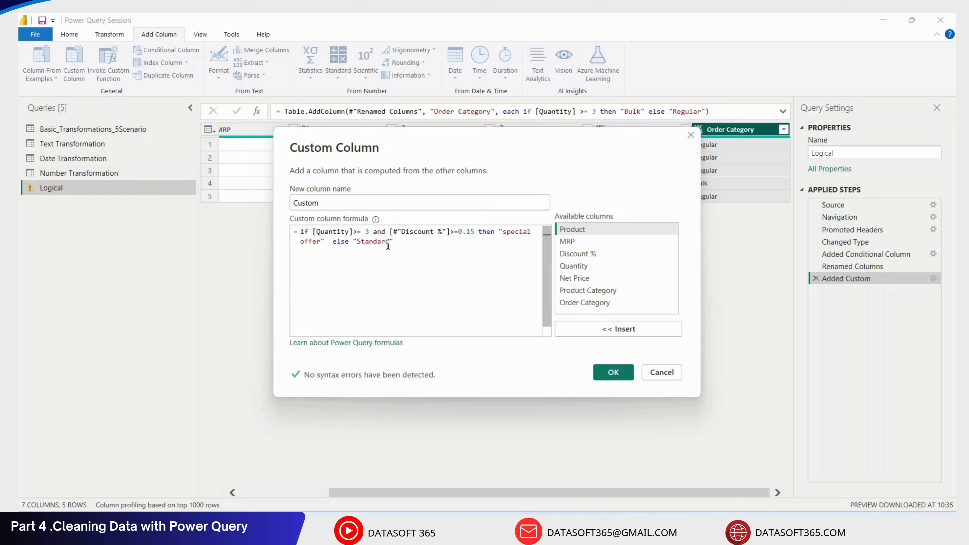
{"action": "left_click", "coordinate": [613, 372]}
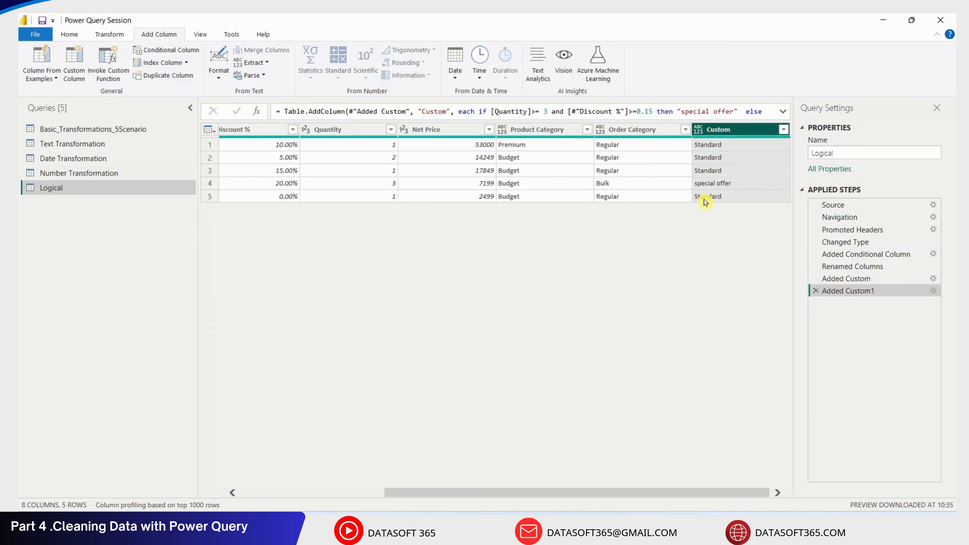
Rename the new custom column to Special Offer Tg
{"action": "double_click", "coordinate": [740, 128]}
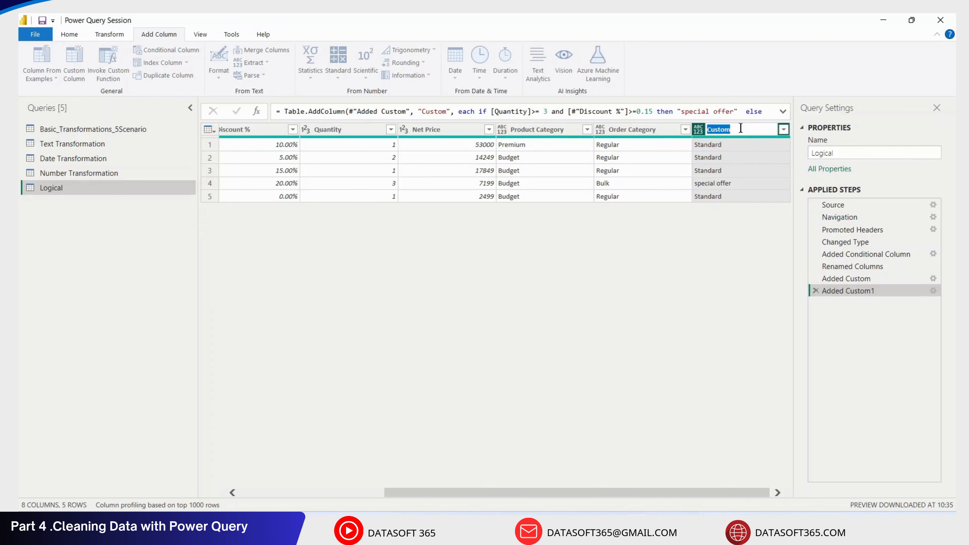
{"action": "type", "text": "s"}
{"action": "left_click", "coordinate": [729, 272]}
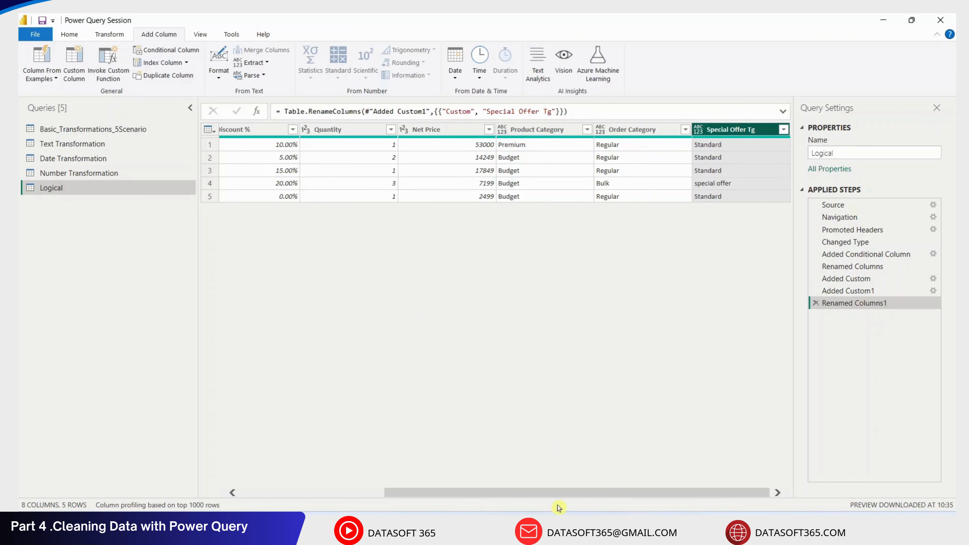
{"action": "left_click_drag", "start_coordinate": [555, 493], "coordinate": [629, 492]}
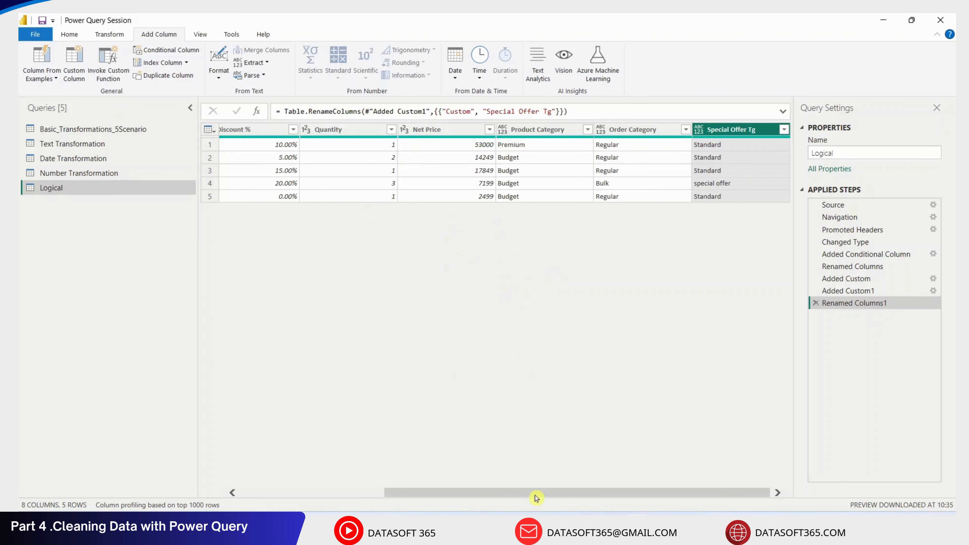
{"action": "left_click_drag", "start_coordinate": [534, 493], "coordinate": [617, 460]}
{"action": "left_click_drag", "start_coordinate": [653, 492], "coordinate": [492, 477]}
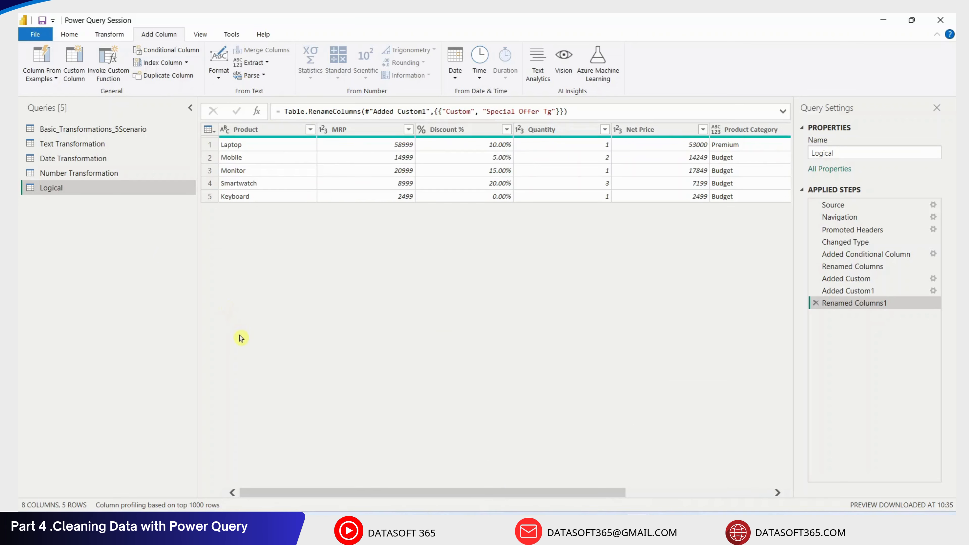
{"action": "left_click_drag", "start_coordinate": [400, 492], "coordinate": [530, 492]}
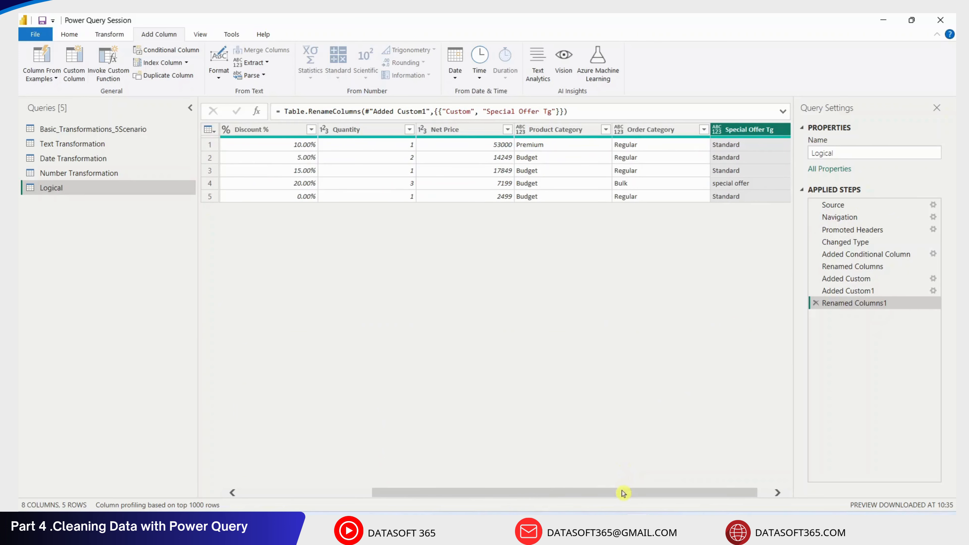
{"action": "left_click_drag", "start_coordinate": [623, 493], "coordinate": [683, 502]}
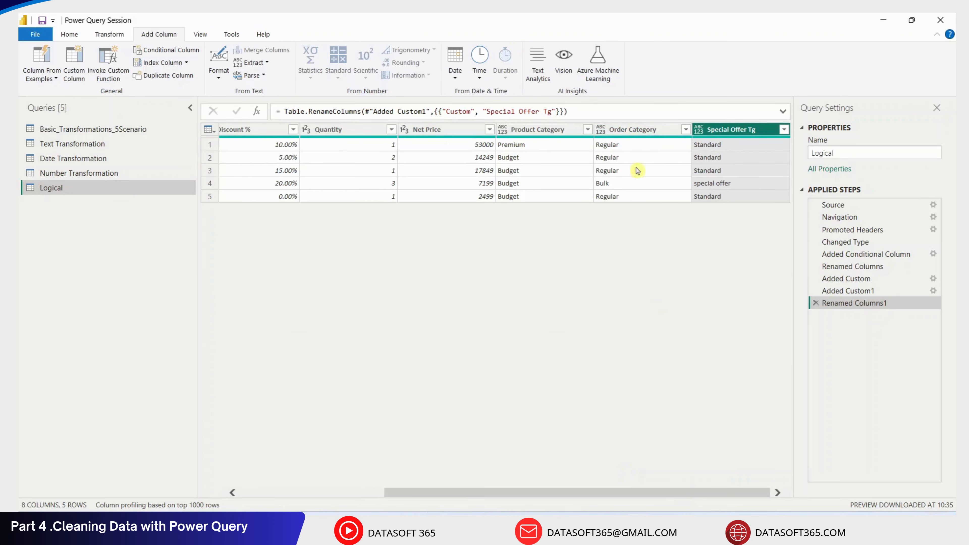
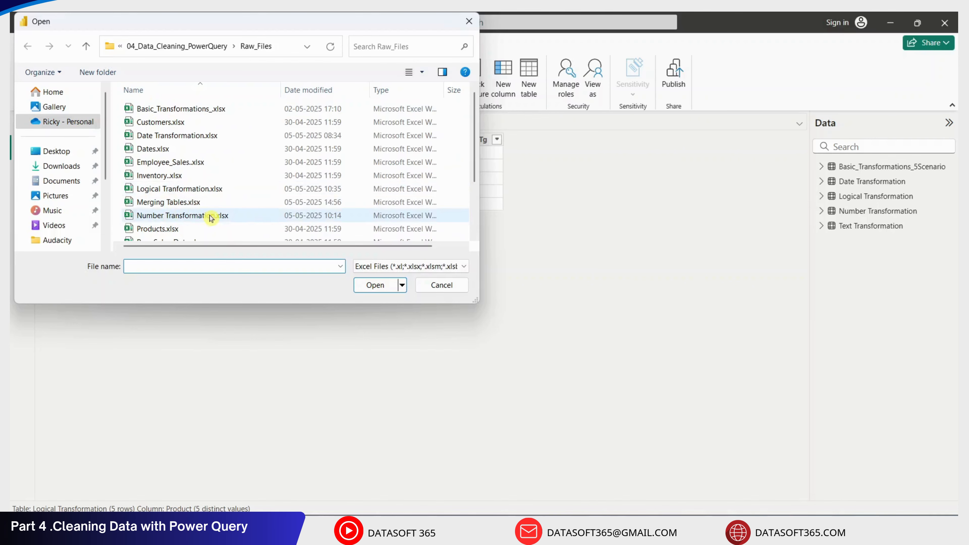
Import the Customer and Order sheets from Merging Tables.xlsx for transformation in Power Query, and open the Customer query
{"action": "double_click", "coordinate": [192, 203]}
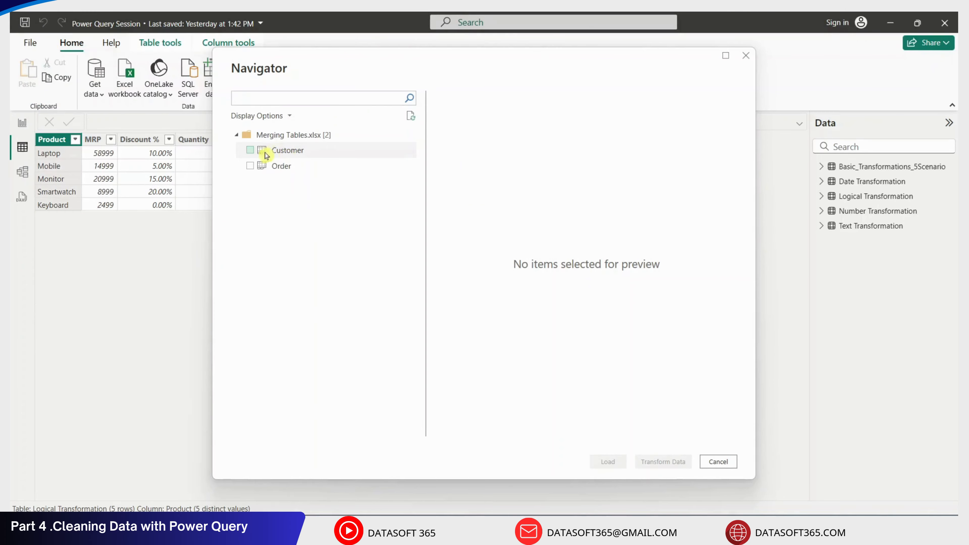
{"action": "left_click", "coordinate": [250, 149]}
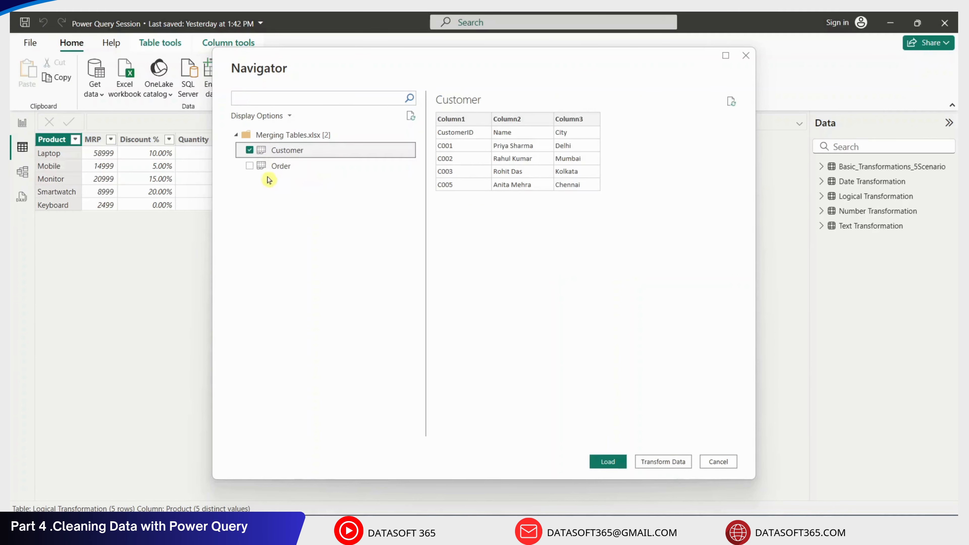
{"action": "left_click", "coordinate": [250, 166]}
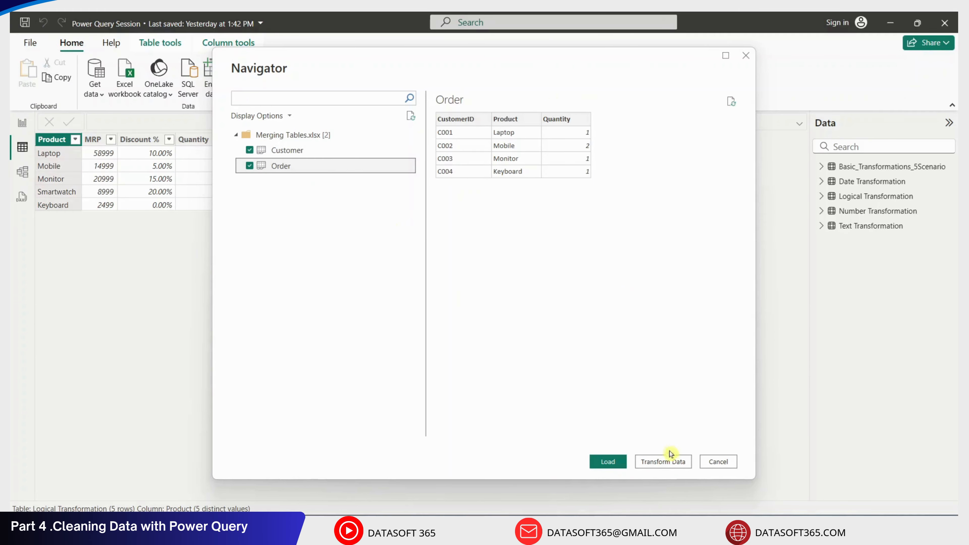
{"action": "left_click", "coordinate": [672, 460]}
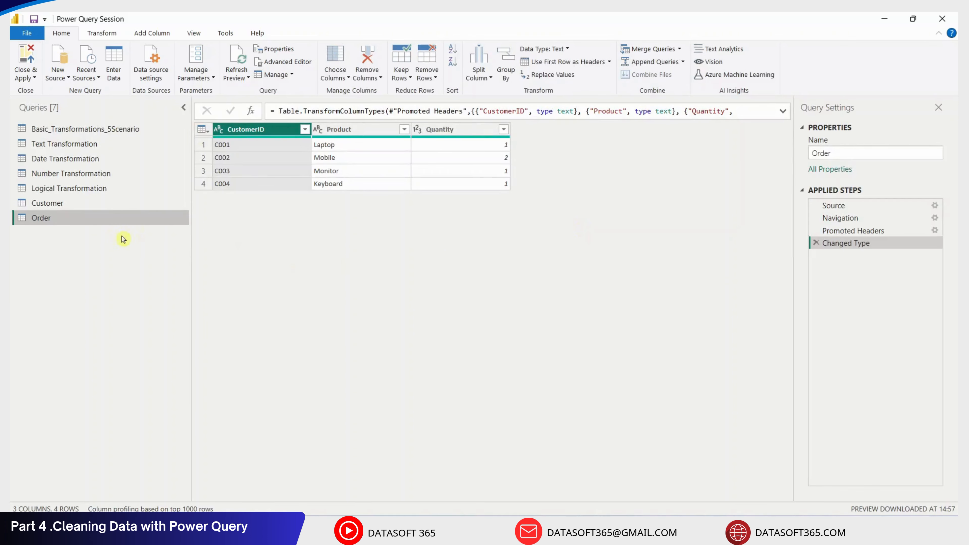
{"action": "left_click", "coordinate": [116, 202]}
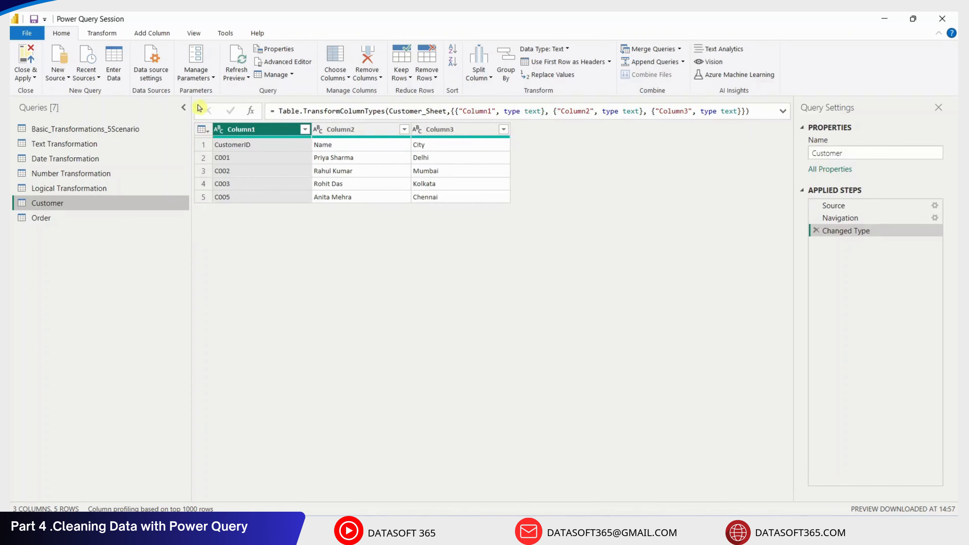
Promote the first row of the Customer query to column headers
{"action": "left_click", "coordinate": [101, 33]}
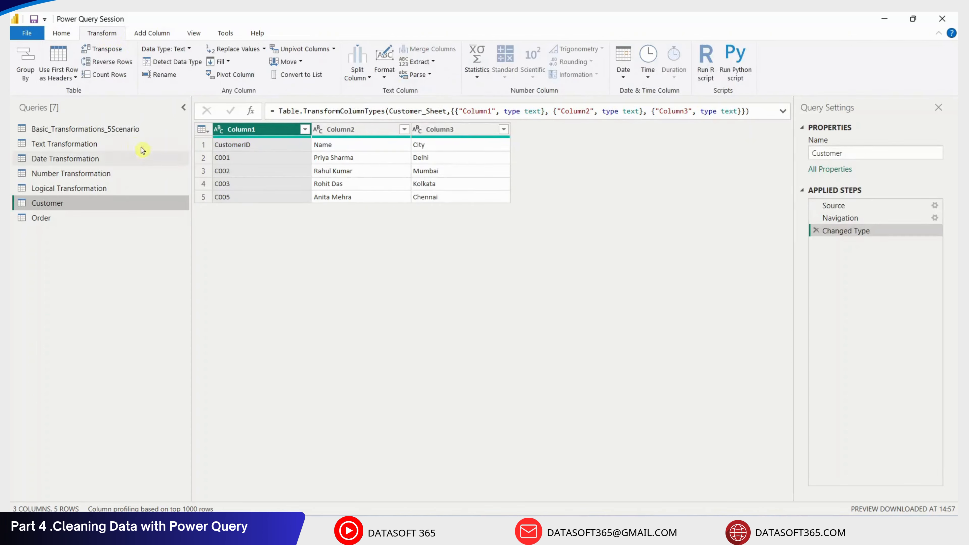
{"action": "left_click", "coordinate": [66, 55]}
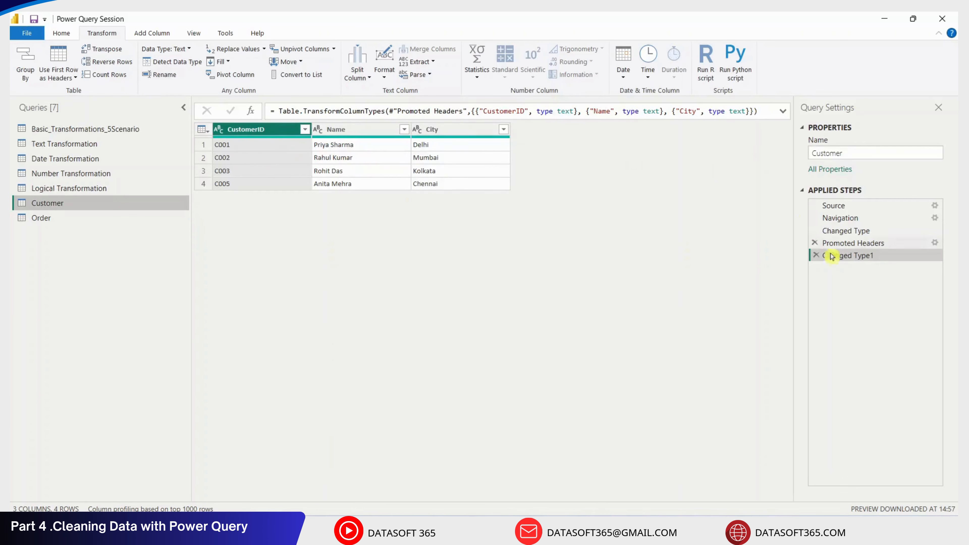
{"action": "left_click_drag", "start_coordinate": [832, 257], "coordinate": [860, 259]}
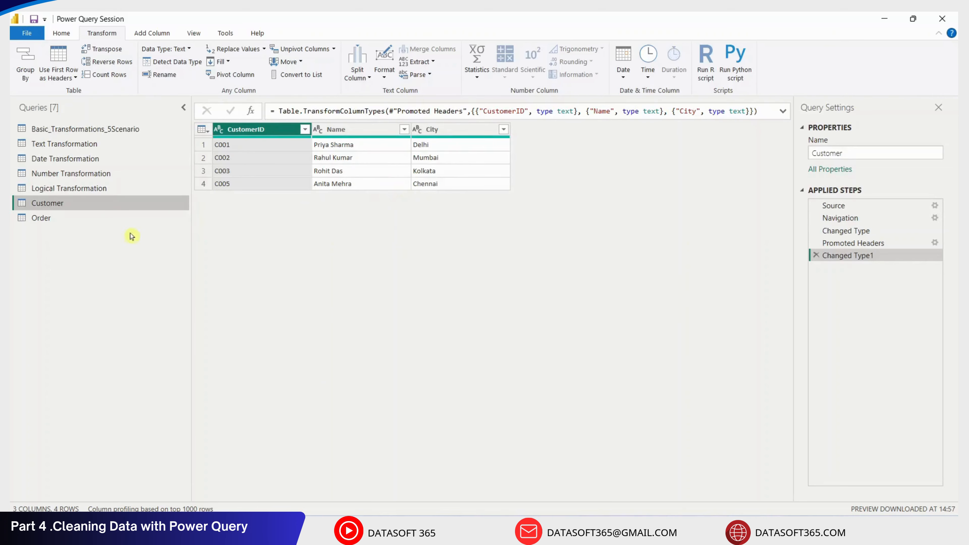
Review the Order and Customer queries, and set up a merge as a new query with Order as first table and Customer as second
{"action": "left_click", "coordinate": [102, 219]}
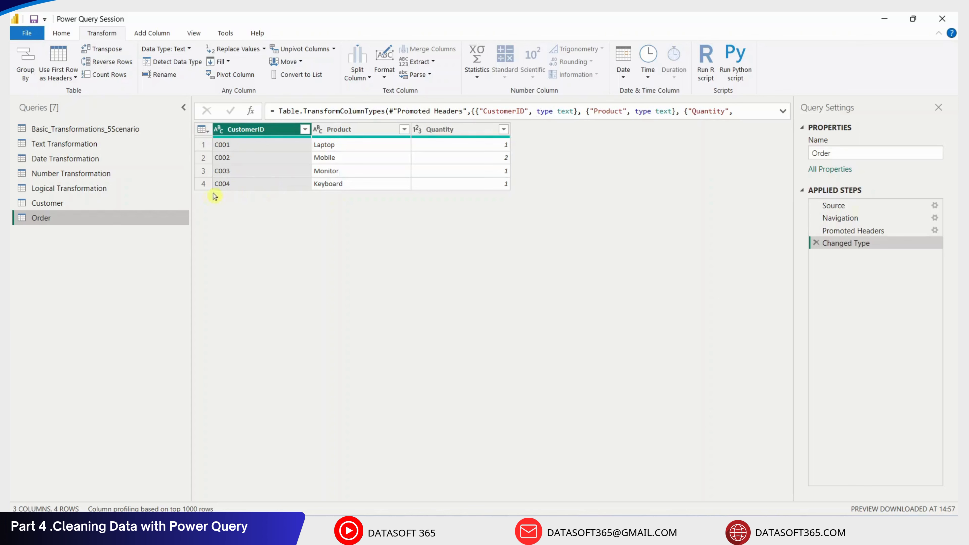
{"action": "left_click", "coordinate": [130, 207]}
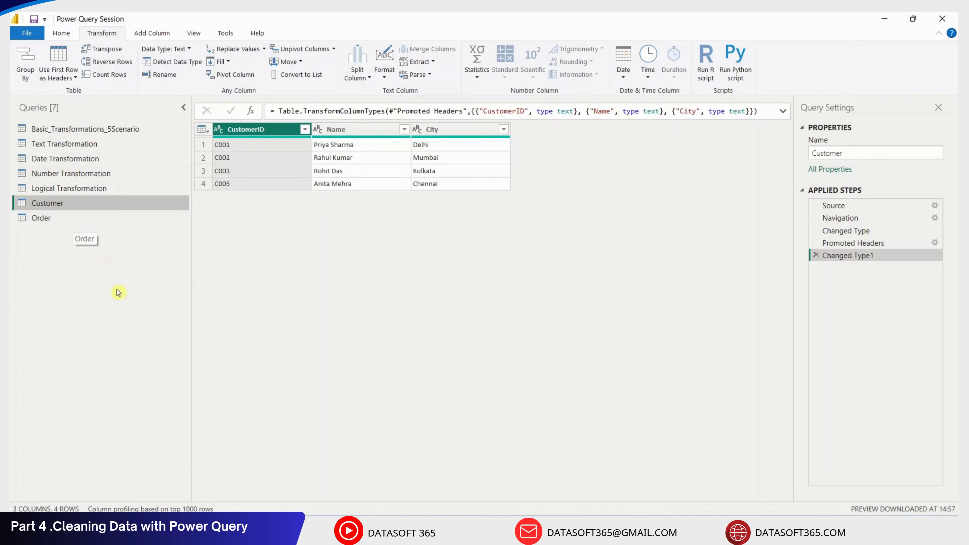
{"action": "left_click", "coordinate": [114, 219]}
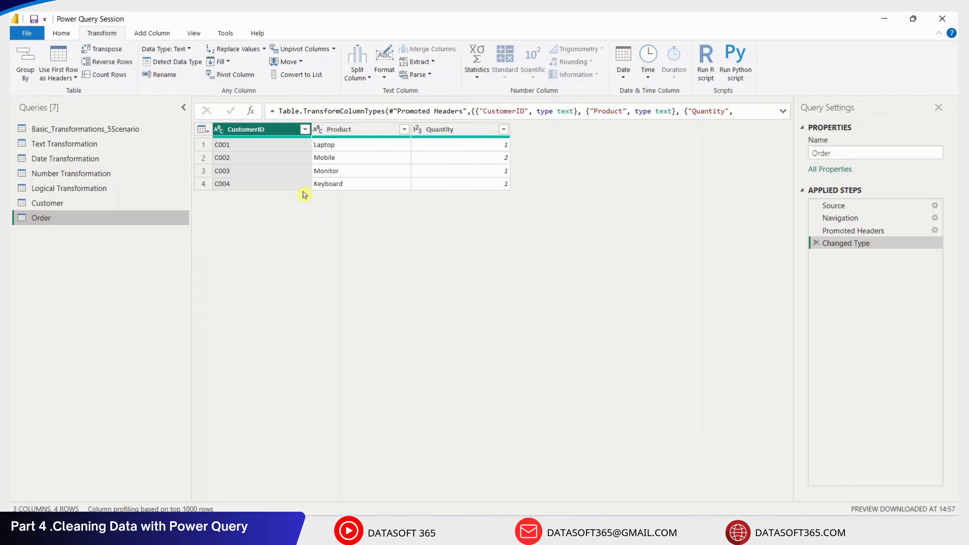
{"action": "left_click", "coordinate": [61, 33]}
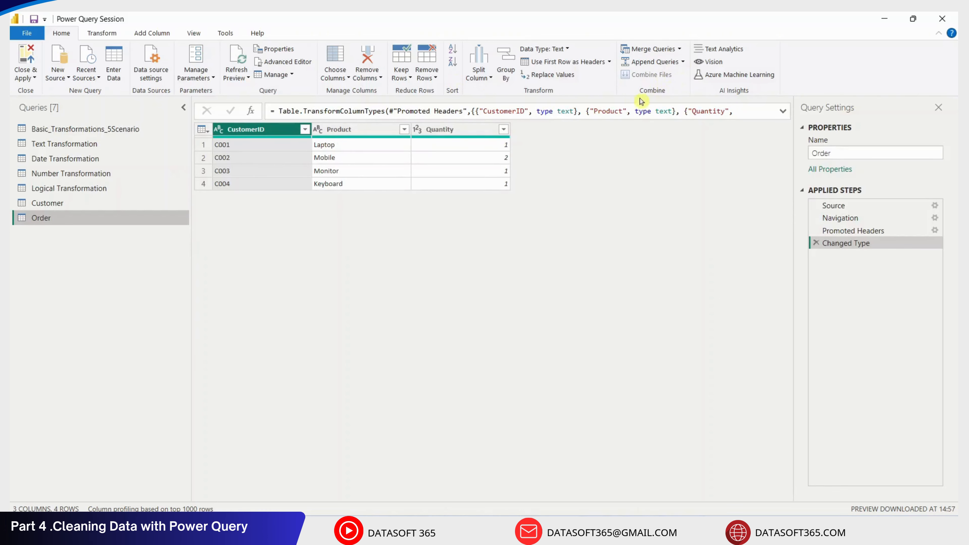
{"action": "left_click", "coordinate": [681, 49]}
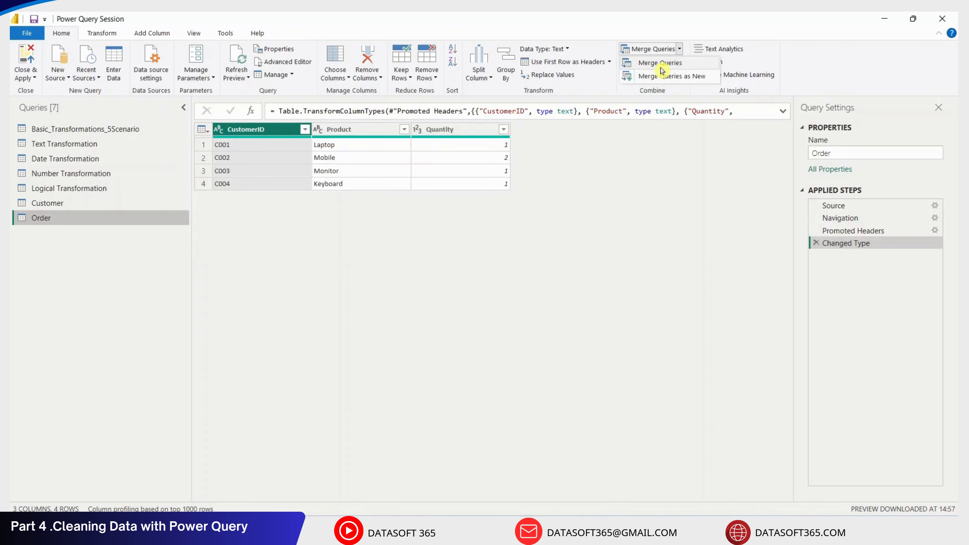
{"action": "left_click", "coordinate": [673, 76]}
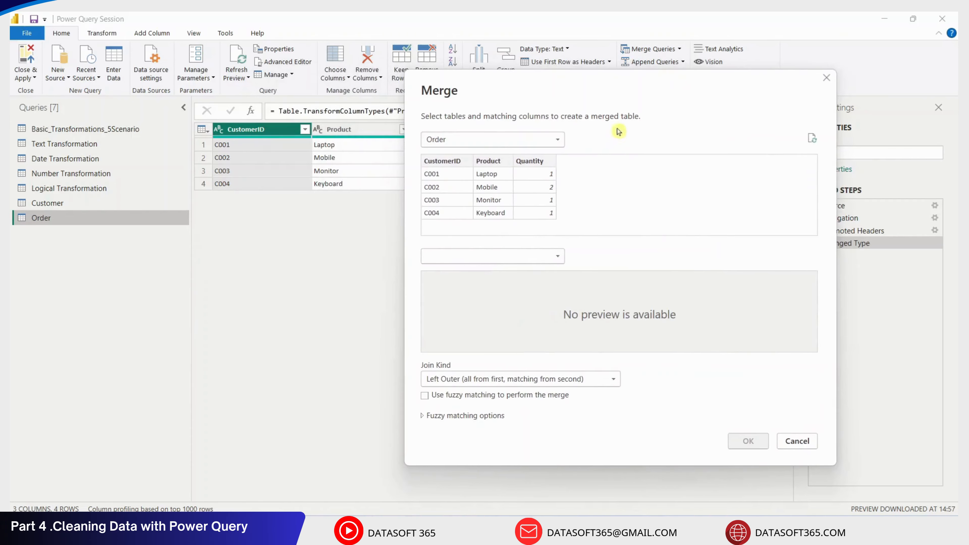
{"action": "left_click", "coordinate": [467, 142]}
{"action": "left_click", "coordinate": [467, 141]}
{"action": "left_click", "coordinate": [486, 253]}
{"action": "left_click", "coordinate": [454, 282]}
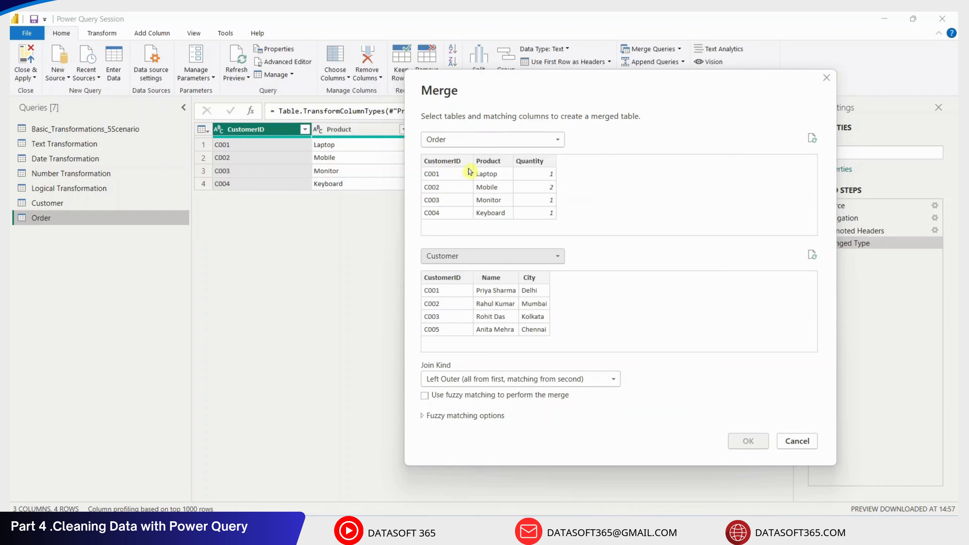
Match both tables on CustomerID with a Left Outer join and create the merged query
{"action": "left_click", "coordinate": [445, 167]}
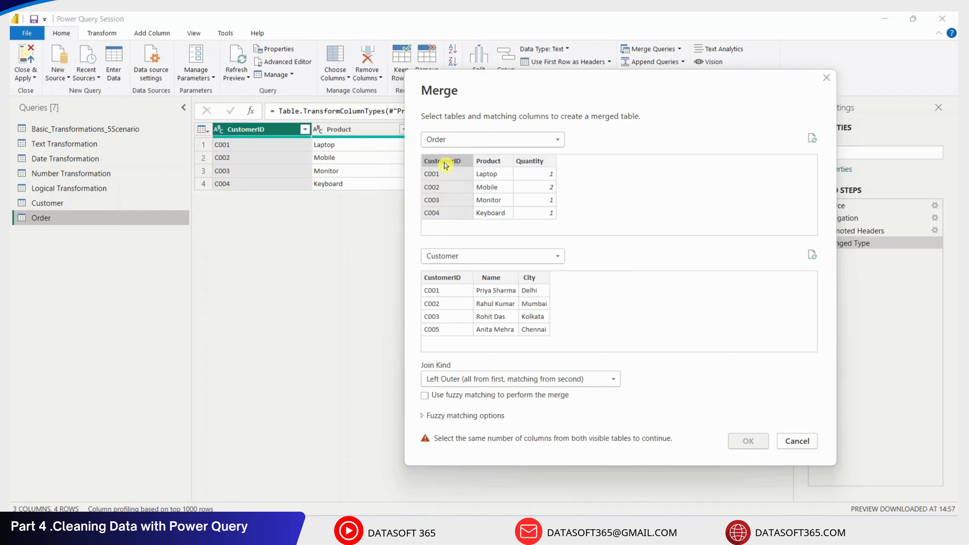
{"action": "left_click", "coordinate": [457, 279]}
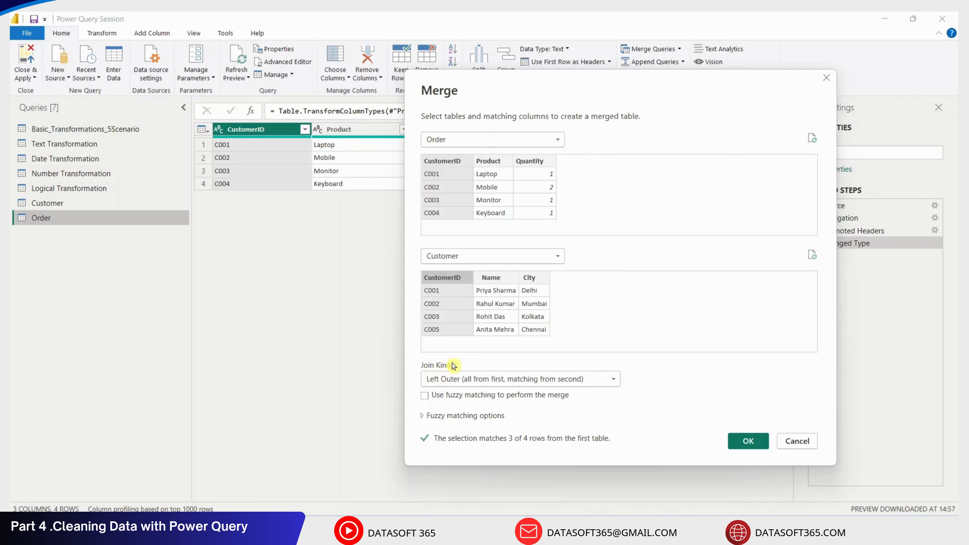
{"action": "left_click", "coordinate": [465, 380]}
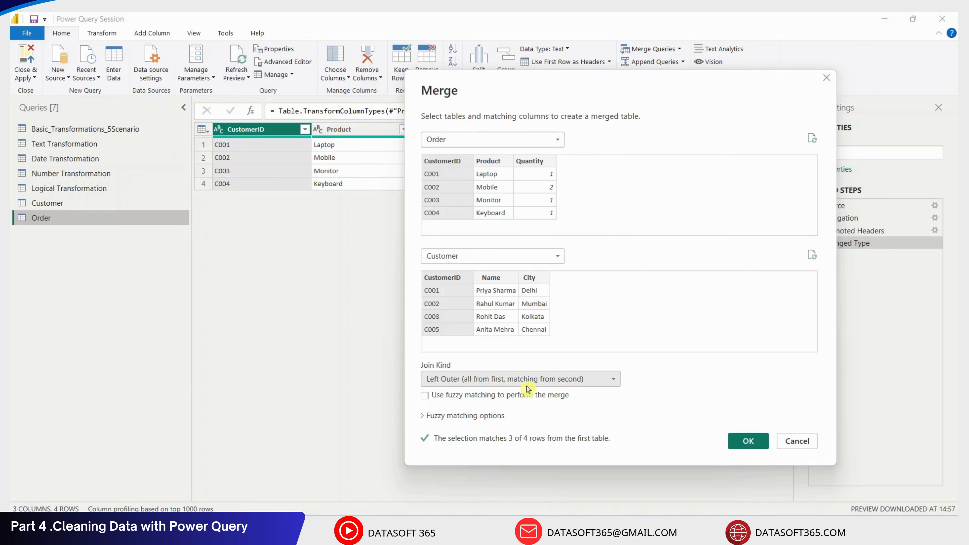
{"action": "left_click", "coordinate": [749, 441]}
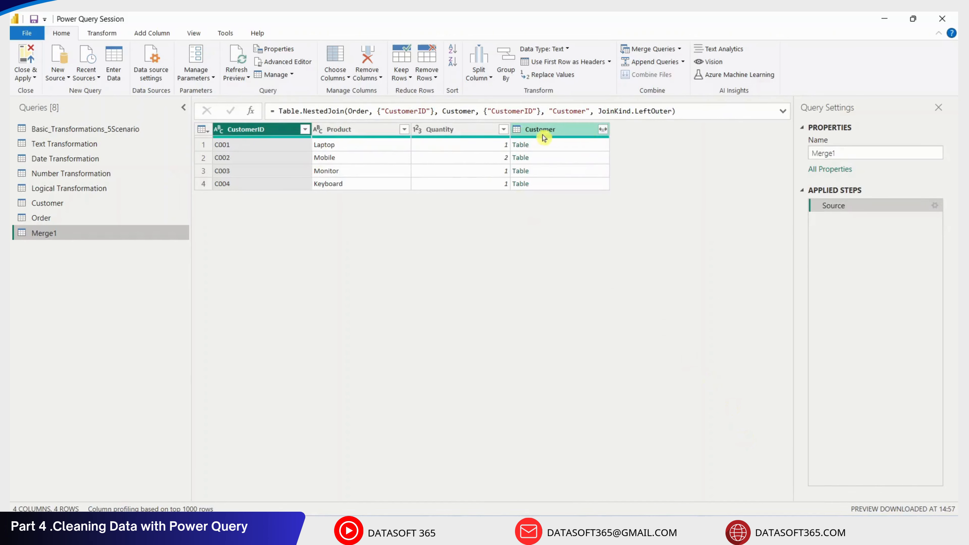
Expand the merged Customer column to include only the Name and City fields
{"action": "left_click", "coordinate": [603, 129]}
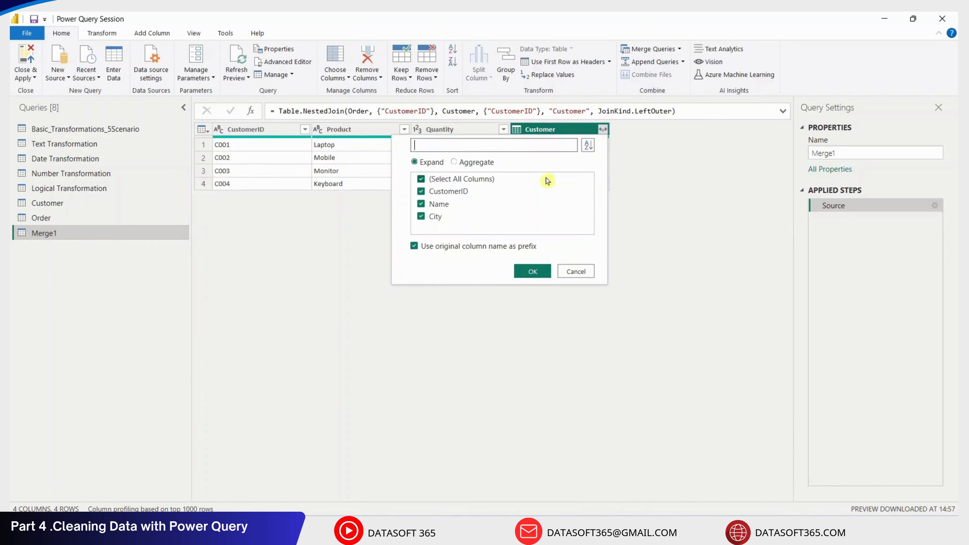
{"action": "left_click", "coordinate": [482, 180]}
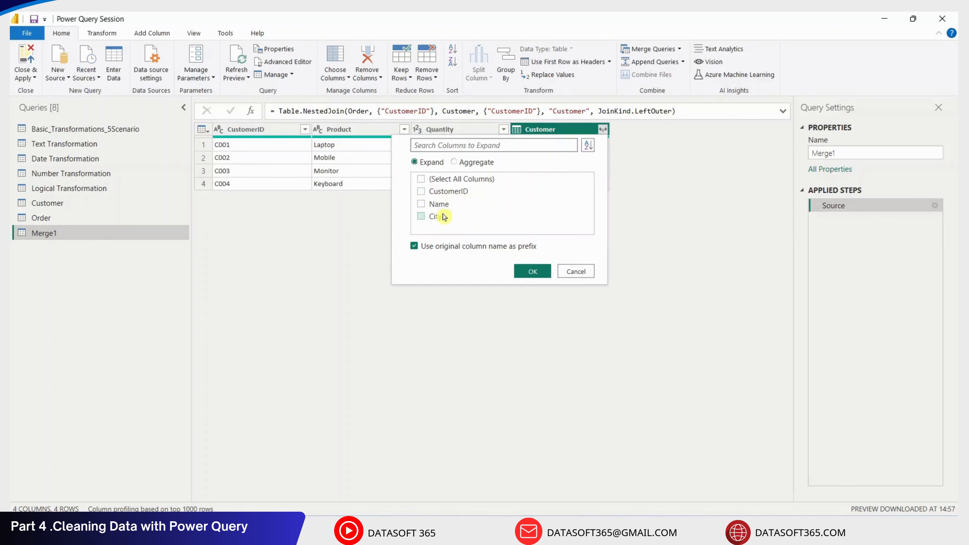
{"action": "left_click", "coordinate": [444, 206]}
{"action": "left_click", "coordinate": [421, 217]}
{"action": "left_click", "coordinate": [533, 271]}
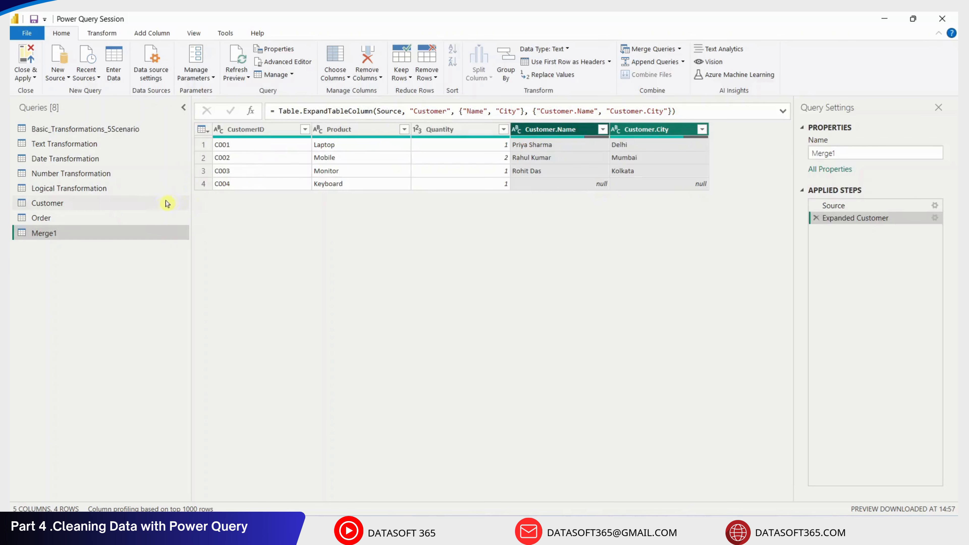
Compare the merged result with the Customer query, and rename the Merge1 query to Left Join
{"action": "left_click", "coordinate": [109, 202]}
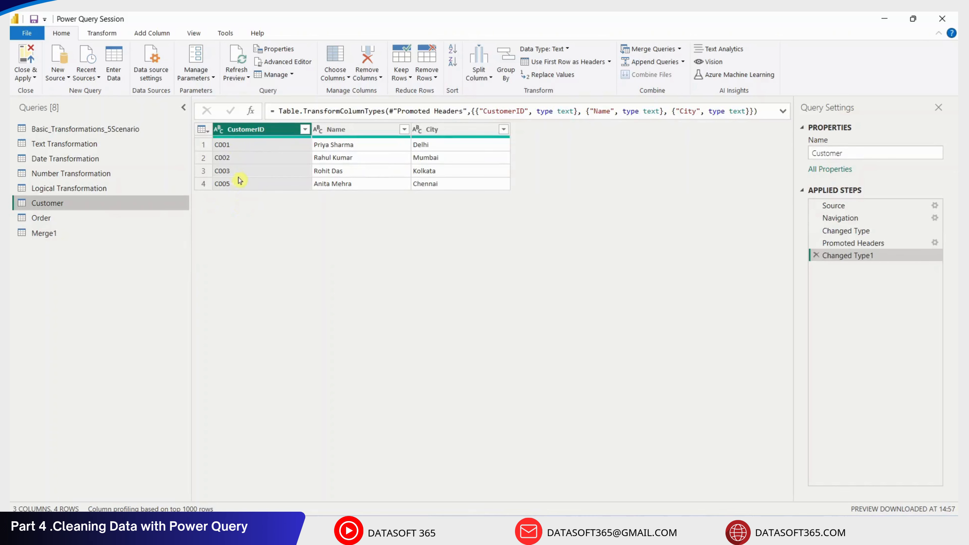
{"action": "left_click", "coordinate": [74, 237]}
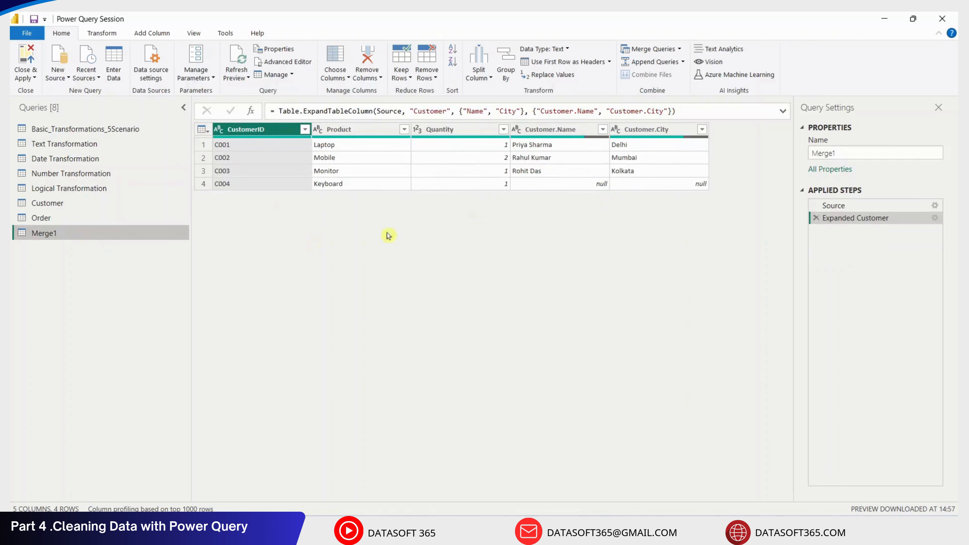
{"action": "double_click", "coordinate": [59, 234]}
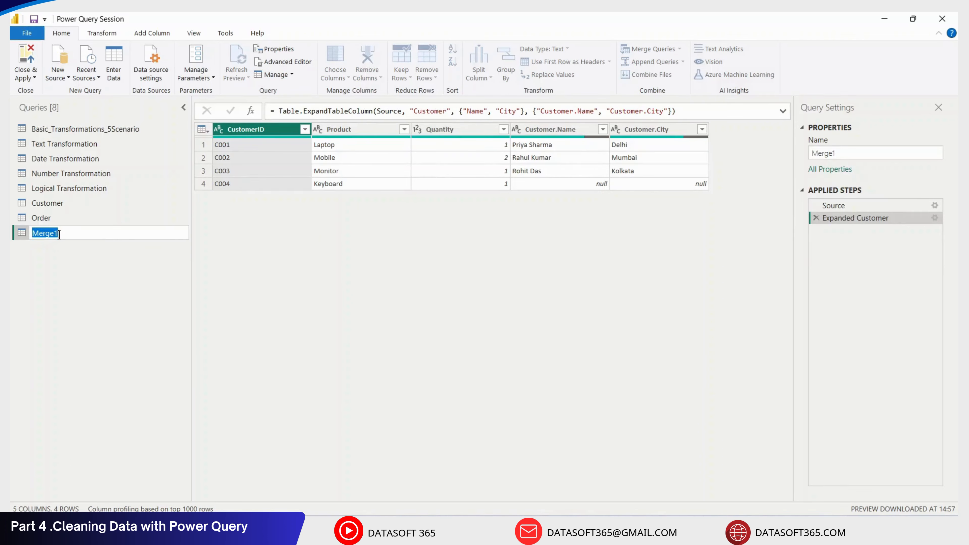
{"action": "type", "text": "Left Join"}
{"action": "key", "text": "Return"}
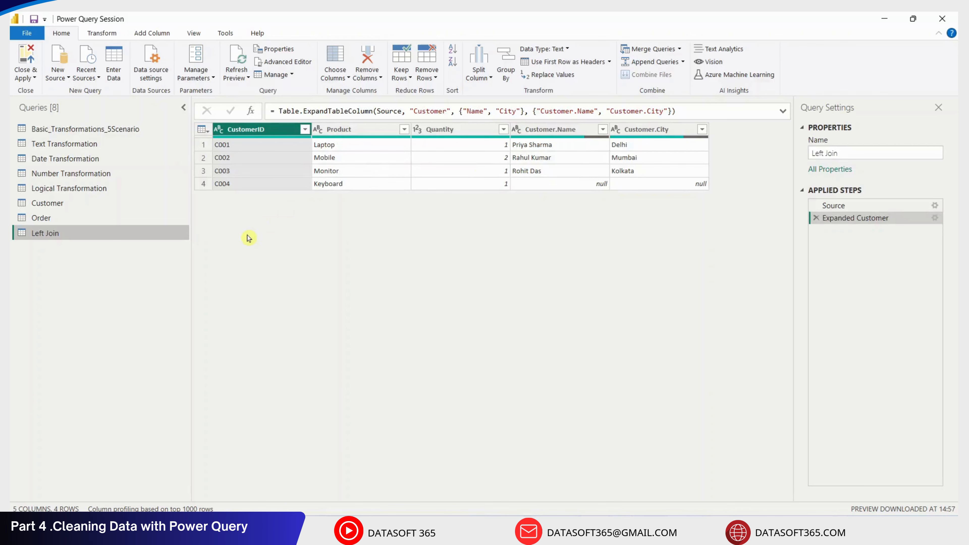
Set up another merge as a new query, with Order as the first table and Customer as the second
{"action": "left_click", "coordinate": [58, 204]}
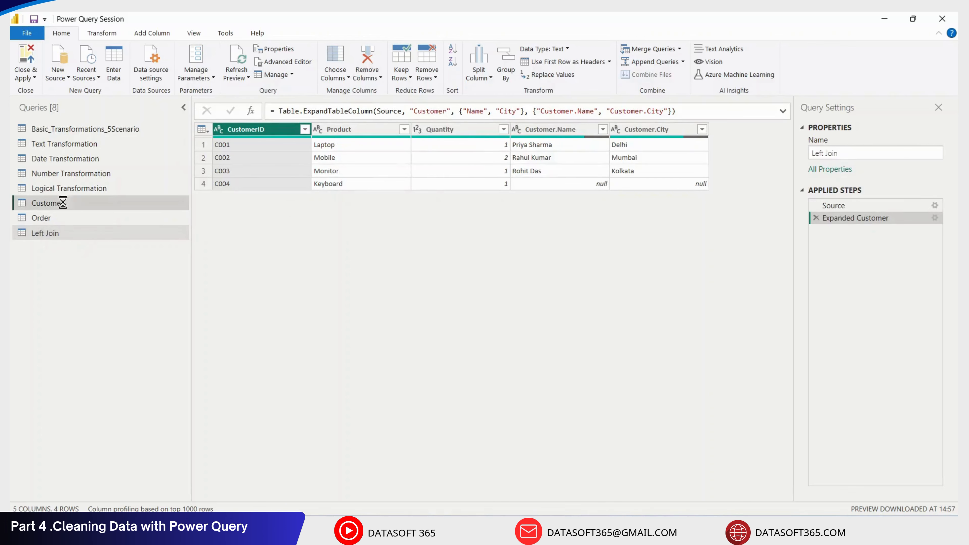
{"action": "left_click", "coordinate": [679, 49]}
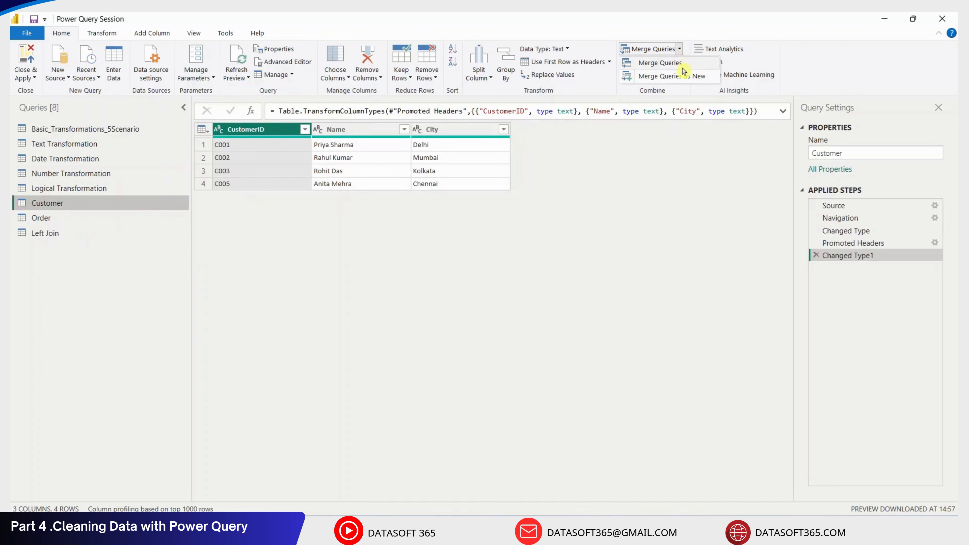
{"action": "left_click", "coordinate": [680, 78]}
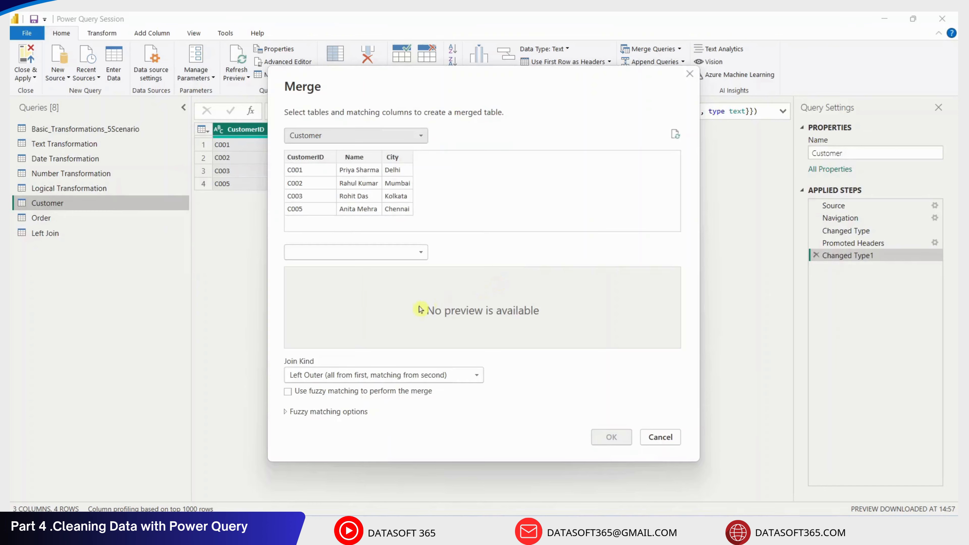
{"action": "left_click", "coordinate": [329, 136]}
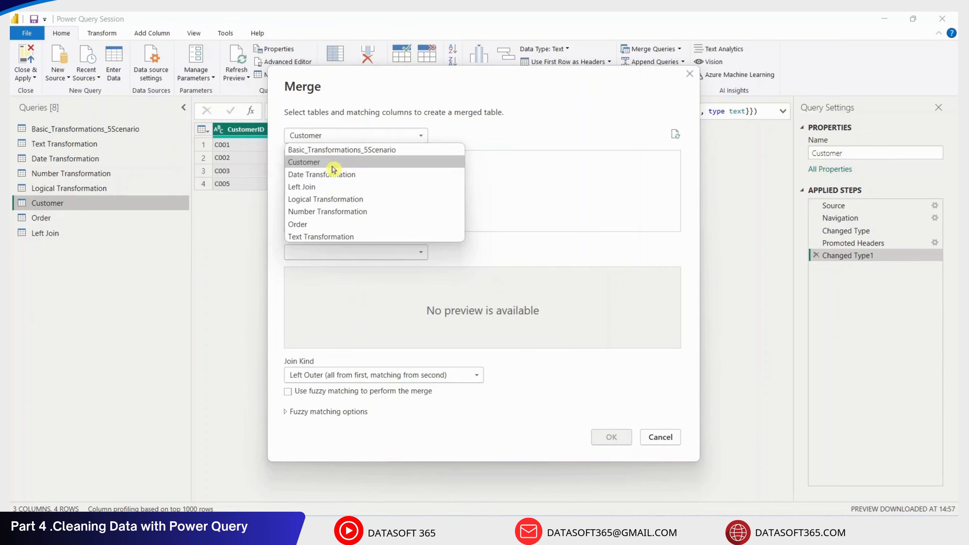
{"action": "left_click", "coordinate": [321, 224]}
{"action": "left_click", "coordinate": [340, 253]}
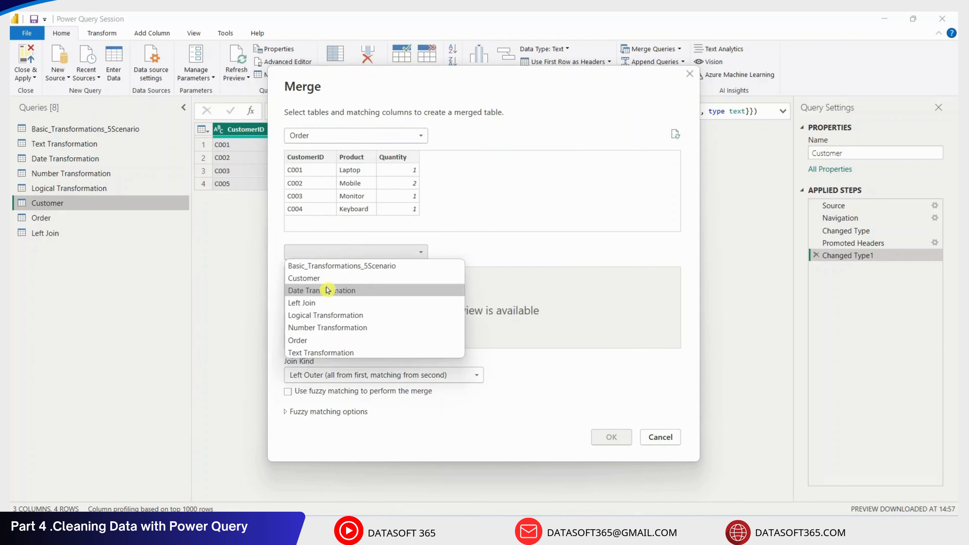
{"action": "left_click", "coordinate": [326, 282]}
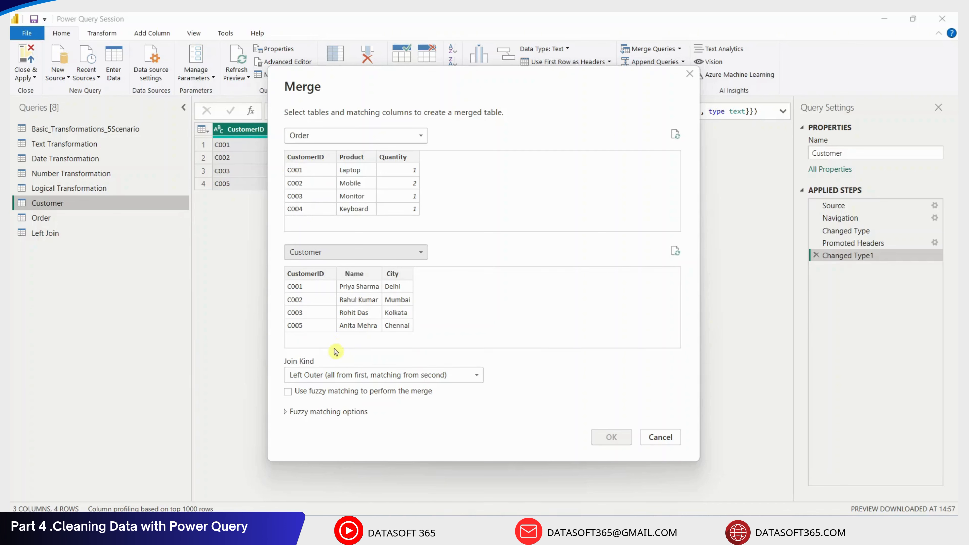
Set the join kind to Right Outer, match both tables on CustomerID, and create the merged query
{"action": "left_click", "coordinate": [301, 376]}
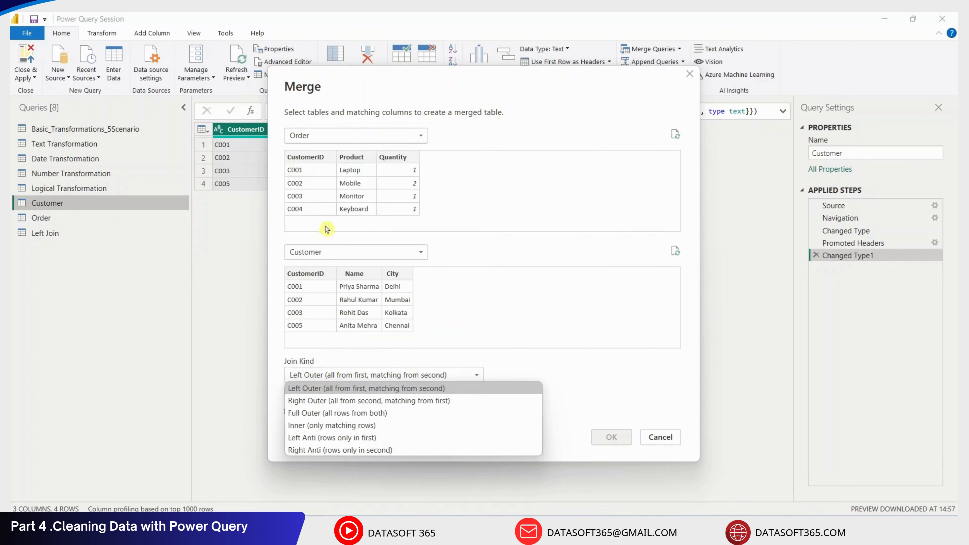
{"action": "left_click", "coordinate": [322, 401]}
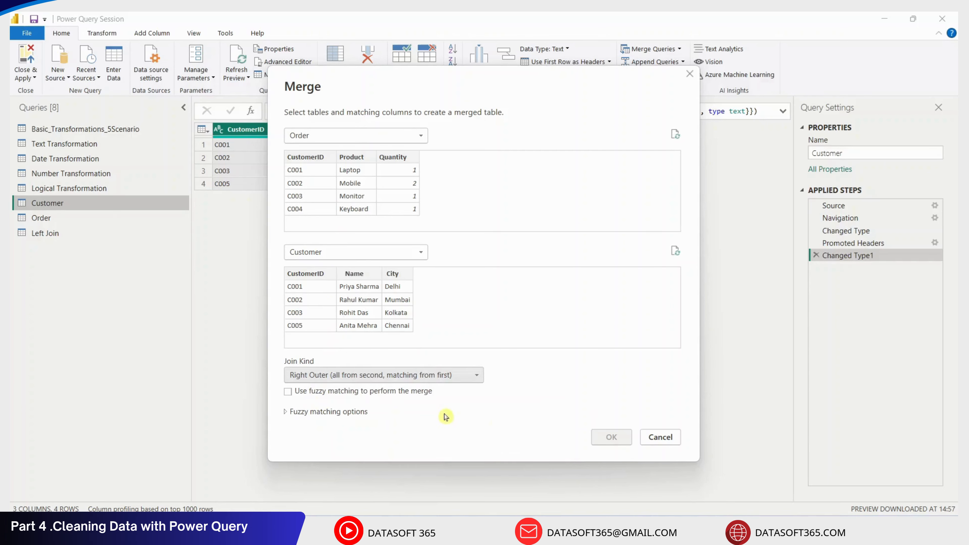
{"action": "left_click", "coordinate": [303, 158]}
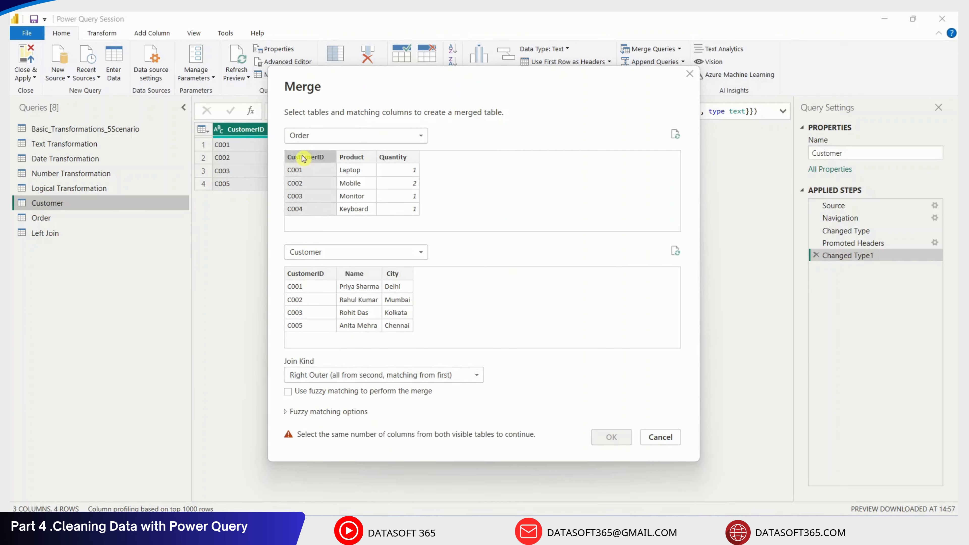
{"action": "left_click", "coordinate": [311, 274]}
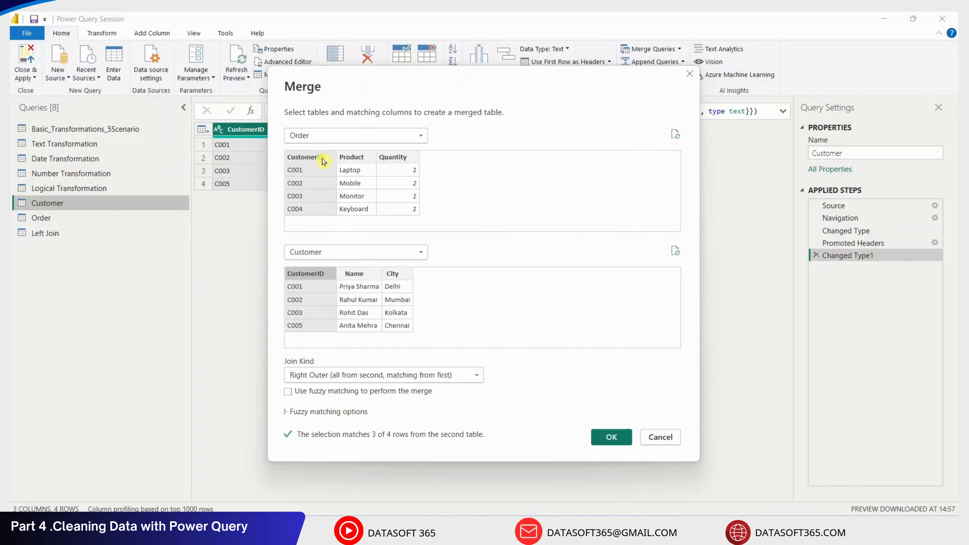
{"action": "left_click", "coordinate": [610, 438]}
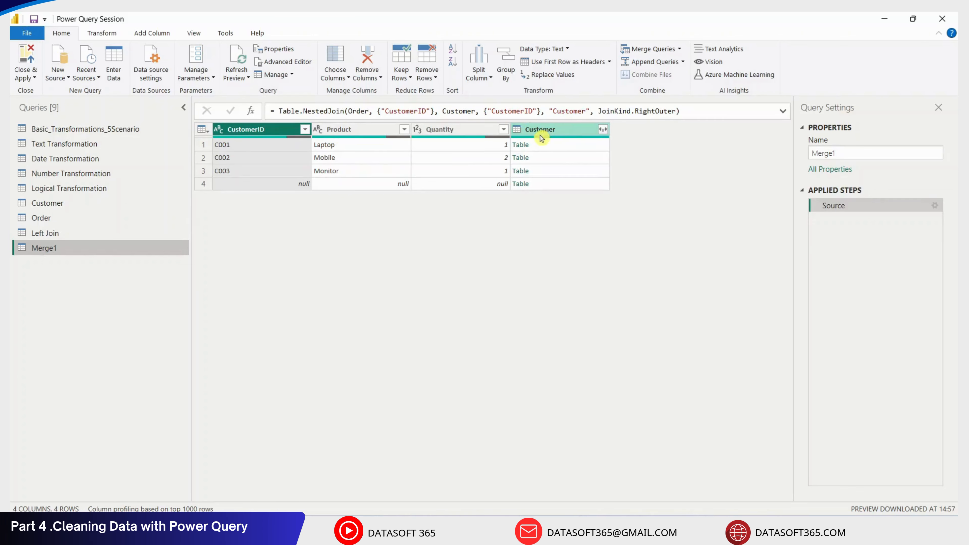
Expand the merged Customer column to include only the Name and City fields, keeping the original column name as prefix
{"action": "left_click", "coordinate": [599, 131]}
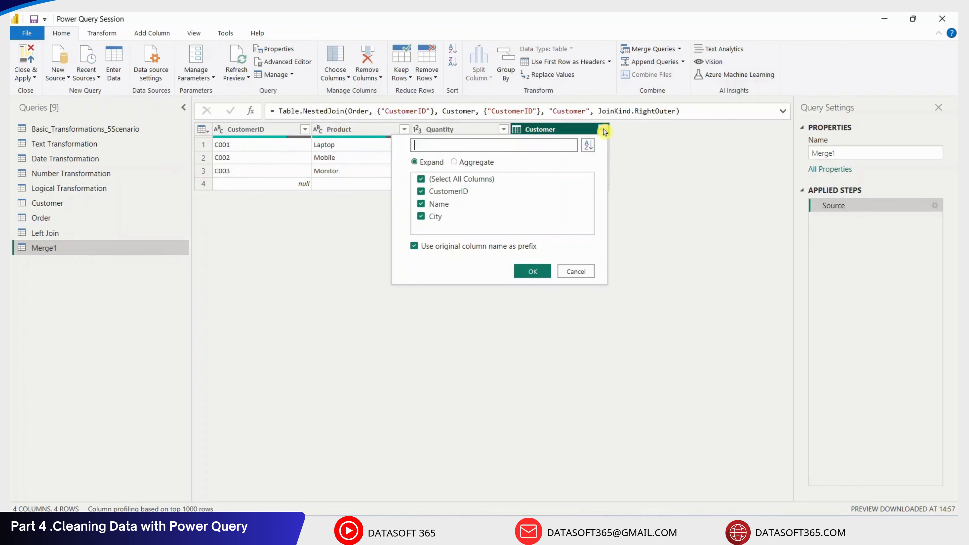
{"action": "left_click", "coordinate": [641, 145]}
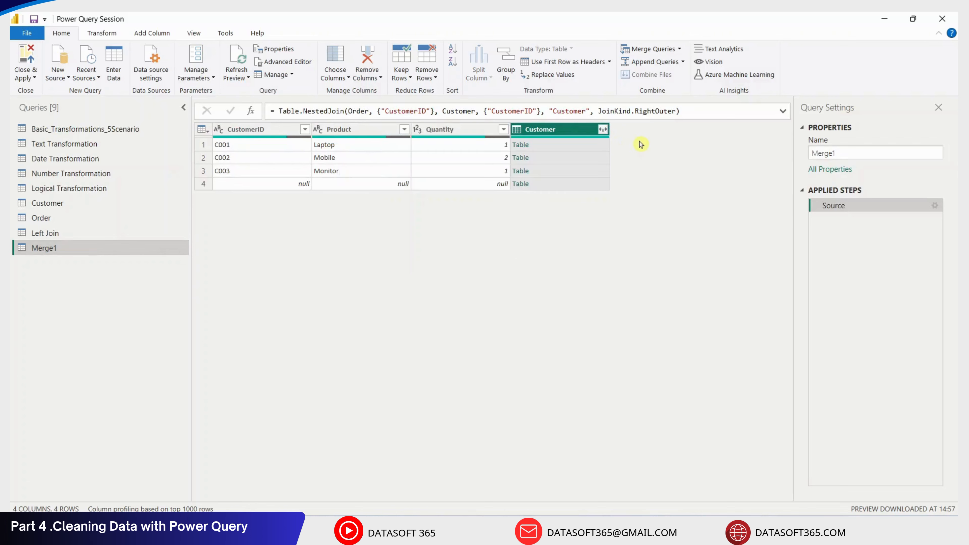
{"action": "left_click", "coordinate": [602, 132]}
{"action": "left_click", "coordinate": [473, 178]}
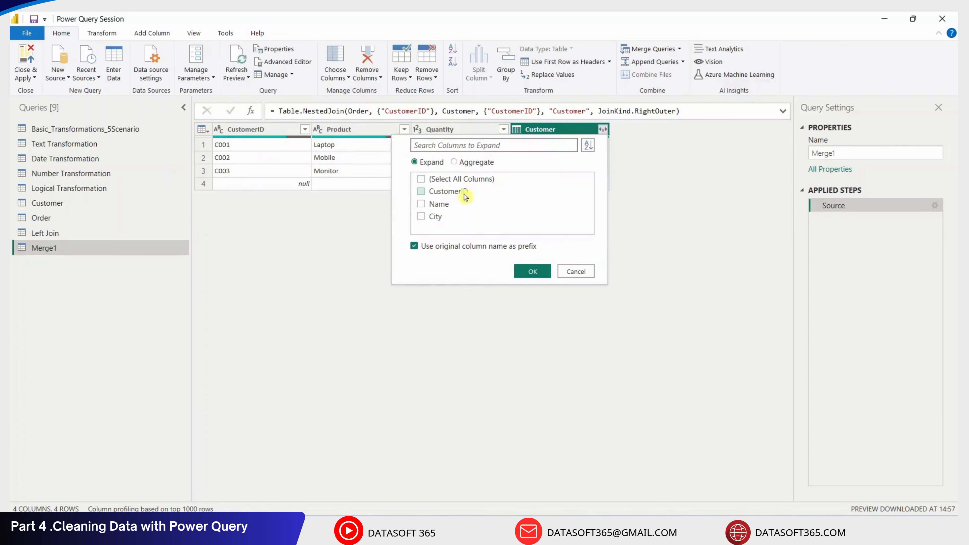
{"action": "left_click", "coordinate": [443, 207]}
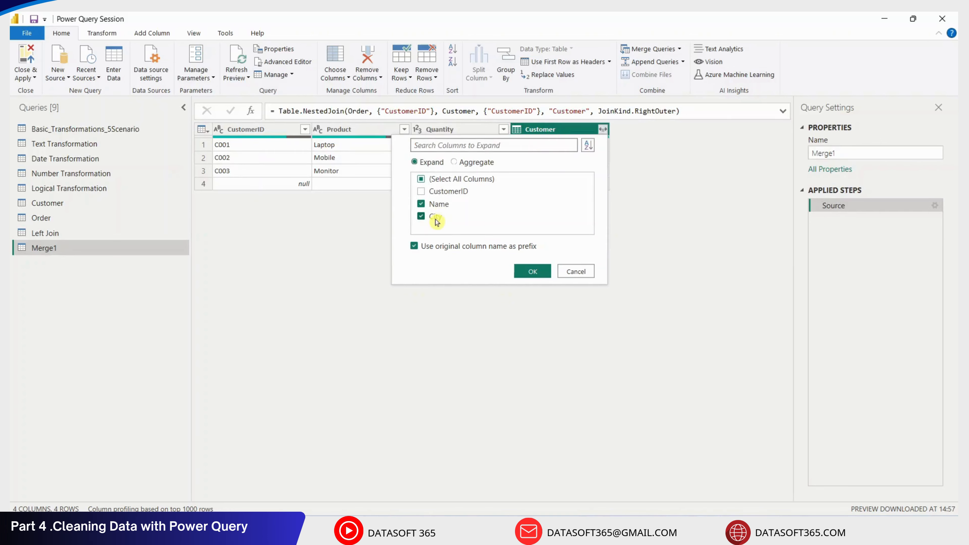
{"action": "left_click", "coordinate": [525, 274]}
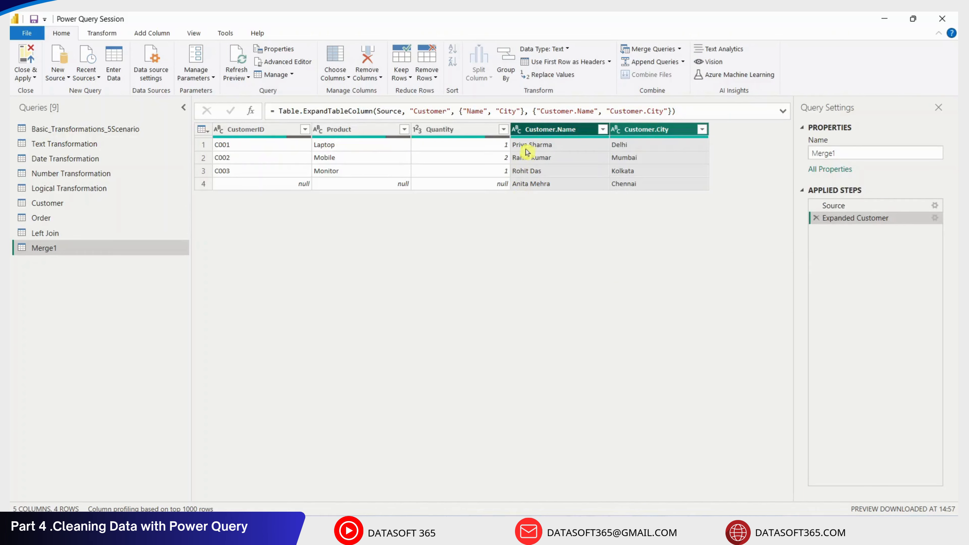
Edit the Expanded Customer step to also include the CustomerID field, and review the expanded columns
{"action": "left_click", "coordinate": [605, 132]}
{"action": "left_click", "coordinate": [686, 259]}
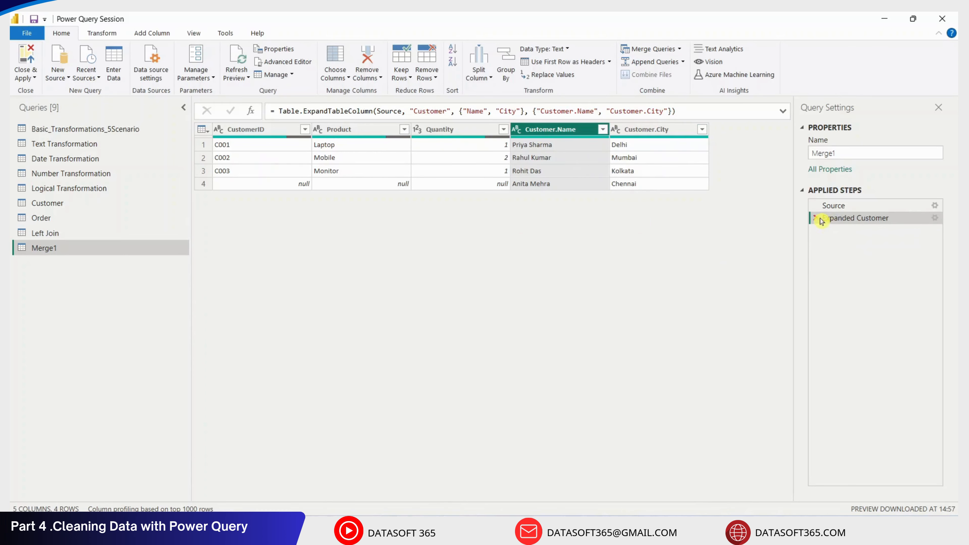
{"action": "left_click", "coordinate": [935, 218]}
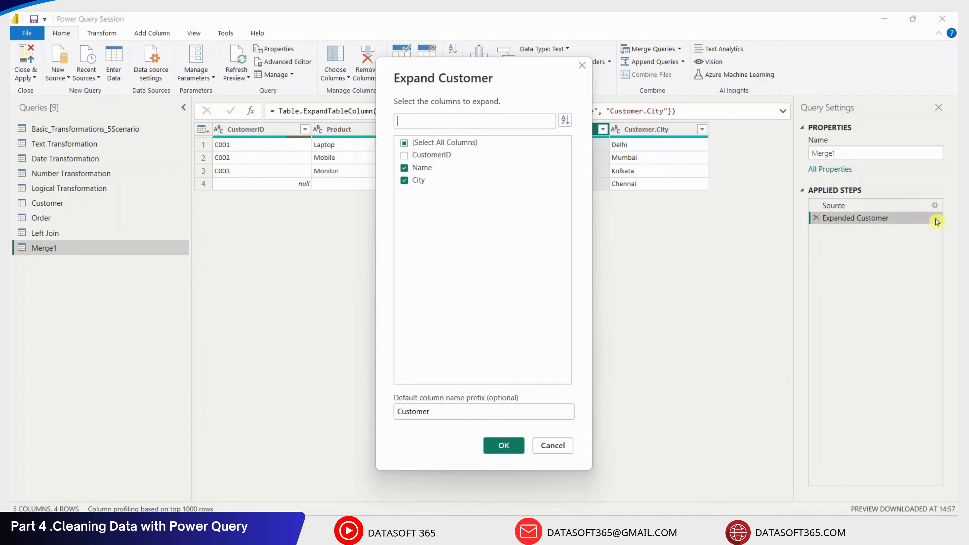
{"action": "left_click", "coordinate": [404, 155]}
{"action": "left_click", "coordinate": [504, 445]}
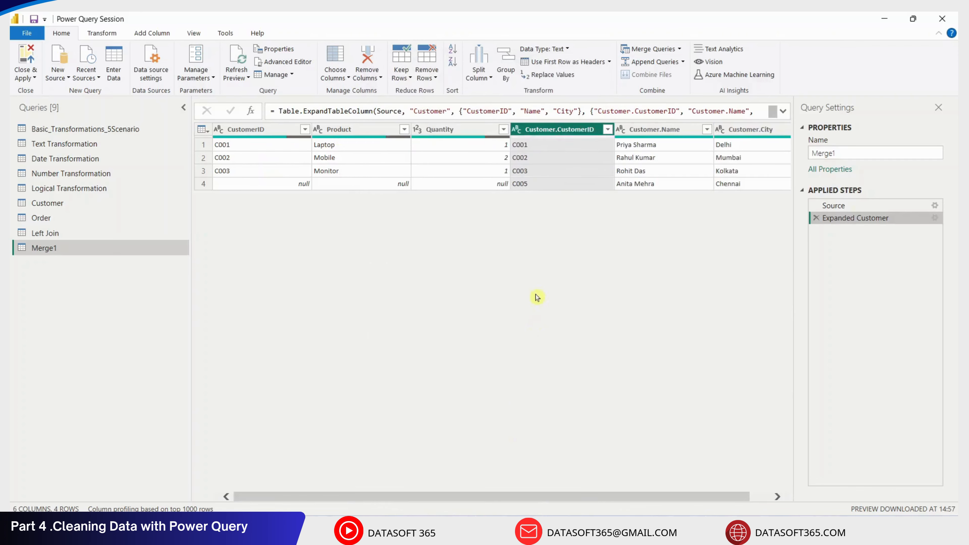
{"action": "left_click_drag", "start_coordinate": [561, 492], "coordinate": [583, 493]}
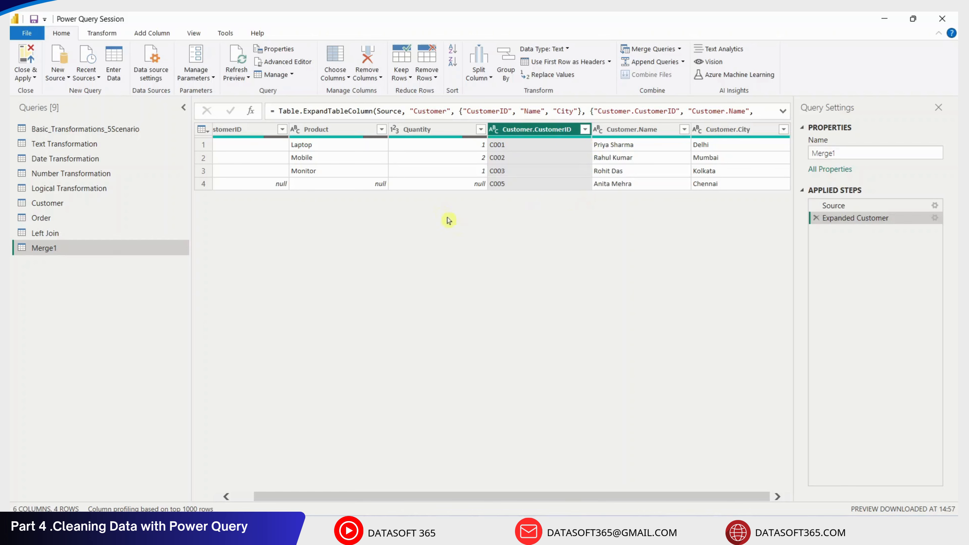
{"action": "left_click_drag", "start_coordinate": [618, 496], "coordinate": [549, 495]}
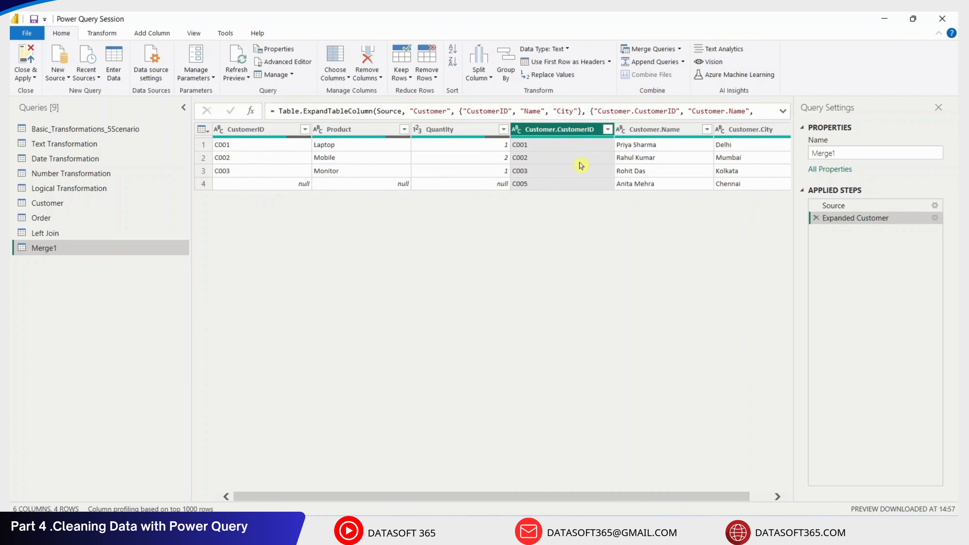
Filter the Order table's CustomerID column in the merged query to null values only, and remove that filter step
{"action": "left_click", "coordinate": [305, 129]}
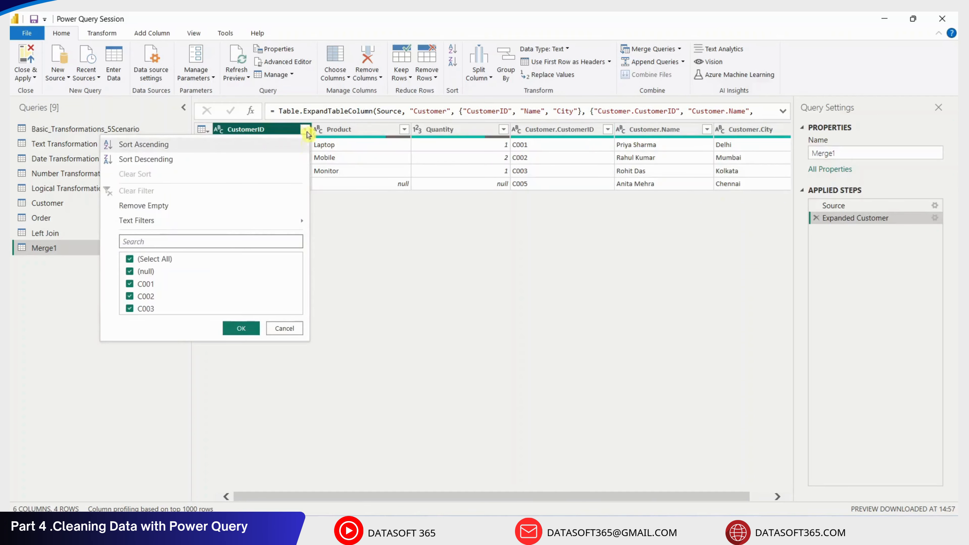
{"action": "left_click", "coordinate": [167, 259]}
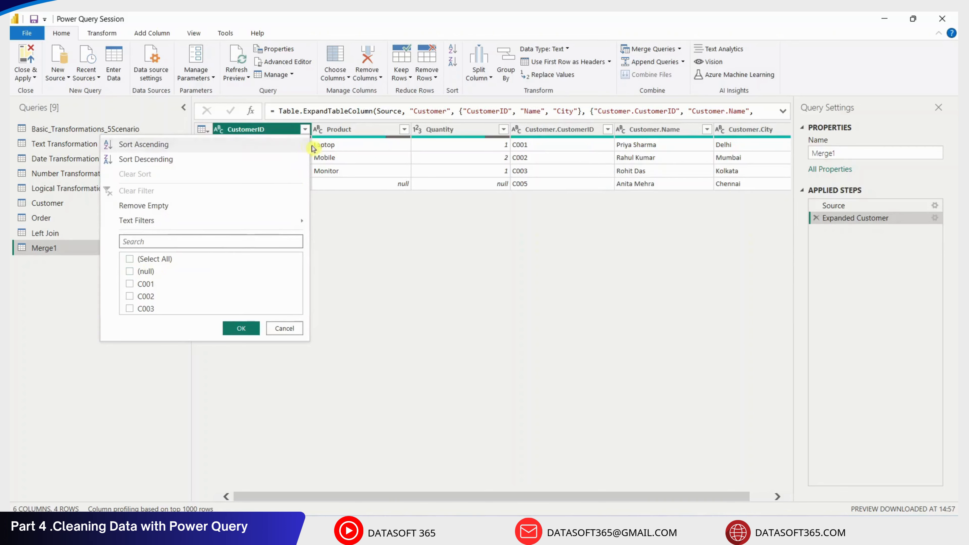
{"action": "left_click", "coordinate": [148, 271]}
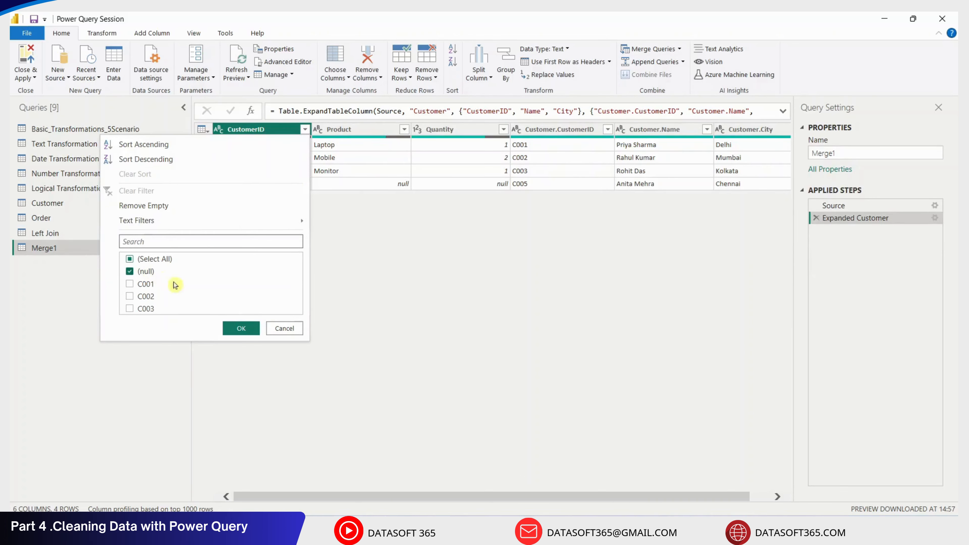
{"action": "left_click", "coordinate": [253, 329]}
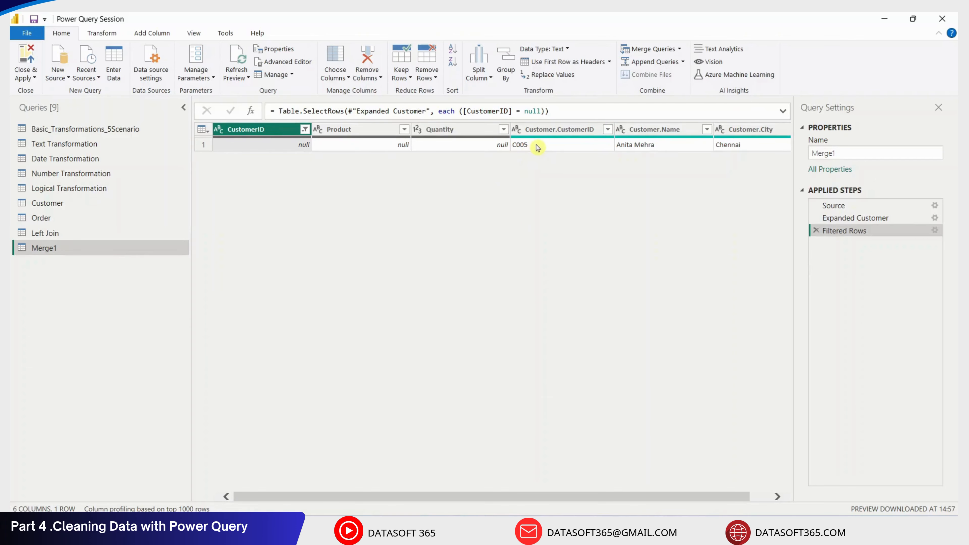
{"action": "left_click", "coordinate": [816, 230]}
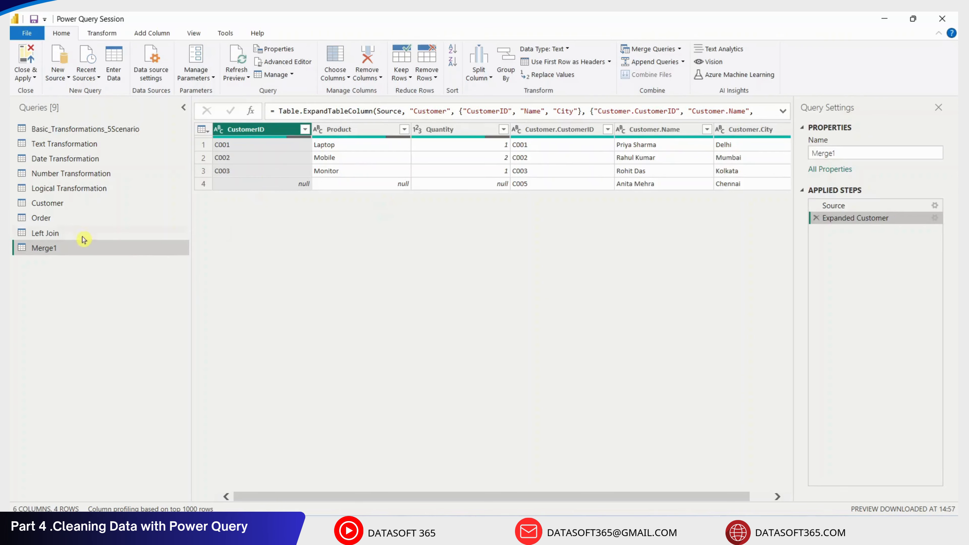
Rename the Merge1 query to Right Join
{"action": "double_click", "coordinate": [46, 248]}
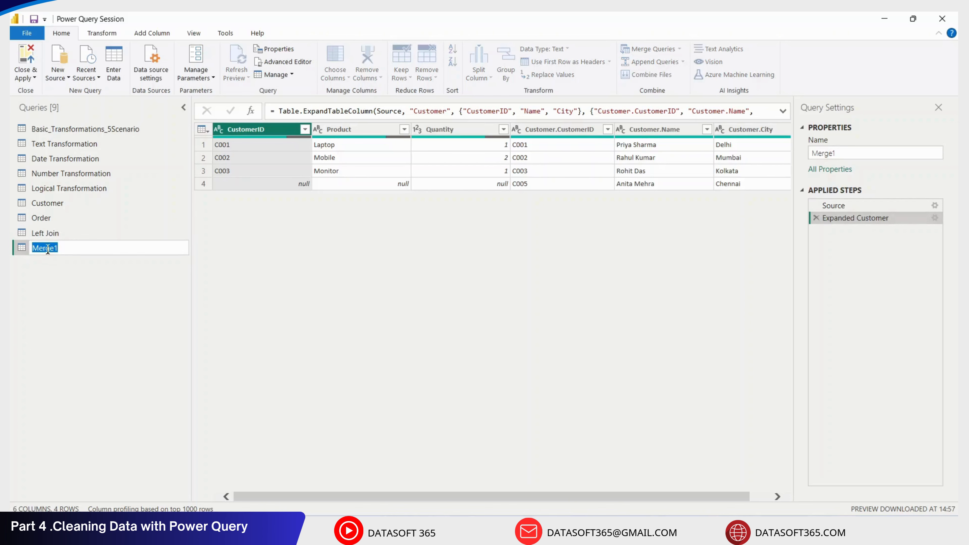
{"action": "type", "text": "Right Join"}
{"action": "key", "text": "Return"}
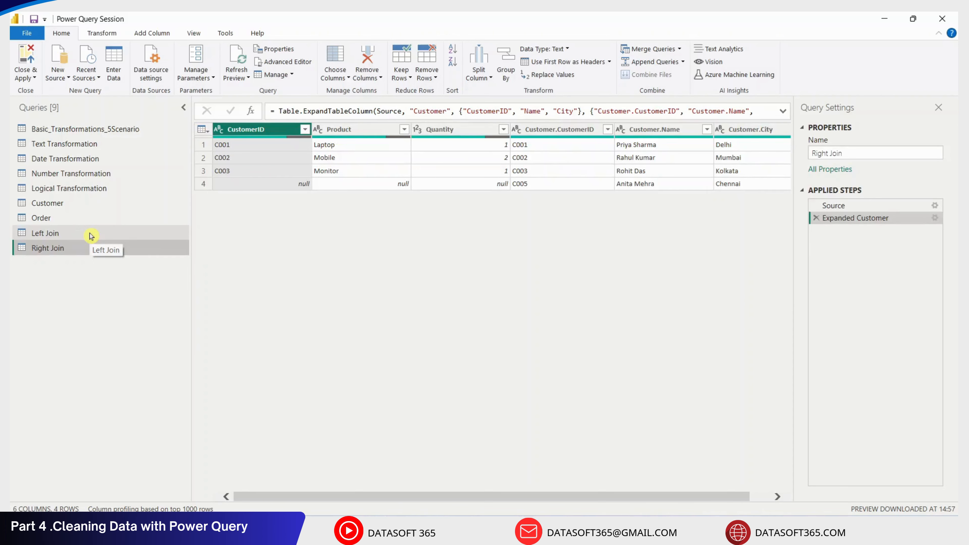
Compare the CustomerID values in the Customer and Order queries to identify which rows match between the tables
{"action": "left_click", "coordinate": [82, 204]}
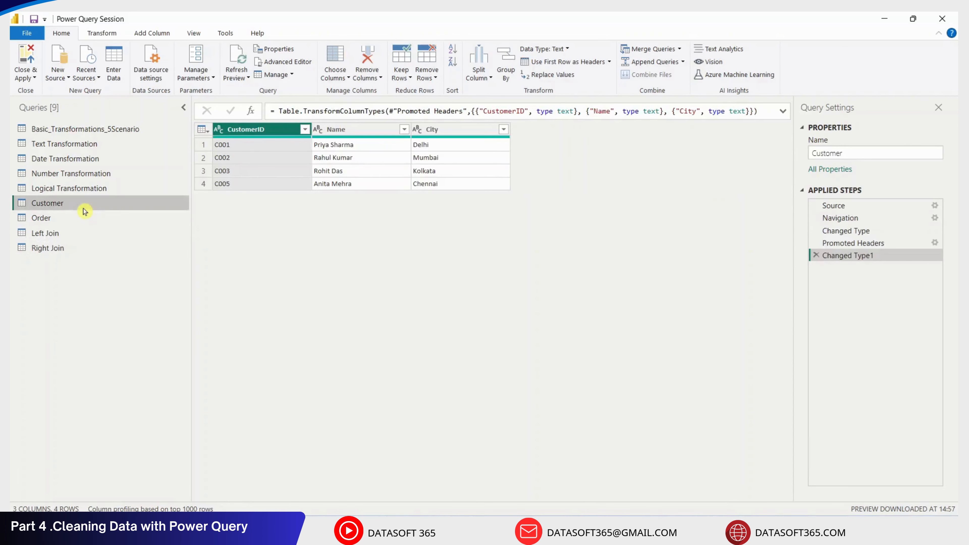
{"action": "left_click", "coordinate": [85, 217]}
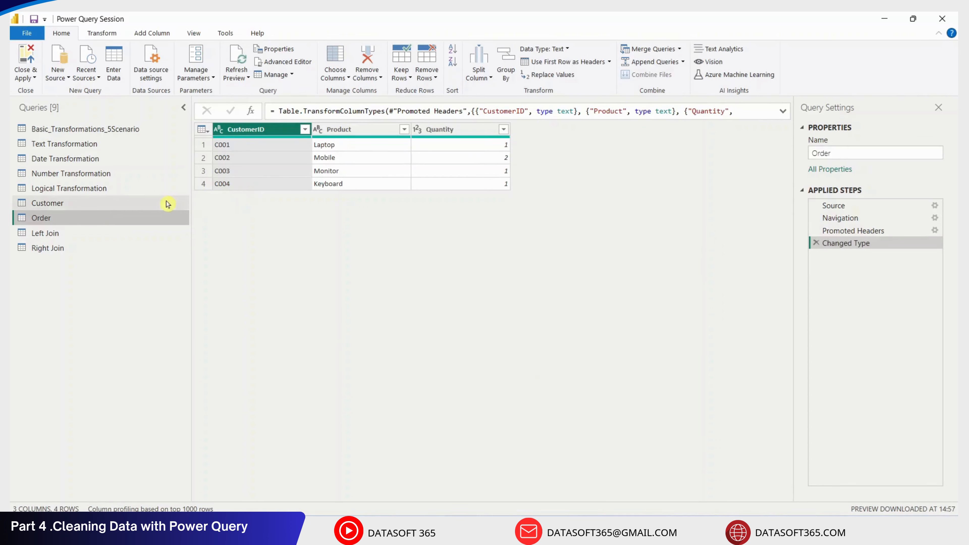
{"action": "left_click", "coordinate": [157, 203]}
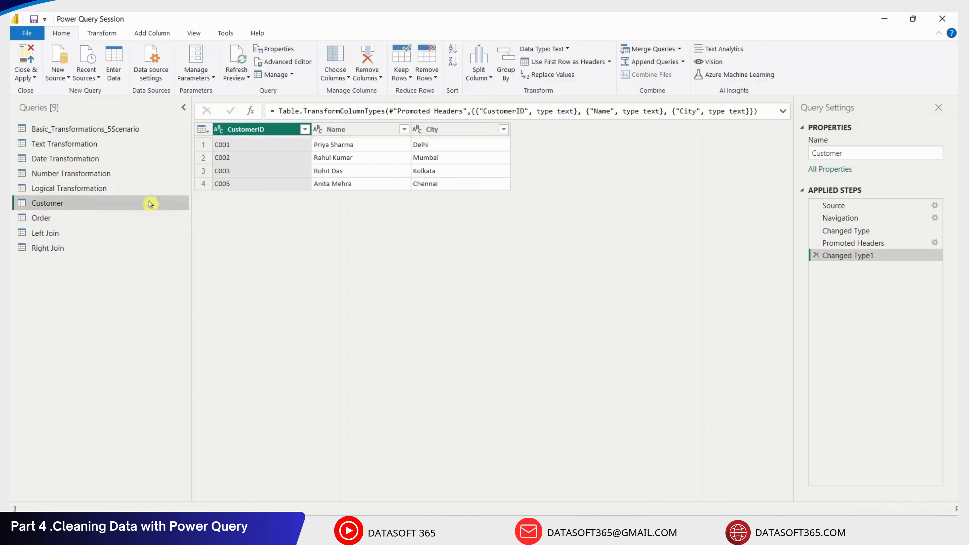
{"action": "left_click", "coordinate": [121, 218]}
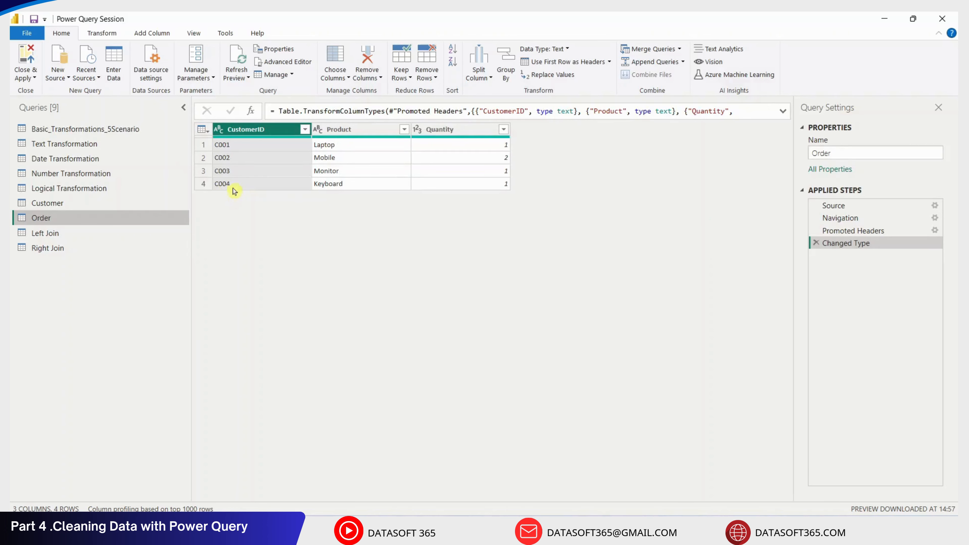
{"action": "left_click", "coordinate": [88, 205]}
{"action": "left_click", "coordinate": [106, 219]}
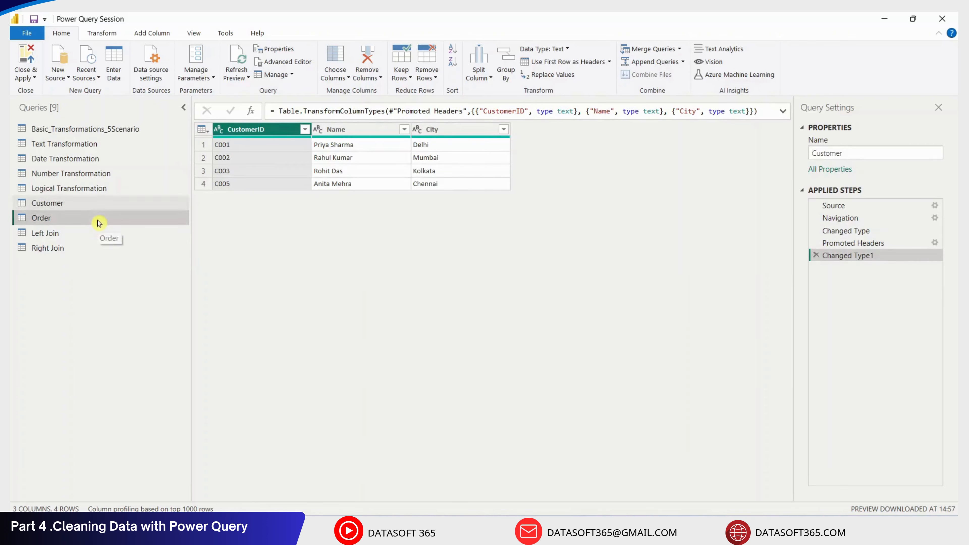
{"action": "left_click", "coordinate": [127, 204]}
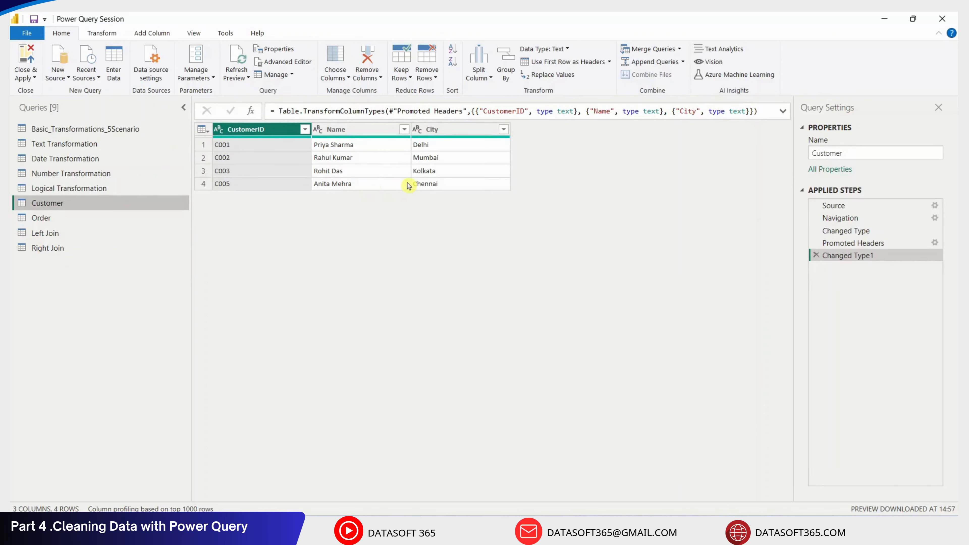
Set up a merge as a new query, with Order as the first table and Customer as the second
{"action": "left_click", "coordinate": [43, 217]}
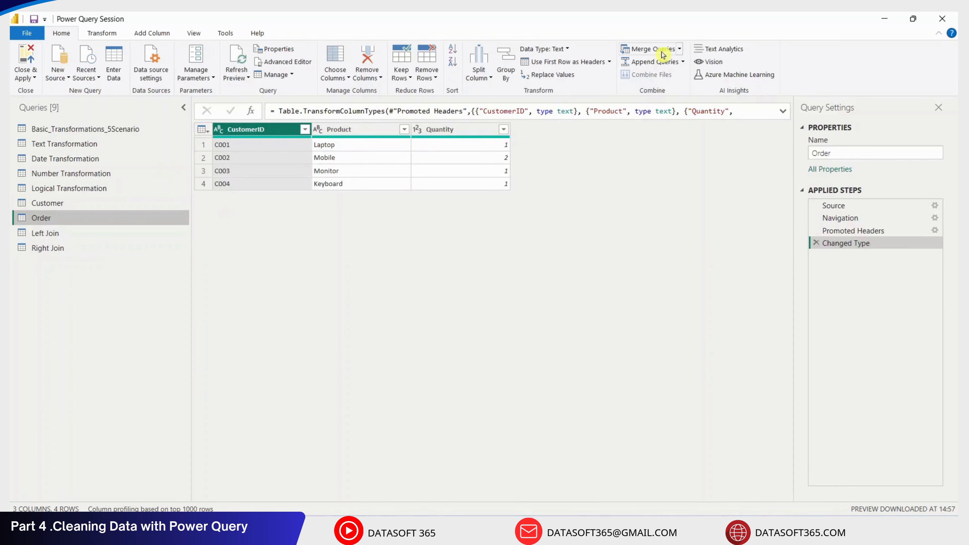
{"action": "left_click", "coordinate": [680, 48]}
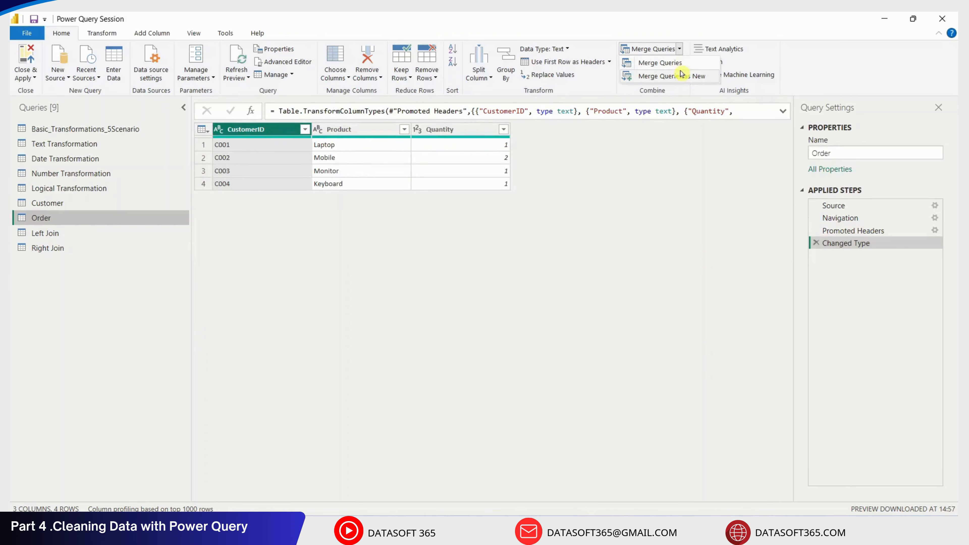
{"action": "left_click", "coordinate": [681, 72]}
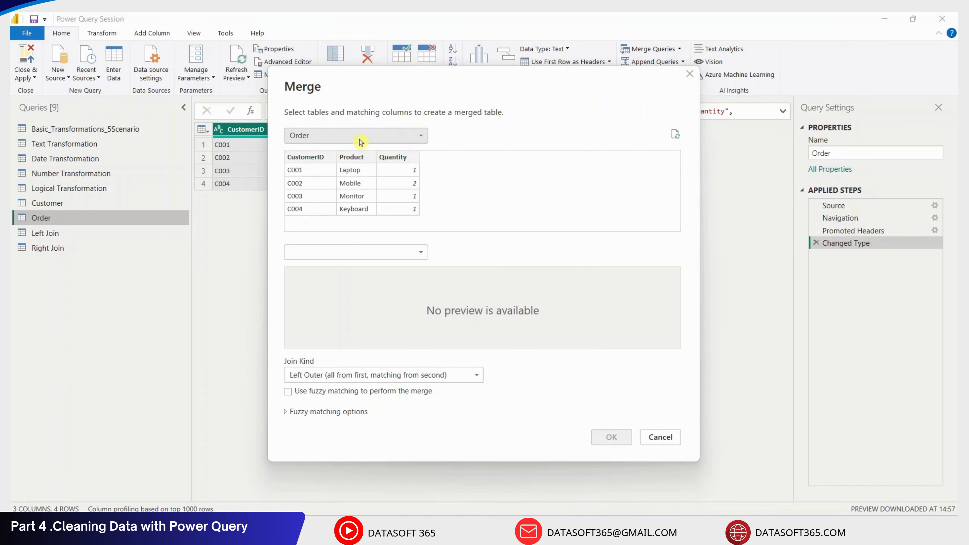
{"action": "left_click", "coordinate": [353, 251]}
{"action": "left_click", "coordinate": [339, 278]}
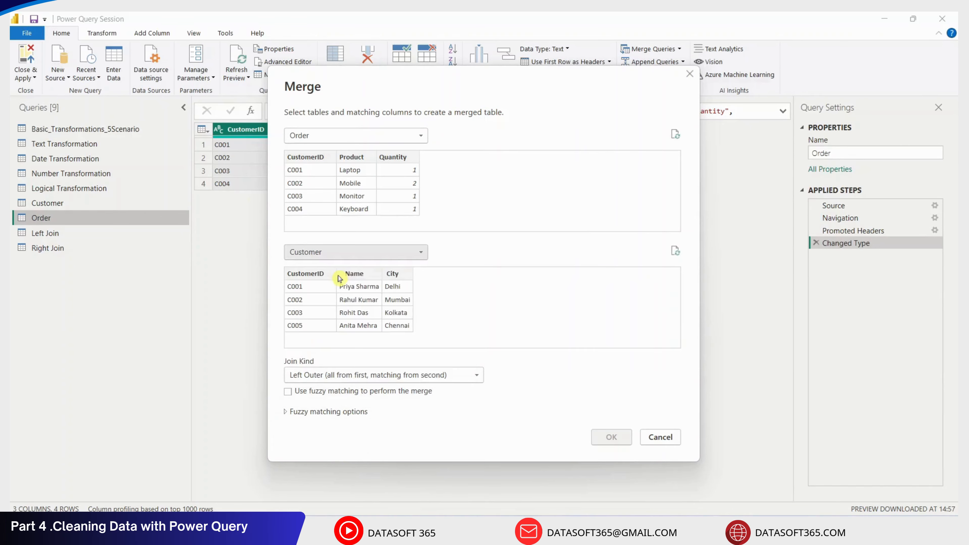
Match both tables on CustomerID, set the join kind to Inner, and create the merged query
{"action": "left_click", "coordinate": [316, 157]}
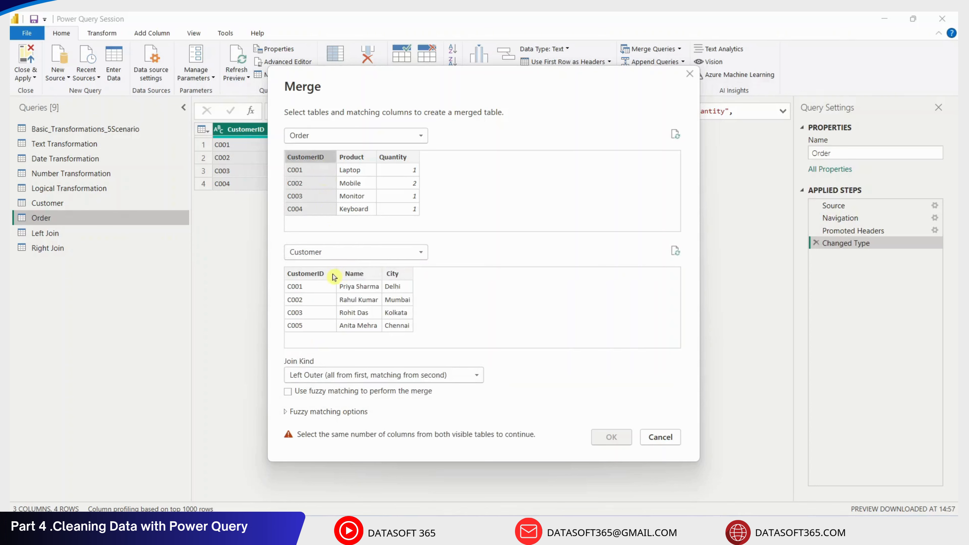
{"action": "left_click", "coordinate": [316, 274]}
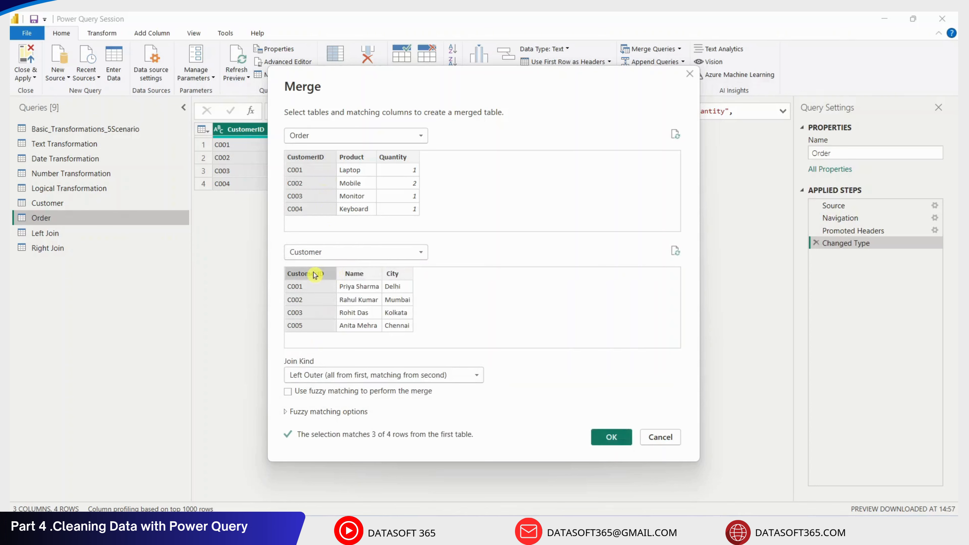
{"action": "left_click", "coordinate": [370, 377]}
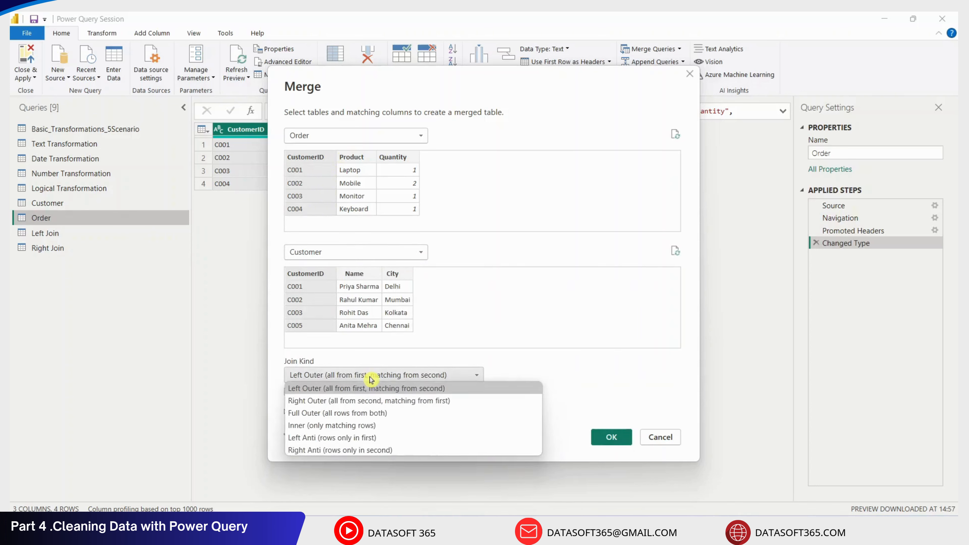
{"action": "left_click", "coordinate": [343, 426]}
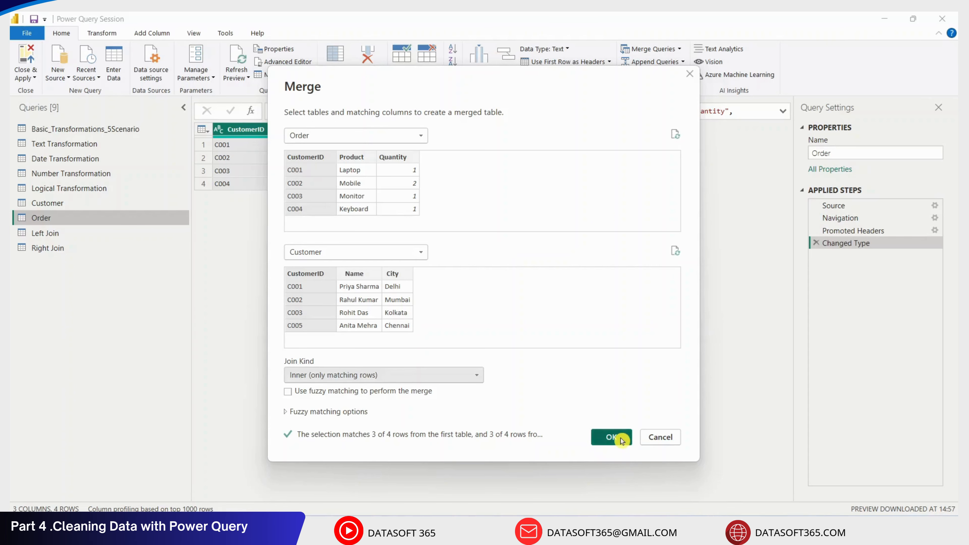
{"action": "left_click", "coordinate": [611, 437]}
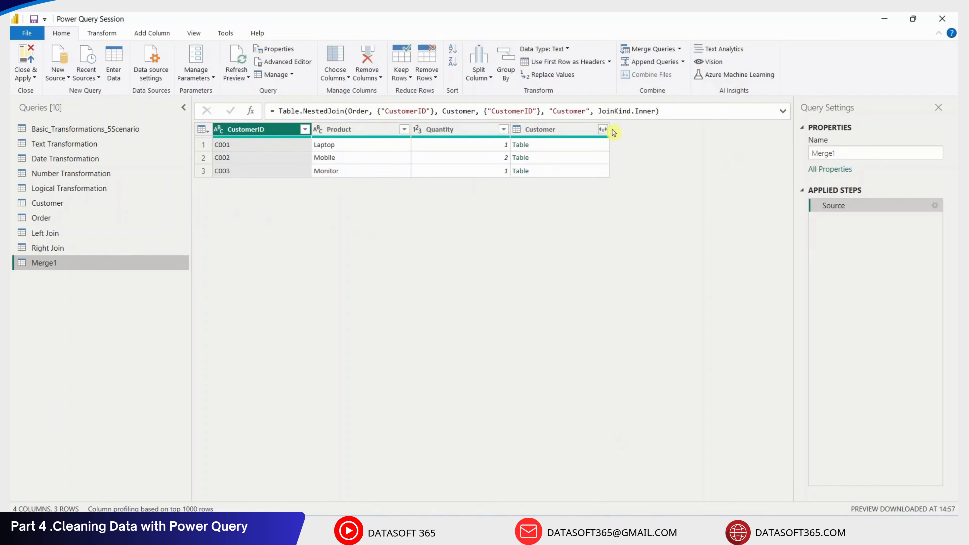
Expand the merged Customer column with all its fields, and rename the Merge1 query to Inner Join
{"action": "left_click", "coordinate": [603, 129]}
{"action": "left_click", "coordinate": [531, 271]}
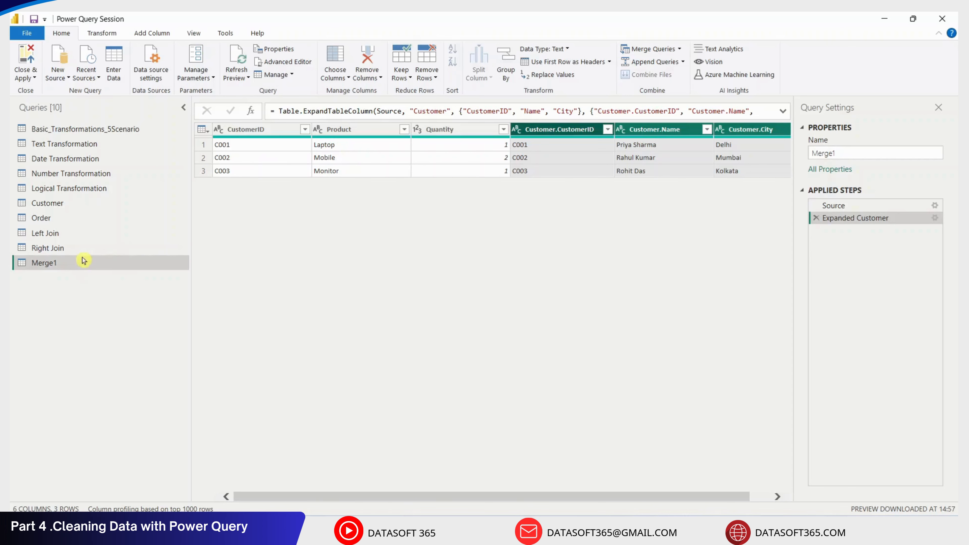
{"action": "double_click", "coordinate": [75, 263]}
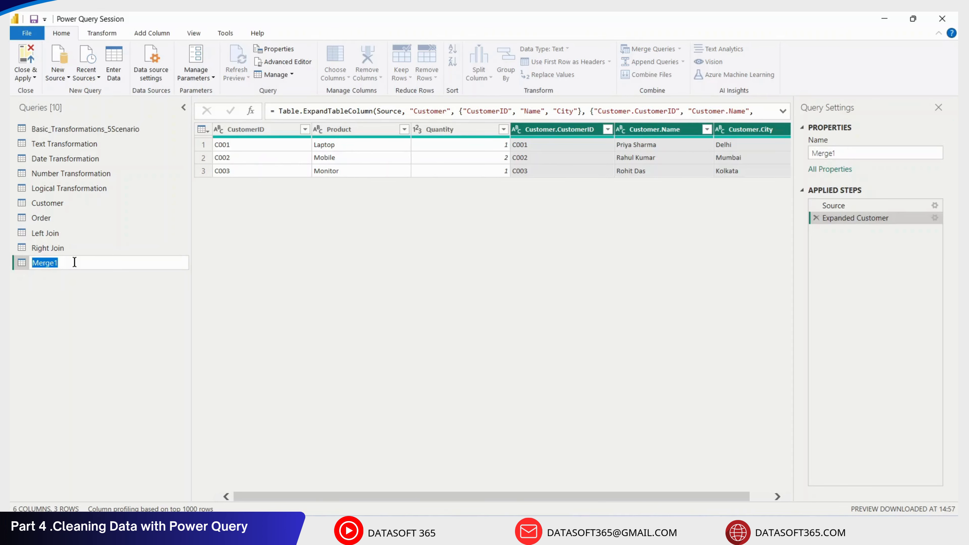
{"action": "key", "text": "BackSpace"}
{"action": "key", "text": "Return"}
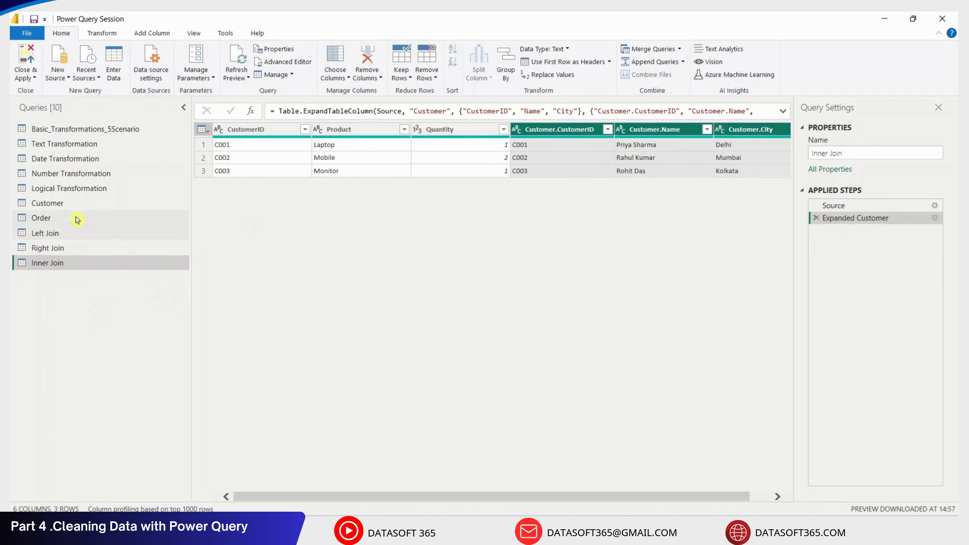
Start a merge as a new query from Order, with Customer as the second table
{"action": "left_click", "coordinate": [71, 202]}
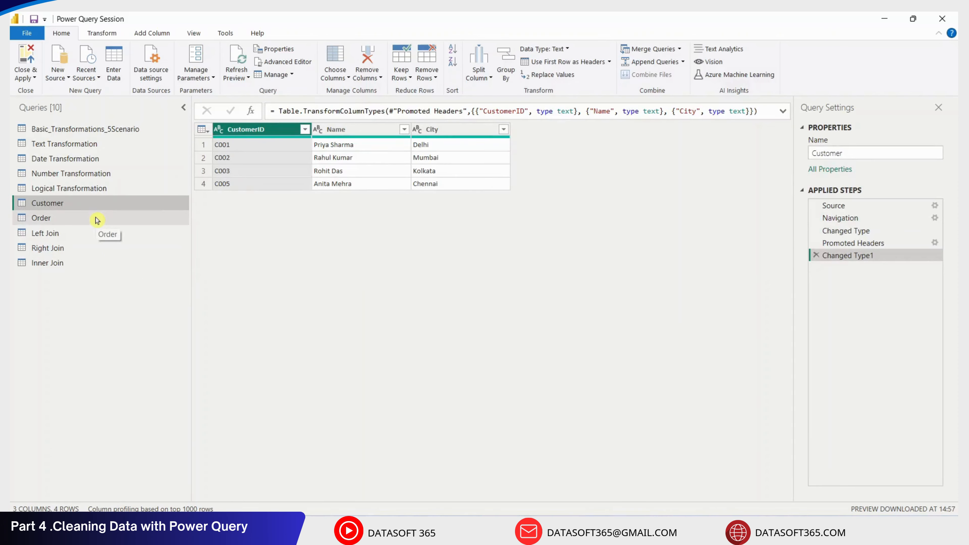
{"action": "left_click", "coordinate": [126, 218]}
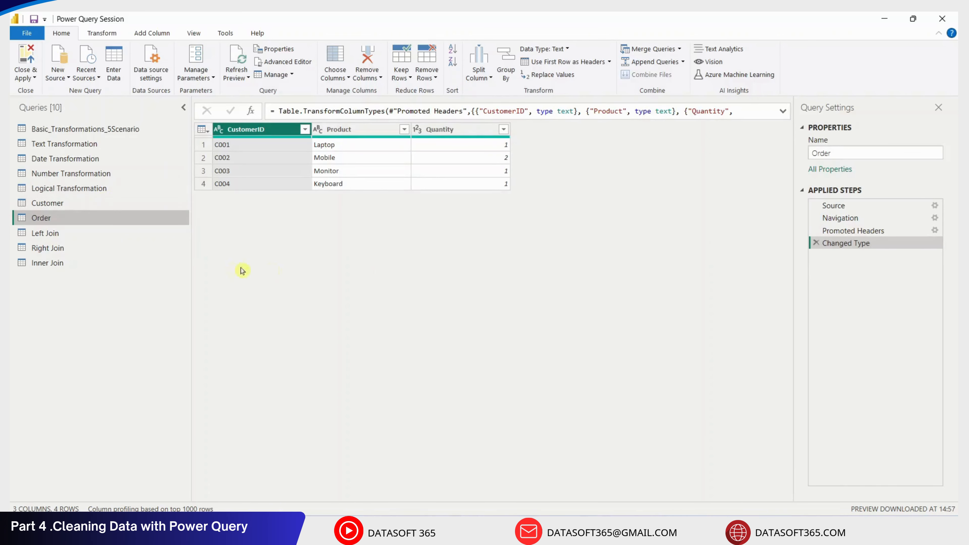
{"action": "left_click", "coordinate": [676, 50]}
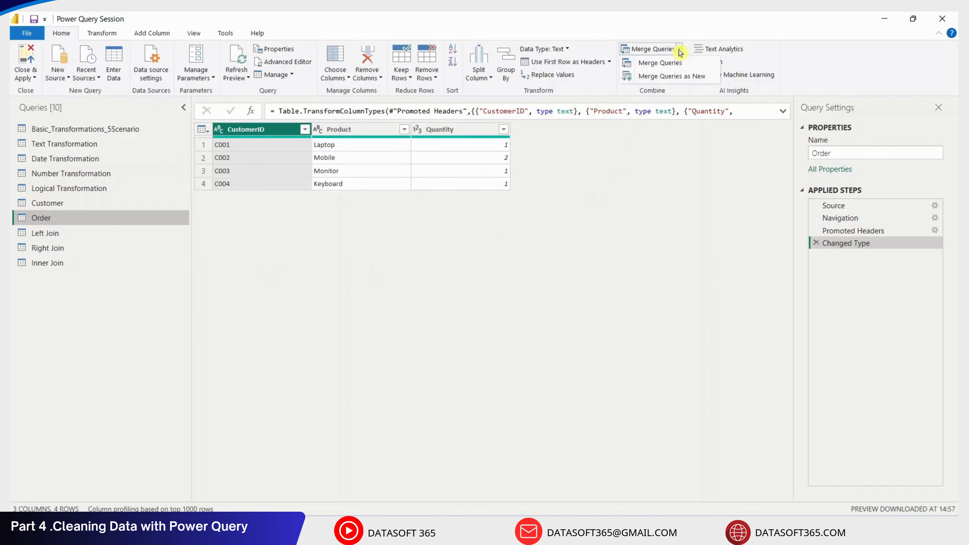
{"action": "left_click", "coordinate": [678, 78]}
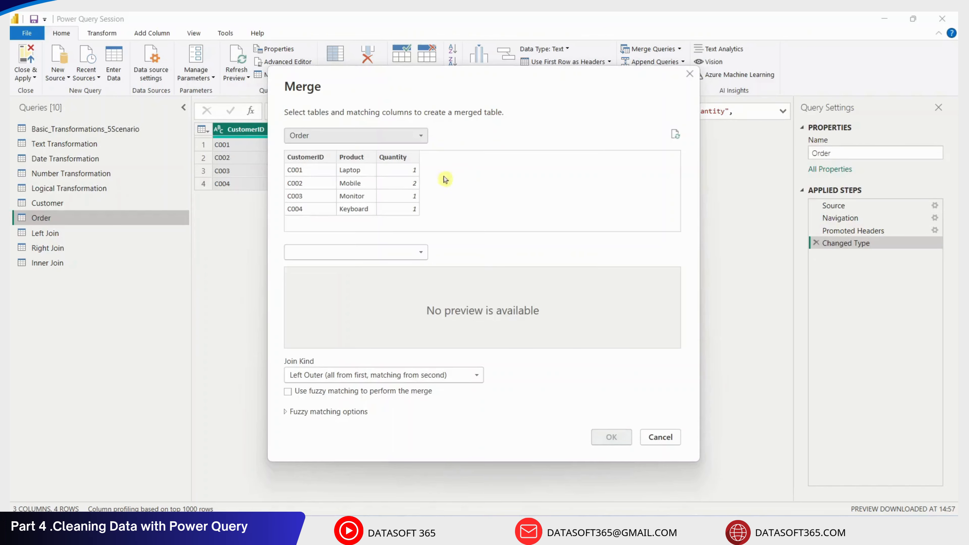
{"action": "left_click", "coordinate": [328, 253]}
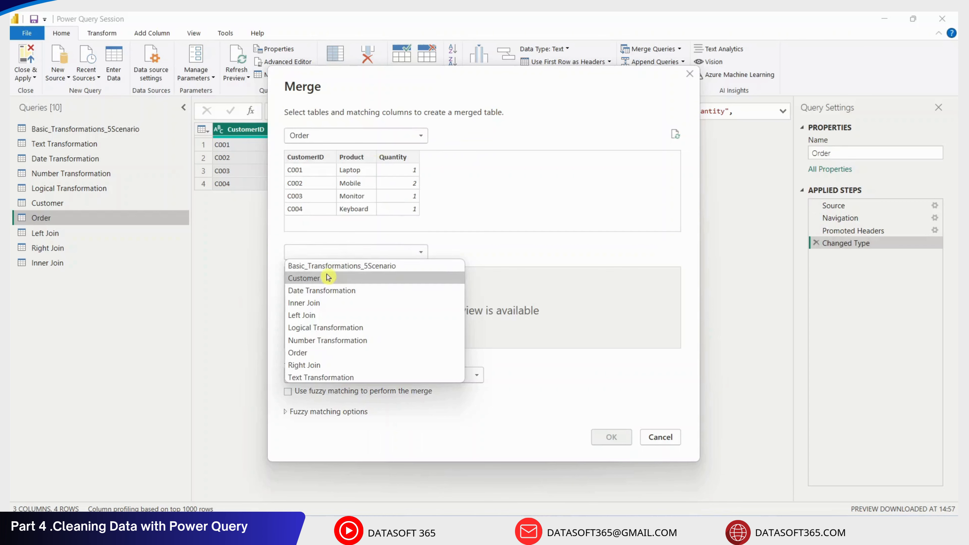
{"action": "left_click", "coordinate": [328, 277]}
Match both tables on CustomerID, set the join kind to Full Outer, and create the merged query
{"action": "left_click", "coordinate": [316, 157]}
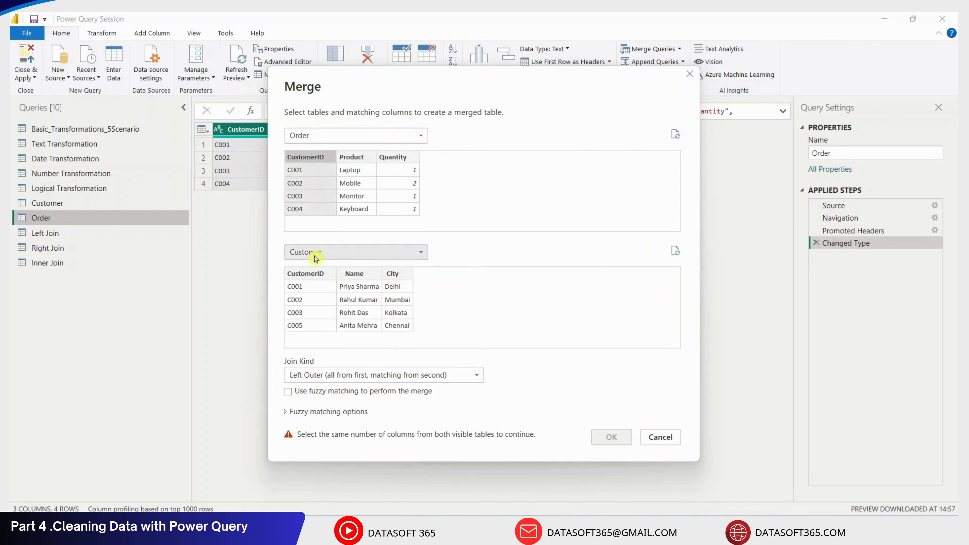
{"action": "left_click", "coordinate": [318, 277]}
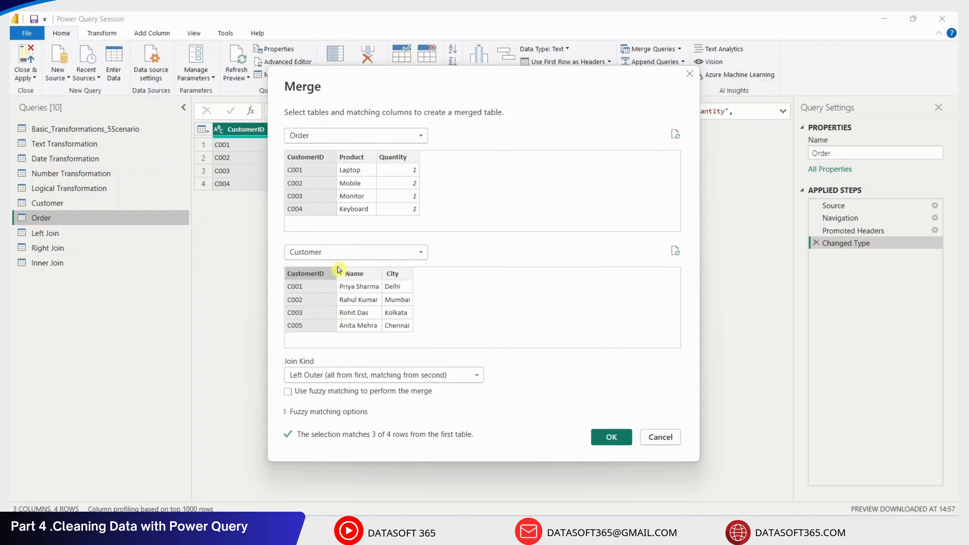
{"action": "left_click", "coordinate": [356, 377]}
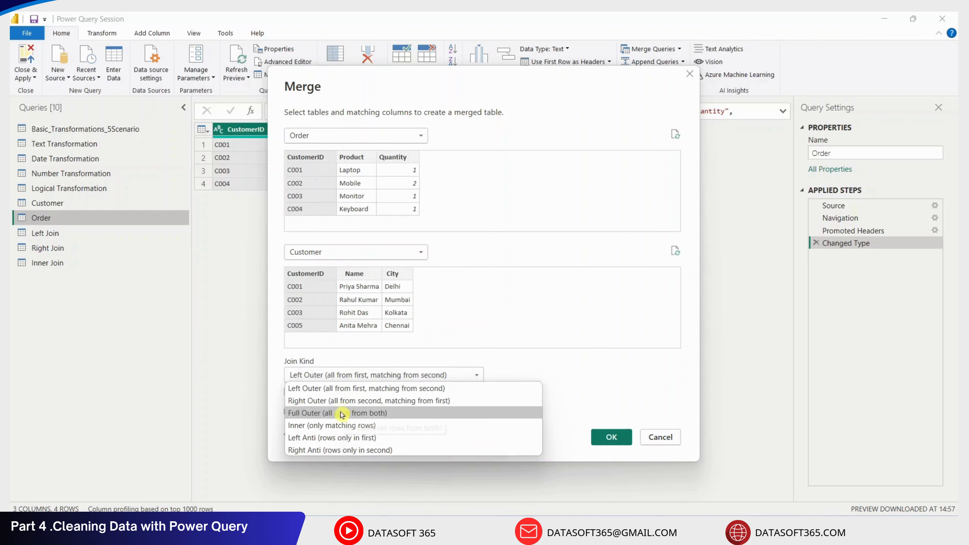
{"action": "left_click", "coordinate": [367, 414]}
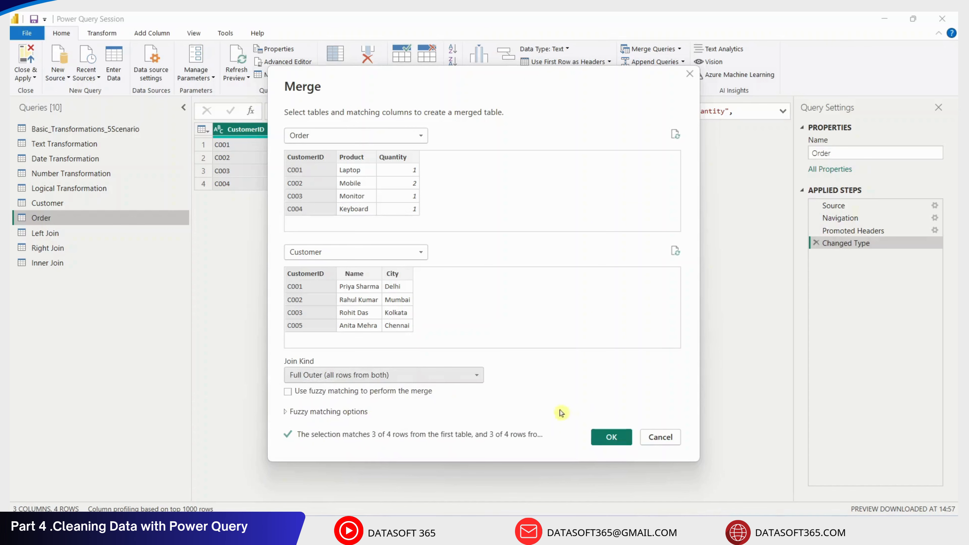
{"action": "left_click", "coordinate": [611, 438]}
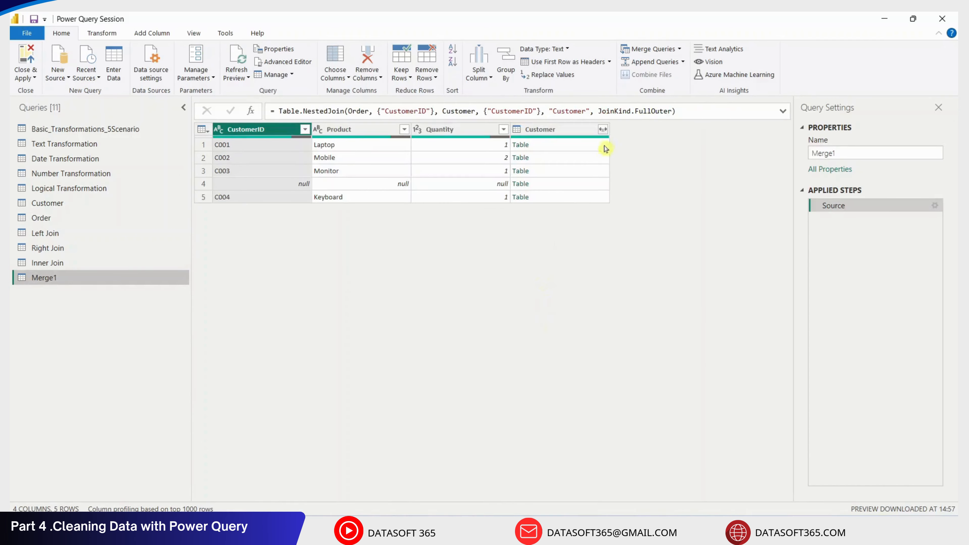
Expand the merged Customer column into CustomerID, Name and City, and rename the Merge1 query to Full Join
{"action": "left_click", "coordinate": [603, 129]}
{"action": "left_click", "coordinate": [532, 273]}
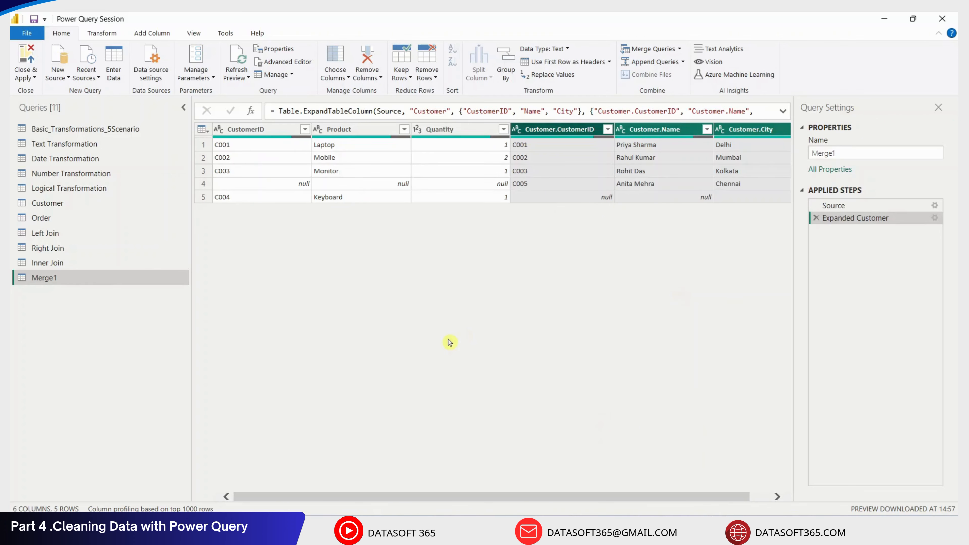
{"action": "double_click", "coordinate": [73, 277]}
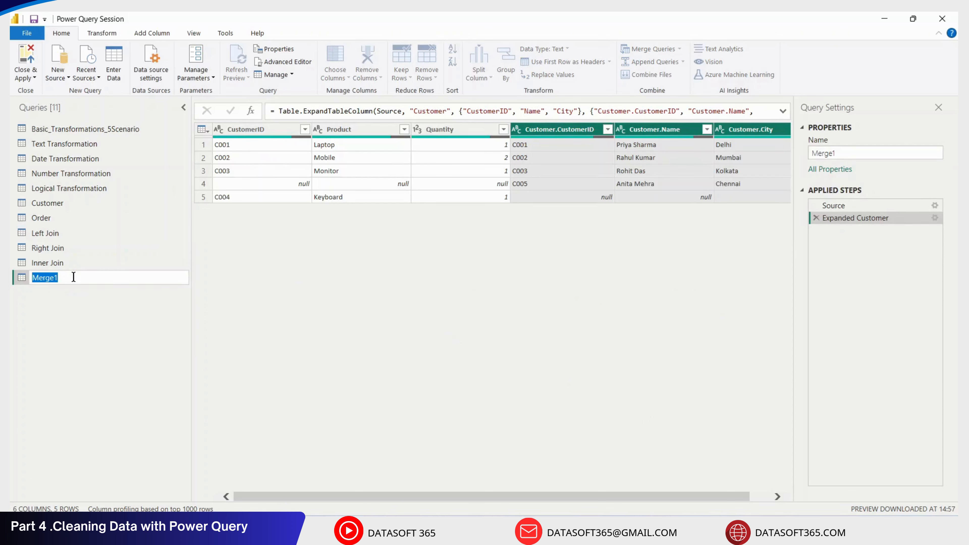
{"action": "type", "text": "Full Join"}
{"action": "key", "text": "Return"}
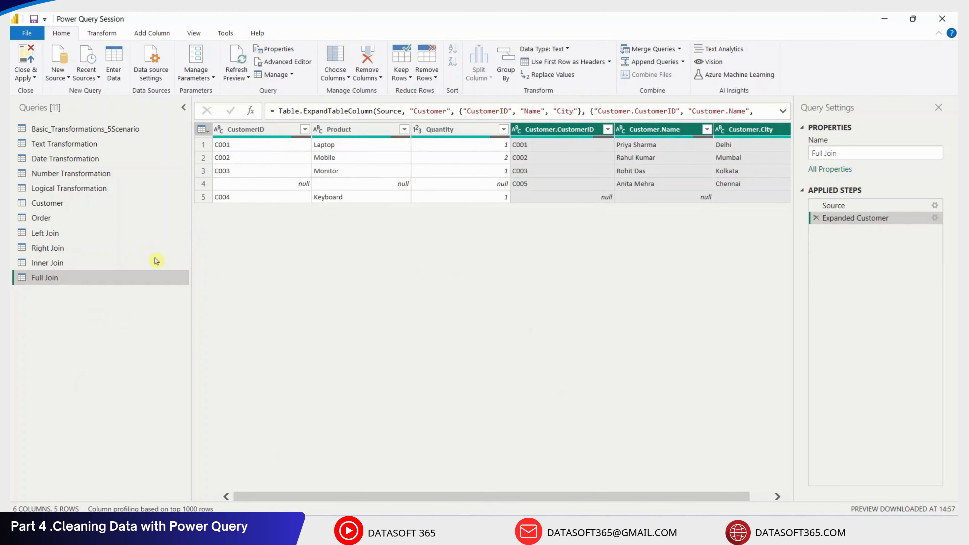
Compare the CustomerID values in the Customer and Order queries to find rows present in only one table
{"action": "left_click", "coordinate": [108, 204]}
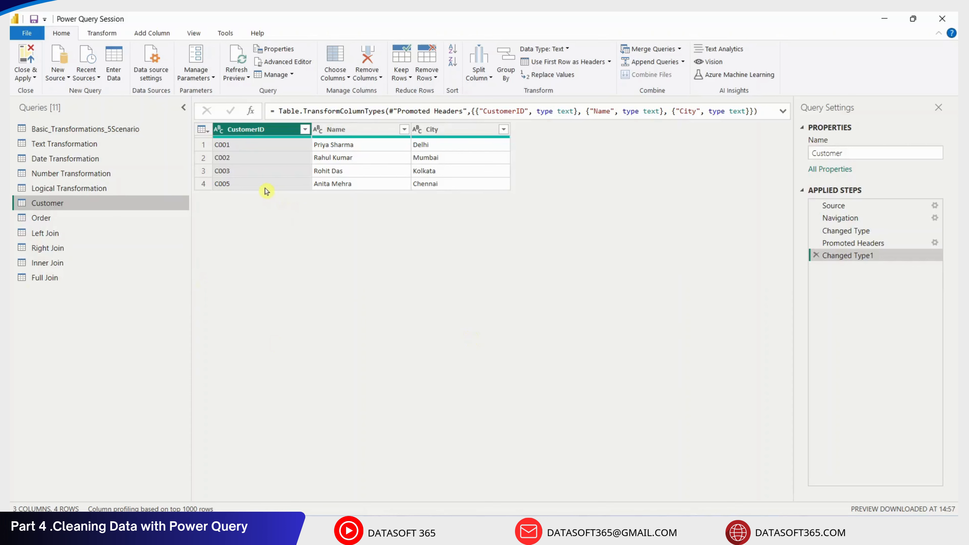
{"action": "left_click", "coordinate": [137, 218]}
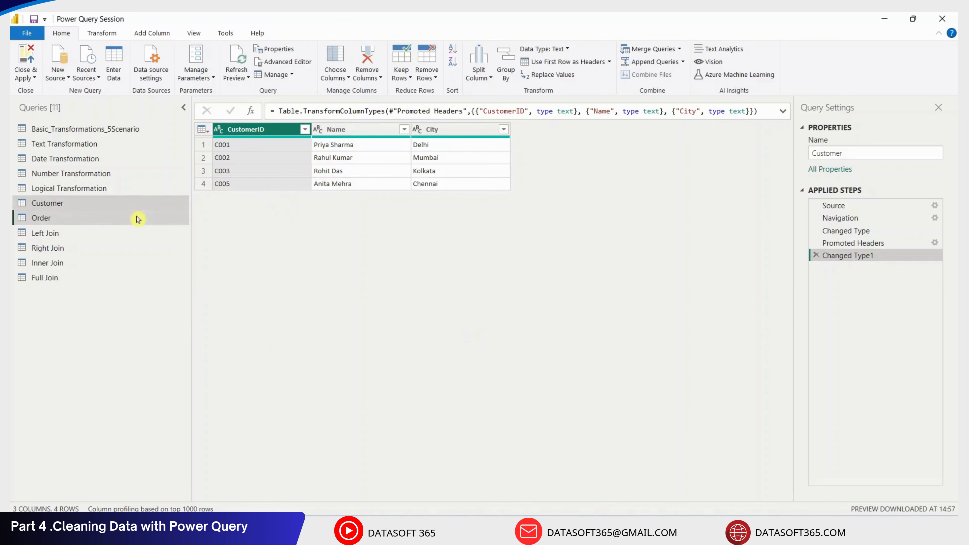
{"action": "left_click", "coordinate": [140, 203]}
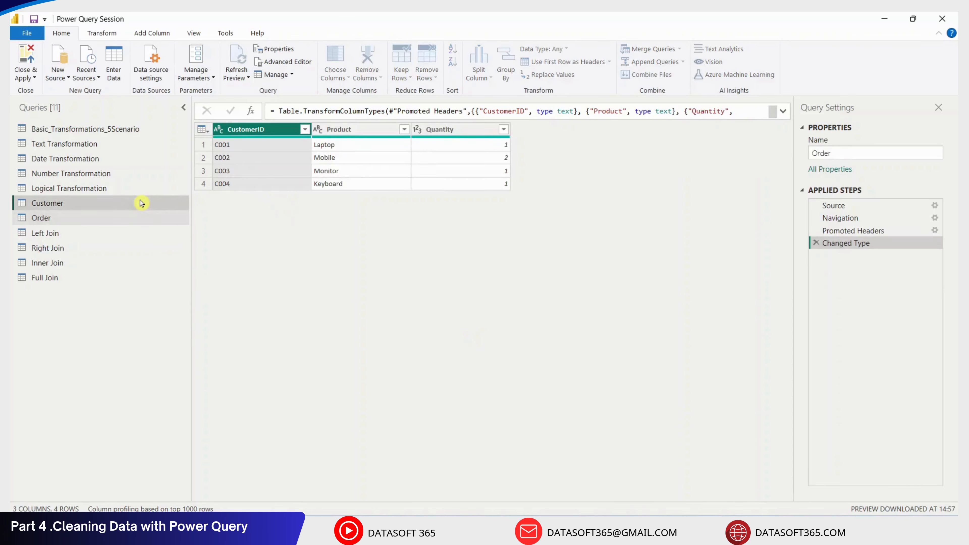
{"action": "left_click", "coordinate": [129, 218]}
{"action": "left_click", "coordinate": [127, 206]}
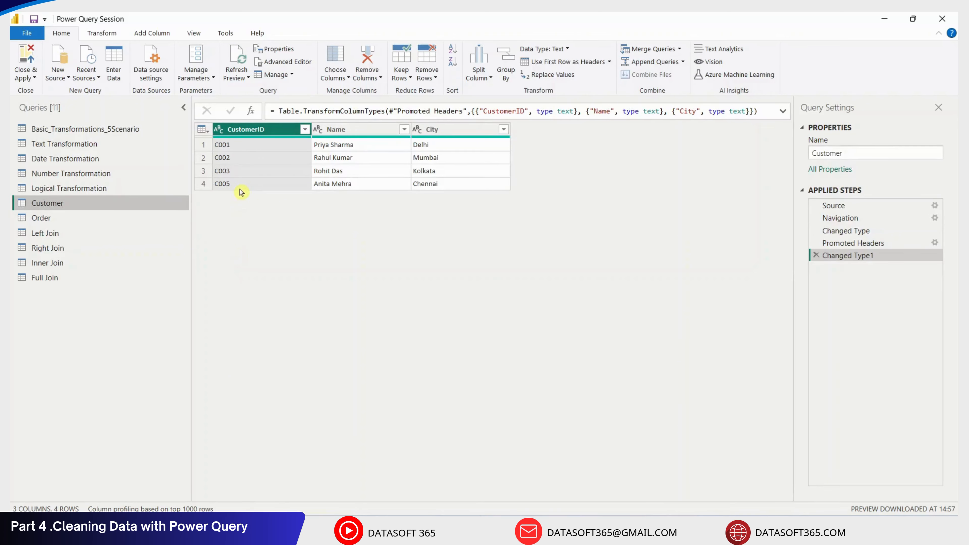
Set up another merge as a new query, with Order as the first table and Customer as the second
{"action": "left_click", "coordinate": [119, 218]}
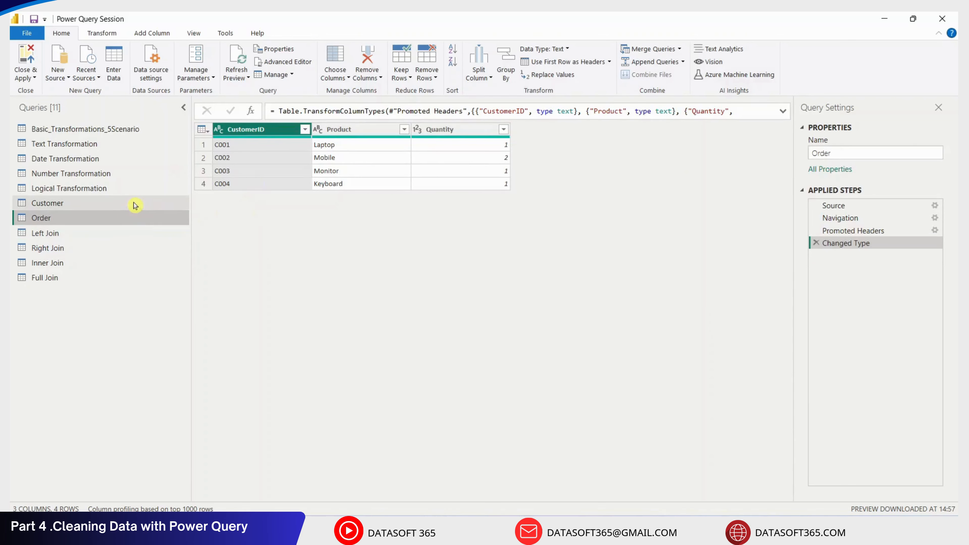
{"action": "left_click", "coordinate": [680, 50]}
{"action": "left_click", "coordinate": [685, 76]}
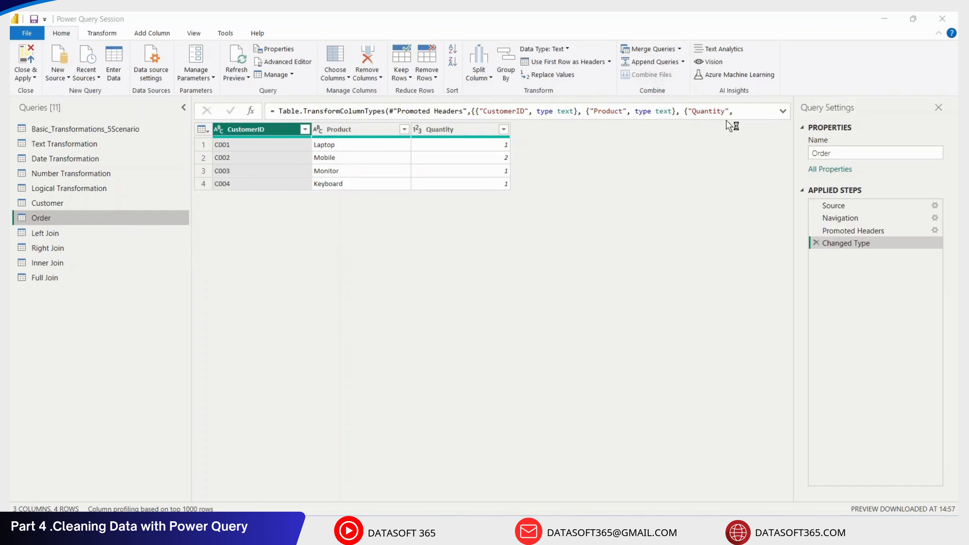
{"action": "left_click", "coordinate": [375, 252]}
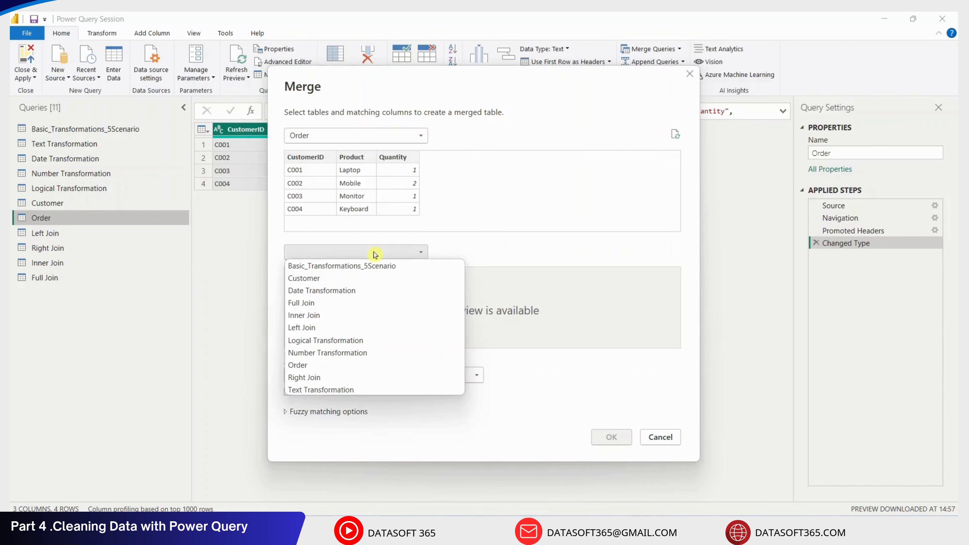
{"action": "left_click", "coordinate": [359, 279]}
Set the join kind to Left Anti, match both tables on CustomerID, and create the merged query
{"action": "left_click", "coordinate": [395, 375]}
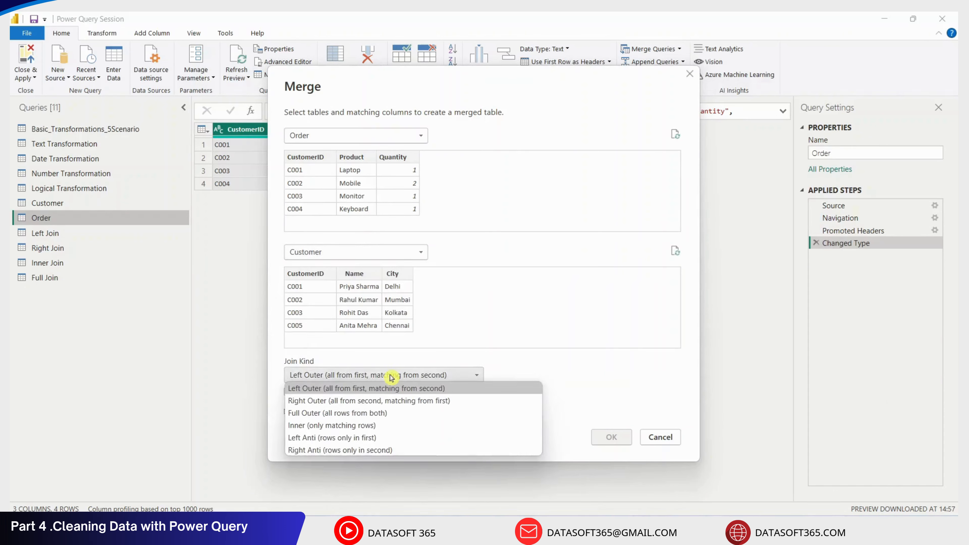
{"action": "left_click", "coordinate": [370, 439]}
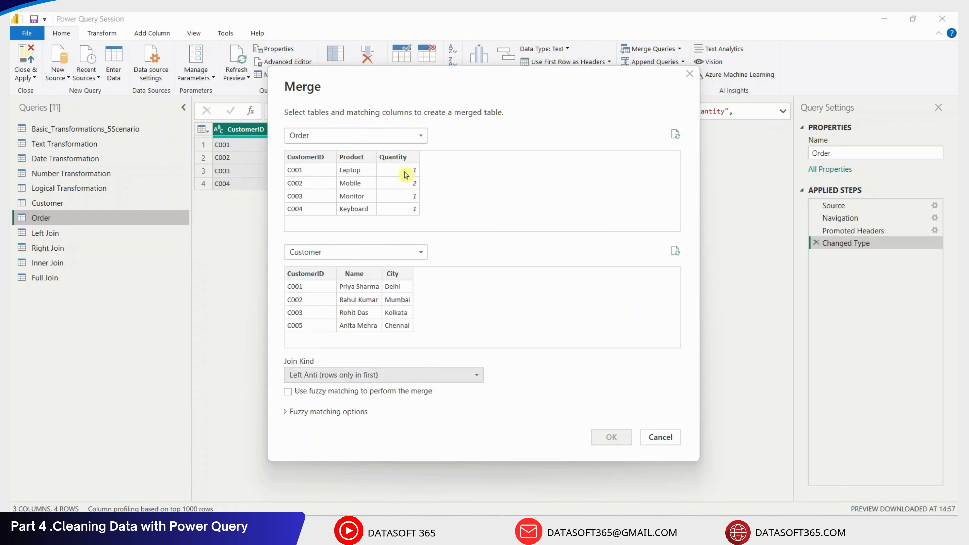
{"action": "left_click", "coordinate": [321, 160]}
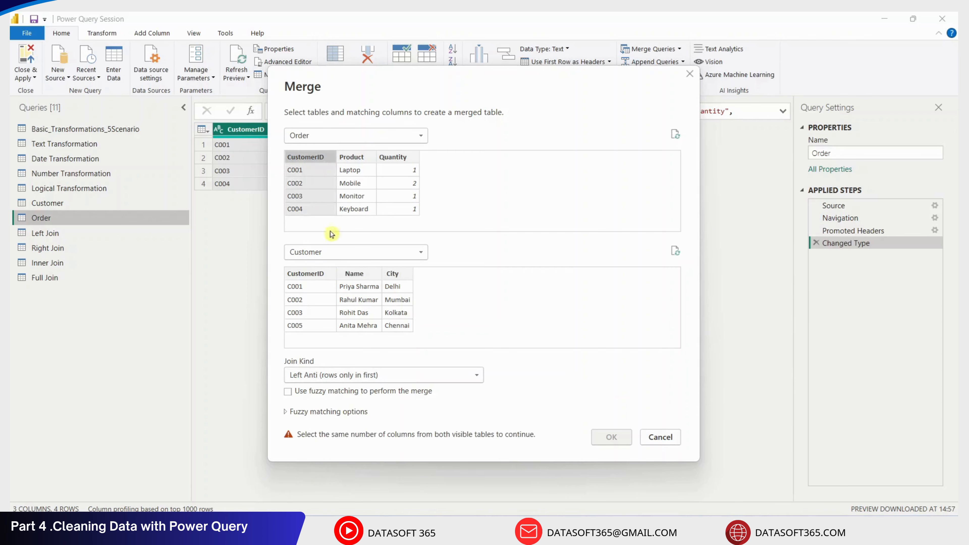
{"action": "left_click", "coordinate": [324, 273]}
{"action": "left_click", "coordinate": [607, 437]}
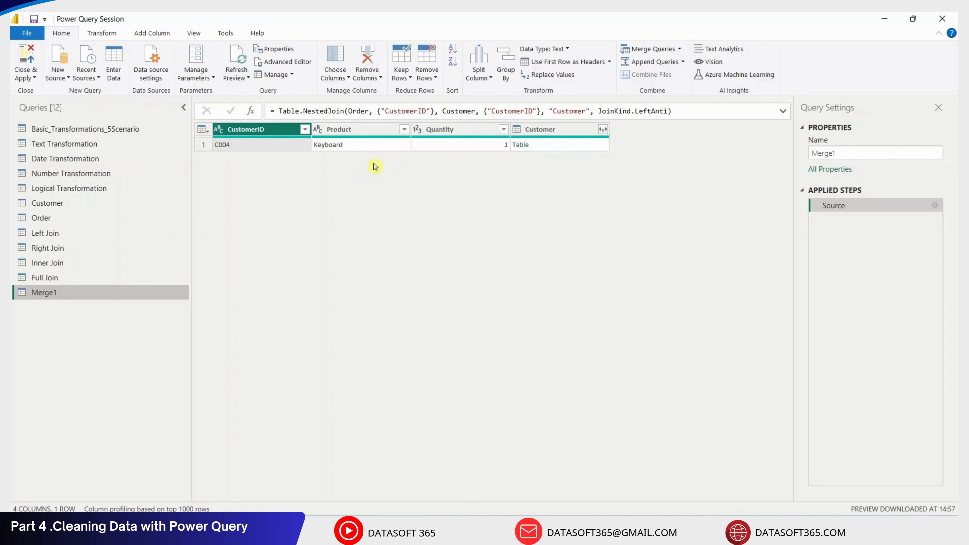
Expand the merged Customer column into CustomerID, Name and City, and rename the Merge1 query to Lft Anti Join
{"action": "left_click", "coordinate": [603, 129]}
{"action": "left_click", "coordinate": [540, 271]}
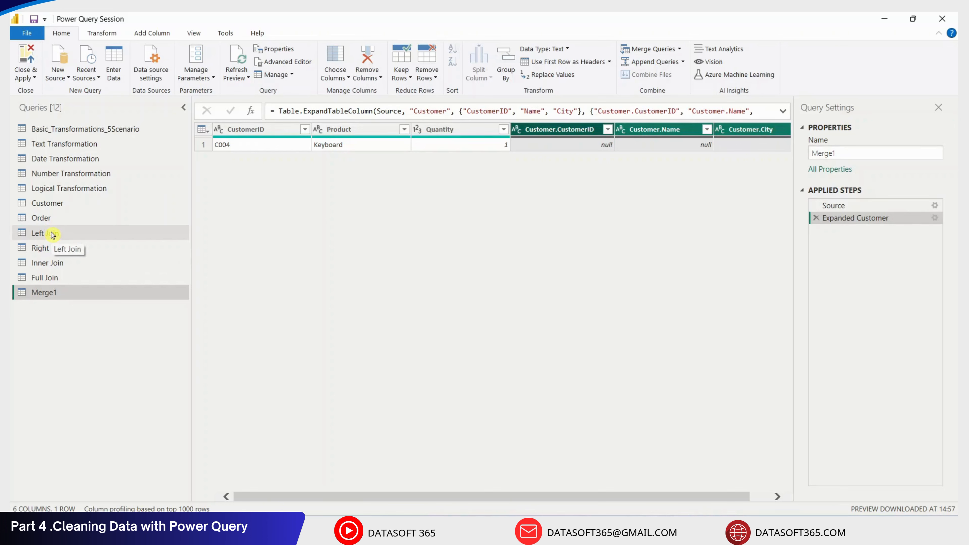
{"action": "double_click", "coordinate": [59, 294]}
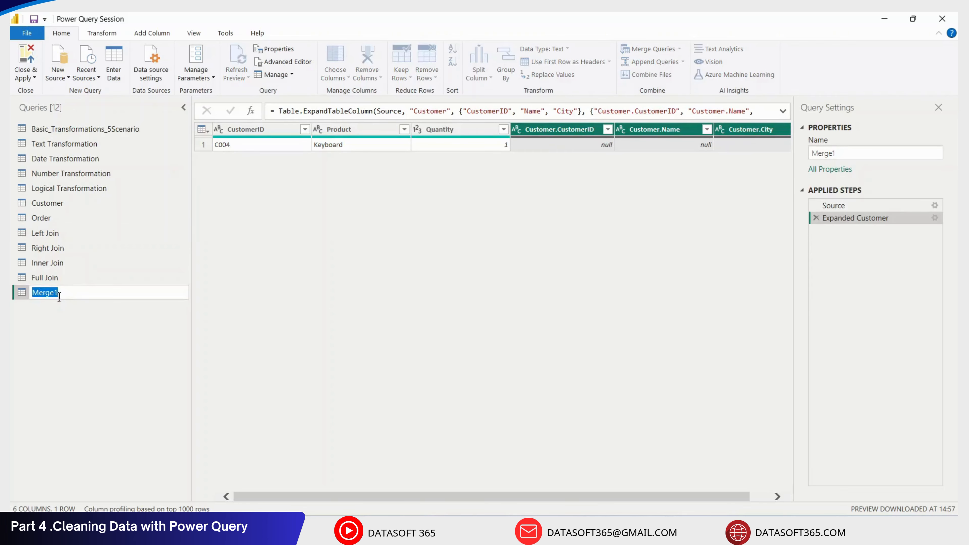
{"action": "type", "text": "Lft Anti Join"}
{"action": "left_click", "coordinate": [81, 321]}
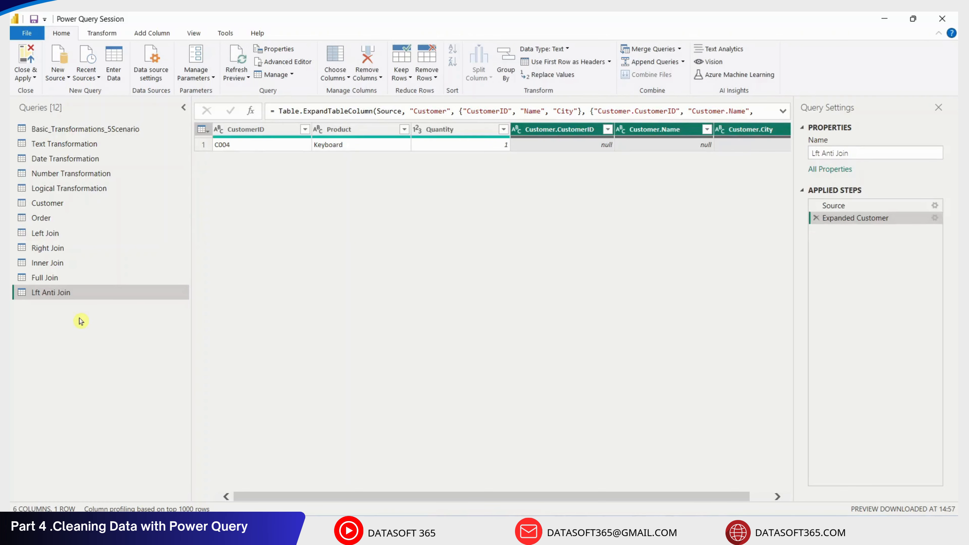
Set up a further merge as a new query, choosing Order as the first table and Customer as the second
{"action": "left_click", "coordinate": [79, 206]}
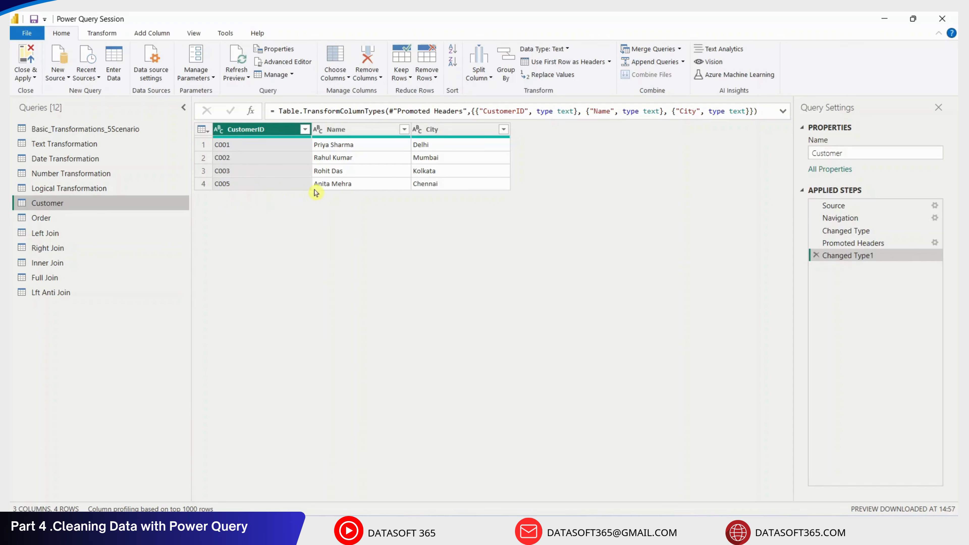
{"action": "left_click", "coordinate": [56, 218]}
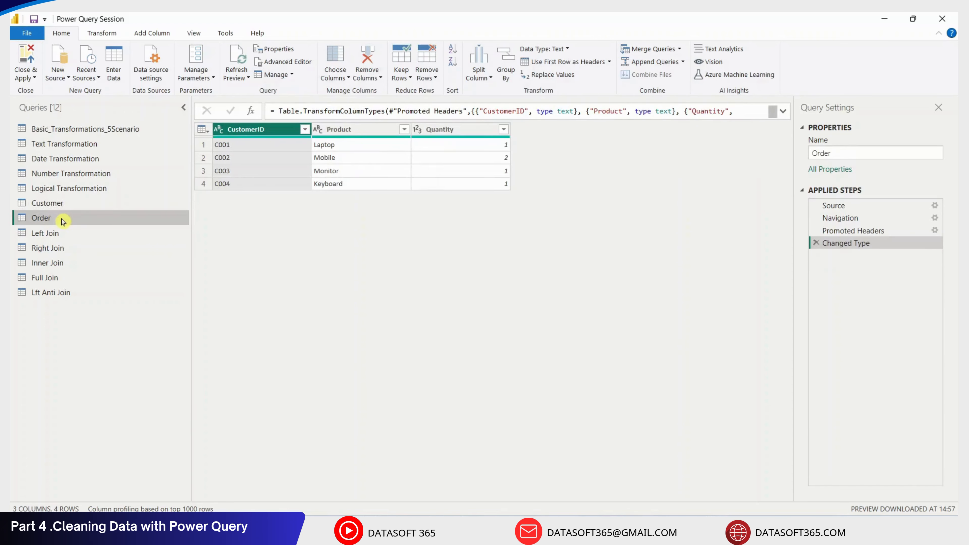
{"action": "left_click", "coordinate": [122, 203]}
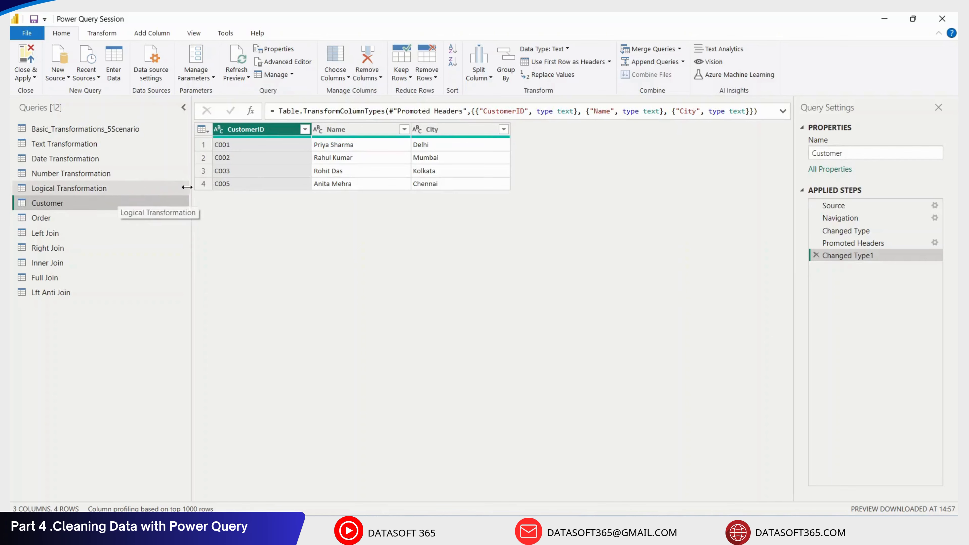
{"action": "left_click", "coordinate": [680, 49]}
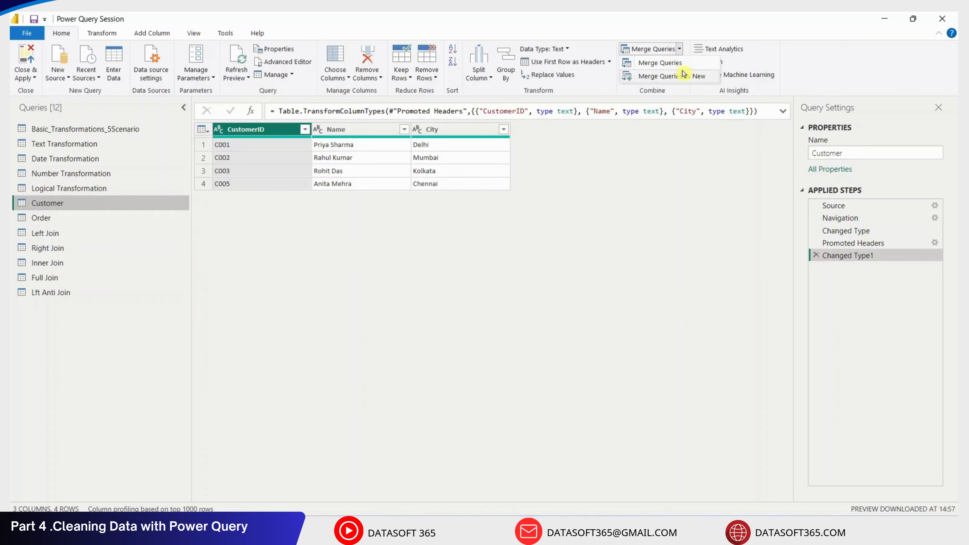
{"action": "left_click", "coordinate": [685, 75]}
{"action": "left_click", "coordinate": [354, 252]}
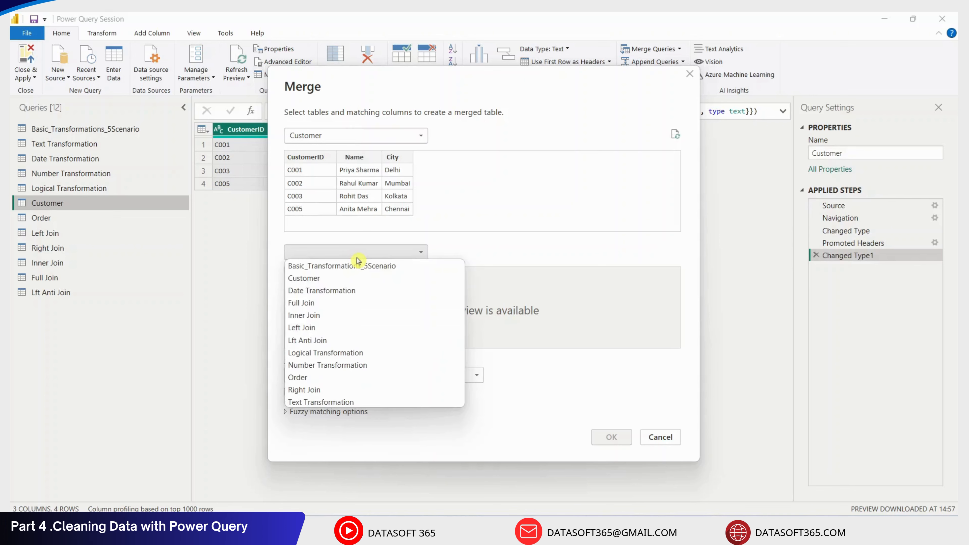
{"action": "left_click", "coordinate": [345, 136]}
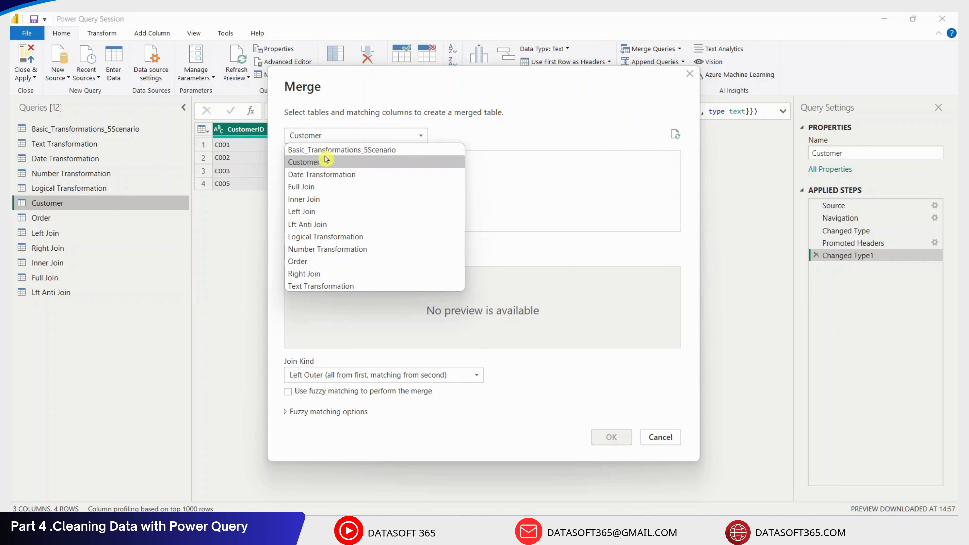
{"action": "left_click", "coordinate": [321, 262]}
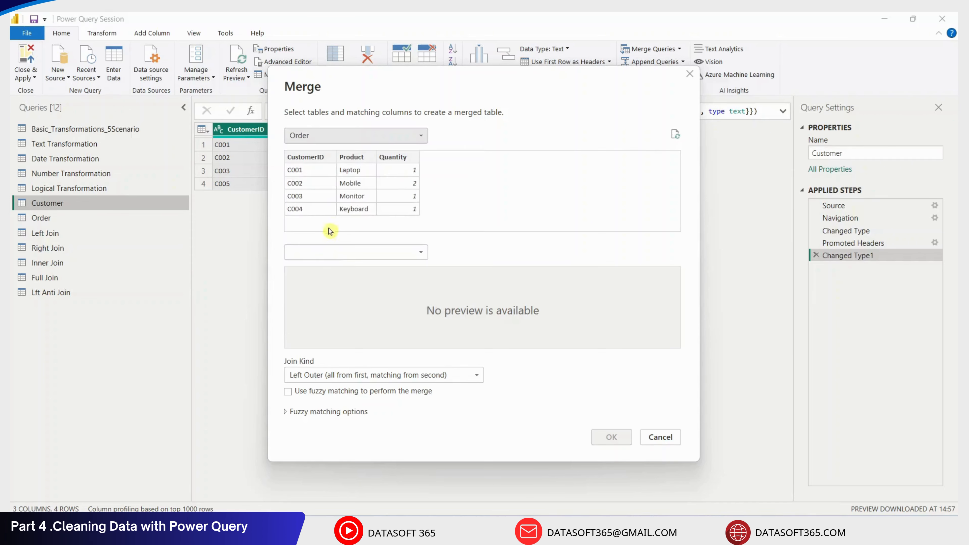
{"action": "left_click", "coordinate": [328, 252]}
{"action": "left_click", "coordinate": [327, 283]}
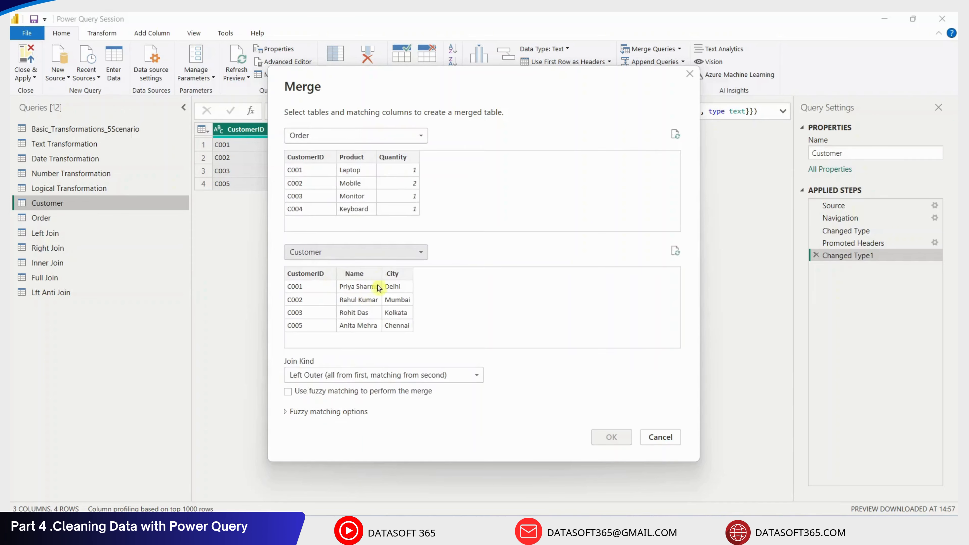
Create the merged query matched on CustomerID with a Right Anti join, and expand its Customer column into CustomerID, Name and City
{"action": "left_click", "coordinate": [313, 157]}
{"action": "left_click", "coordinate": [306, 273]}
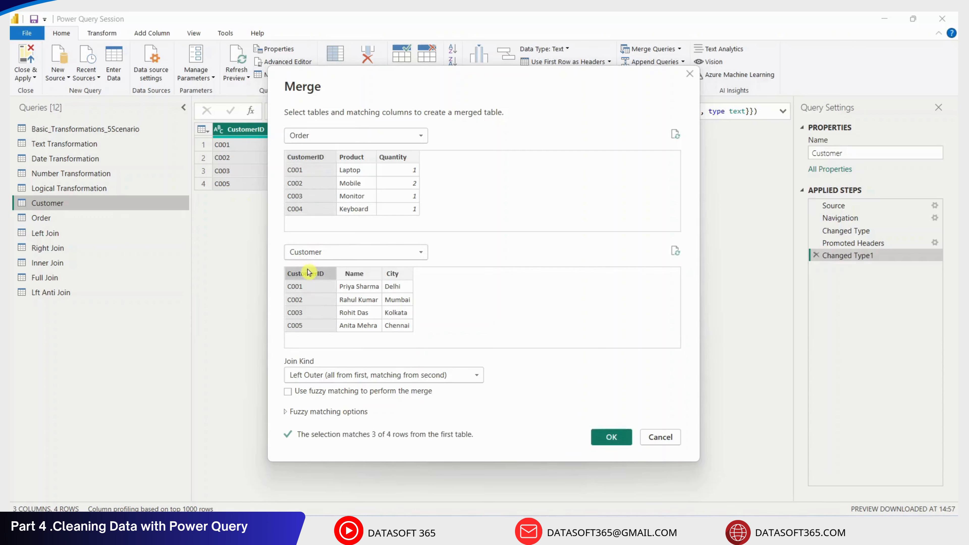
{"action": "left_click", "coordinate": [367, 375]}
{"action": "left_click", "coordinate": [357, 450]}
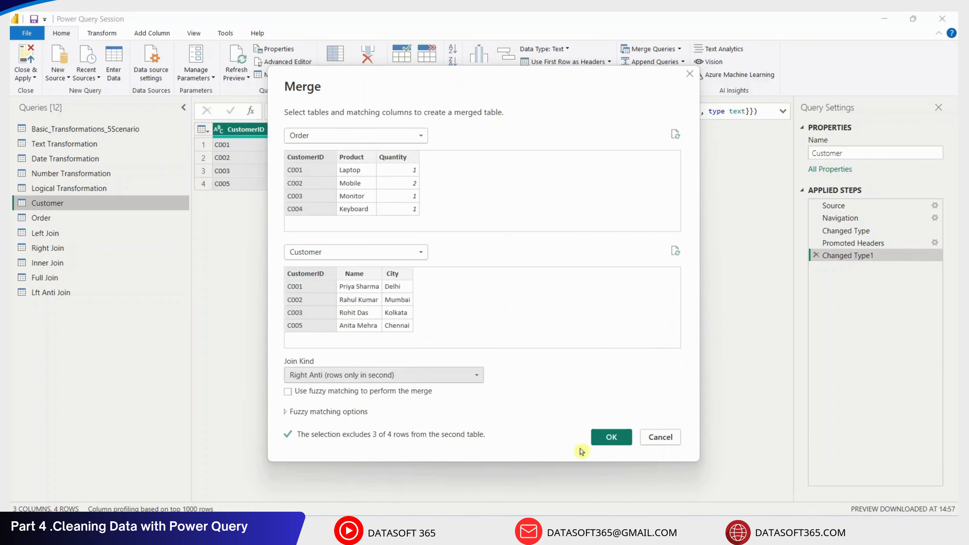
{"action": "left_click", "coordinate": [609, 440]}
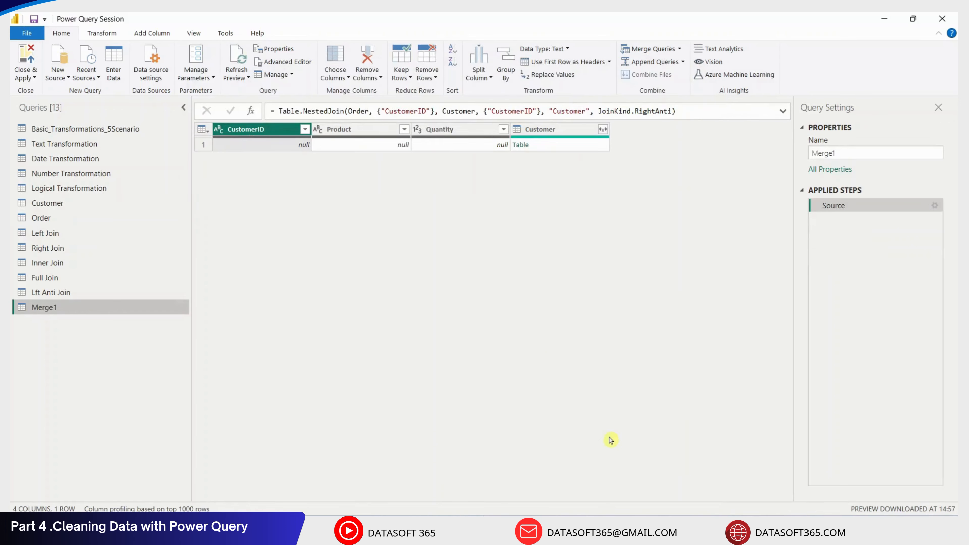
{"action": "left_click", "coordinate": [602, 129]}
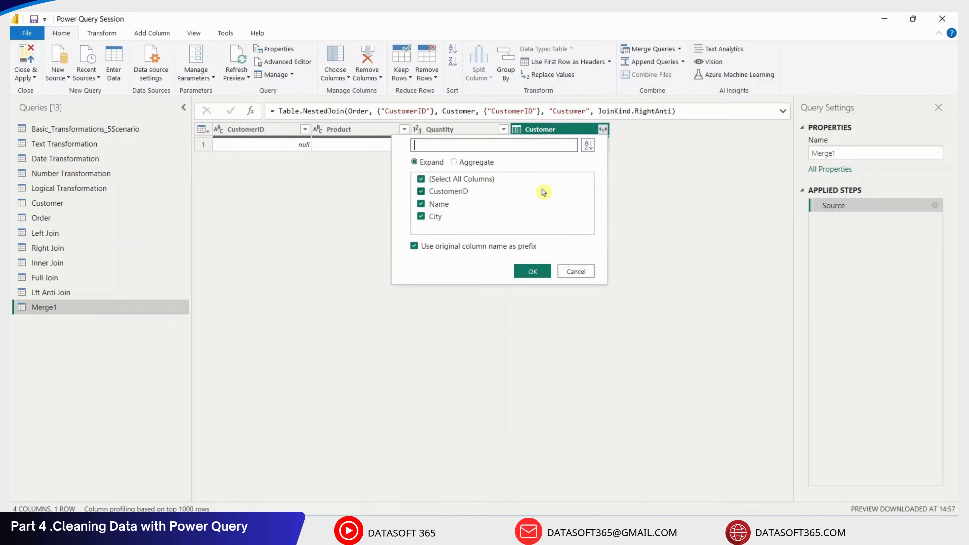
{"action": "left_click", "coordinate": [533, 269]}
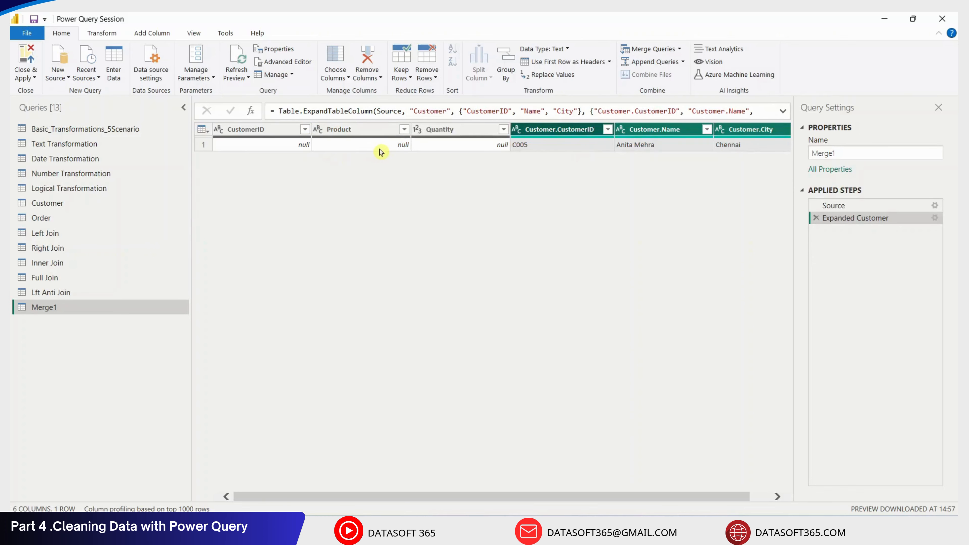
Try to rename the Merge1 query to Right Join
{"action": "double_click", "coordinate": [59, 309]}
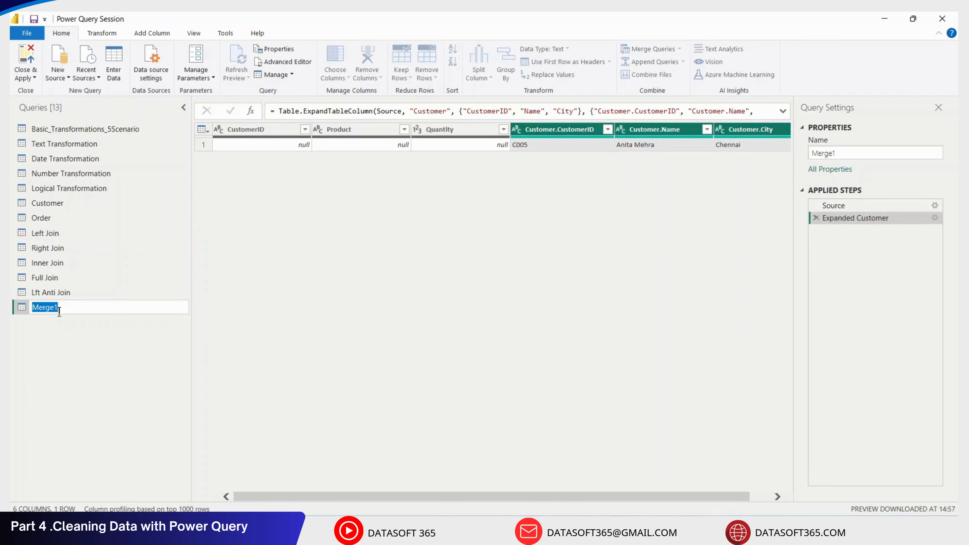
{"action": "type", "text": "Right Join"}
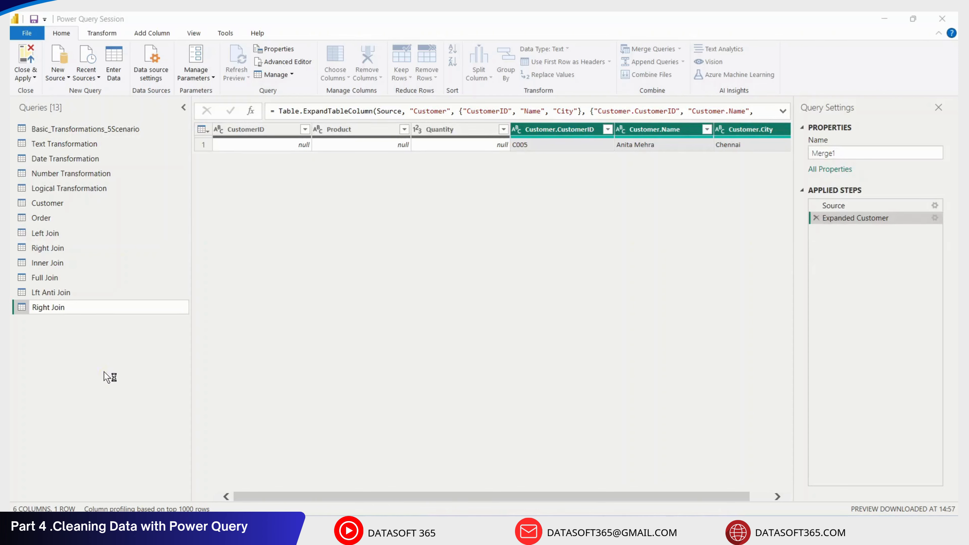
{"action": "key", "text": "Return"}
{"action": "left_click", "coordinate": [611, 219]}
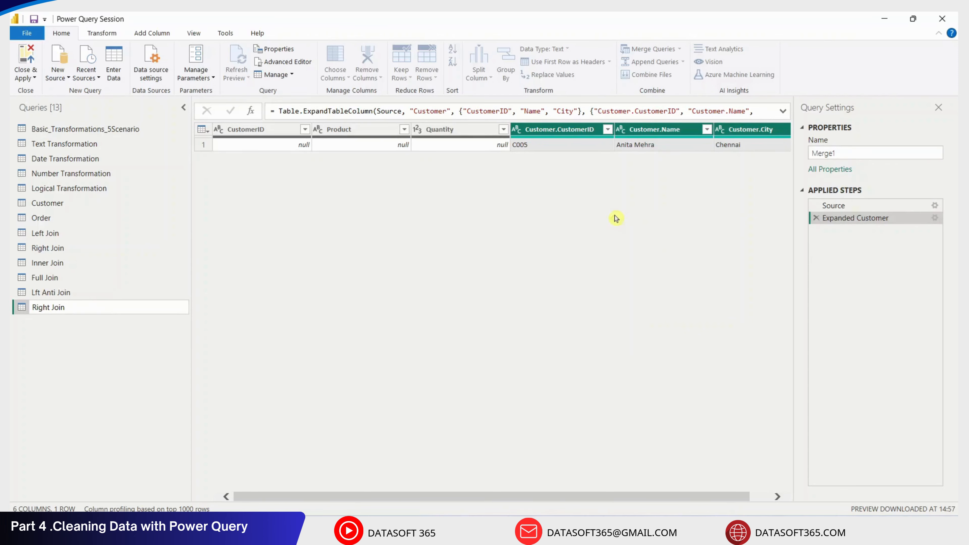
Rename the Merge1 query to Right Anti Join
{"action": "double_click", "coordinate": [44, 307]}
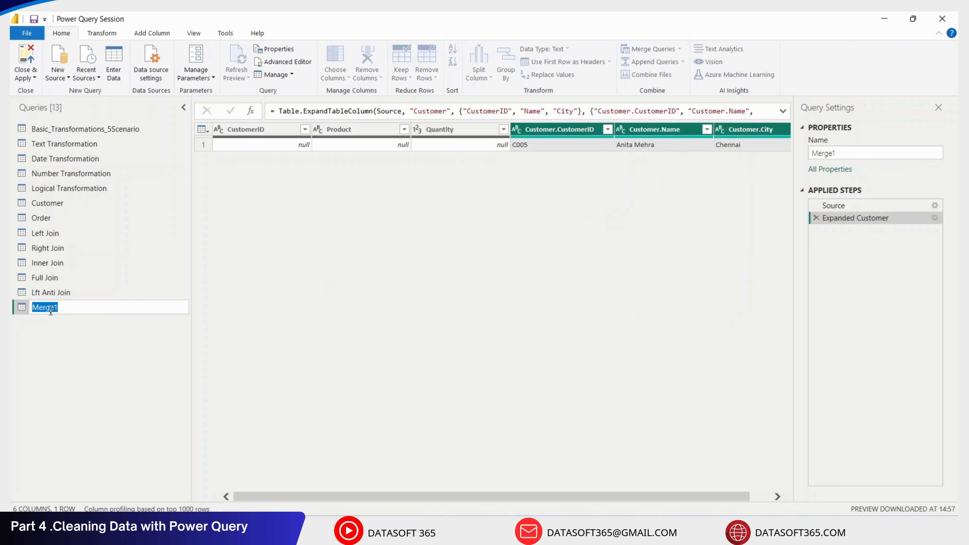
{"action": "type", "text": "R"}
{"action": "key", "text": "Return"}
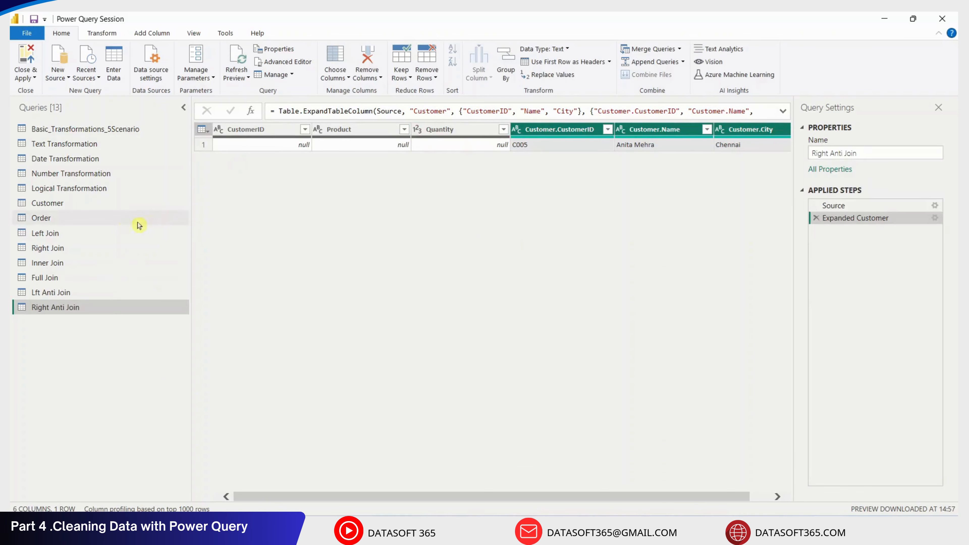
Review the rows returned by each join query in turn, from Left Join through Right Anti Join
{"action": "left_click", "coordinate": [107, 236]}
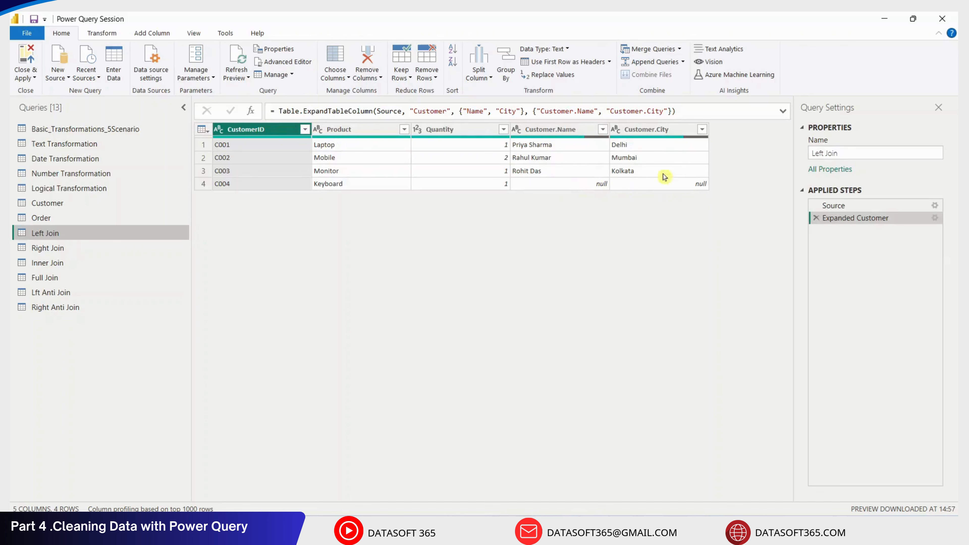
{"action": "left_click", "coordinate": [64, 252]}
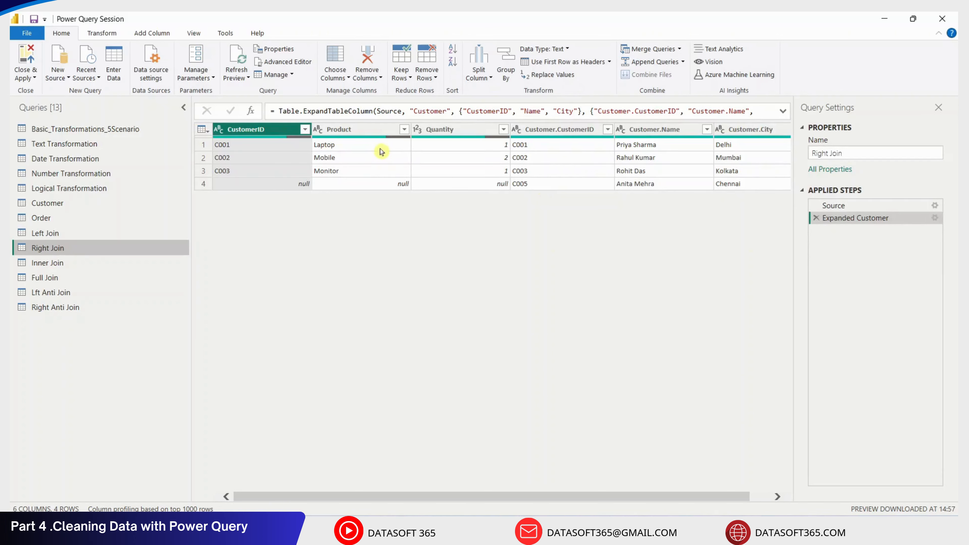
{"action": "left_click", "coordinate": [74, 264]}
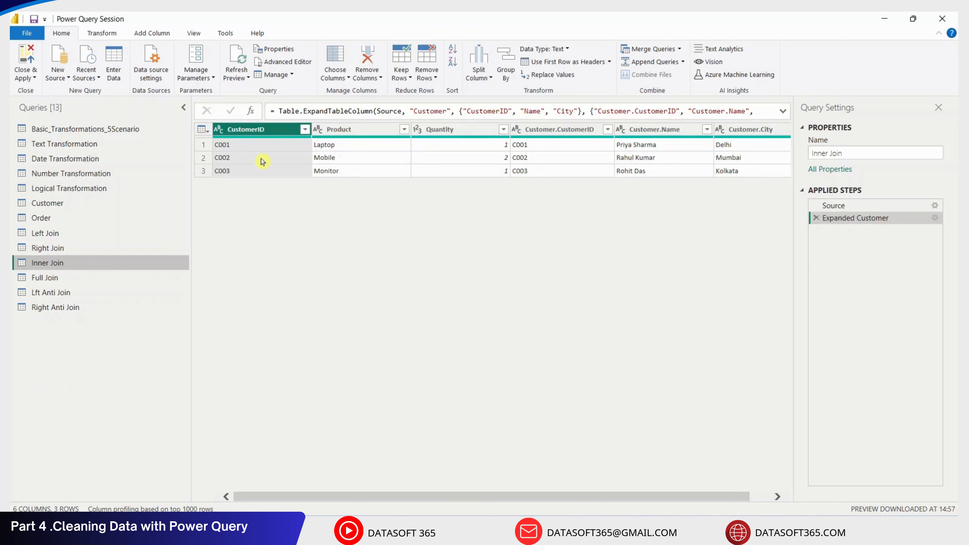
{"action": "left_click", "coordinate": [80, 278]}
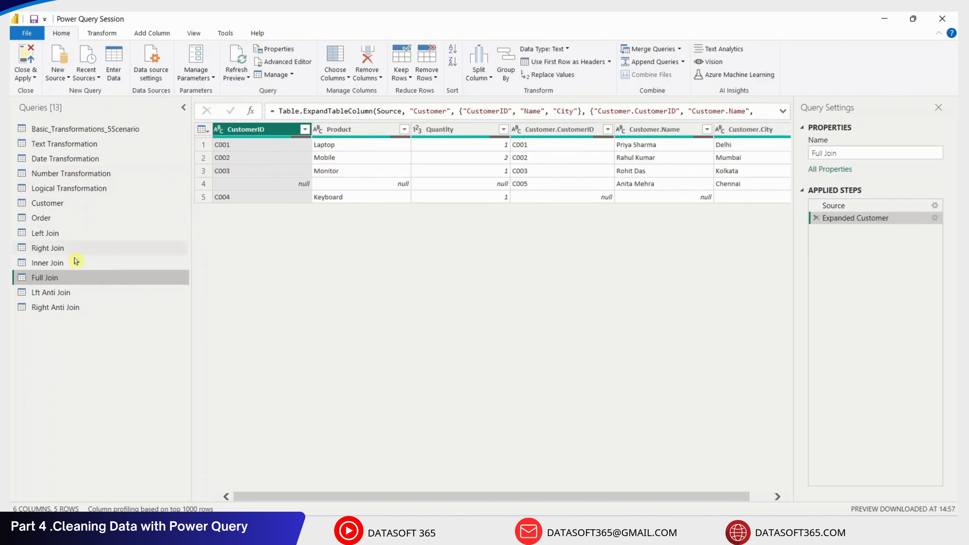
{"action": "left_click", "coordinate": [73, 293]}
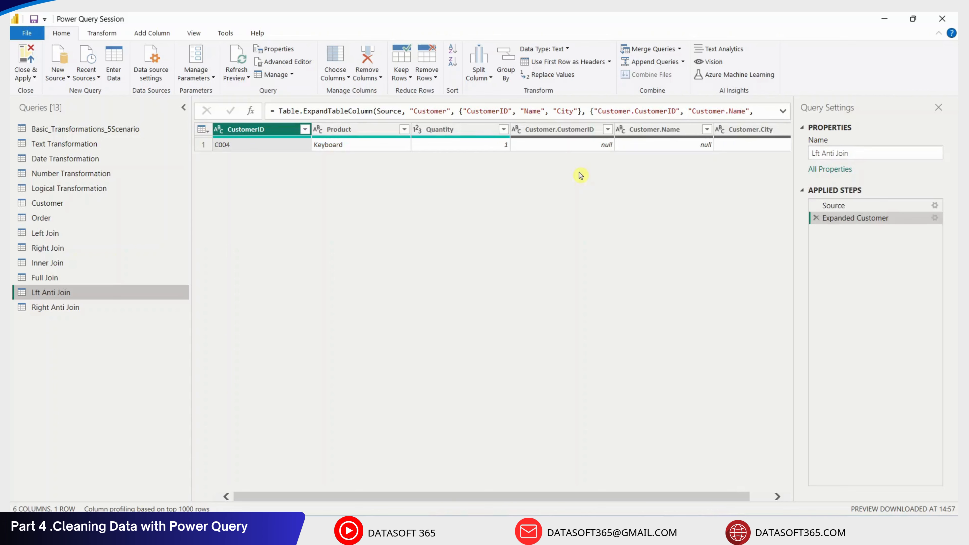
{"action": "left_click", "coordinate": [71, 307]}
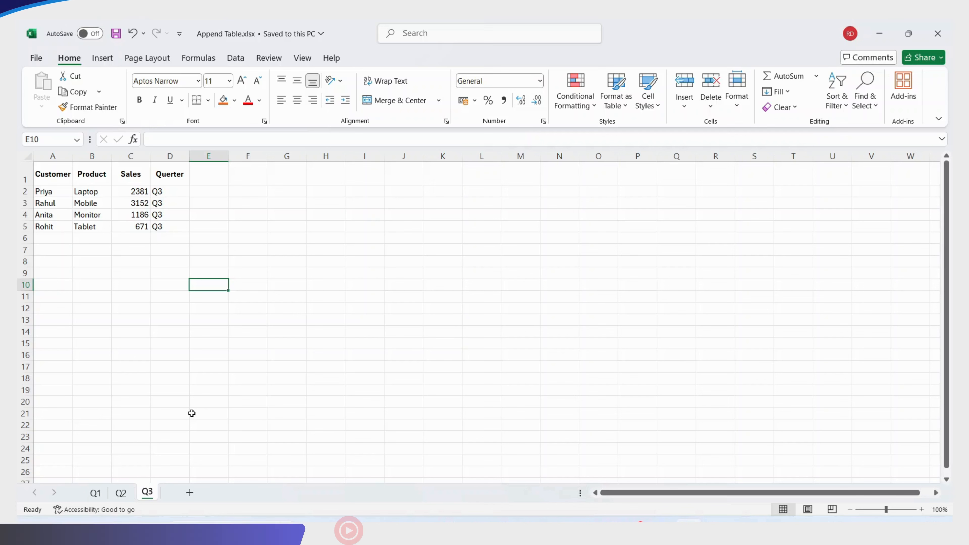
Examine the quarterly sales tables on the Q1, Q2 and Q3 sheets of Append Table.xlsx
{"action": "left_click", "coordinate": [96, 493]}
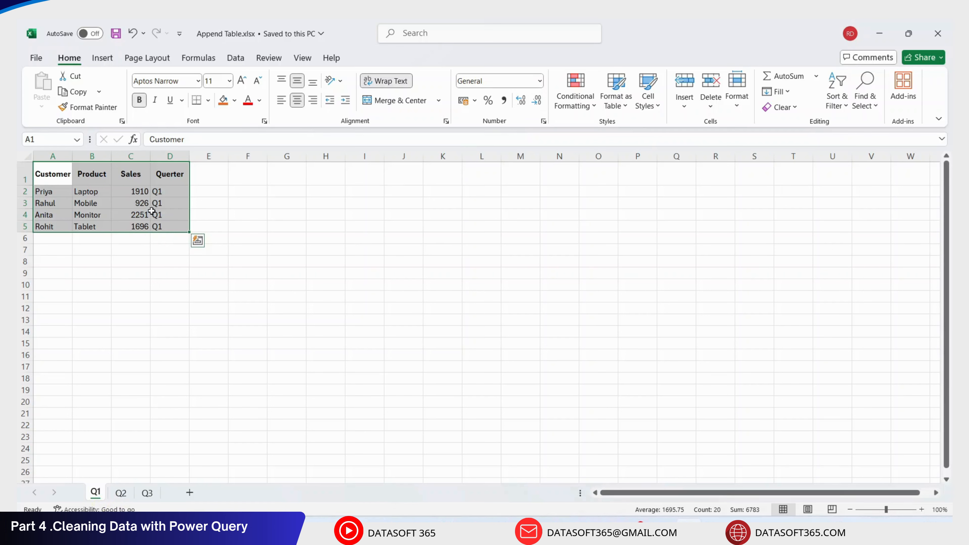
{"action": "left_click", "coordinate": [120, 493]}
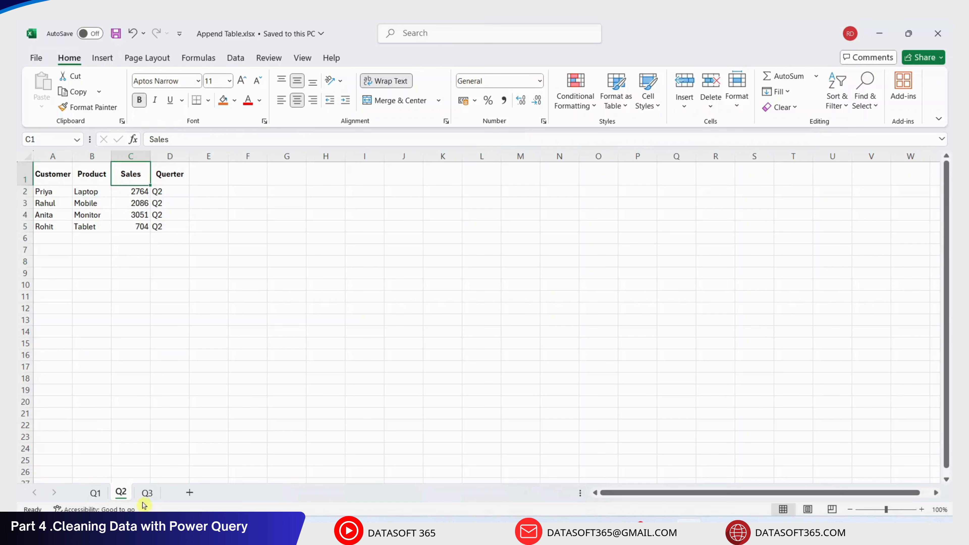
{"action": "left_click", "coordinate": [146, 493]}
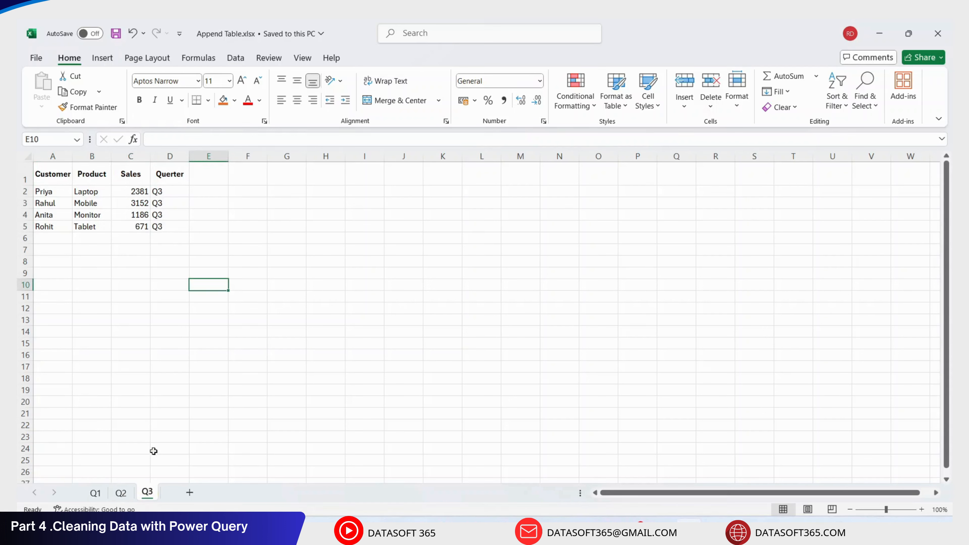
Switch to Power BI Desktop and open Append Table.xlsx from the Raw_Files folder as an Excel workbook source
{"action": "left_click", "coordinate": [148, 389]}
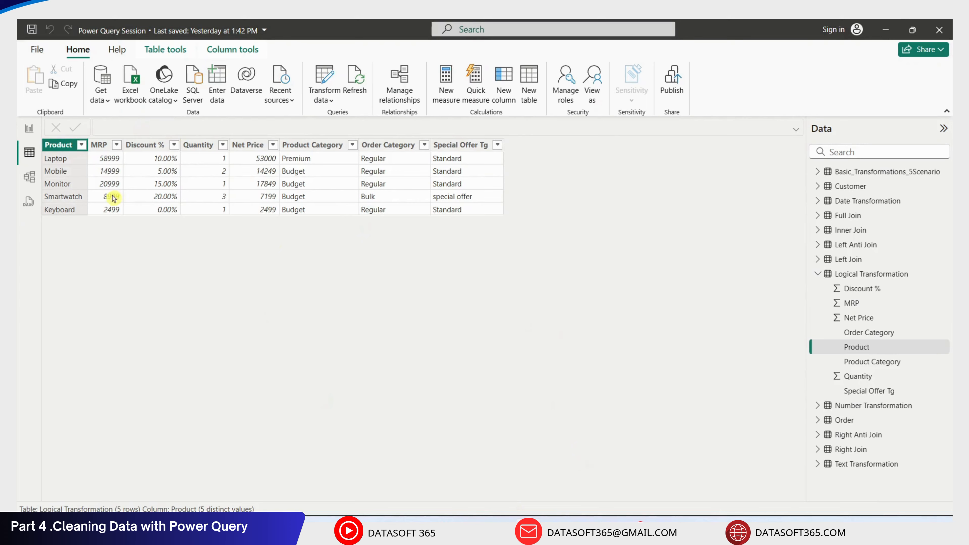
{"action": "left_click", "coordinate": [123, 91]}
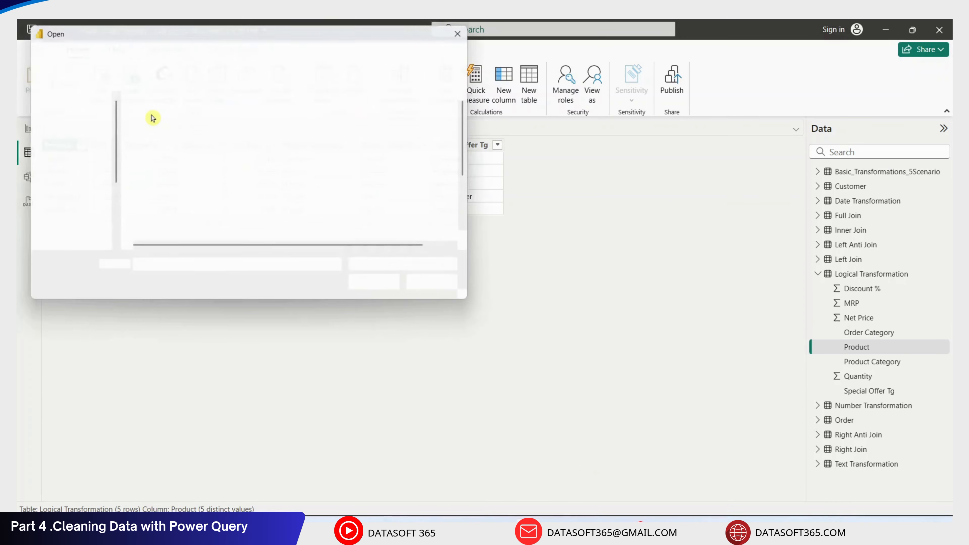
{"action": "scroll", "coordinate": [217, 225], "scroll_direction": "down", "scroll_amount": 1}
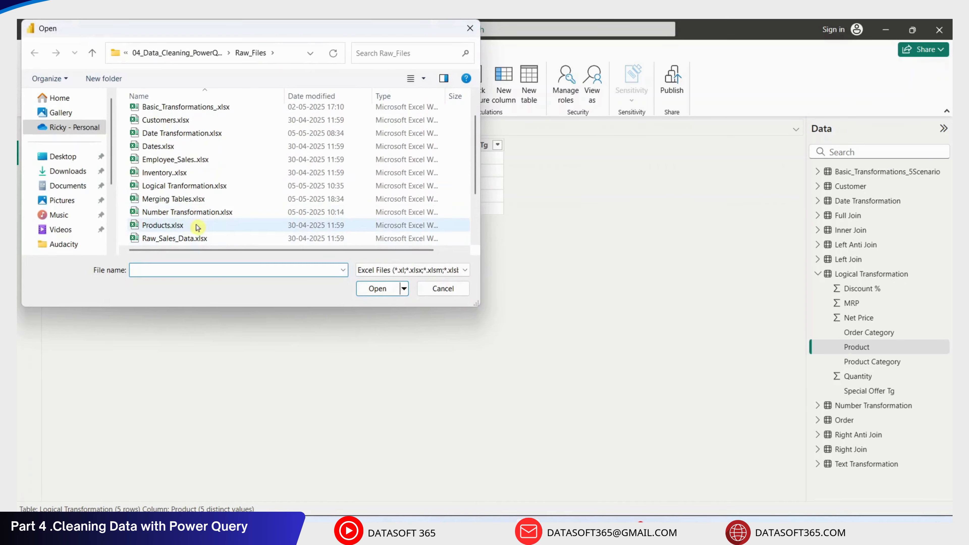
{"action": "scroll", "coordinate": [216, 187], "scroll_direction": "down", "scroll_amount": 1}
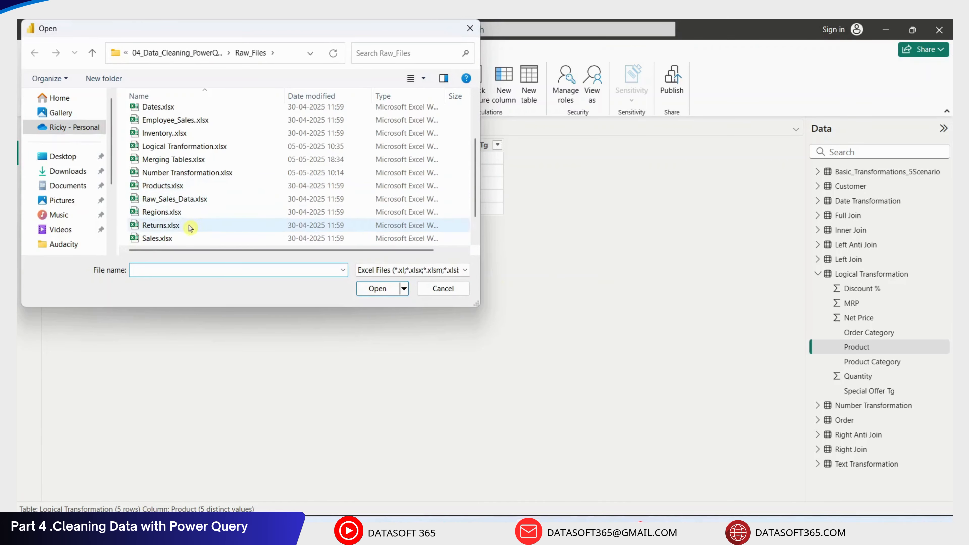
{"action": "scroll", "coordinate": [212, 176], "scroll_direction": "up", "scroll_amount": 2}
{"action": "double_click", "coordinate": [194, 127]}
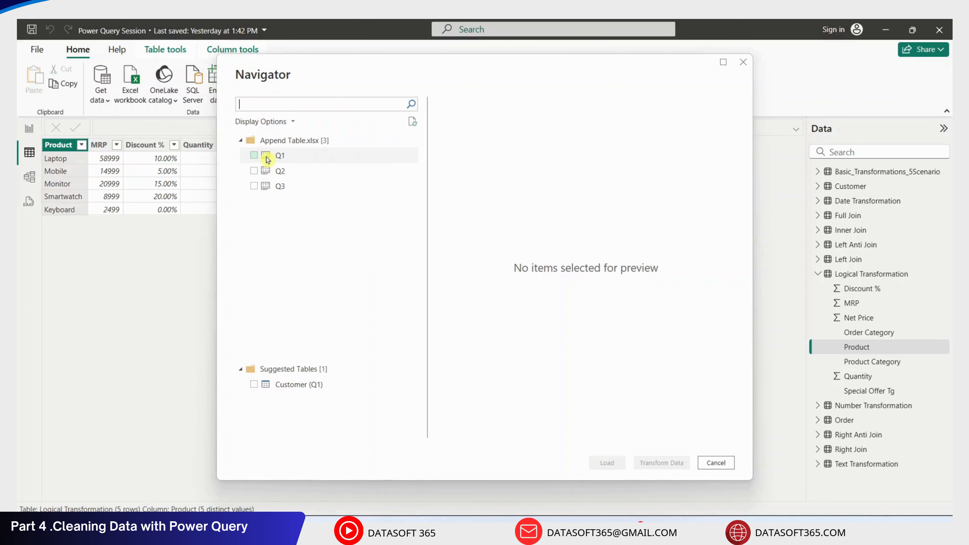
Choose the Q1, Q2 and Q3 sheets of the workbook and bring them into Power Query for transformation
{"action": "left_click", "coordinate": [253, 155]}
{"action": "left_click", "coordinate": [253, 171]}
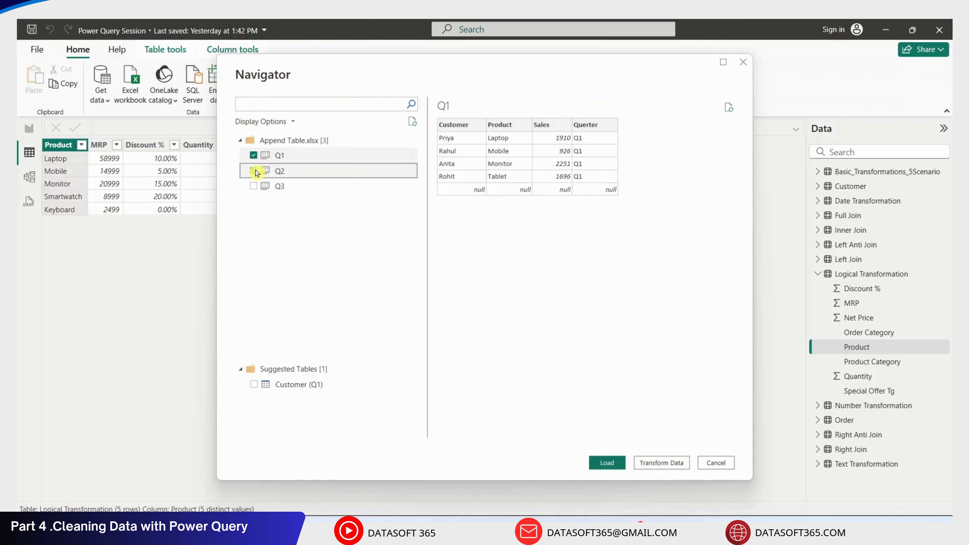
{"action": "left_click", "coordinate": [253, 185]}
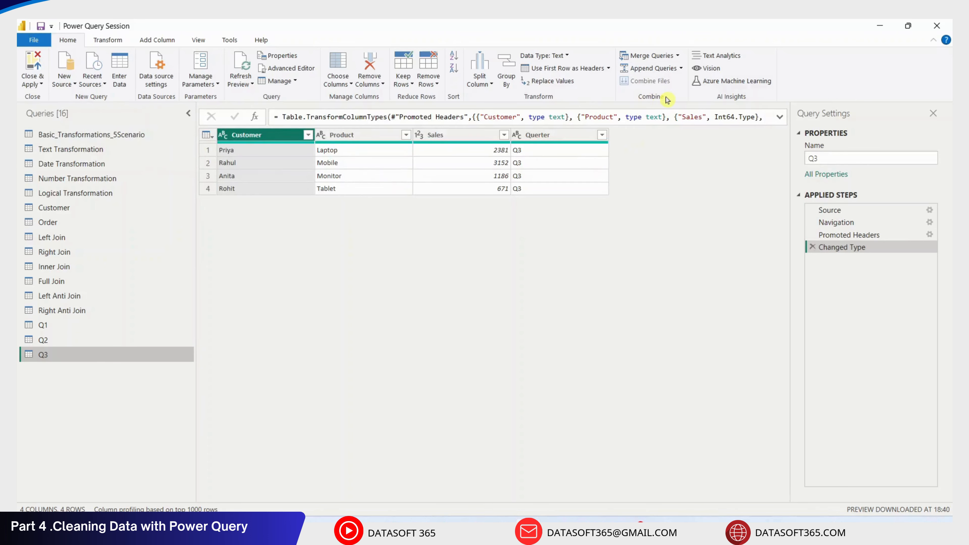
Set up an append as a new query for three or more tables, adding Q1, Q2 and Q3 to the tables to append
{"action": "left_click", "coordinate": [681, 68]}
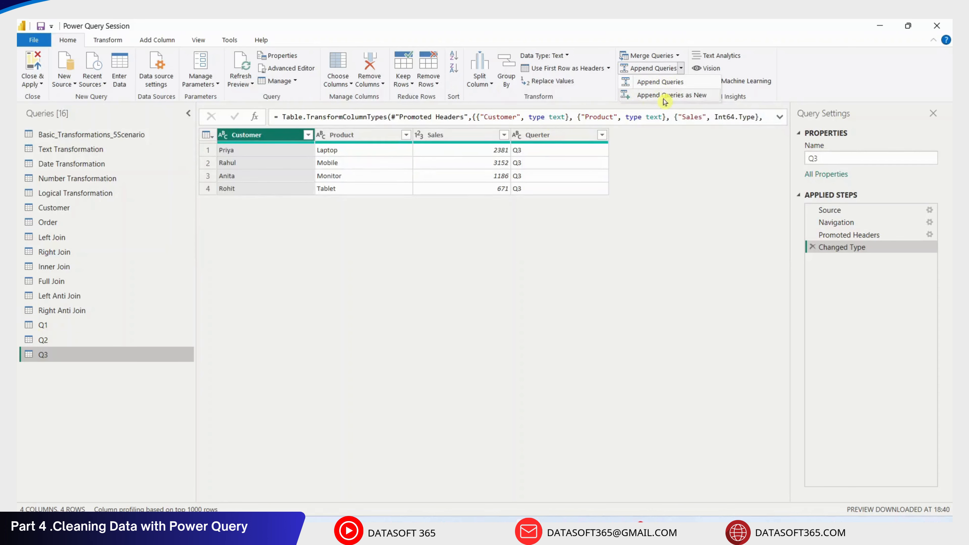
{"action": "left_click", "coordinate": [682, 99]}
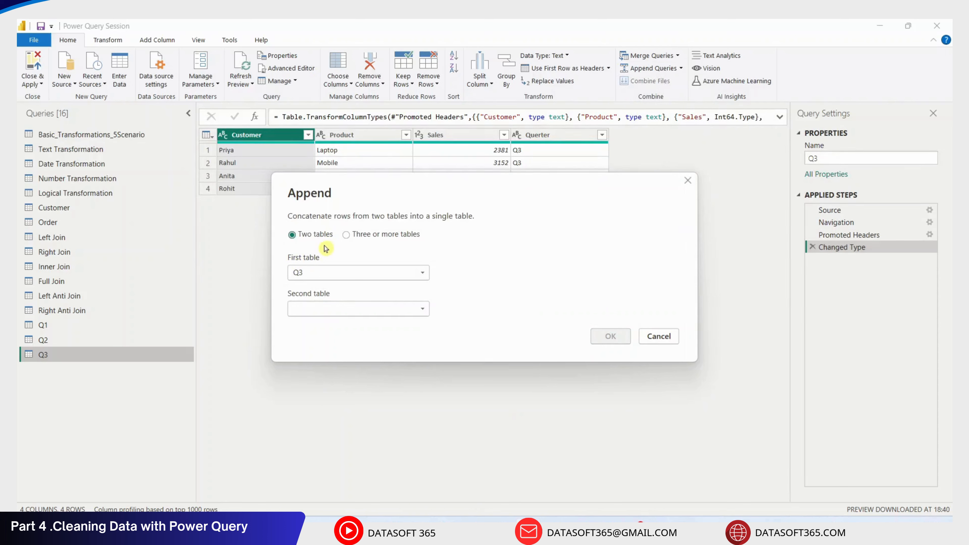
{"action": "left_click", "coordinate": [346, 234]}
{"action": "left_click_drag", "start_coordinate": [425, 282], "coordinate": [428, 339]}
{"action": "left_click", "coordinate": [320, 356]}
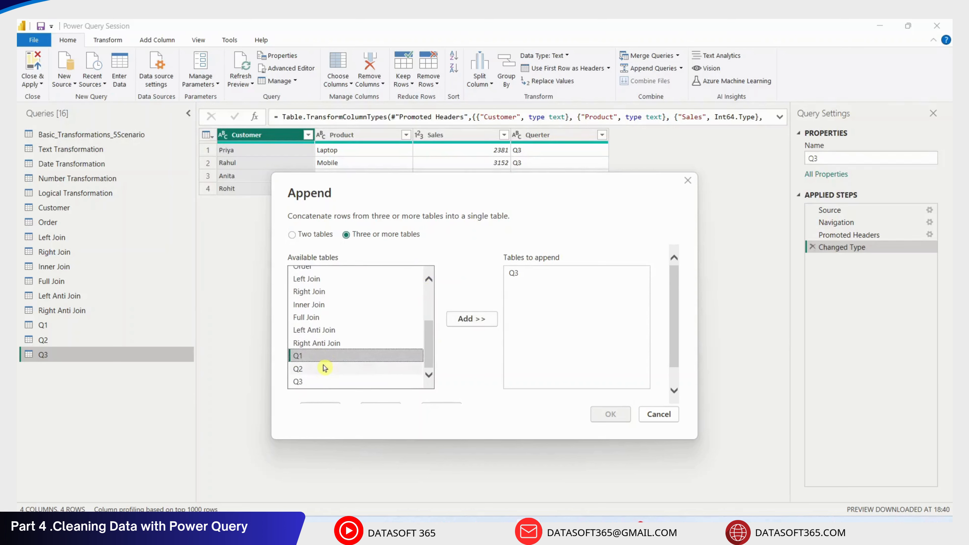
{"action": "left_click", "coordinate": [316, 382], "text": "shift"}
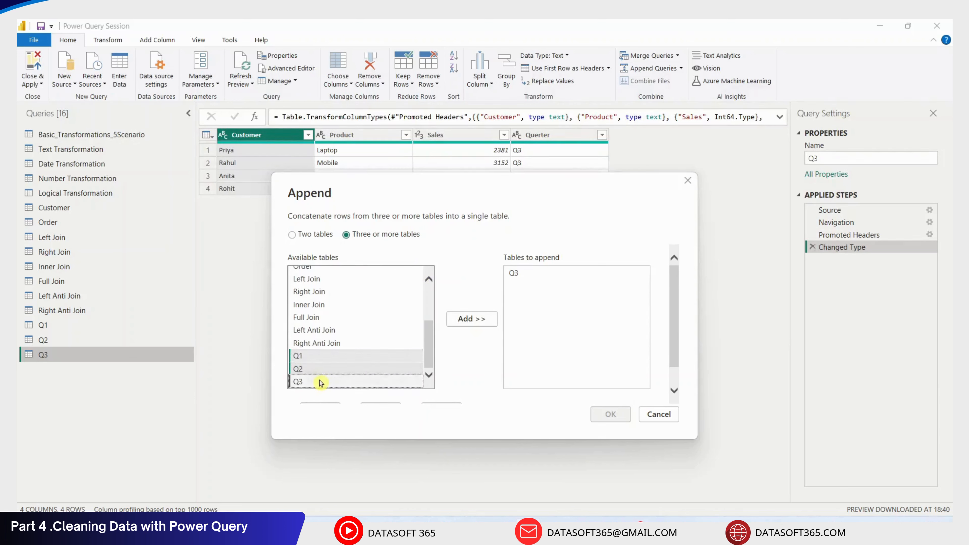
{"action": "left_click", "coordinate": [473, 319]}
Remove the duplicate first Q3 entry from the tables to append and create the appended query
{"action": "left_click", "coordinate": [521, 276]}
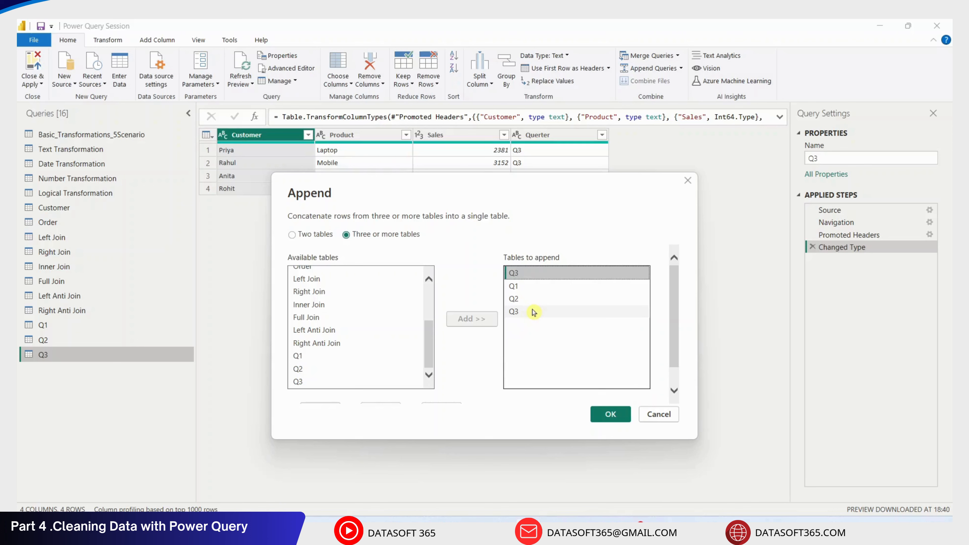
{"action": "key", "text": "Delete"}
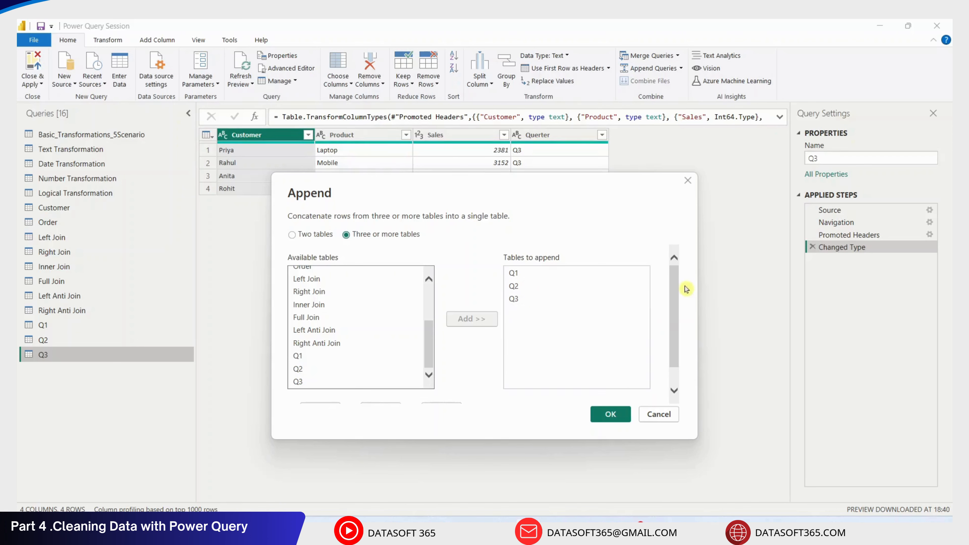
{"action": "left_click_drag", "start_coordinate": [676, 284], "coordinate": [677, 329]}
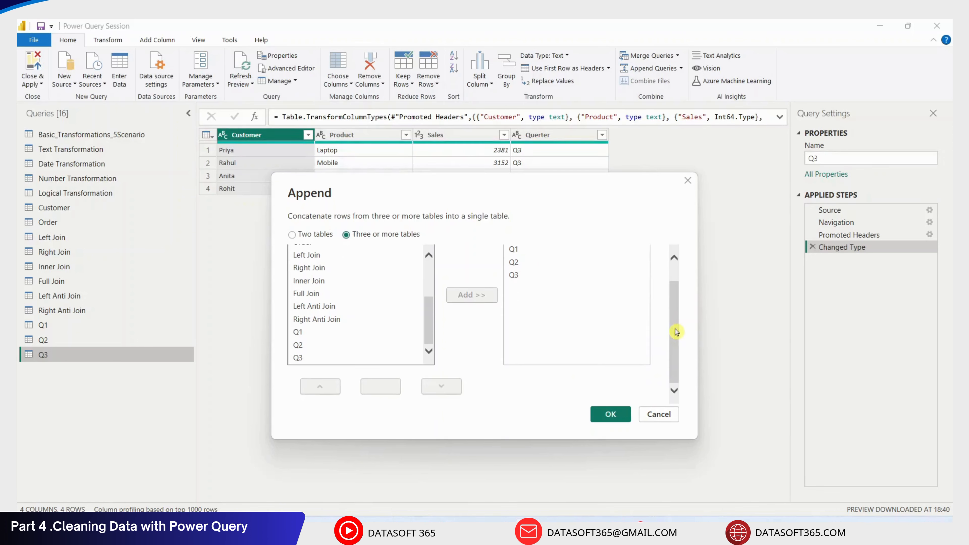
{"action": "left_click", "coordinate": [611, 415]}
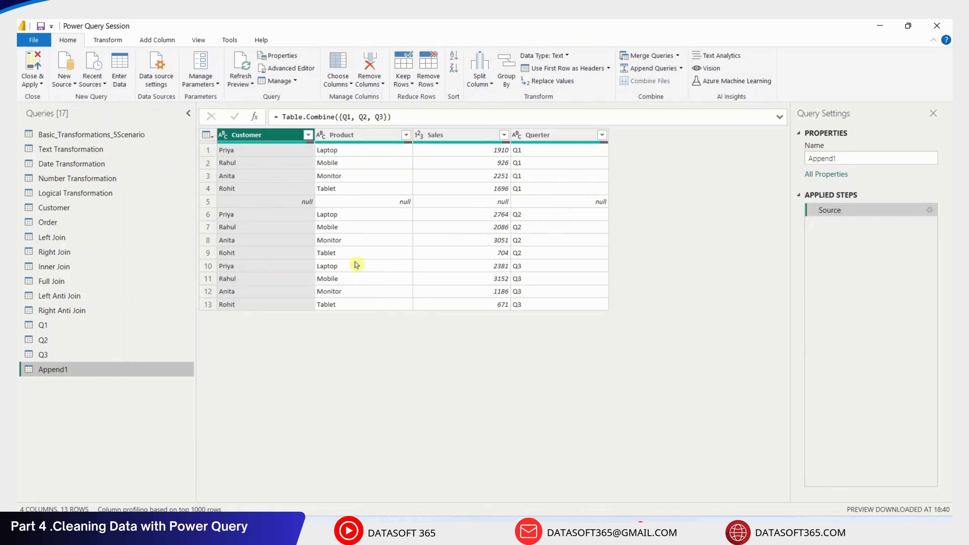
Filter the Querter column of the appended query to show only Q1 rows
{"action": "left_click", "coordinate": [602, 135]}
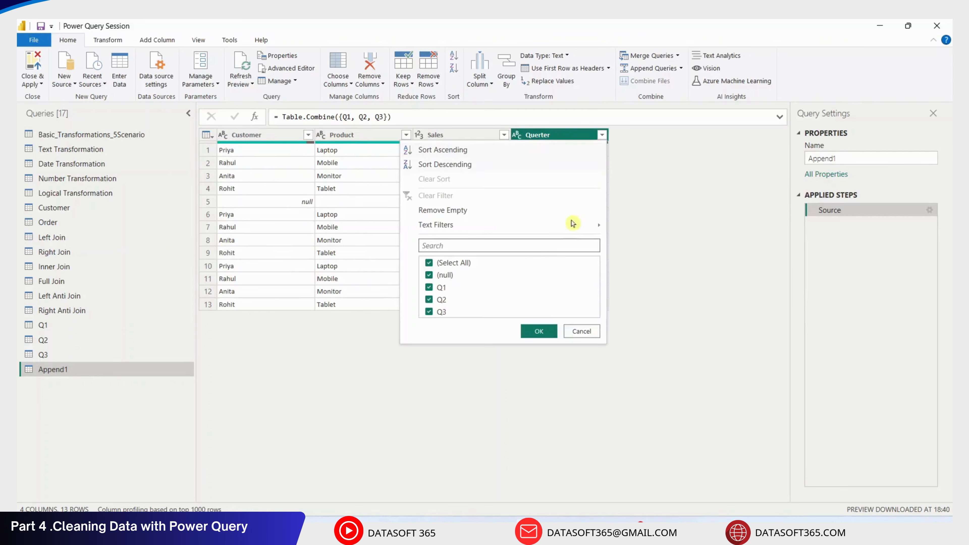
{"action": "left_click", "coordinate": [442, 262]}
{"action": "left_click", "coordinate": [445, 287]}
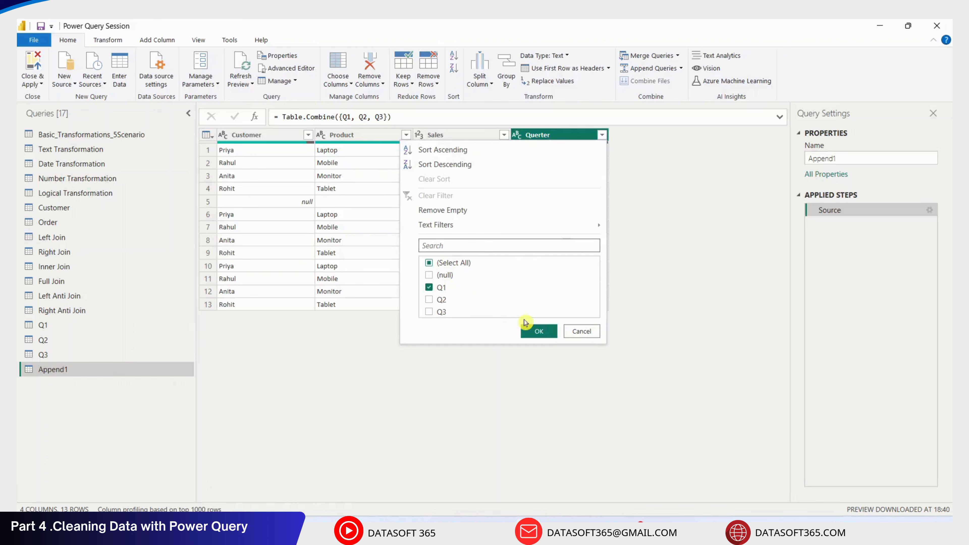
{"action": "left_click", "coordinate": [528, 330]}
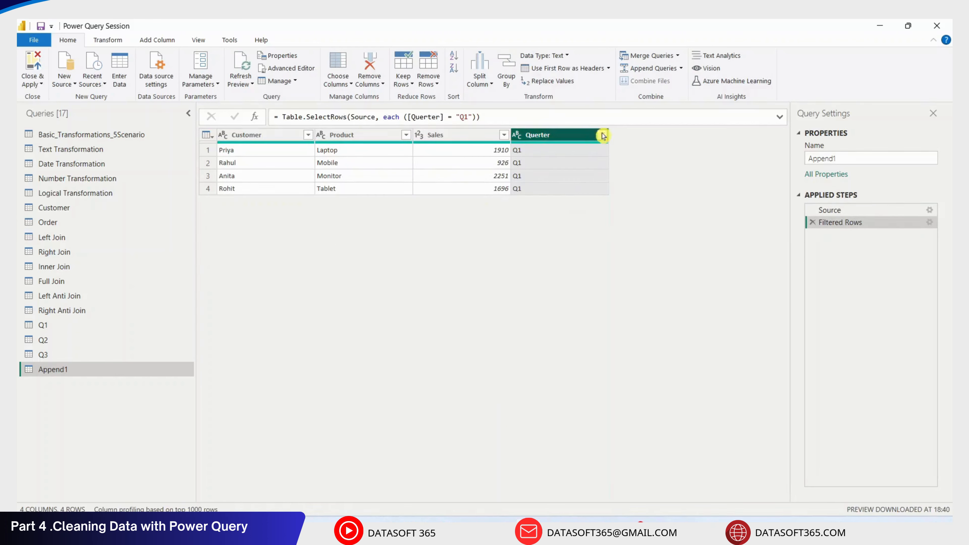
Reset the Querter filter so that all values are selected again
{"action": "left_click", "coordinate": [603, 135]}
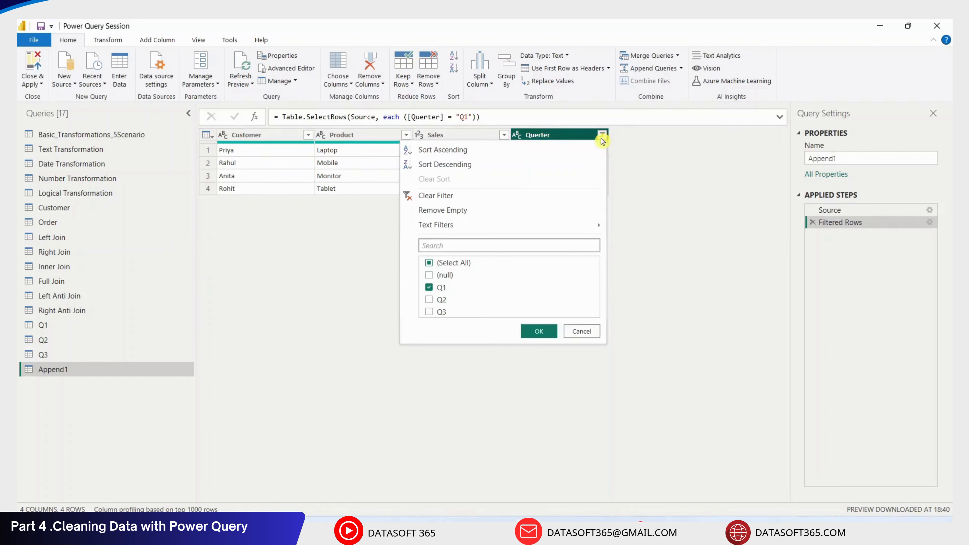
{"action": "left_click", "coordinate": [440, 263]}
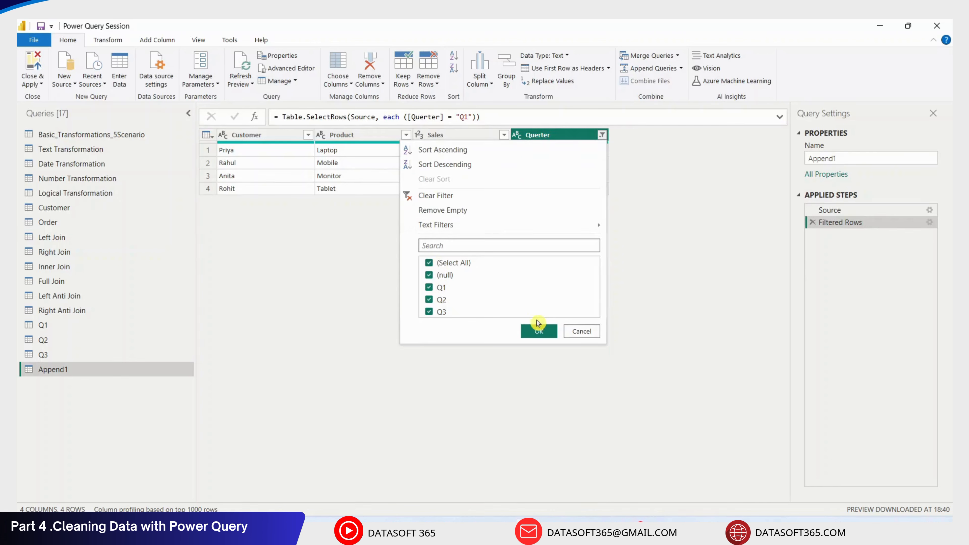
{"action": "left_click", "coordinate": [538, 328]}
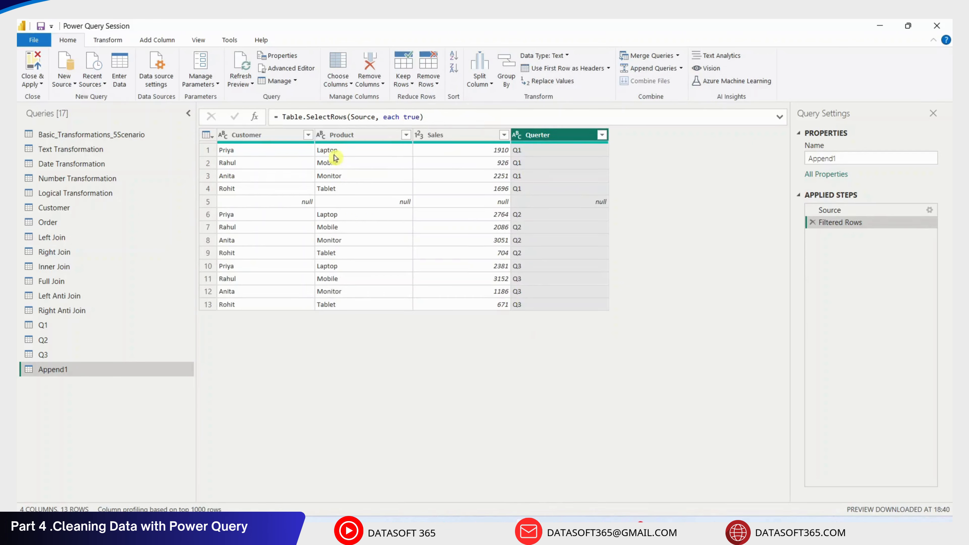
Filter the null rows out of the appended query using its Customer column
{"action": "left_click", "coordinate": [308, 135]}
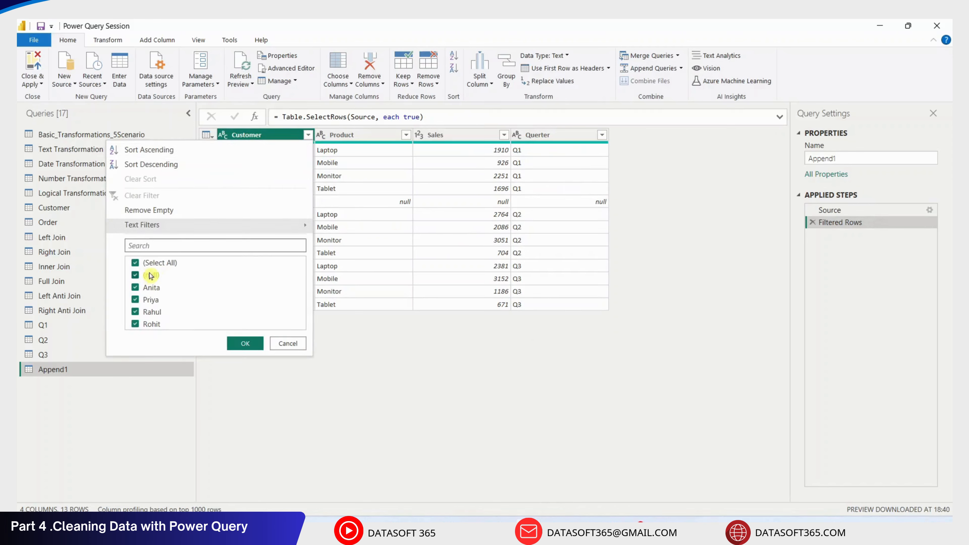
{"action": "left_click", "coordinate": [151, 275]}
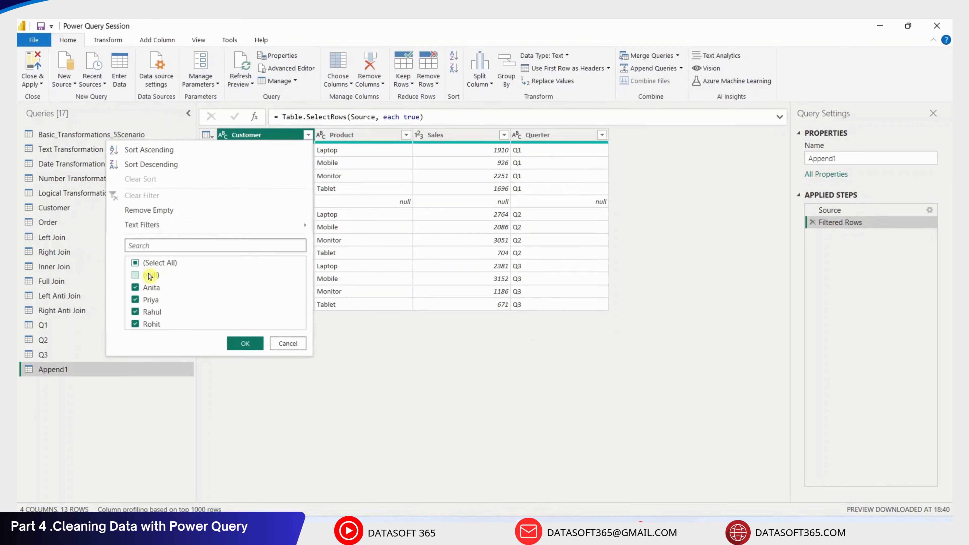
{"action": "left_click", "coordinate": [255, 343]}
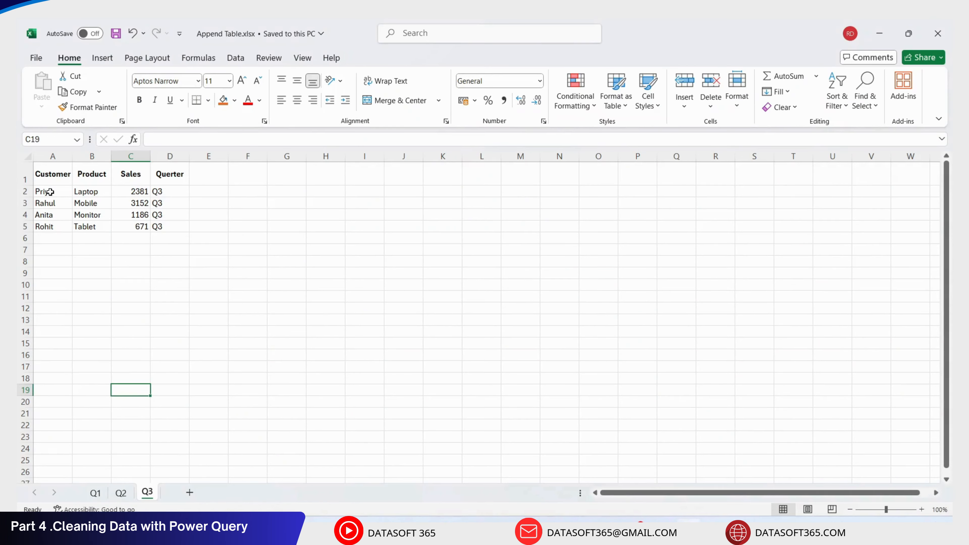
Switch to Append Table.xlsx in Excel and copy the Q3 sheet's data rows A2:D5 into the rows starting at A6
{"action": "left_click_drag", "start_coordinate": [50, 191], "coordinate": [156, 224]}
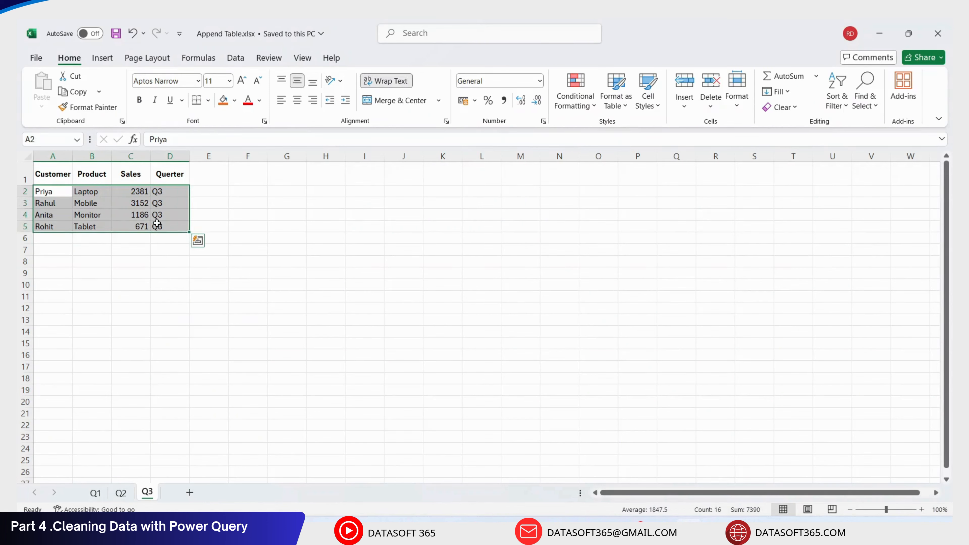
{"action": "key", "text": "ctrl+c"}
{"action": "key", "text": "Down"}
{"action": "key", "text": "Down"}
{"action": "key", "text": "Down"}
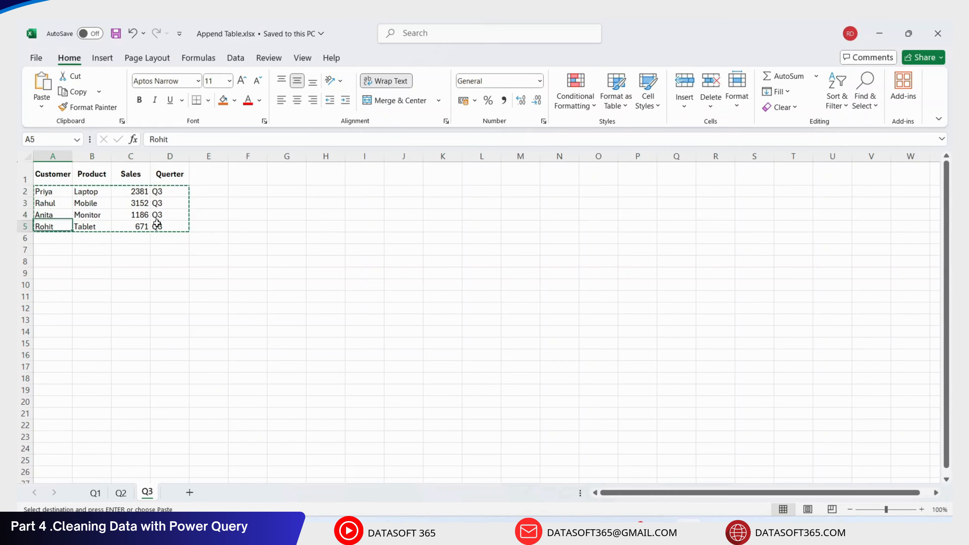
{"action": "key", "text": "Down"}
{"action": "key", "text": "ctrl+v"}
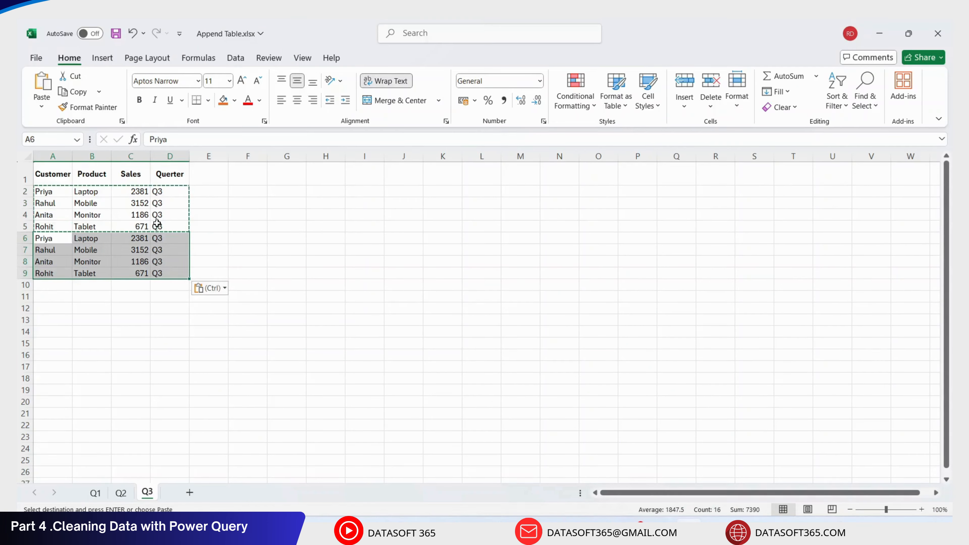
Paste the copied Q3 rows once more starting at A10 and save the workbook
{"action": "key", "text": "Down"}
{"action": "key", "text": "Down"}
{"action": "key", "text": "Down"}
{"action": "key", "text": "Down"}
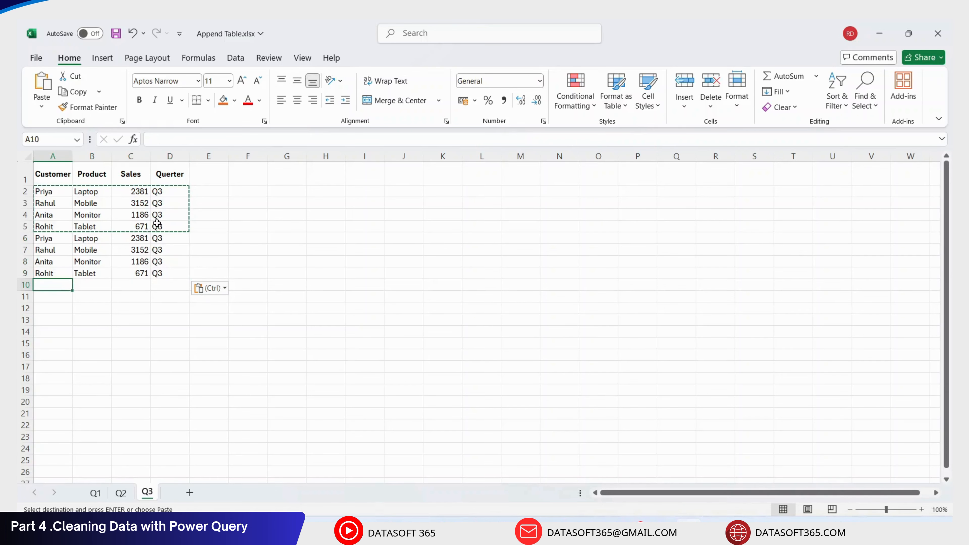
{"action": "key", "text": "ctrl+v"}
{"action": "key", "text": "ctrl+s"}
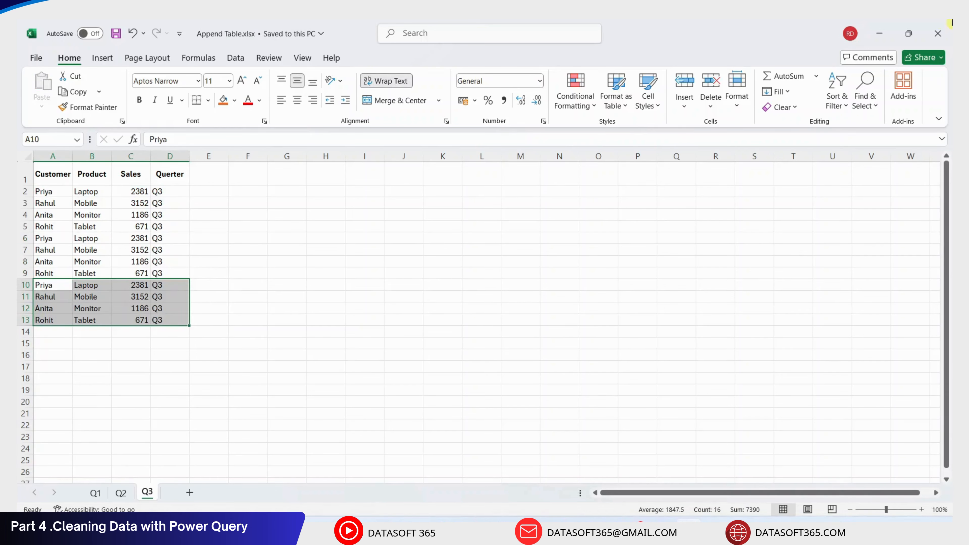
Switch back to Power Query and refresh the preview of the appended query
{"action": "left_click", "coordinate": [881, 32]}
{"action": "left_click", "coordinate": [240, 68]}
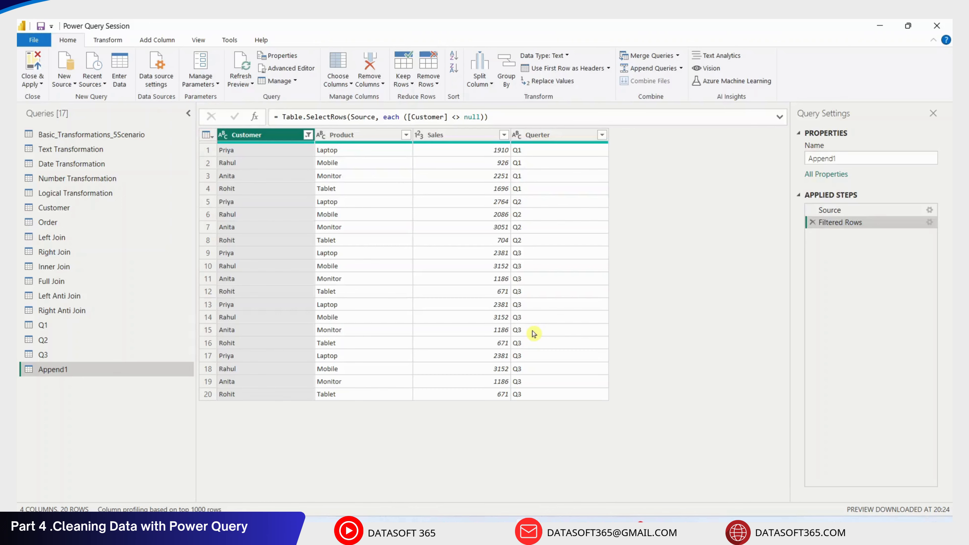
Switch to Excel and compare the column headers and their order on the Q1, Q2 and Q3 sheets
{"action": "left_click", "coordinate": [690, 531]}
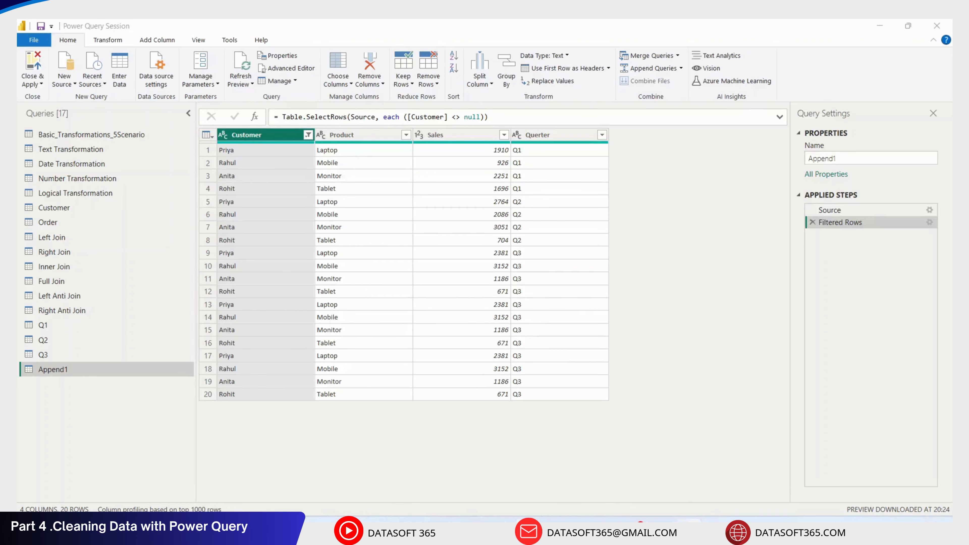
{"action": "left_click", "coordinate": [96, 494]}
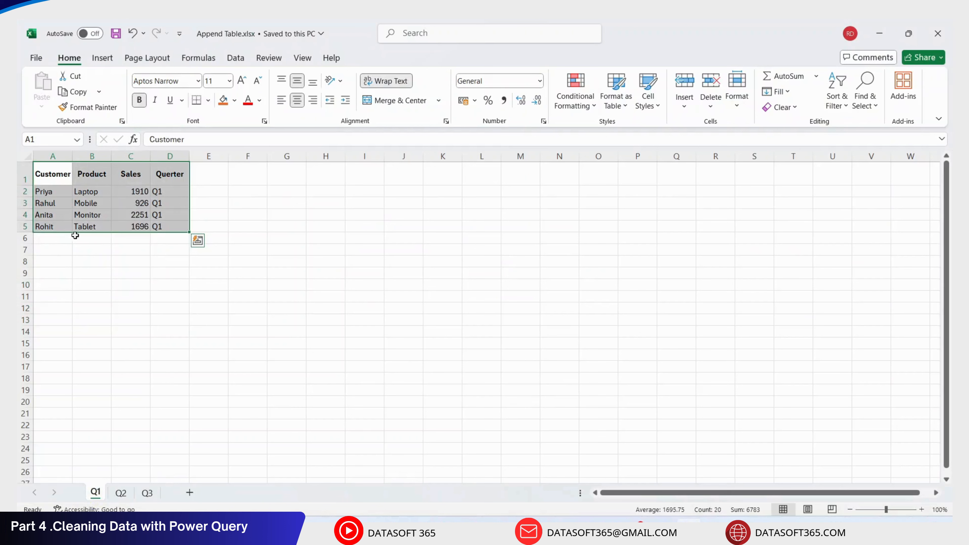
{"action": "left_click", "coordinate": [65, 180]}
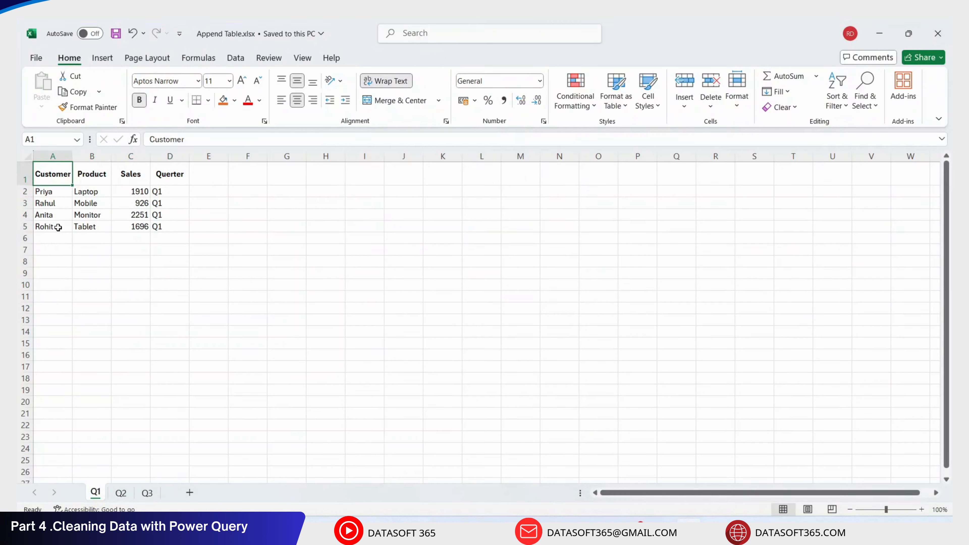
{"action": "left_click", "coordinate": [121, 493]}
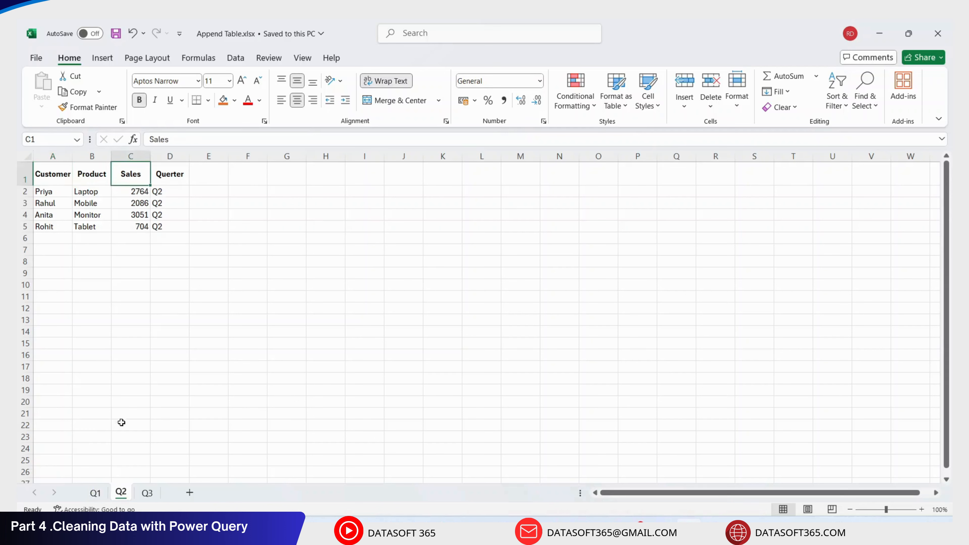
{"action": "left_click", "coordinate": [150, 493]}
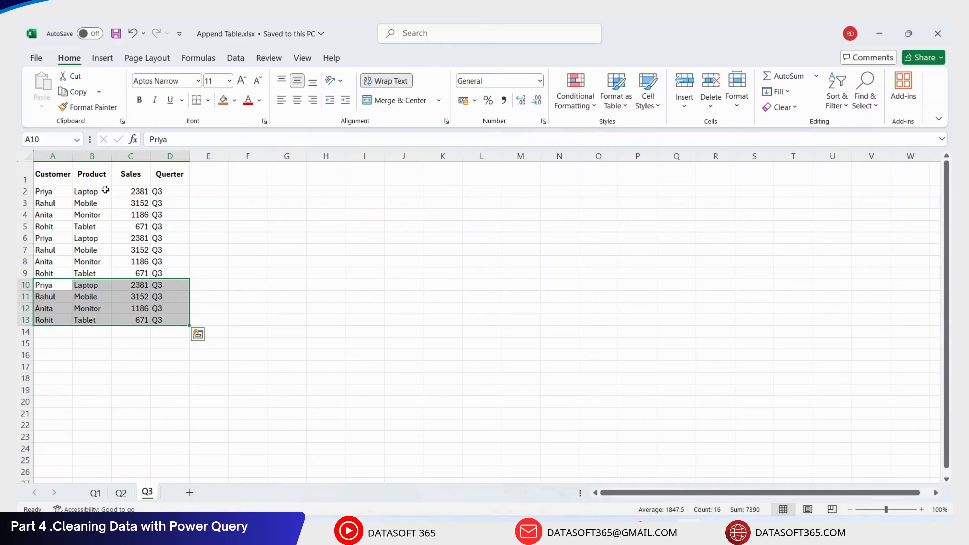
{"action": "left_click", "coordinate": [102, 174]}
{"action": "left_click", "coordinate": [137, 178]}
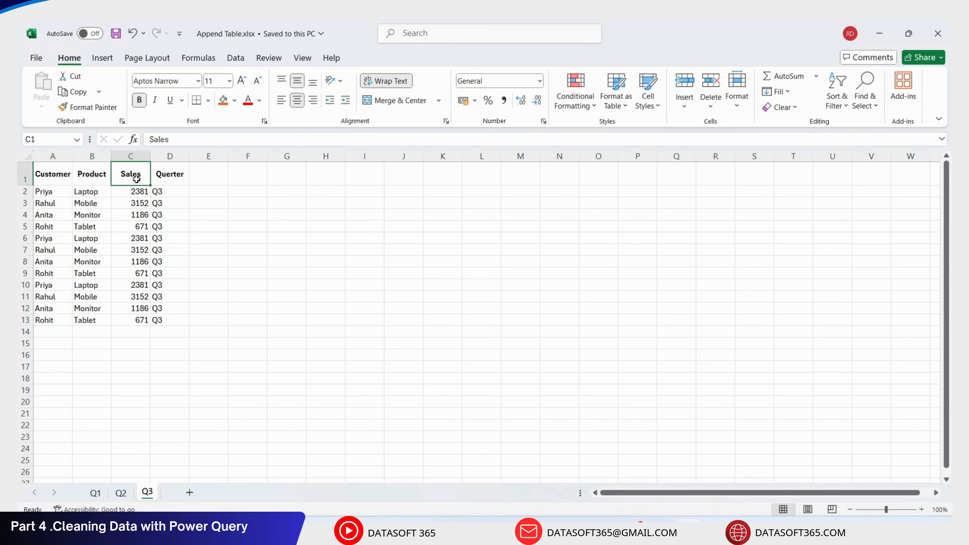
{"action": "left_click", "coordinate": [175, 175]}
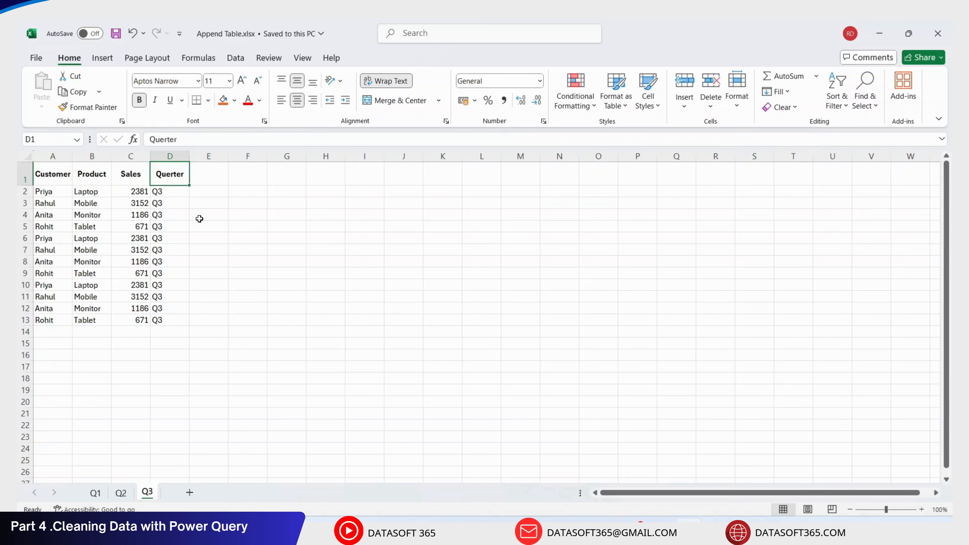
Copy the Q3 sheet's Sales column into column E, then select the original Sales column C
{"action": "left_click", "coordinate": [132, 153]}
{"action": "key", "text": "ctrl+c"}
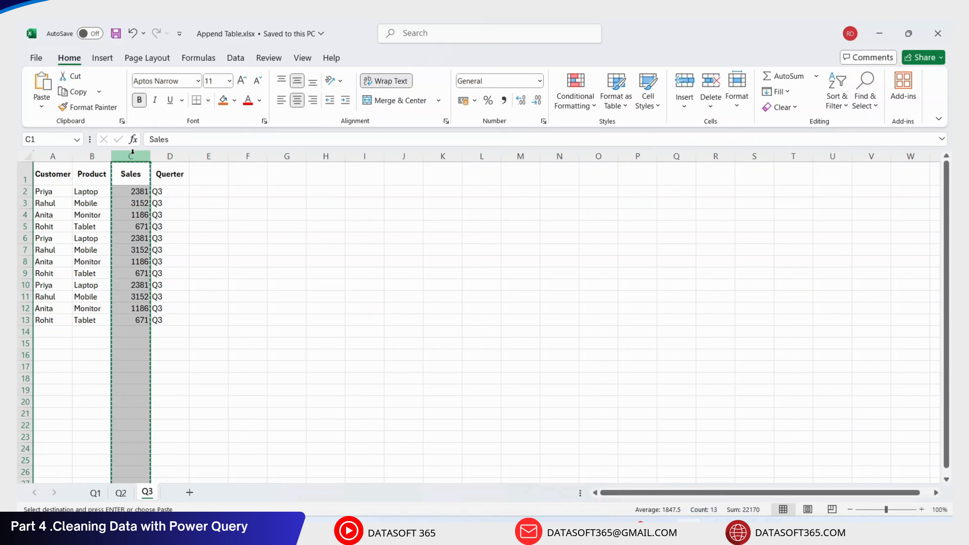
{"action": "key", "text": "Right"}
{"action": "key", "text": "Right"}
{"action": "key", "text": "ctrl+v"}
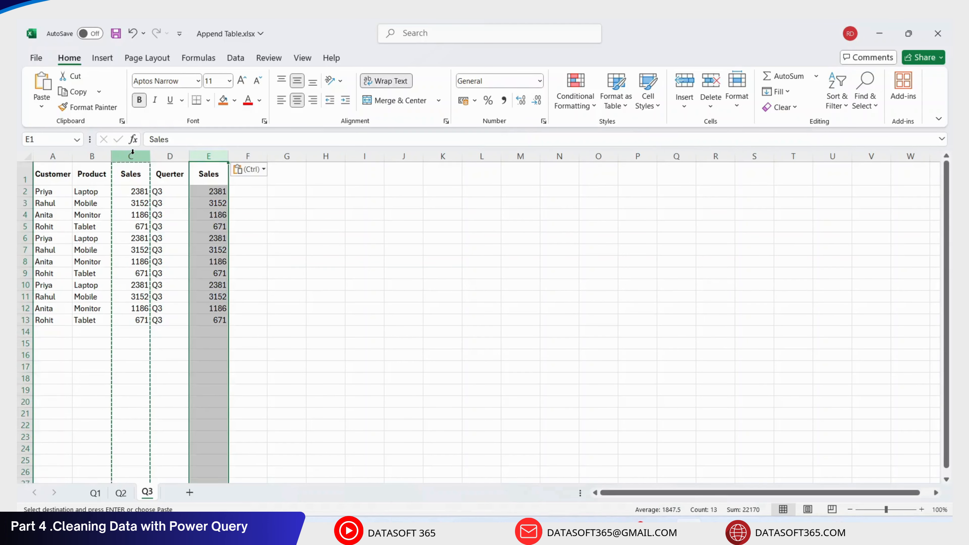
{"action": "left_click", "coordinate": [130, 150]}
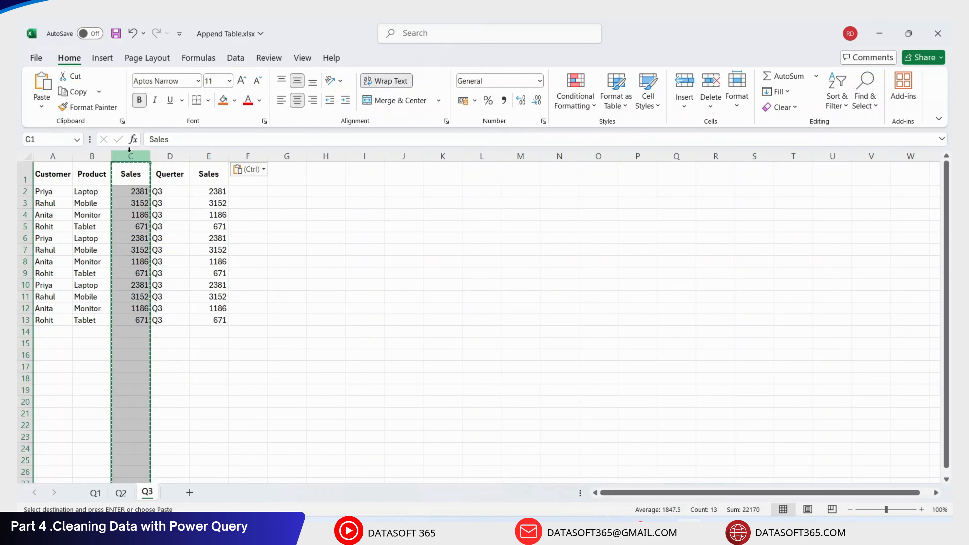
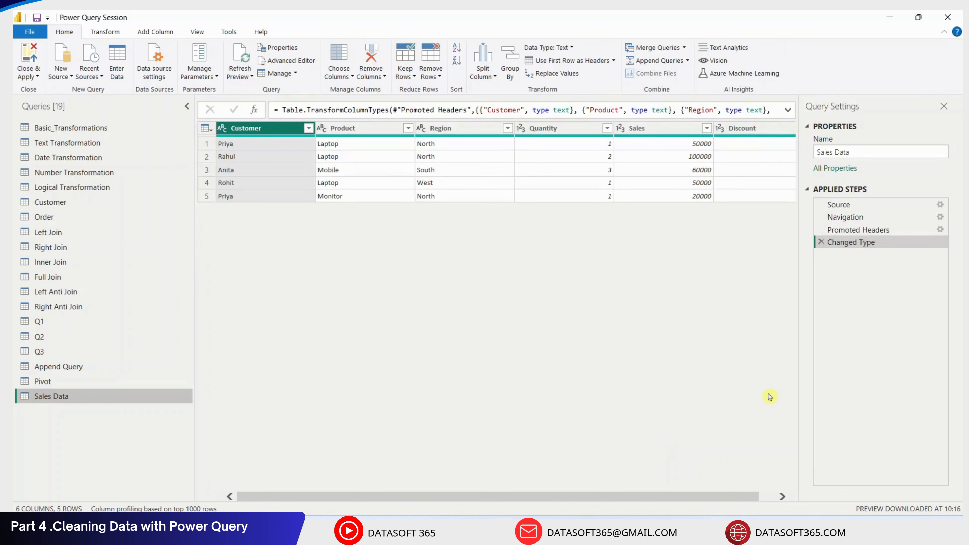
In Power Query, set up a basic Group By on the Sales Data query by Product, naming the new column Total Sales
{"action": "left_click", "coordinate": [105, 32]}
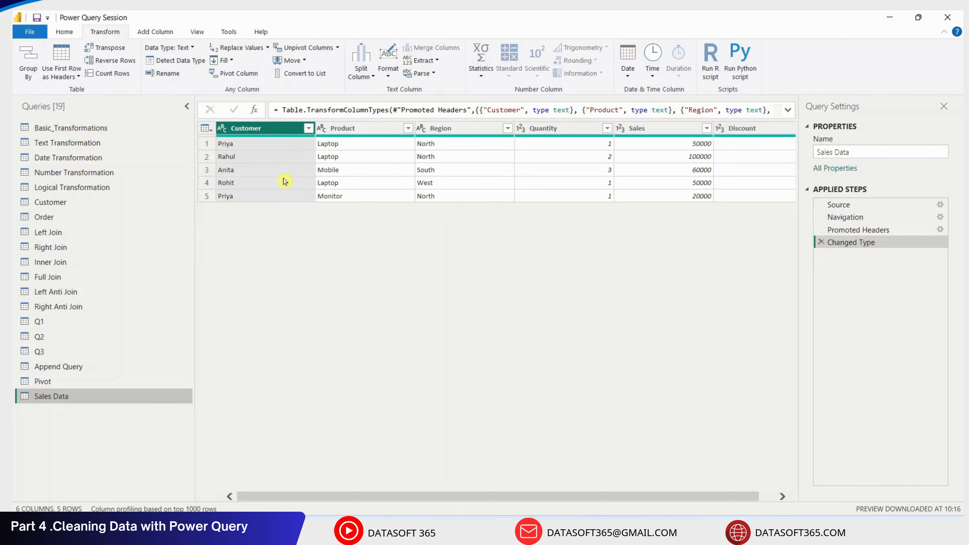
{"action": "left_click", "coordinate": [30, 57]}
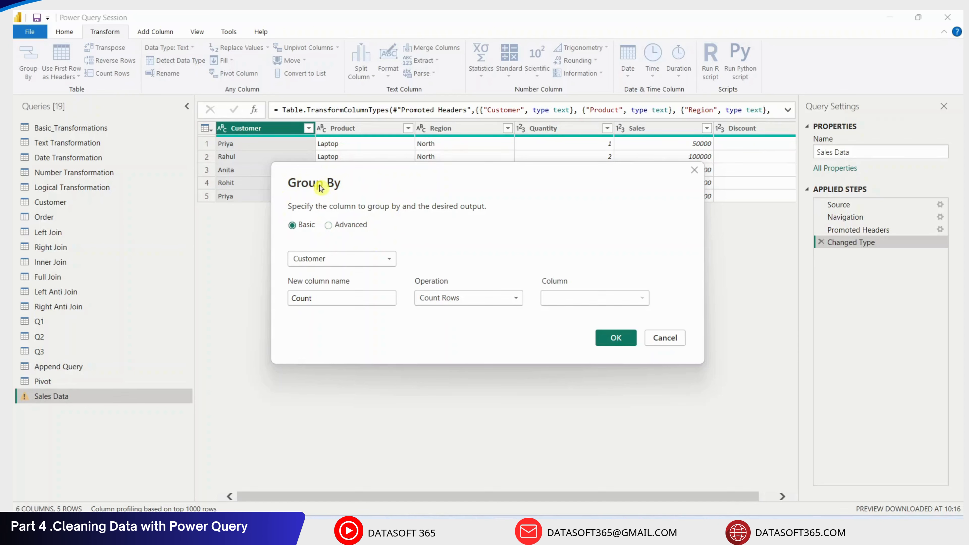
{"action": "left_click", "coordinate": [319, 258]}
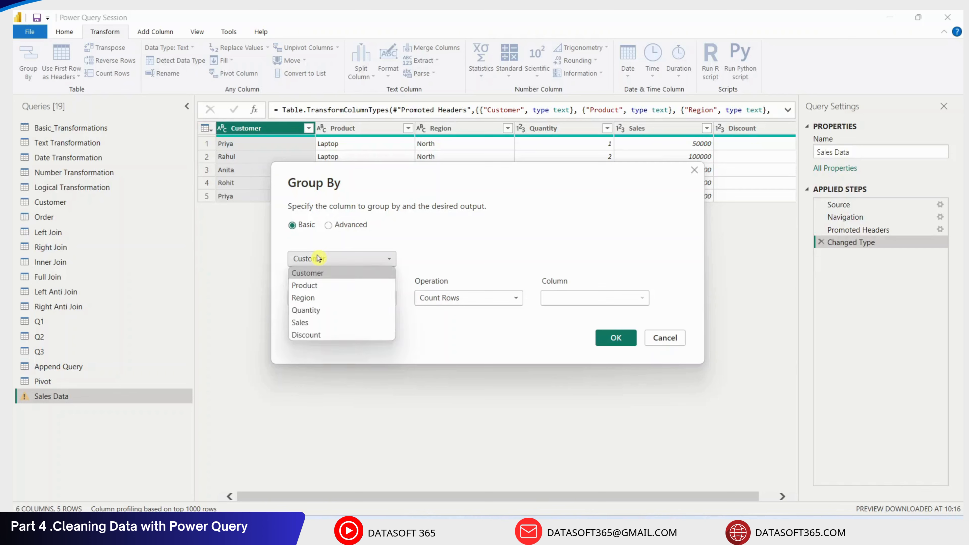
{"action": "left_click", "coordinate": [326, 286]}
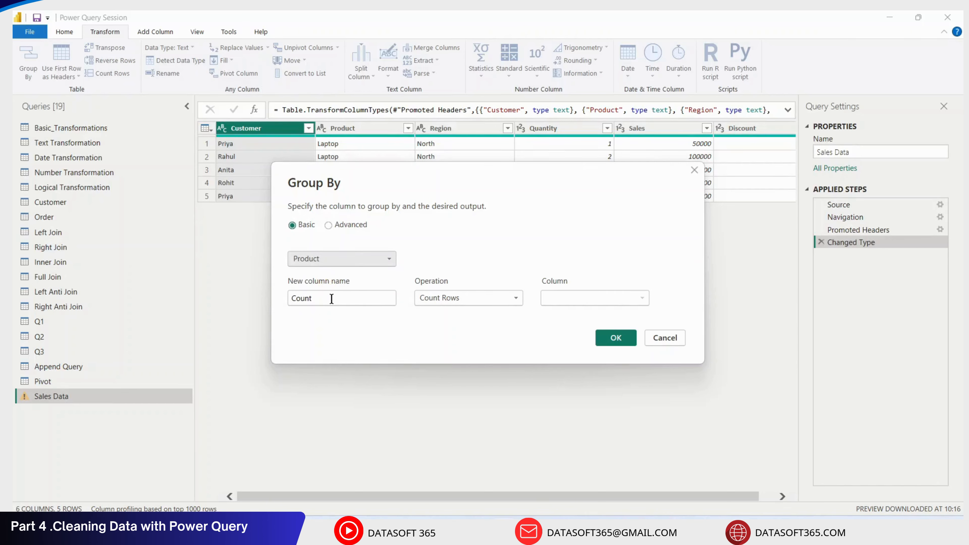
{"action": "left_click_drag", "start_coordinate": [331, 299], "coordinate": [287, 304]}
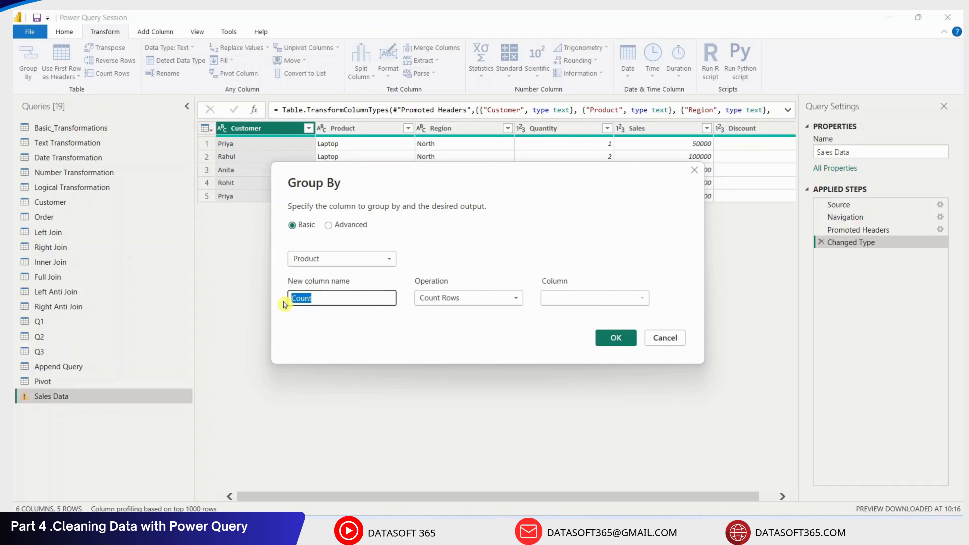
{"action": "type", "text": "Total Sales"}
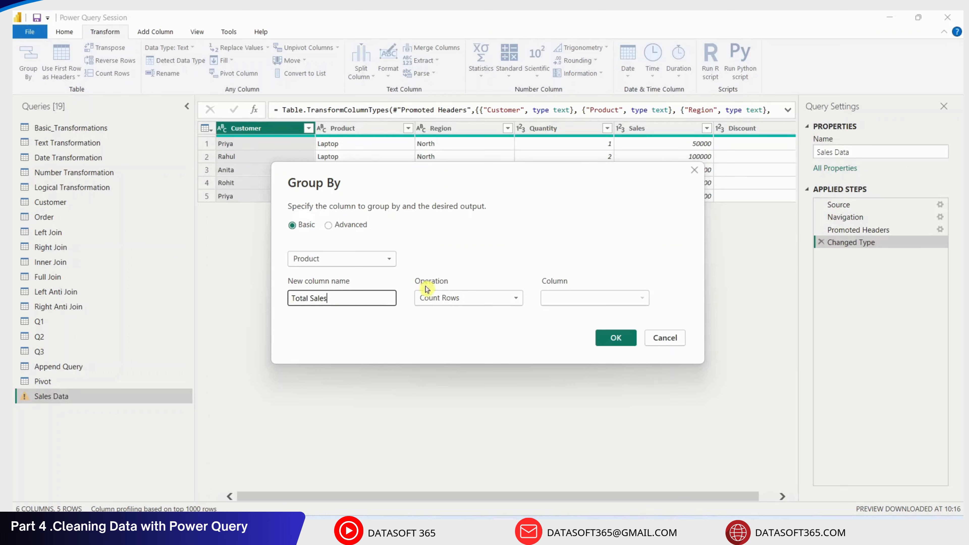
Aggregate Total Sales as the Sum of the Sales column and apply the grouping
{"action": "left_click", "coordinate": [448, 296]}
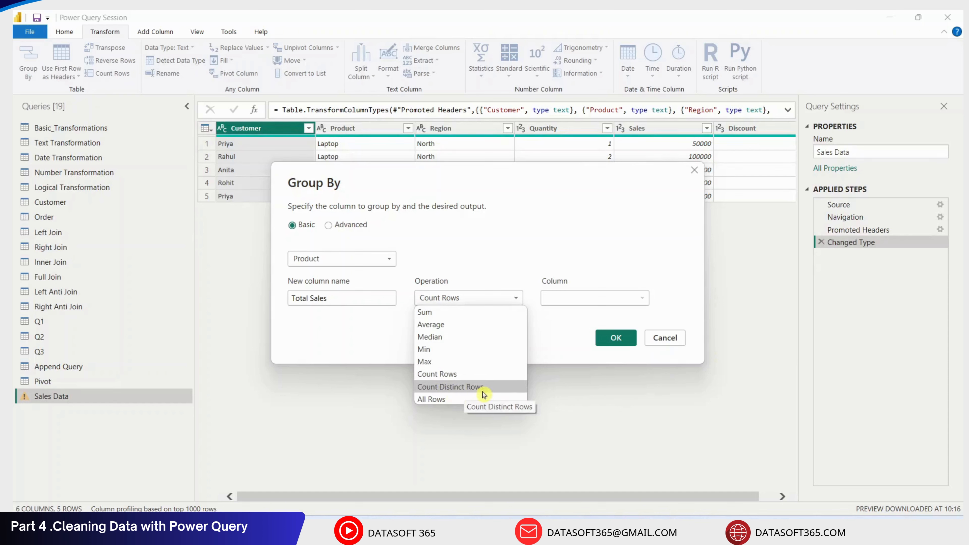
{"action": "left_click", "coordinate": [479, 315]}
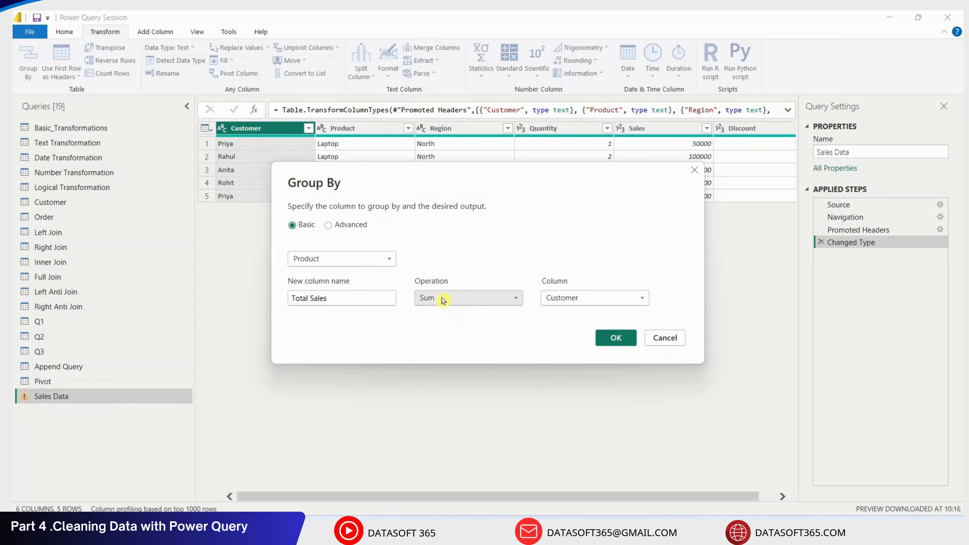
{"action": "left_click", "coordinate": [595, 302]}
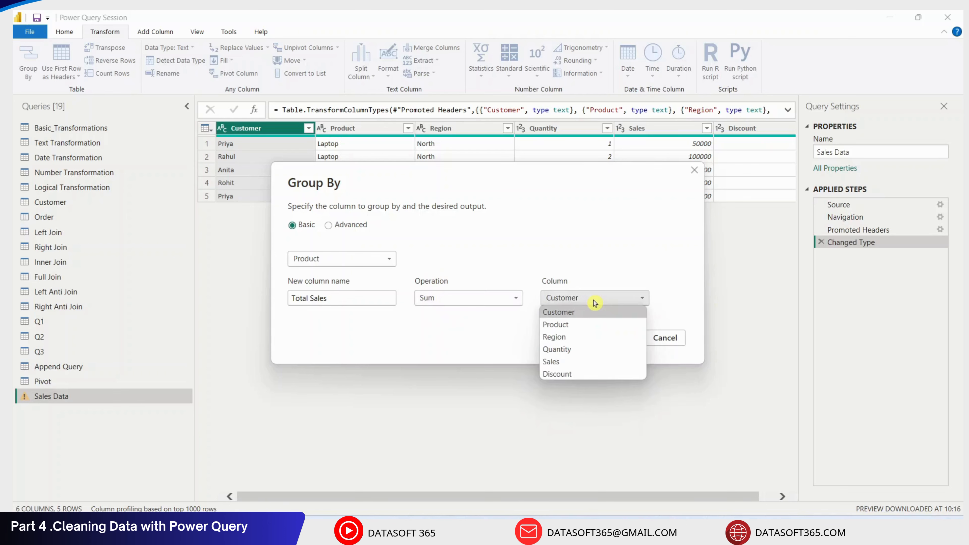
{"action": "left_click", "coordinate": [569, 361]}
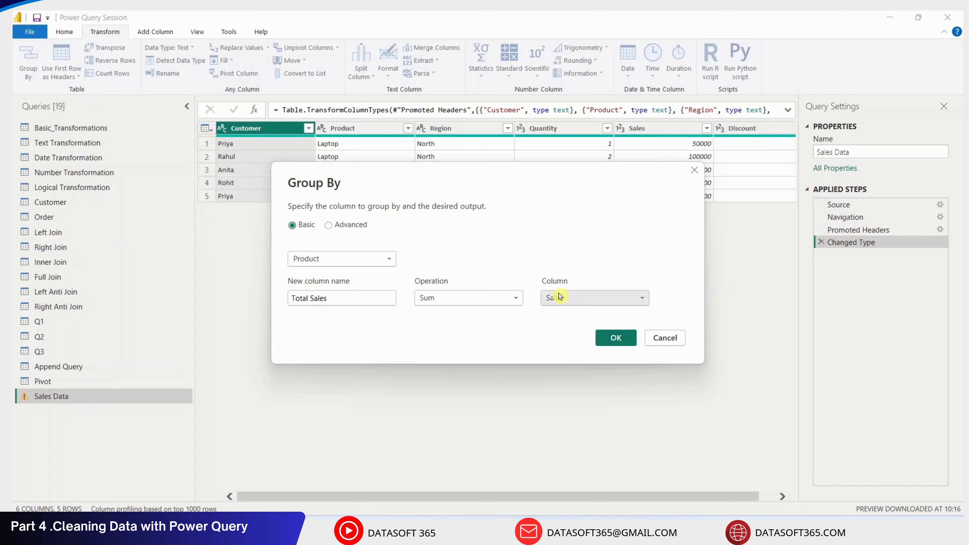
{"action": "left_click", "coordinate": [473, 301]}
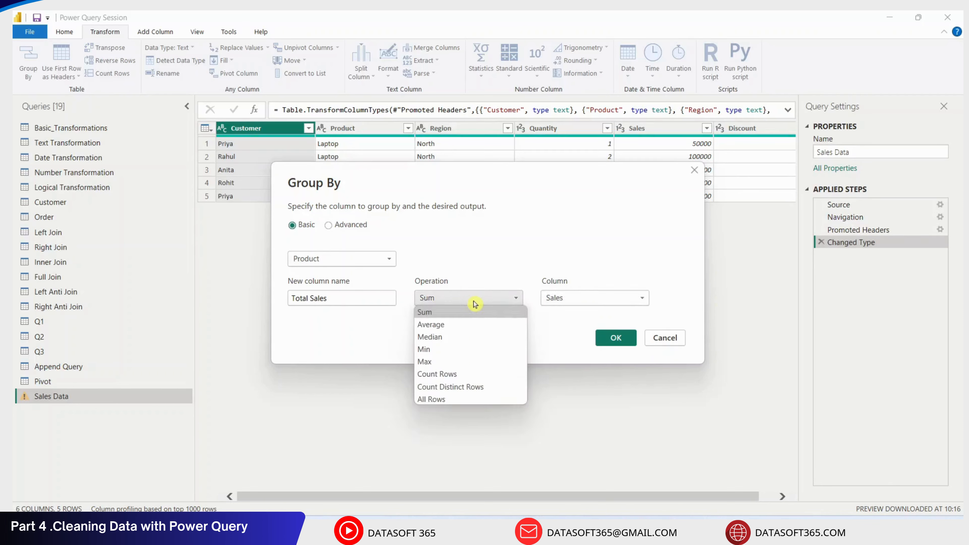
{"action": "left_click", "coordinate": [476, 314]}
{"action": "left_click", "coordinate": [567, 304]}
{"action": "left_click", "coordinate": [576, 362]}
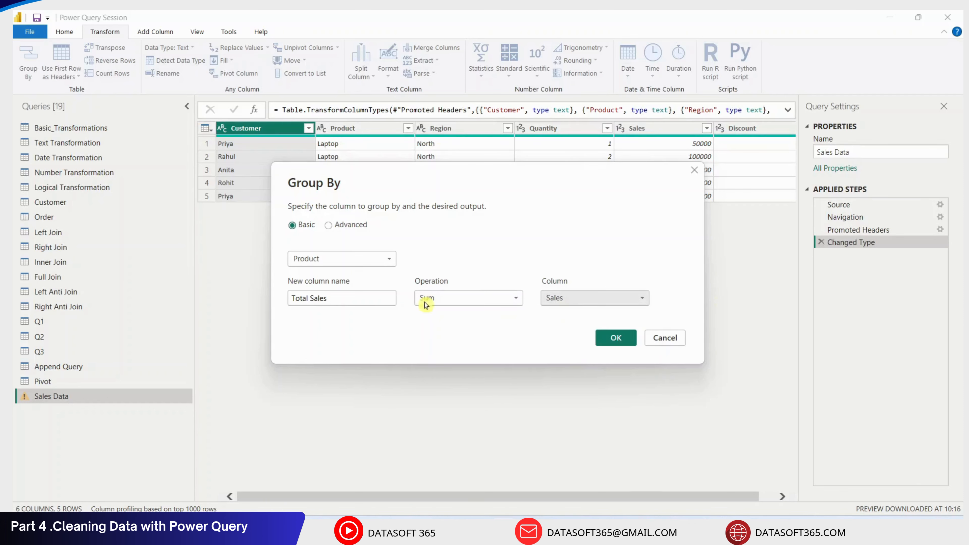
{"action": "left_click", "coordinate": [611, 341]}
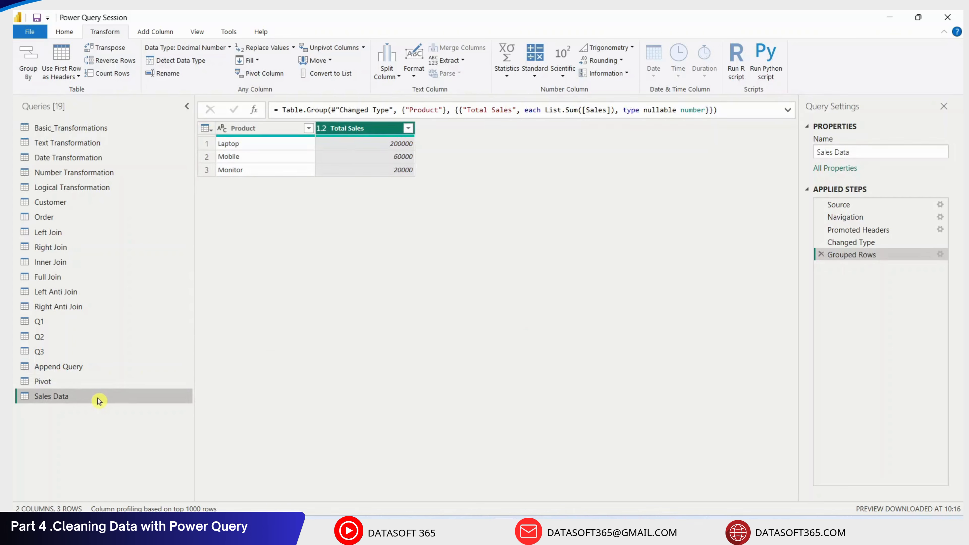
Make two copies of the Sales Data query without the Grouped Rows step
{"action": "key", "text": "ctrl+v"}
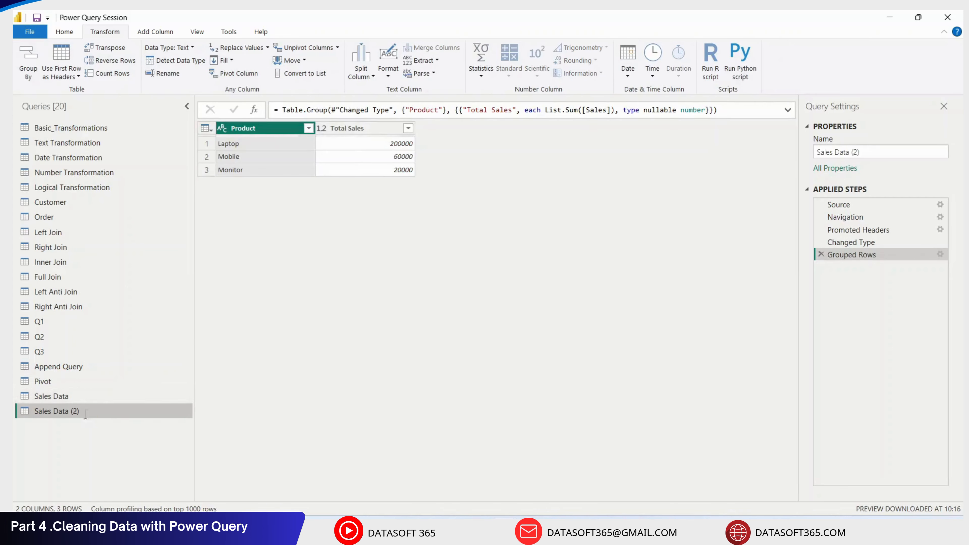
{"action": "double_click", "coordinate": [85, 414]}
{"action": "left_click", "coordinate": [86, 412]}
{"action": "left_click", "coordinate": [83, 455]}
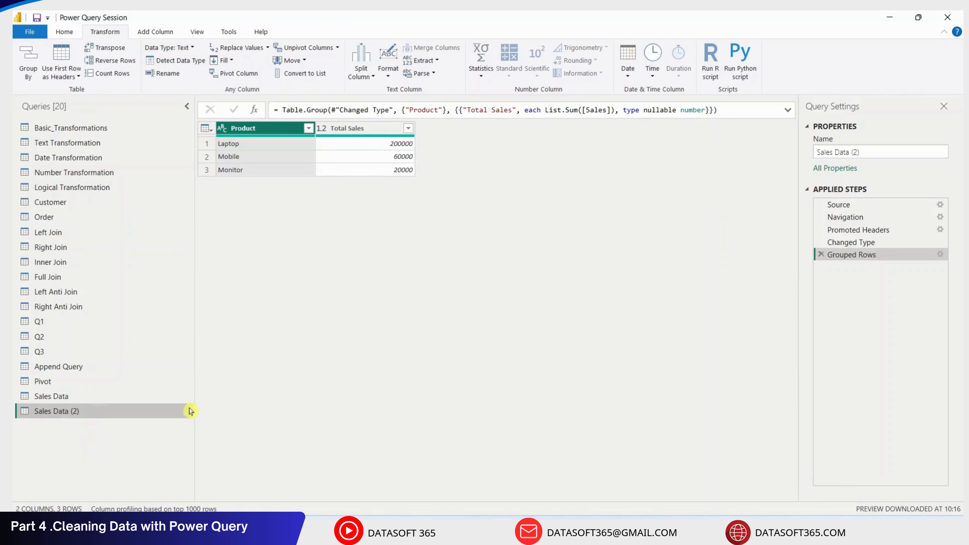
{"action": "left_click", "coordinate": [820, 254]}
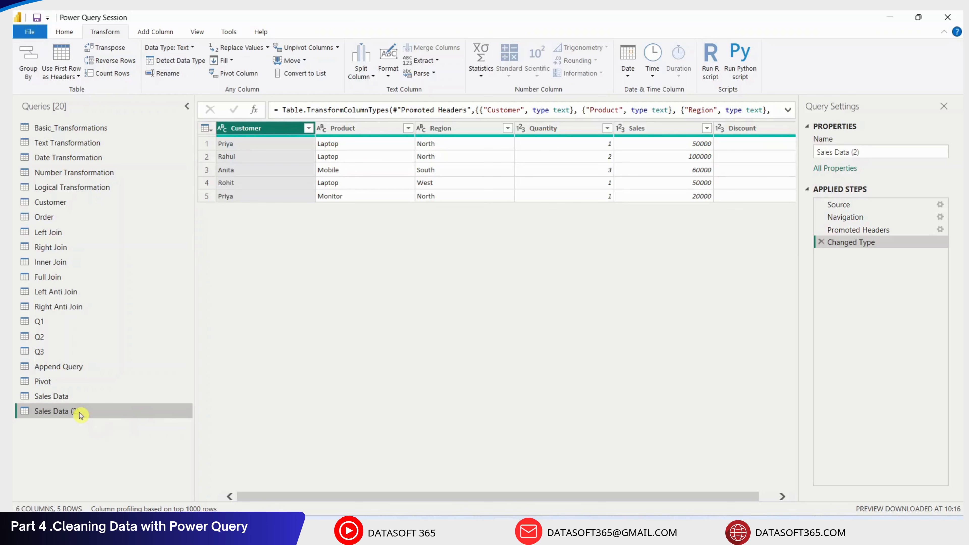
{"action": "key", "text": "ctrl+v"}
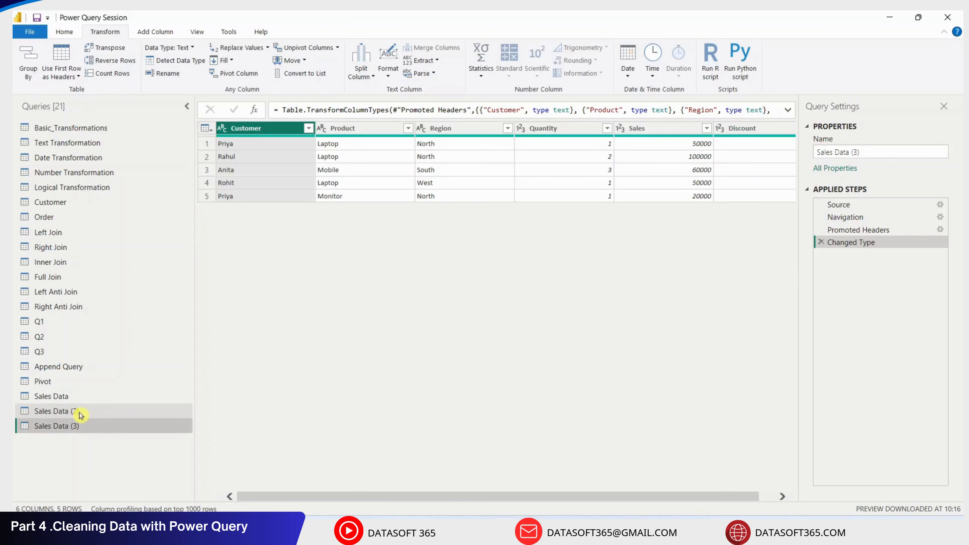
Set up an advanced Group By on the Sales Data (2) query with Product and Region as the grouping columns
{"action": "left_click", "coordinate": [80, 413]}
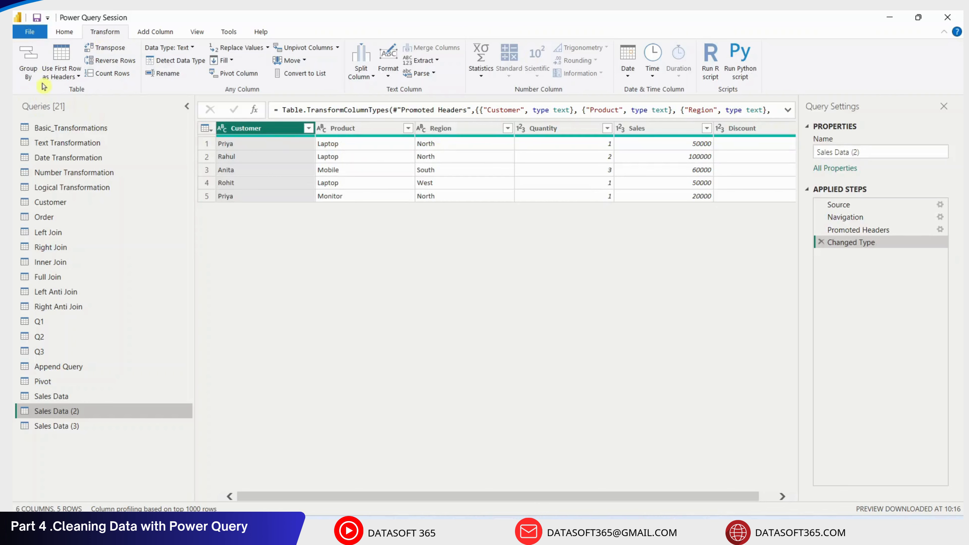
{"action": "left_click", "coordinate": [28, 59]}
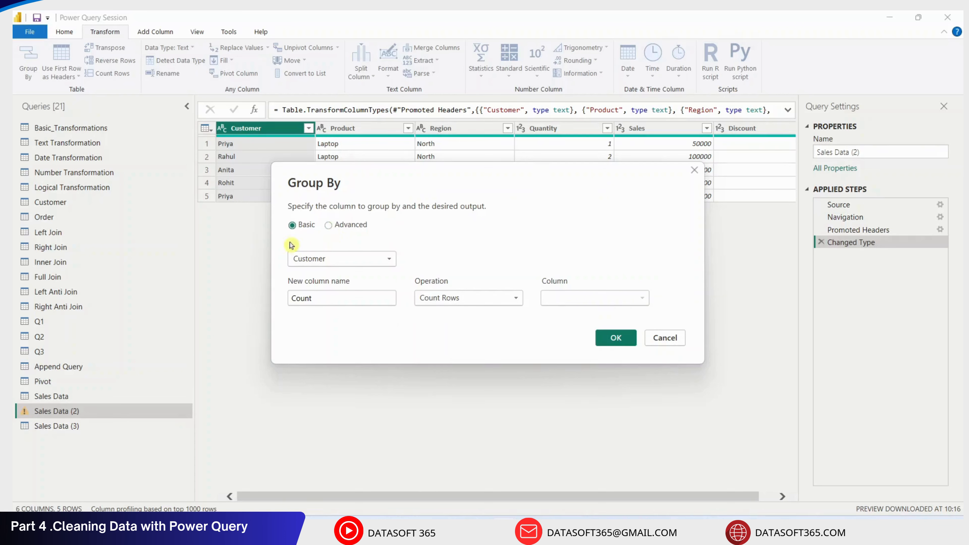
{"action": "left_click", "coordinate": [338, 261]}
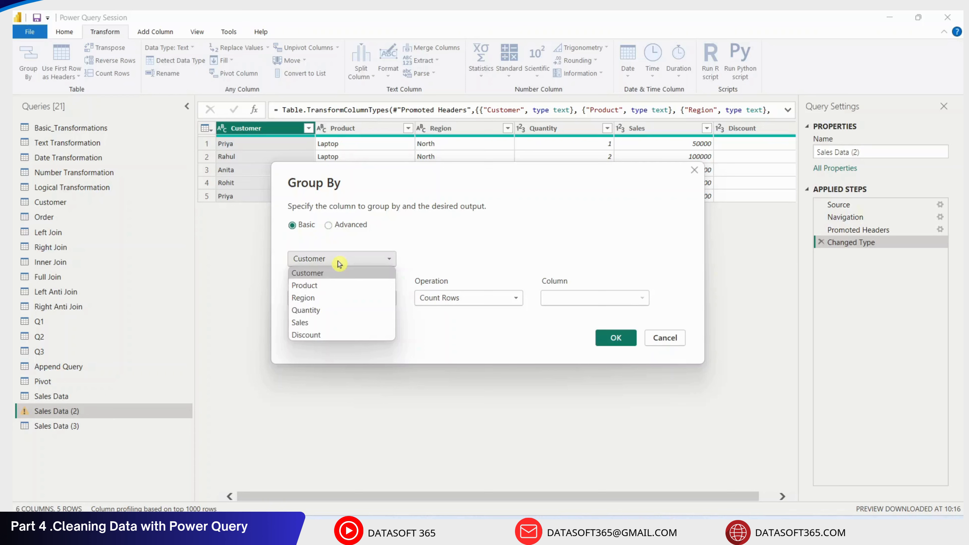
{"action": "left_click", "coordinate": [370, 247]}
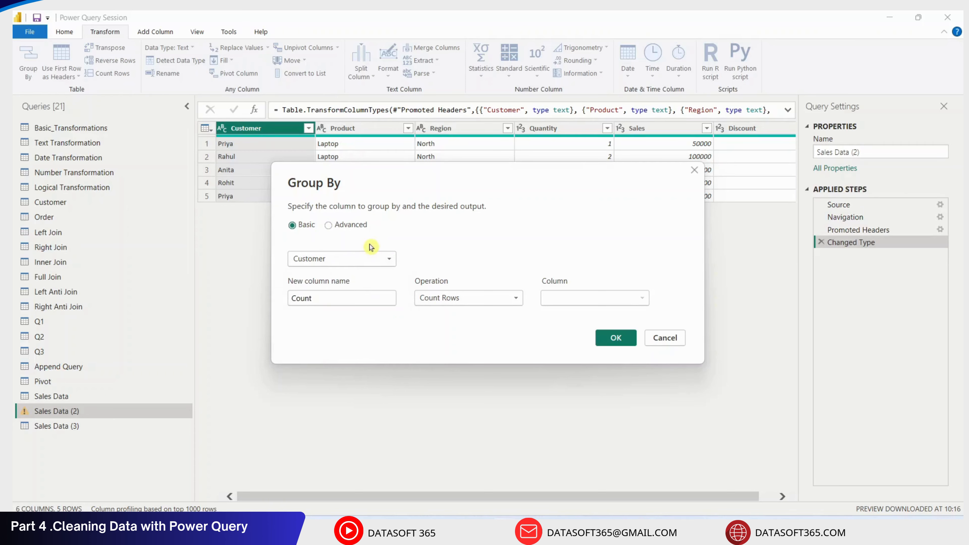
{"action": "left_click", "coordinate": [355, 259]}
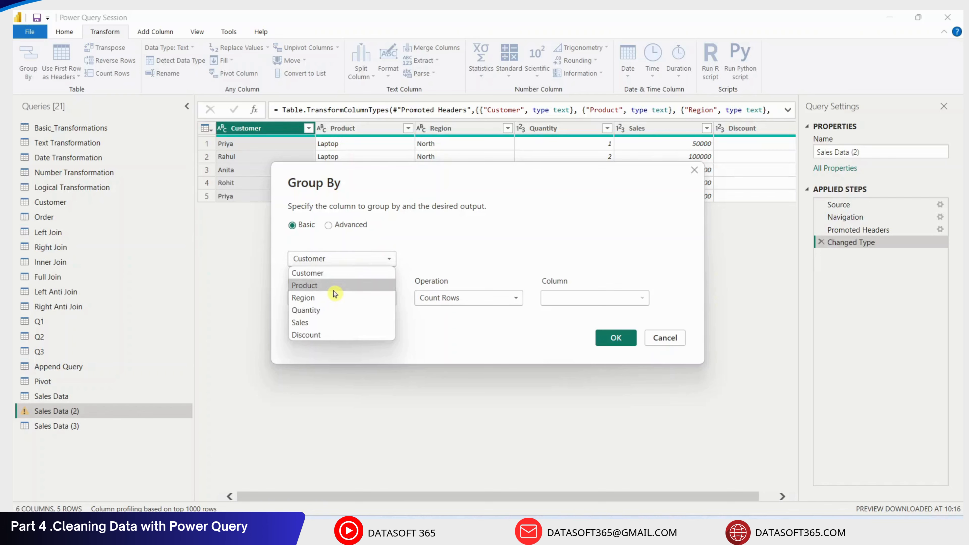
{"action": "left_click", "coordinate": [396, 240]}
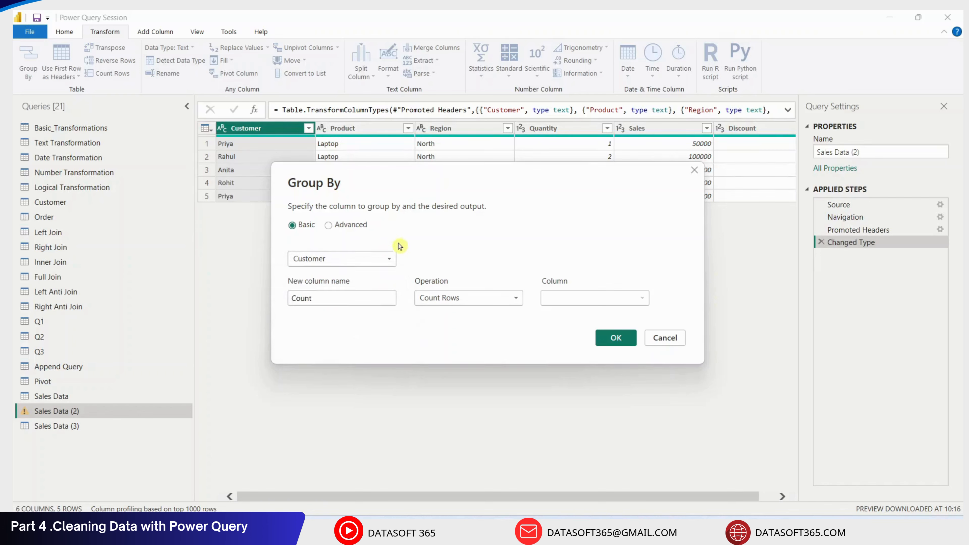
{"action": "left_click", "coordinate": [333, 229]}
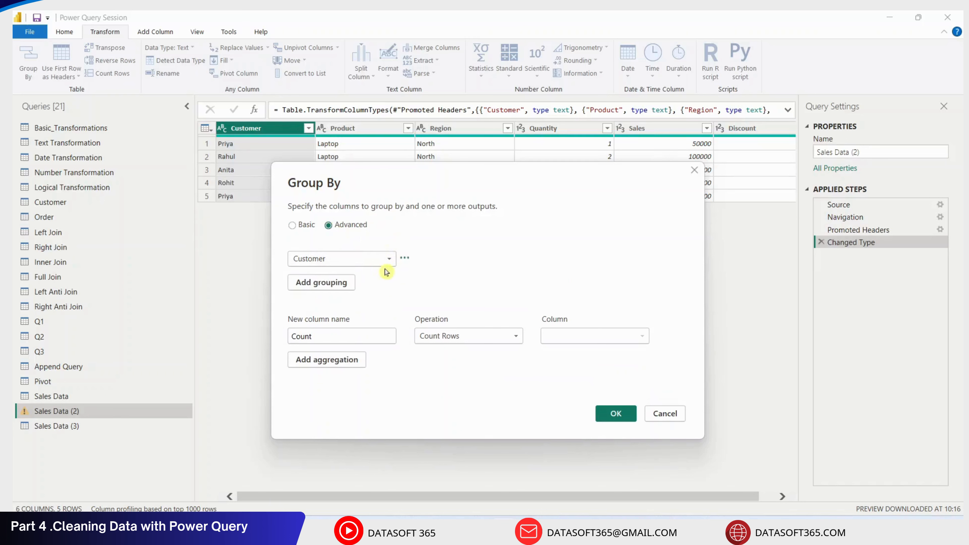
{"action": "left_click", "coordinate": [362, 259]}
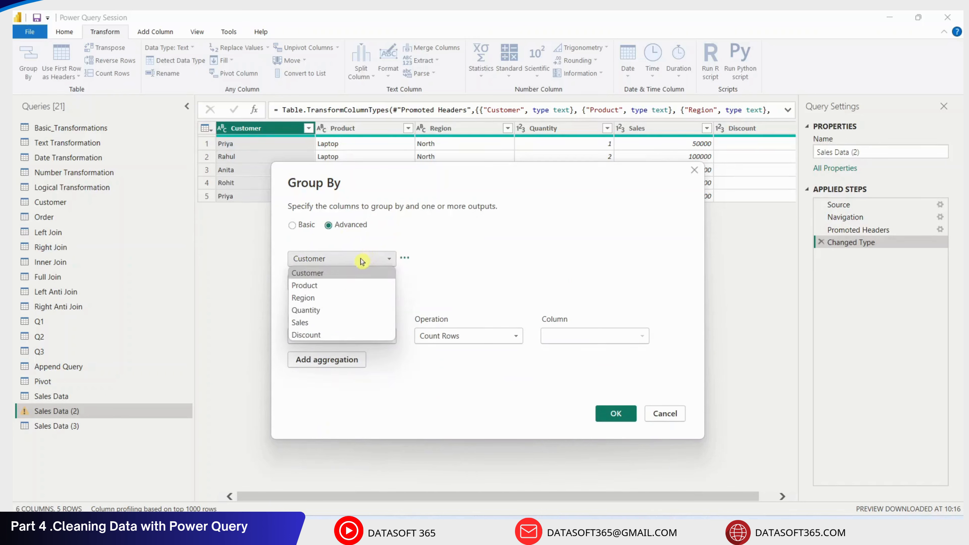
{"action": "left_click", "coordinate": [339, 285]}
{"action": "left_click", "coordinate": [341, 286]}
{"action": "left_click", "coordinate": [360, 280]}
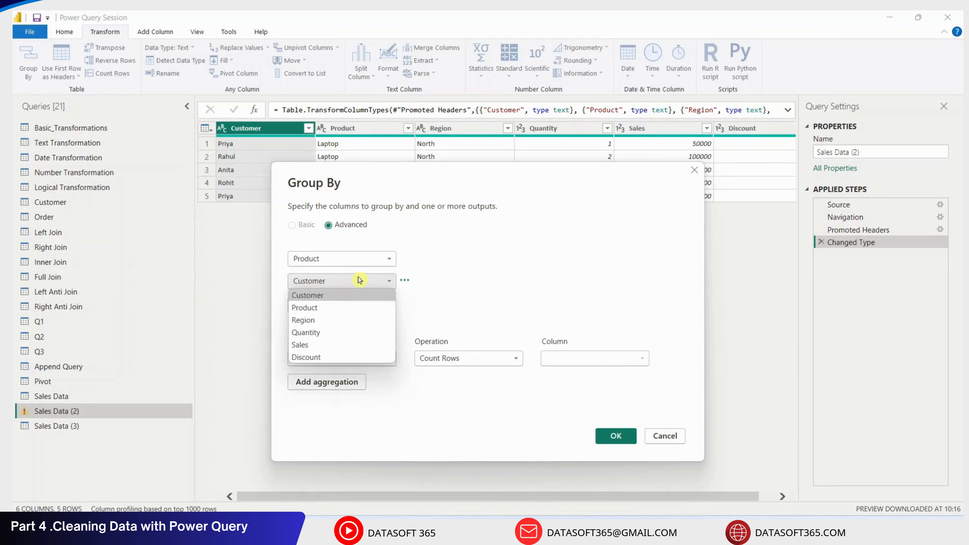
{"action": "left_click", "coordinate": [335, 320]}
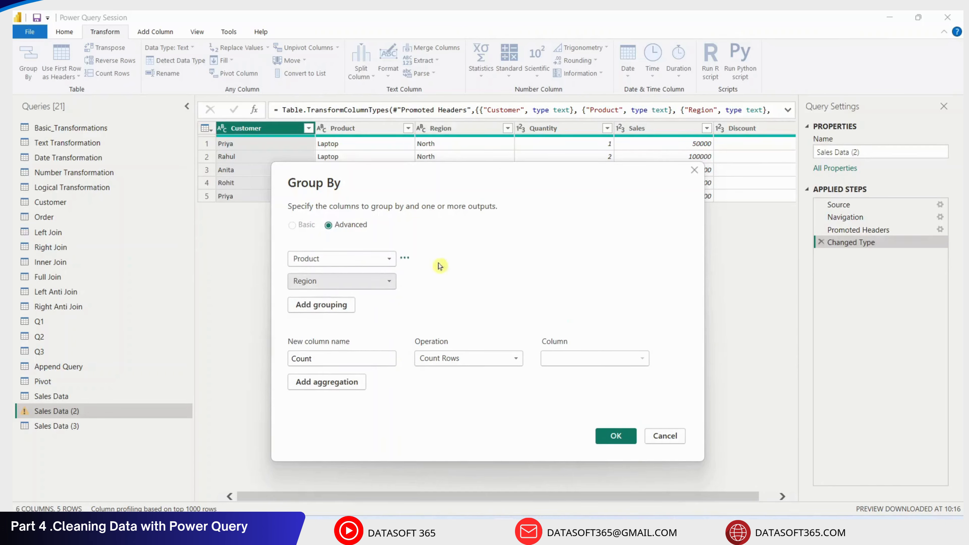
Name the new aggregation column Total Sales and calculate it as the Sum of the Sales column
{"action": "left_click_drag", "start_coordinate": [331, 359], "coordinate": [263, 359]}
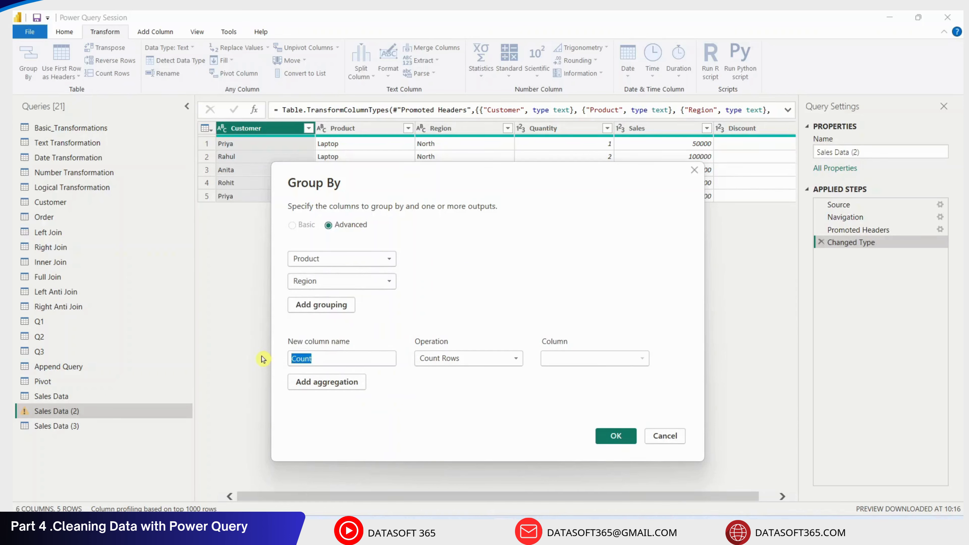
{"action": "type", "text": "Total Sales"}
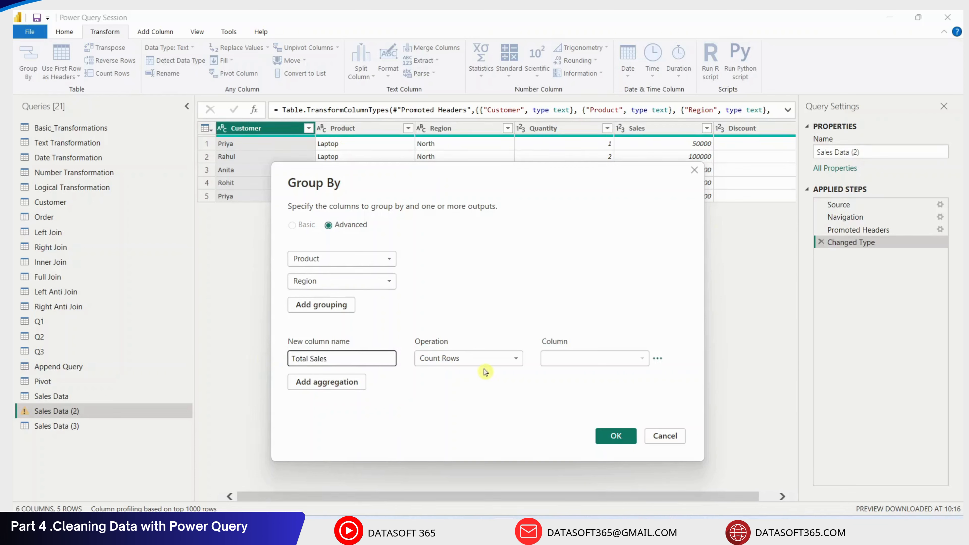
{"action": "left_click", "coordinate": [481, 358]}
{"action": "left_click", "coordinate": [456, 377]}
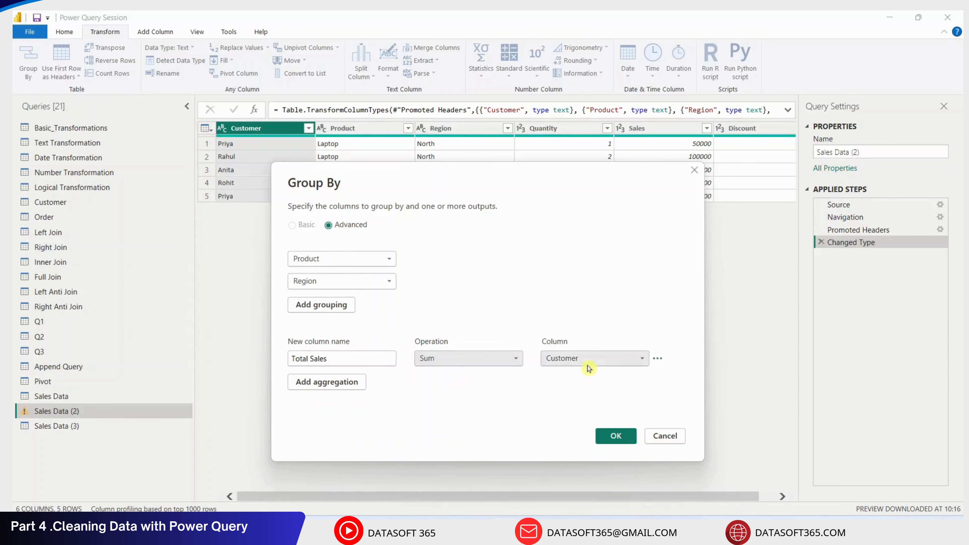
{"action": "left_click", "coordinate": [642, 358]}
{"action": "left_click", "coordinate": [574, 422]}
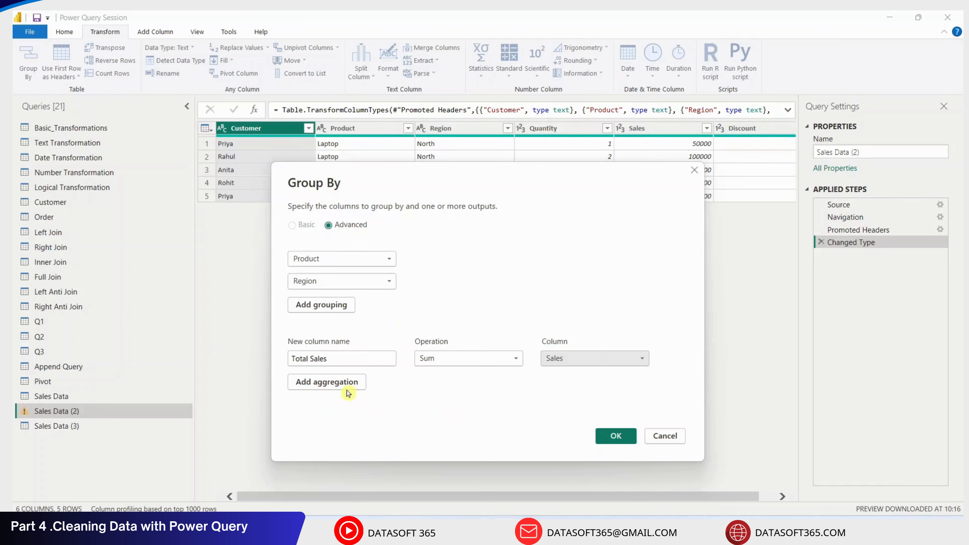
Add a second aggregation named Total Quantity as the Sum of the Quantity column and apply the grouping
{"action": "left_click", "coordinate": [346, 382]}
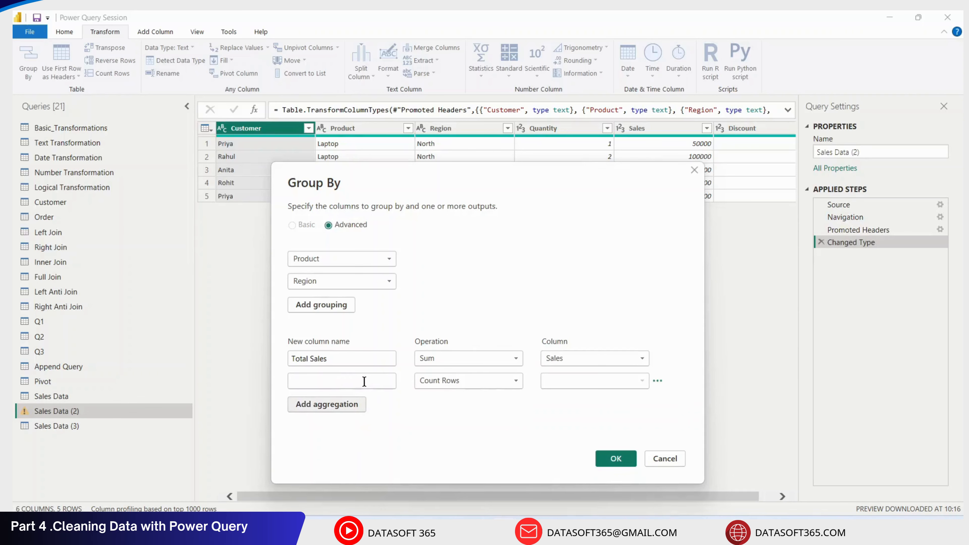
{"action": "left_click", "coordinate": [364, 382]}
{"action": "type", "text": "To"}
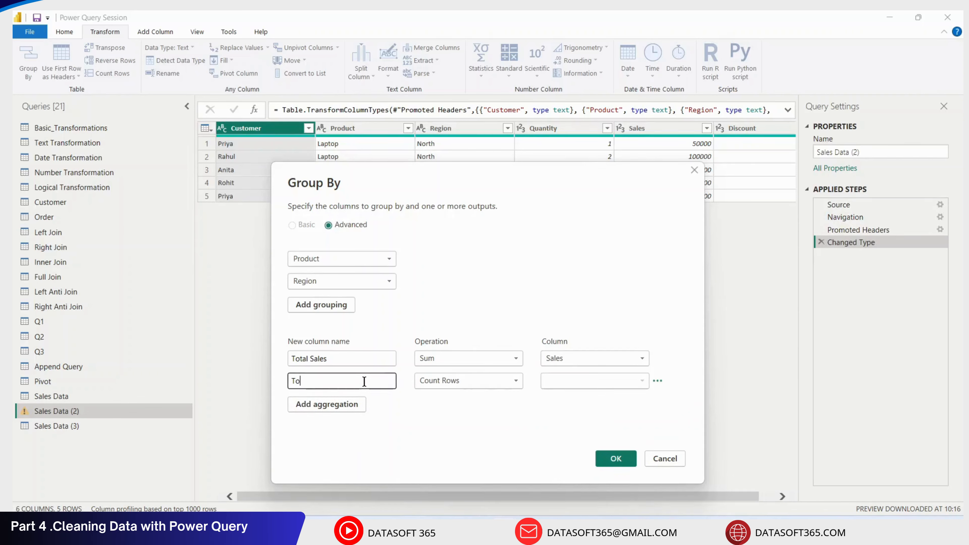
{"action": "type", "text": "tal Quantity"}
{"action": "left_click", "coordinate": [462, 380]}
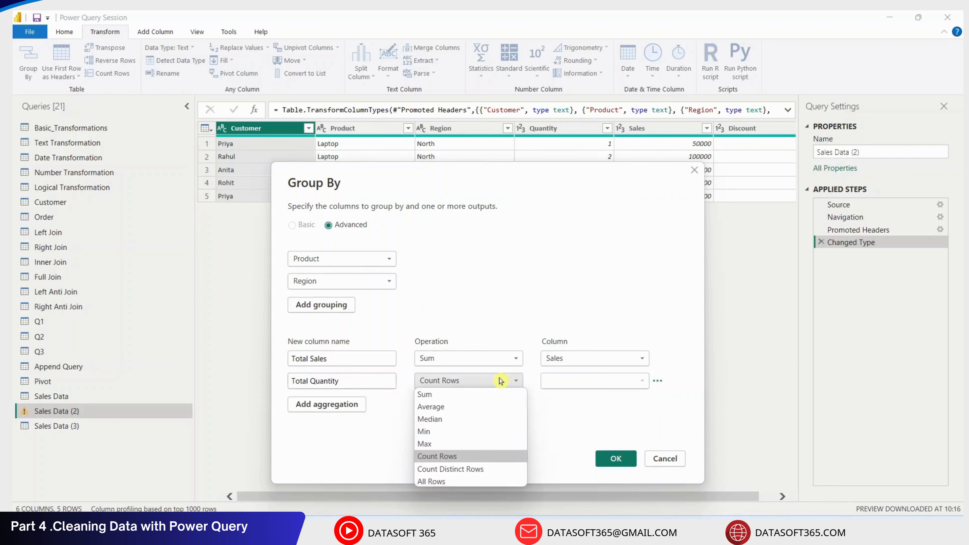
{"action": "left_click", "coordinate": [462, 395]}
{"action": "left_click", "coordinate": [567, 381]}
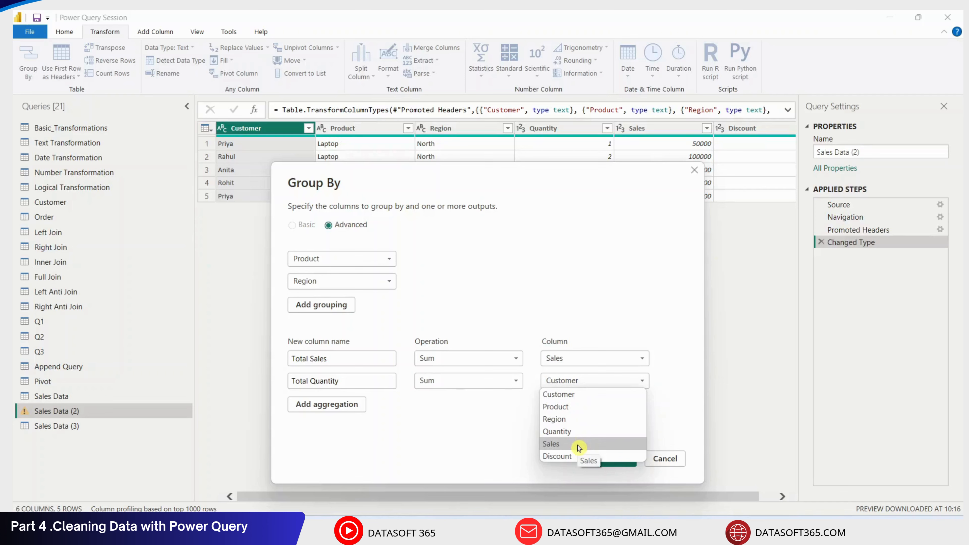
{"action": "left_click", "coordinate": [577, 432]}
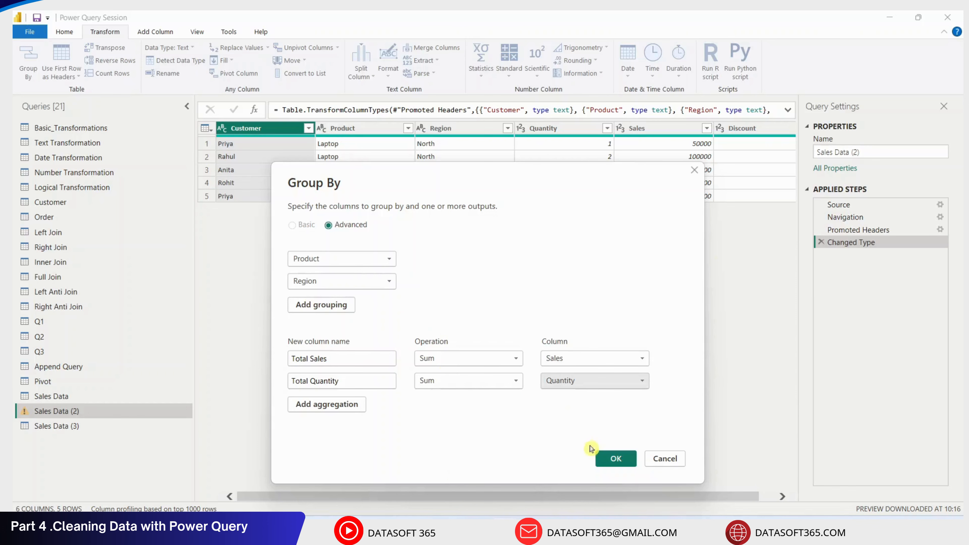
{"action": "left_click", "coordinate": [611, 458]}
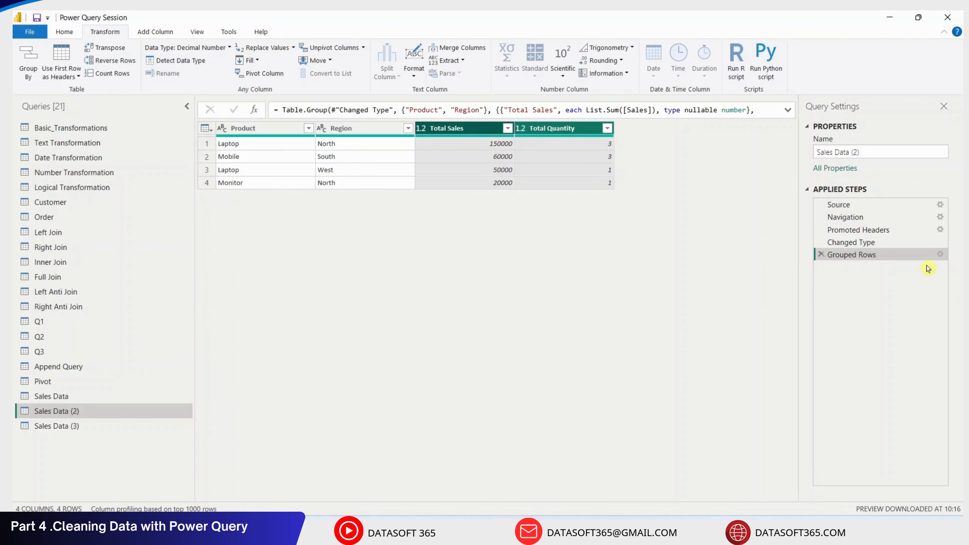
Edit the Grouped Rows step of Sales Data (2) so that Total Sales uses the Max operation
{"action": "left_click", "coordinate": [941, 255]}
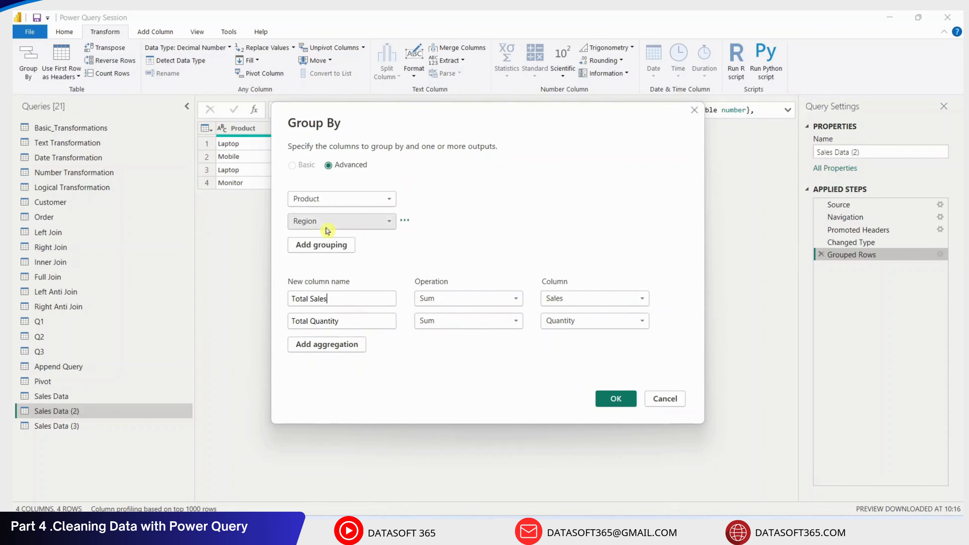
{"action": "left_click", "coordinate": [515, 299]}
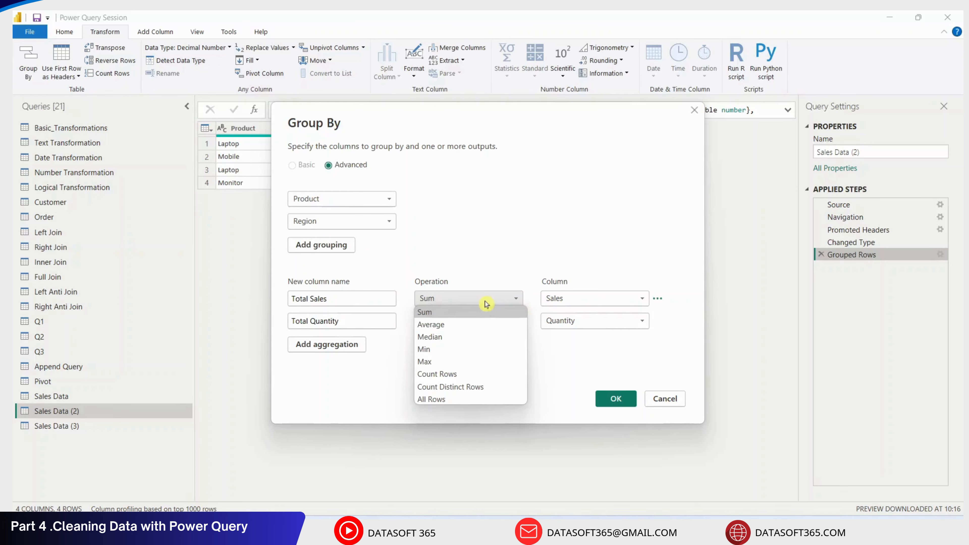
{"action": "left_click", "coordinate": [456, 361]}
{"action": "left_click", "coordinate": [613, 397]}
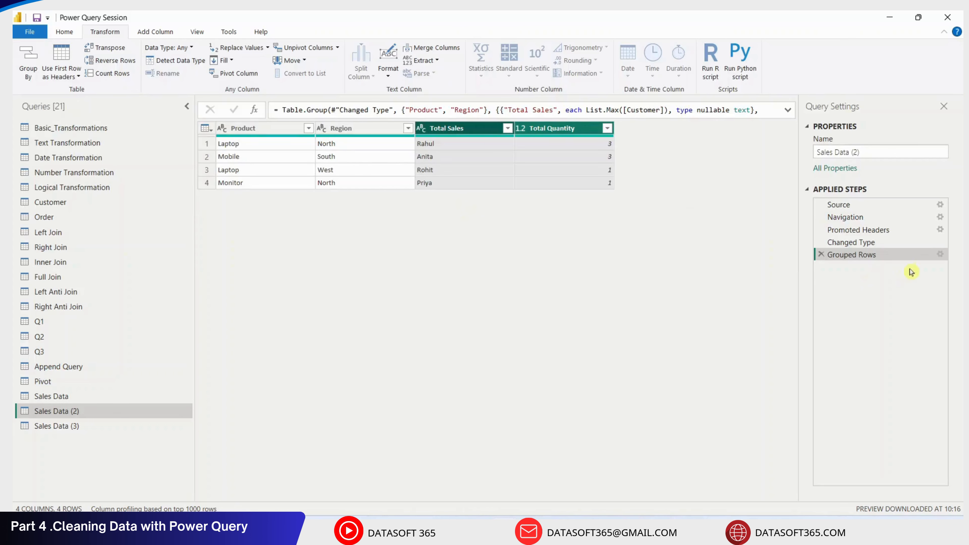
Edit the Grouped Rows step of Sales Data (2) so that Total Sales aggregates the Sales column
{"action": "left_click", "coordinate": [940, 254]}
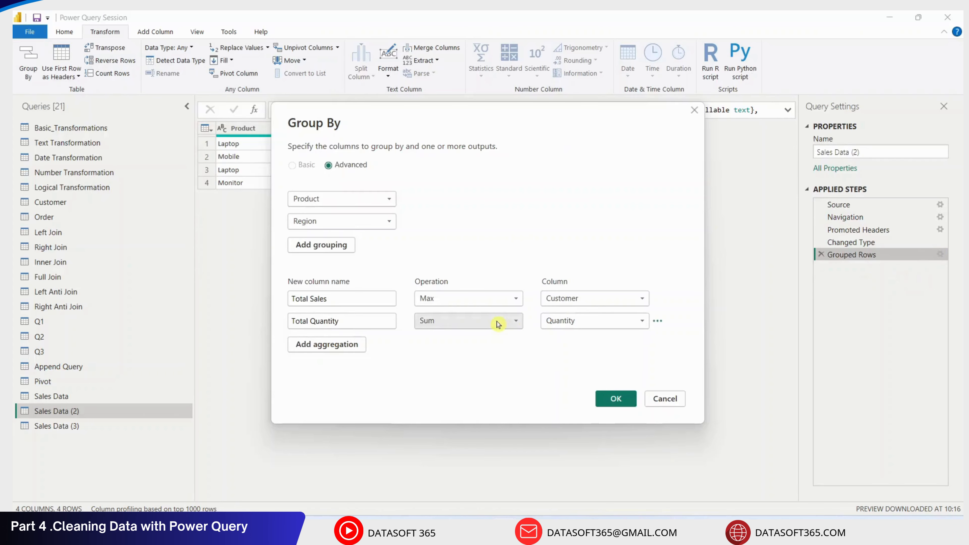
{"action": "left_click", "coordinate": [584, 299]}
{"action": "left_click", "coordinate": [580, 361]}
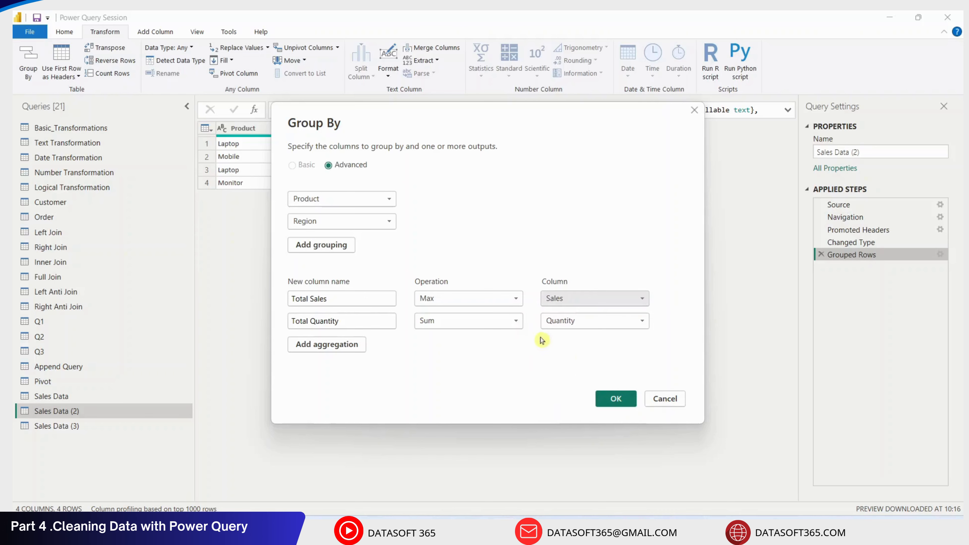
{"action": "left_click", "coordinate": [616, 398]}
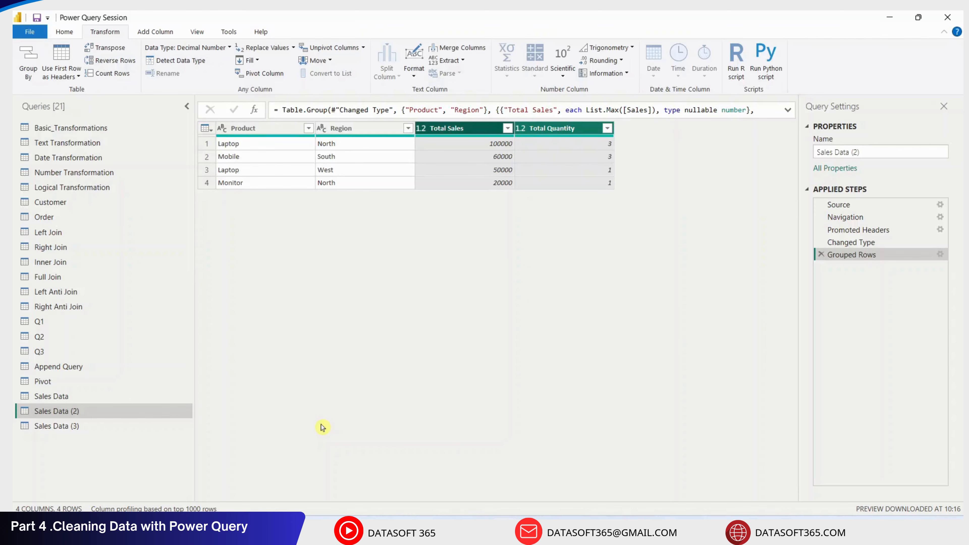
Group the Sales Data (3) query by Customer with a Count column that uses the Count Rows operation
{"action": "left_click", "coordinate": [78, 426]}
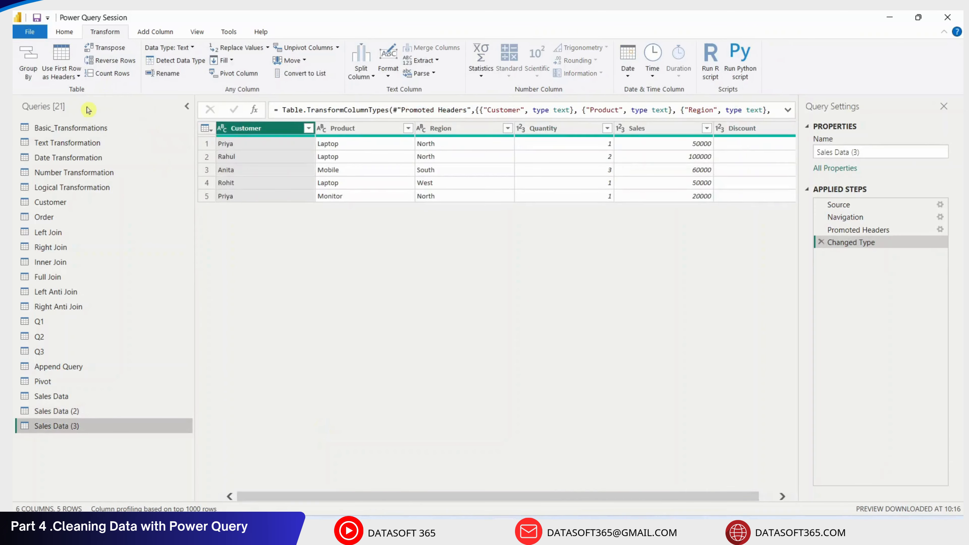
{"action": "left_click", "coordinate": [28, 61]}
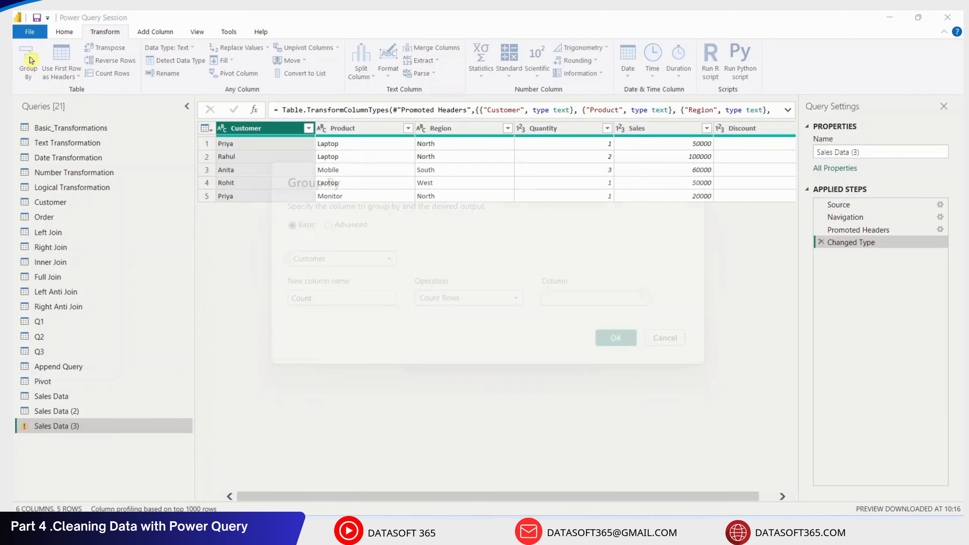
{"action": "left_click", "coordinate": [324, 260]}
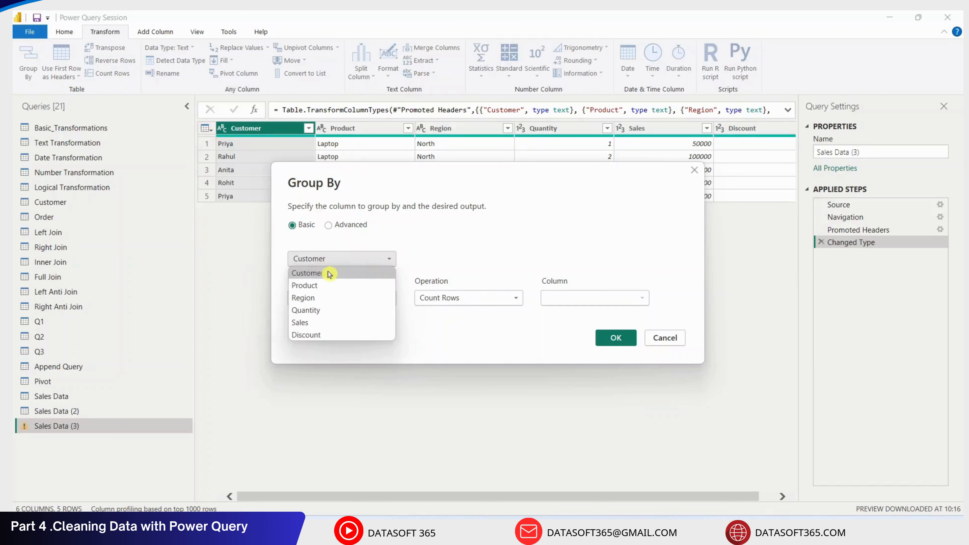
{"action": "left_click", "coordinate": [328, 272]}
{"action": "left_click", "coordinate": [338, 297]}
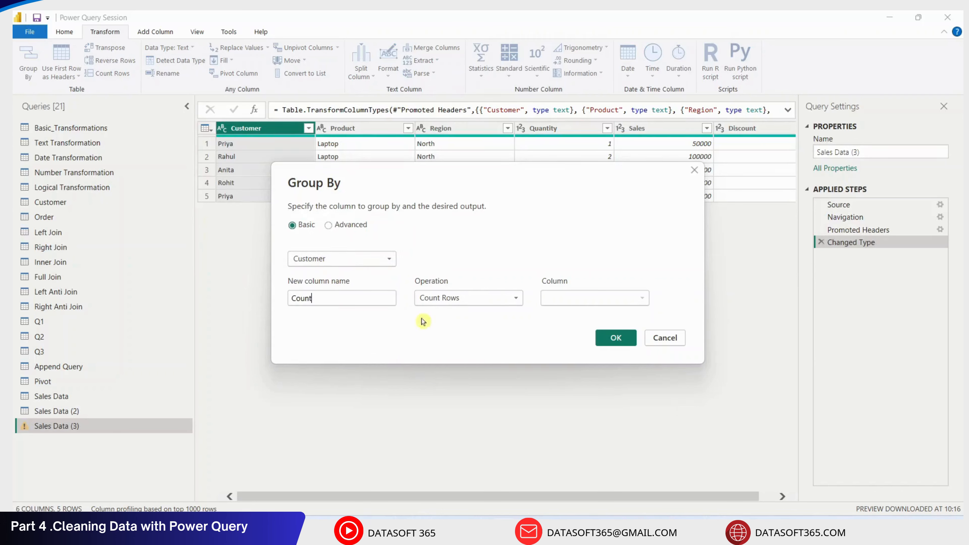
{"action": "left_click", "coordinate": [490, 299]}
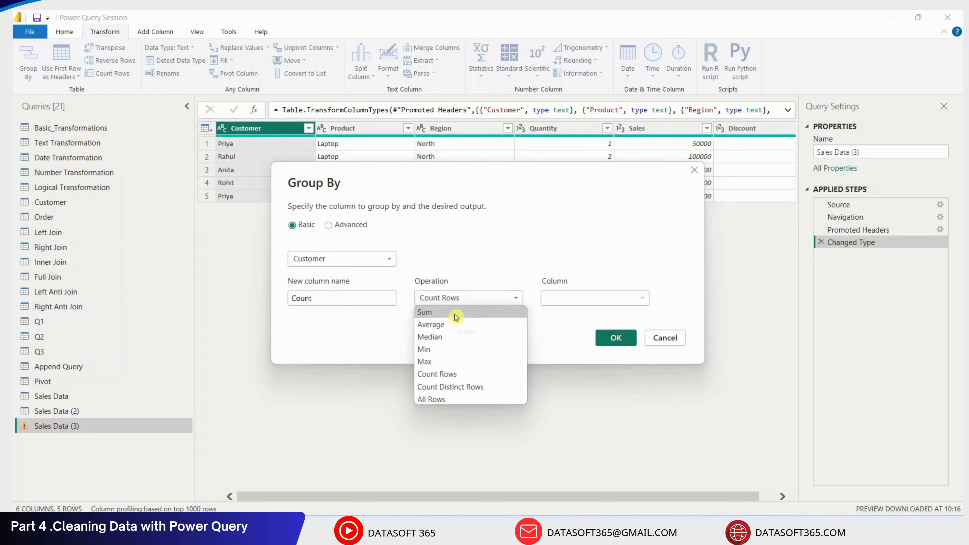
{"action": "left_click", "coordinate": [455, 375]}
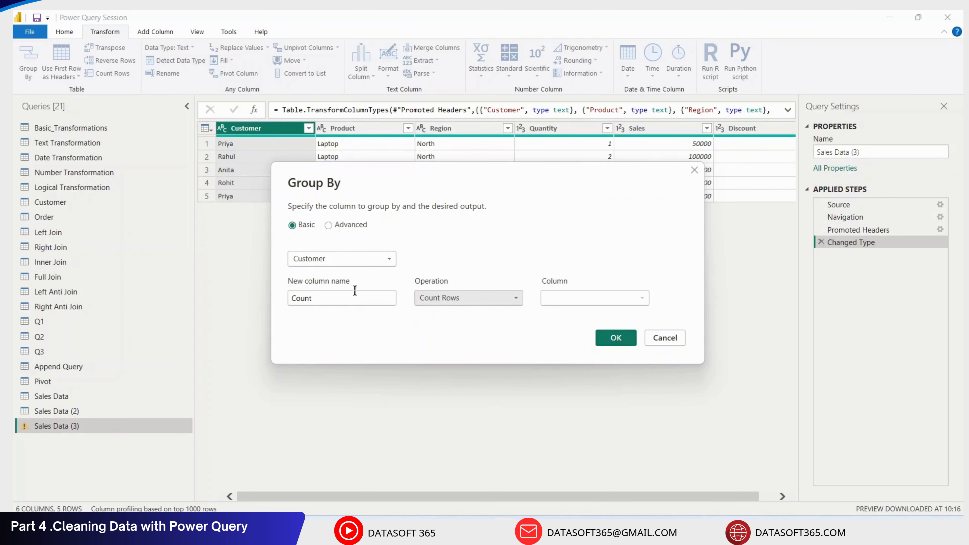
{"action": "left_click", "coordinate": [615, 337]}
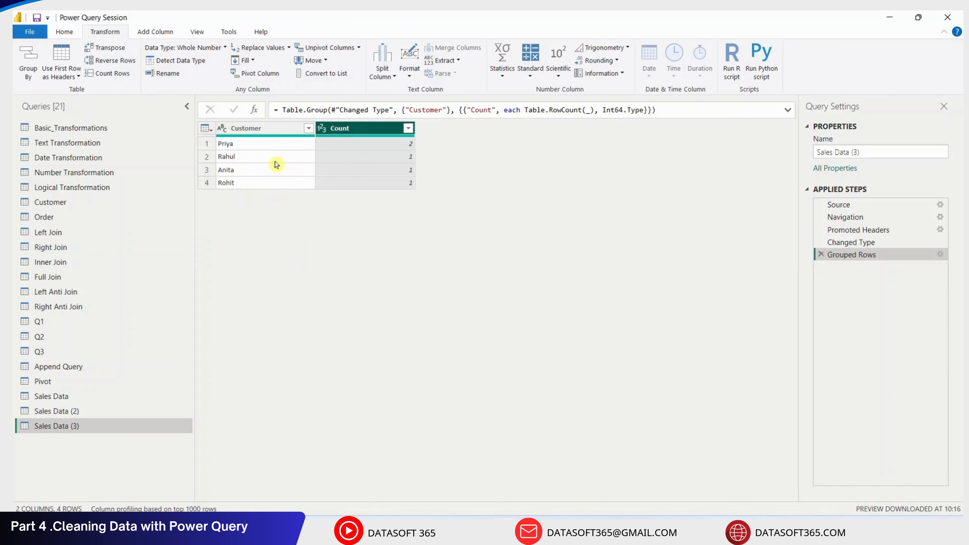
Review the Changed Type step of Sales Data (3), the transformation queries, and the Customer, Append Query, Pivot, Sales Data and Sales Data (2) results
{"action": "left_click", "coordinate": [860, 242]}
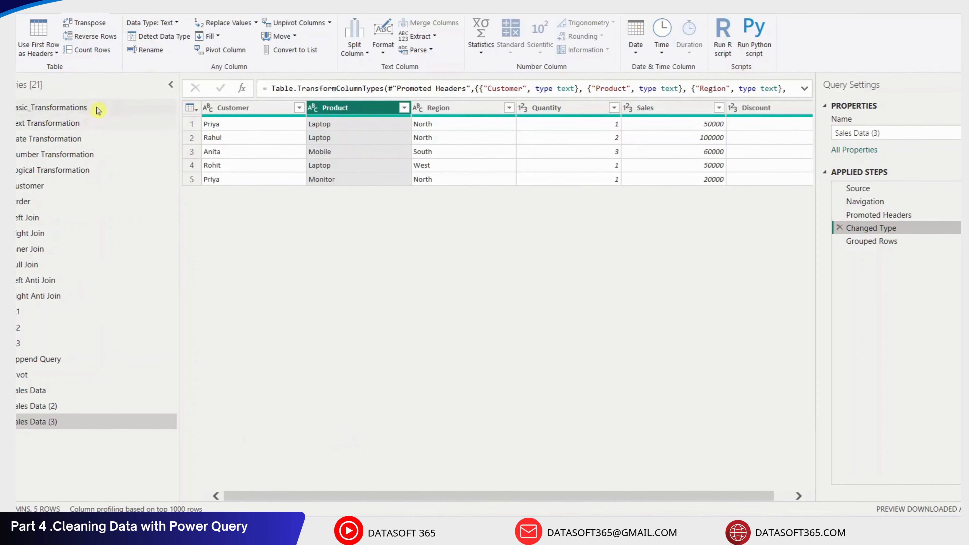
{"action": "left_click", "coordinate": [76, 106]}
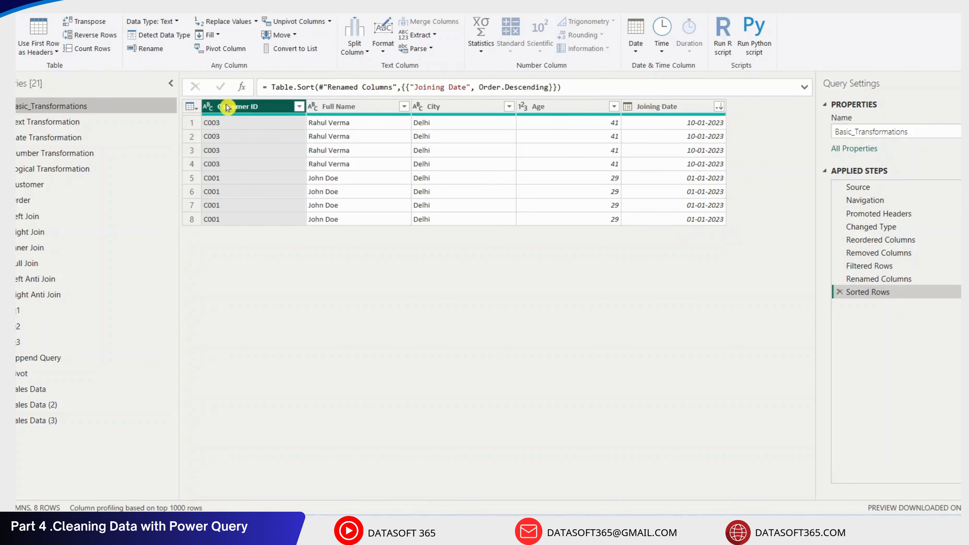
{"action": "left_click", "coordinate": [73, 123]}
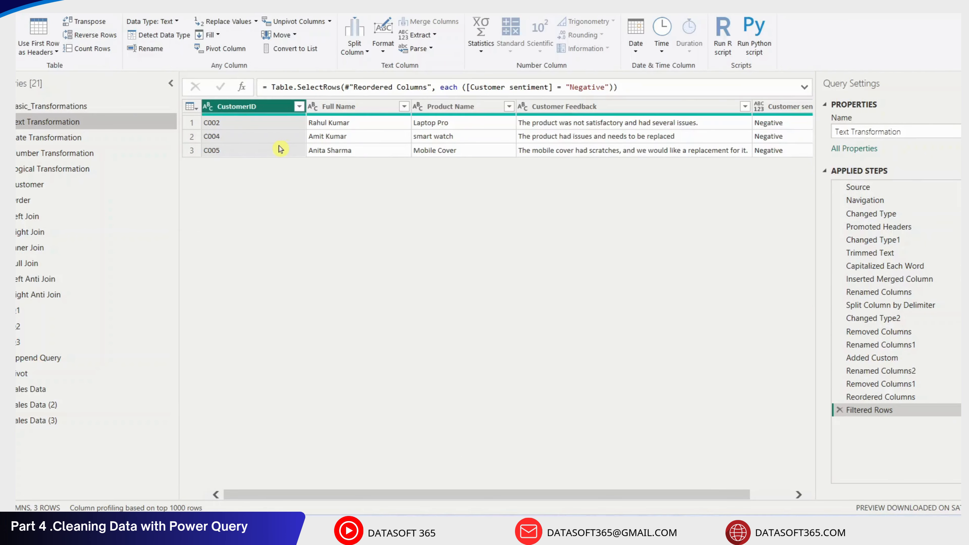
{"action": "left_click", "coordinate": [75, 140]}
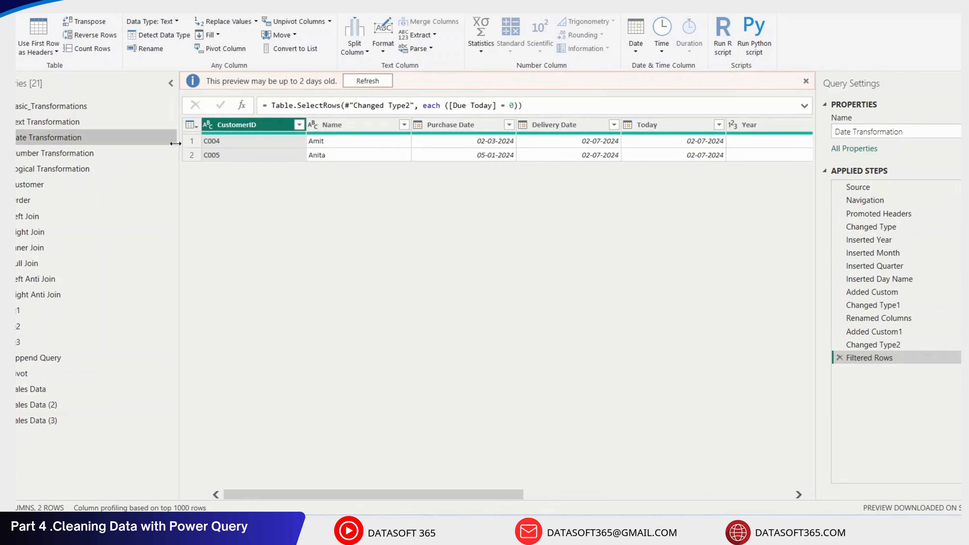
{"action": "left_click", "coordinate": [68, 154]}
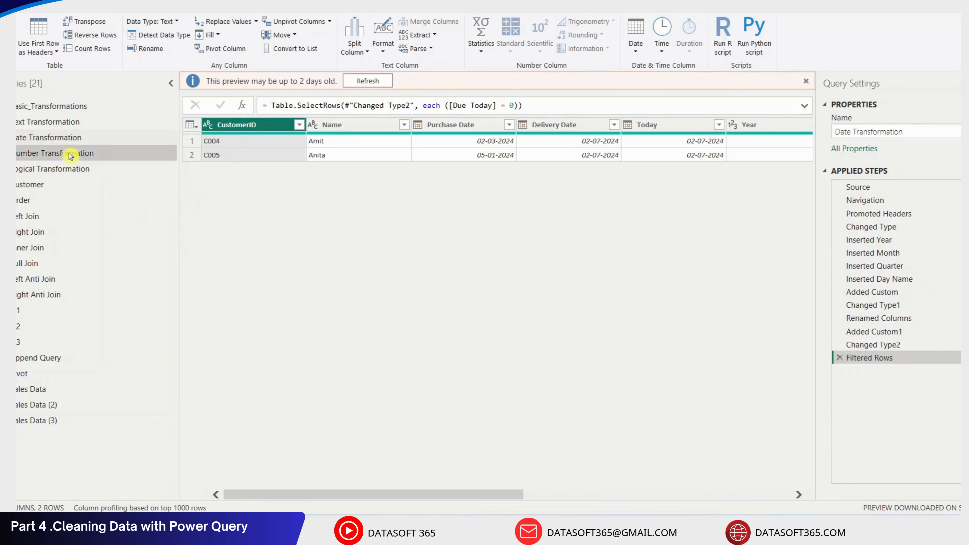
{"action": "left_click", "coordinate": [63, 169]}
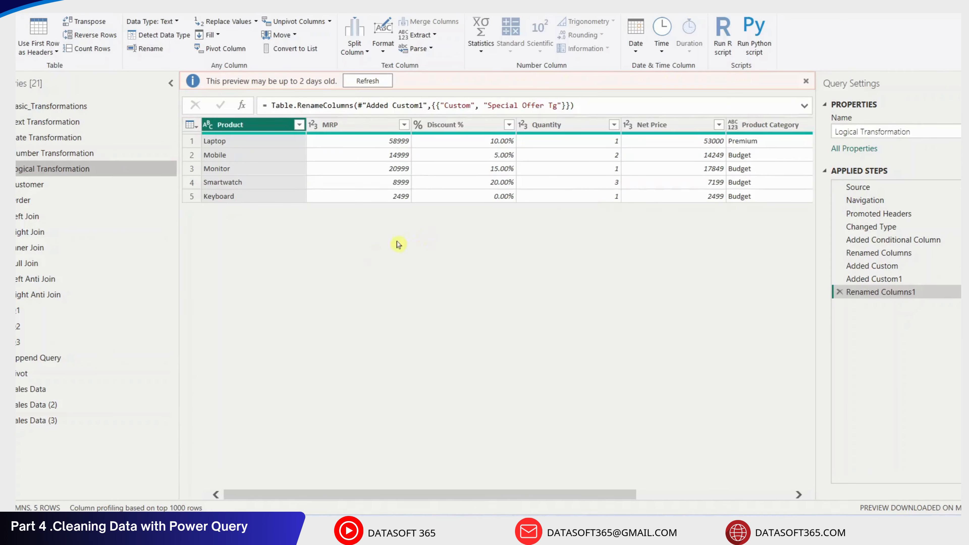
{"action": "left_click", "coordinate": [38, 184]}
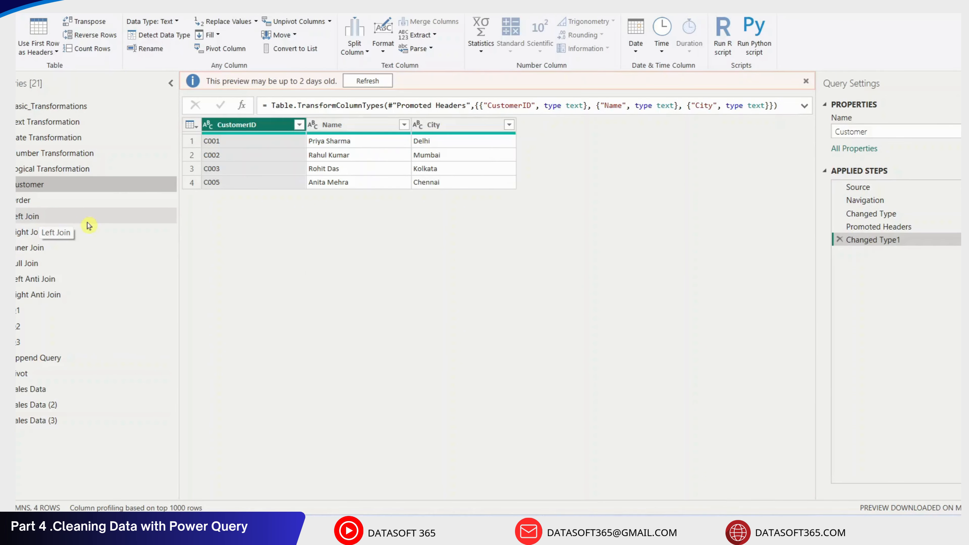
{"action": "left_click", "coordinate": [45, 358]}
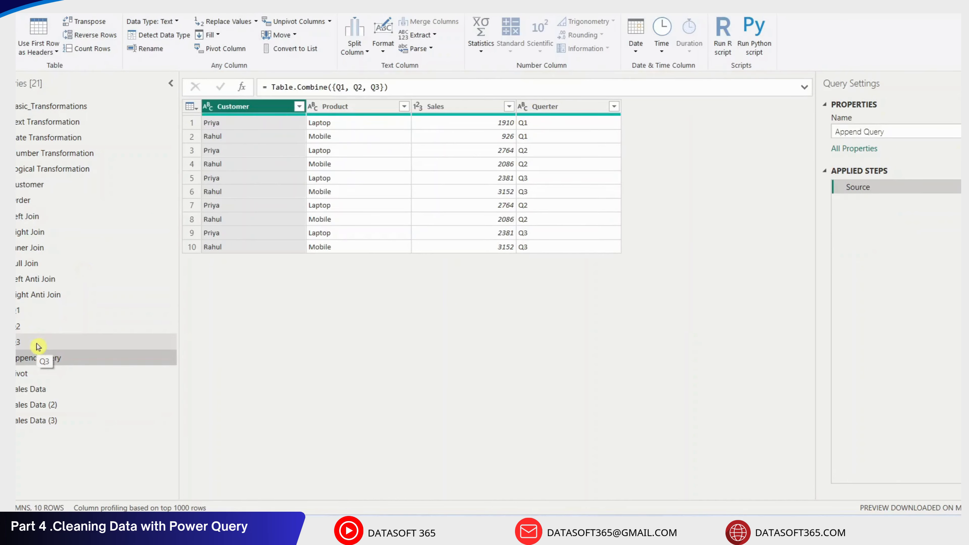
{"action": "left_click", "coordinate": [103, 377]}
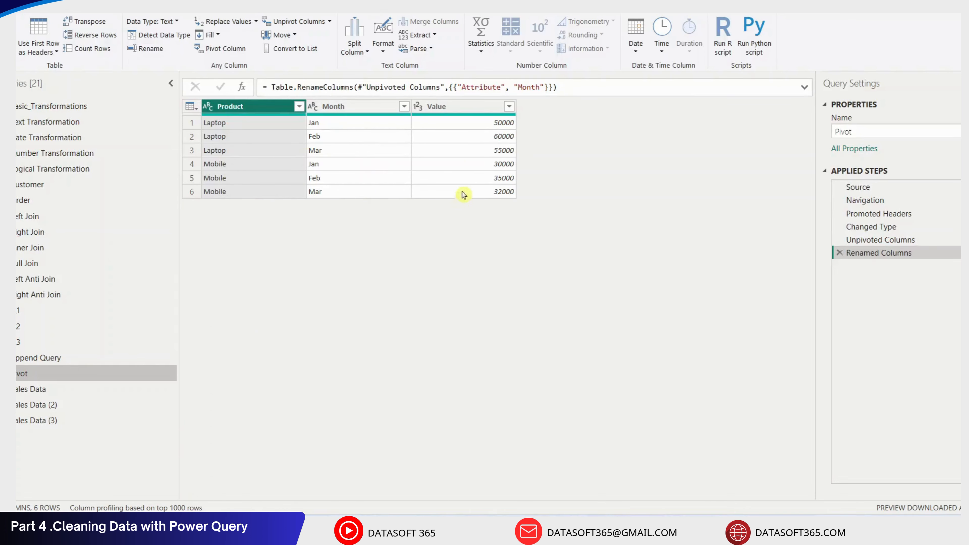
{"action": "left_click", "coordinate": [76, 389]}
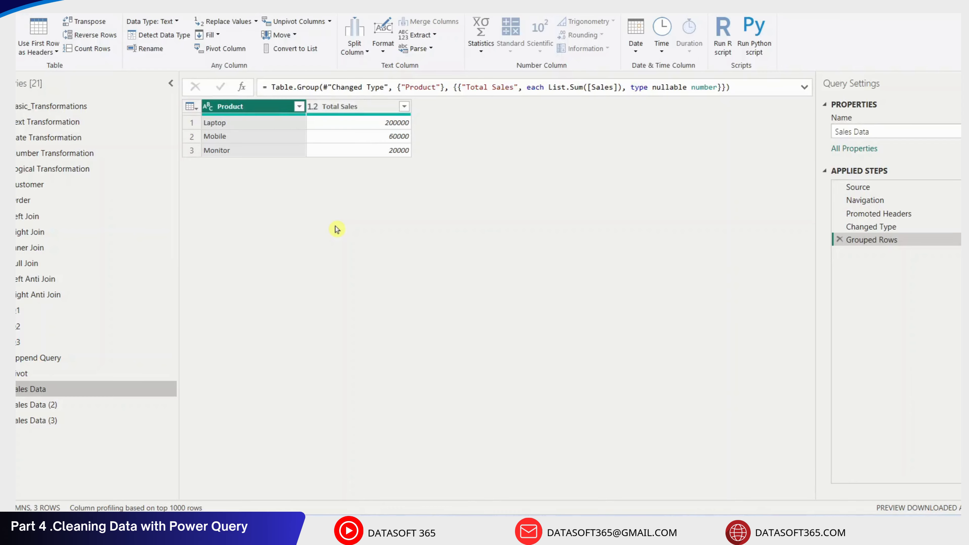
{"action": "left_click", "coordinate": [82, 403]}
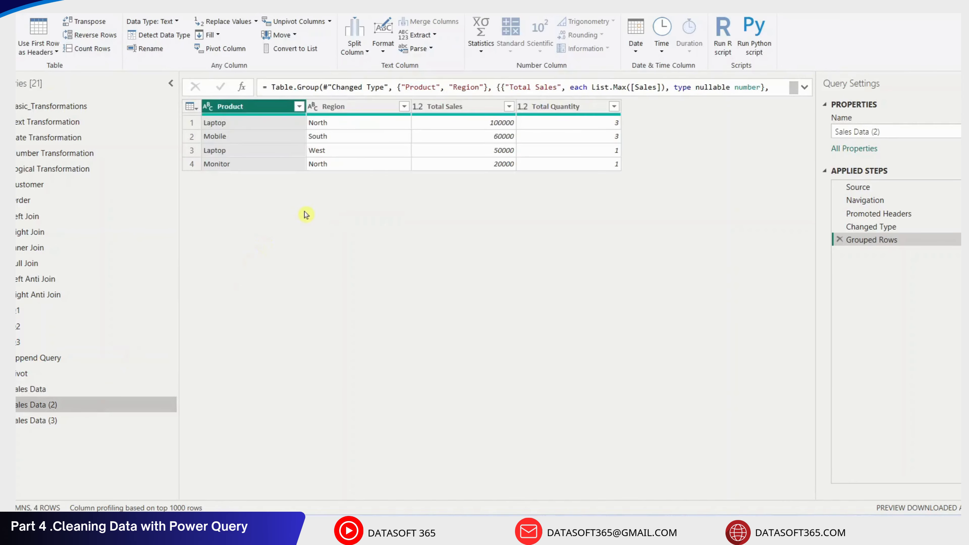